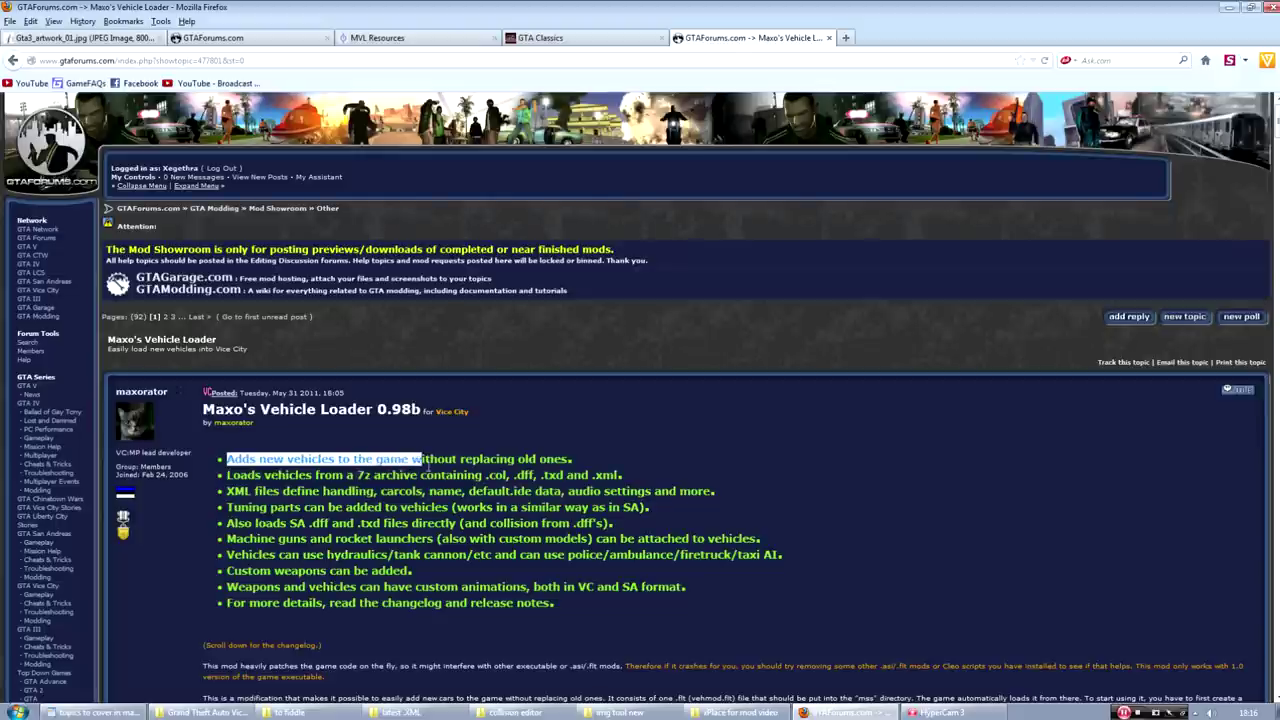
- Find the downloads list at the end of the first post in the Maxo's Vehicle Loader topic
left_click(566, 443)
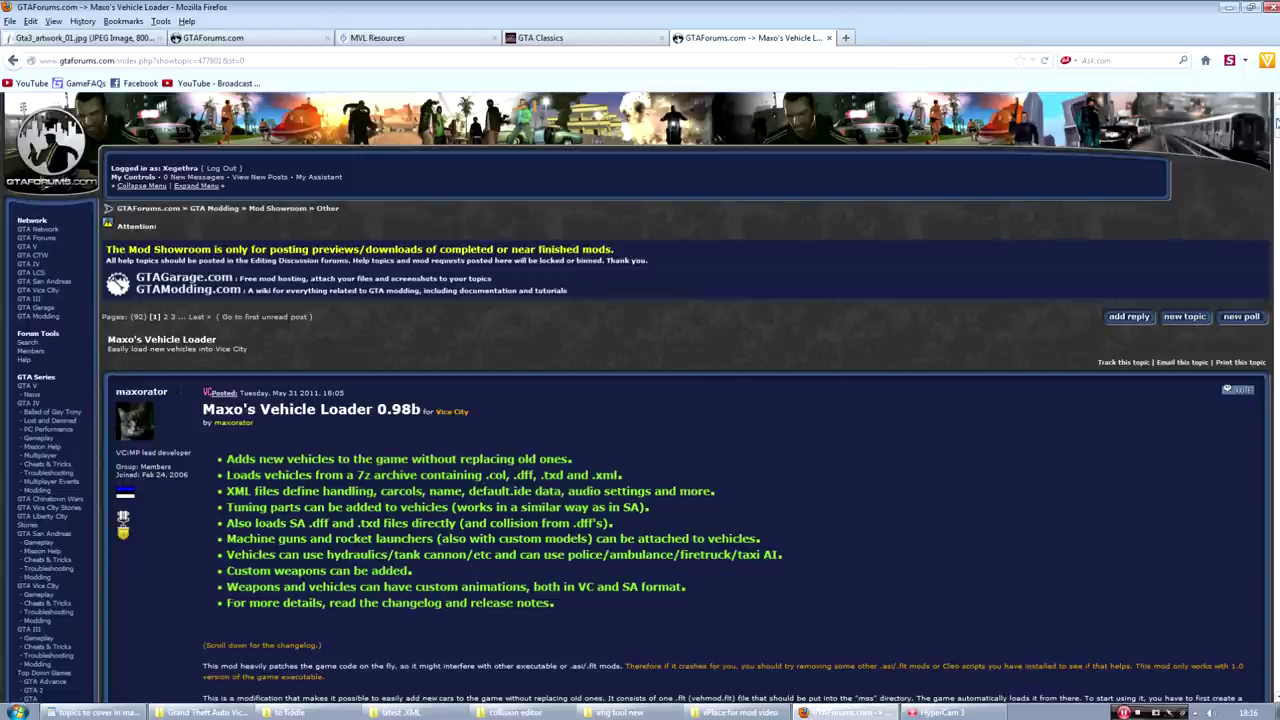
scroll(1108, 233, "down", 4)
left_click_drag(1274, 132, 1274, 605)
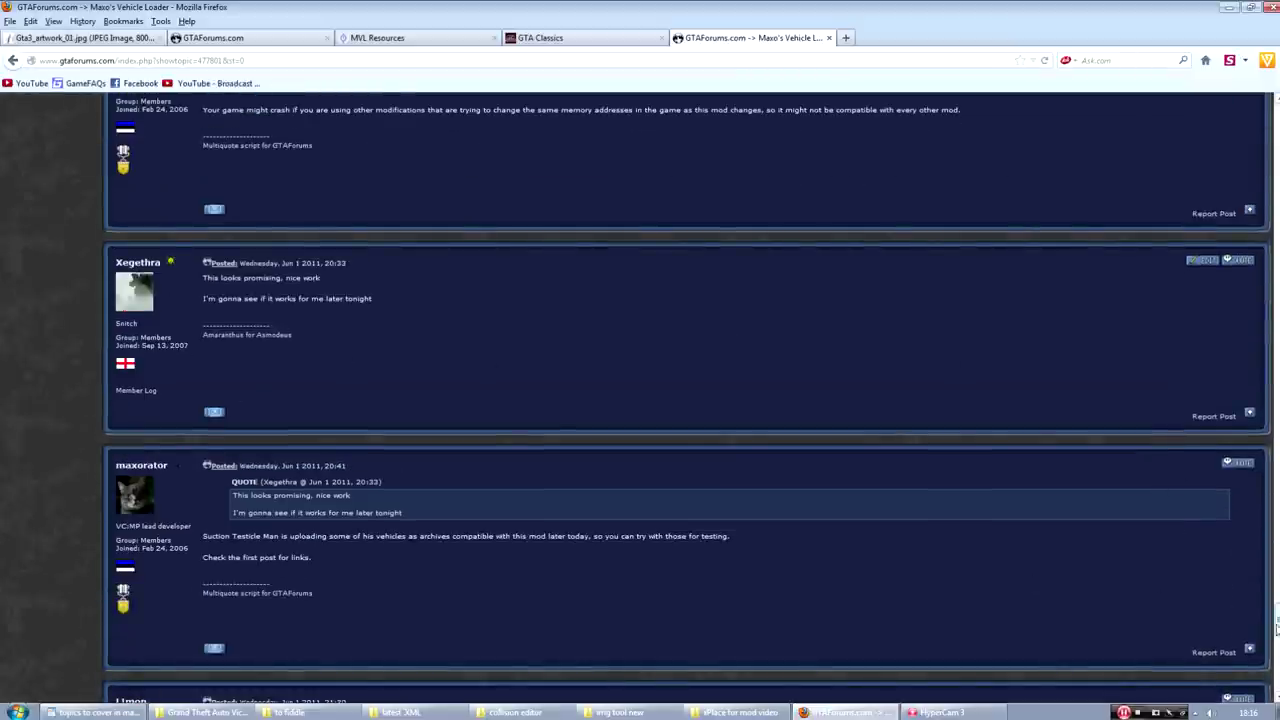
left_click_drag(1276, 625, 1252, 400)
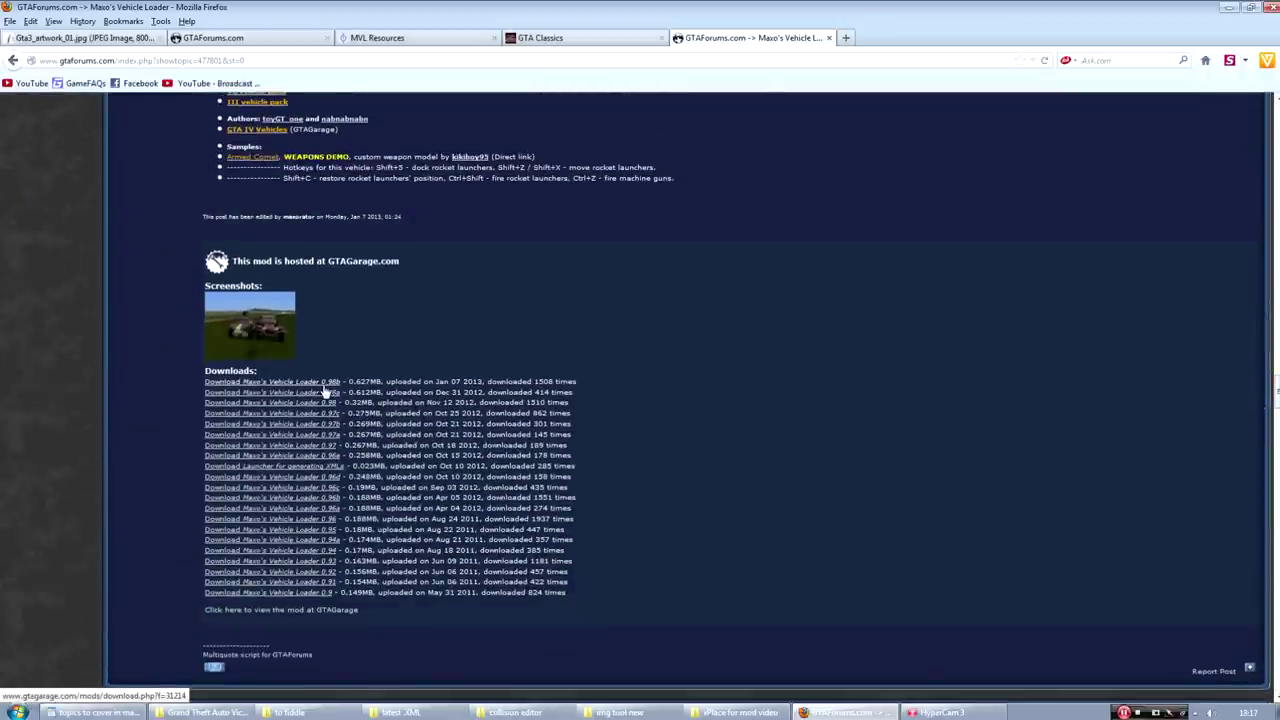
- Try to download Maxo's Vehicle Loader 0.98b as maxovehmod098b.zip into the xPlace for mod video folder
left_click(287, 383)
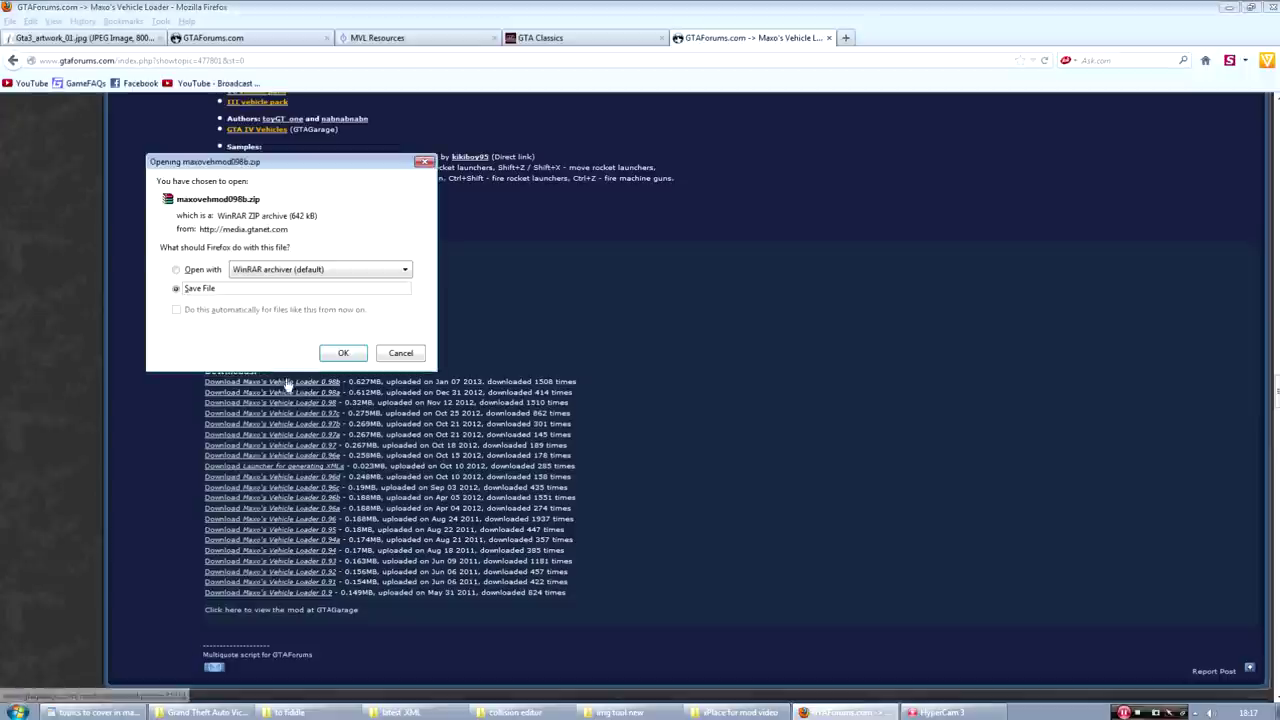
left_click(343, 353)
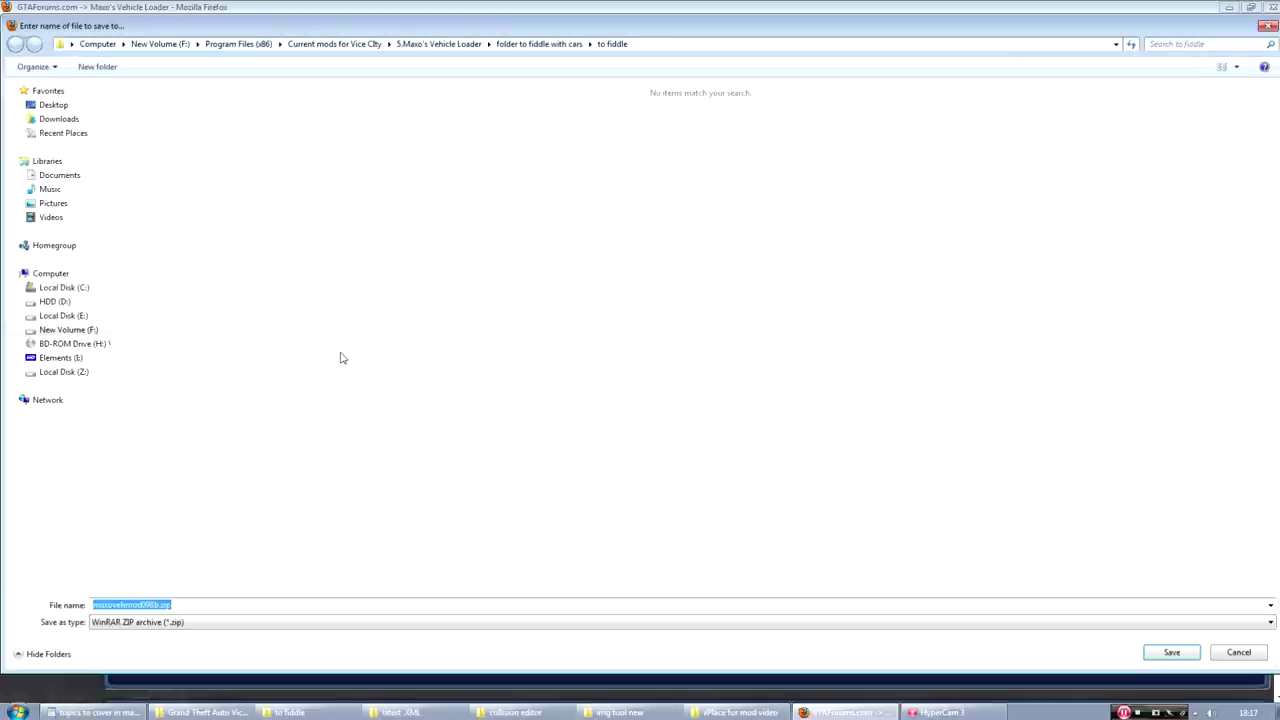
left_click(438, 45)
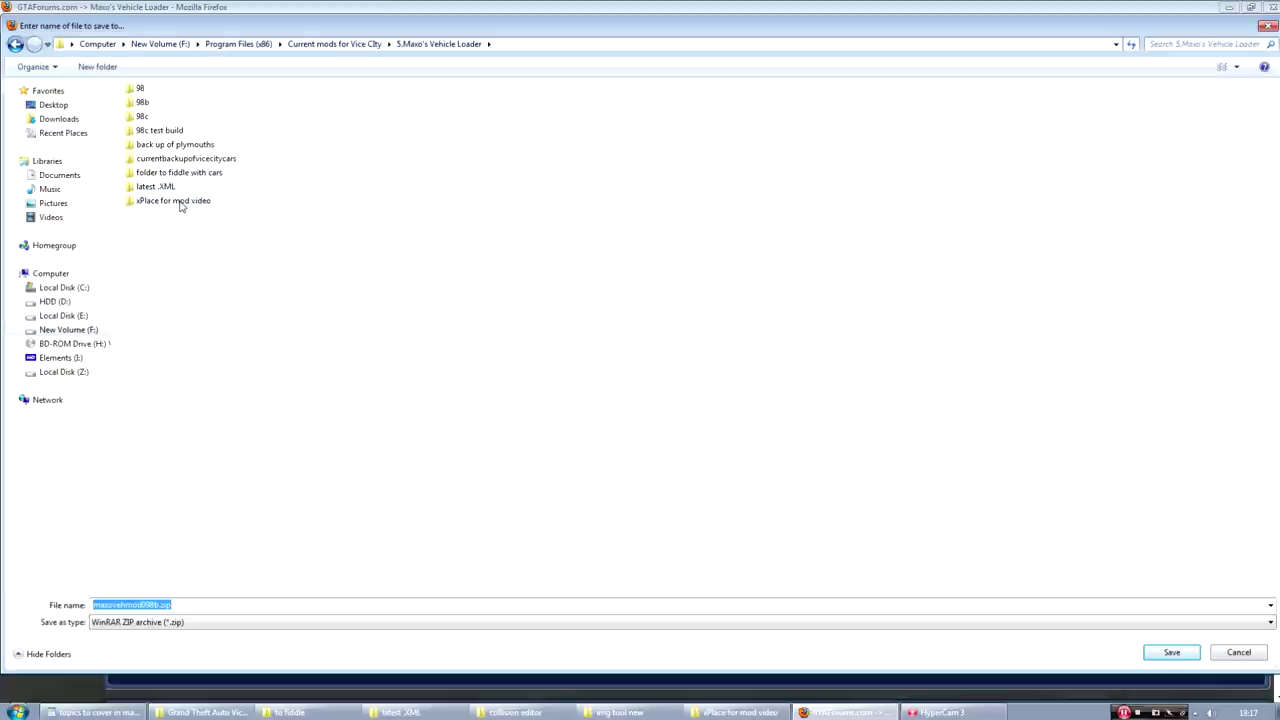
double_click(180, 202)
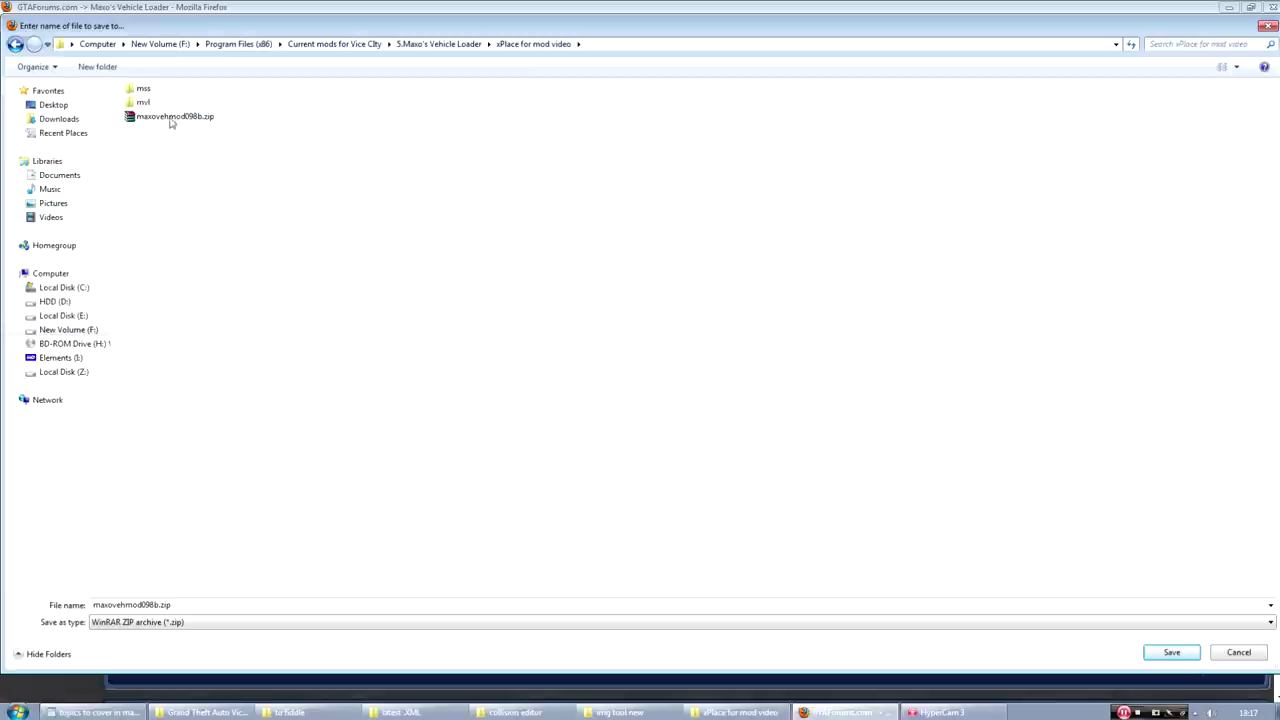
left_click(1240, 652)
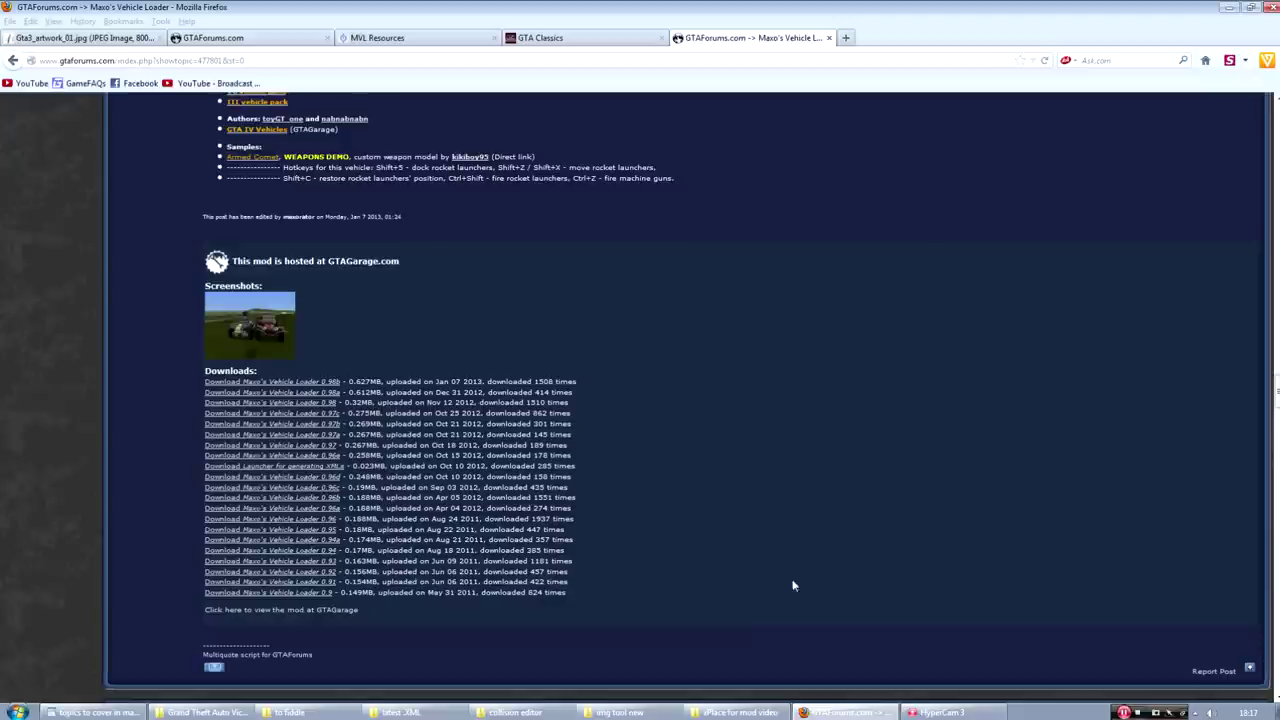
- Switch to Windows Explorer and compare the mss folder in xPlace for mod video with the game's mss folder
left_click(732, 704)
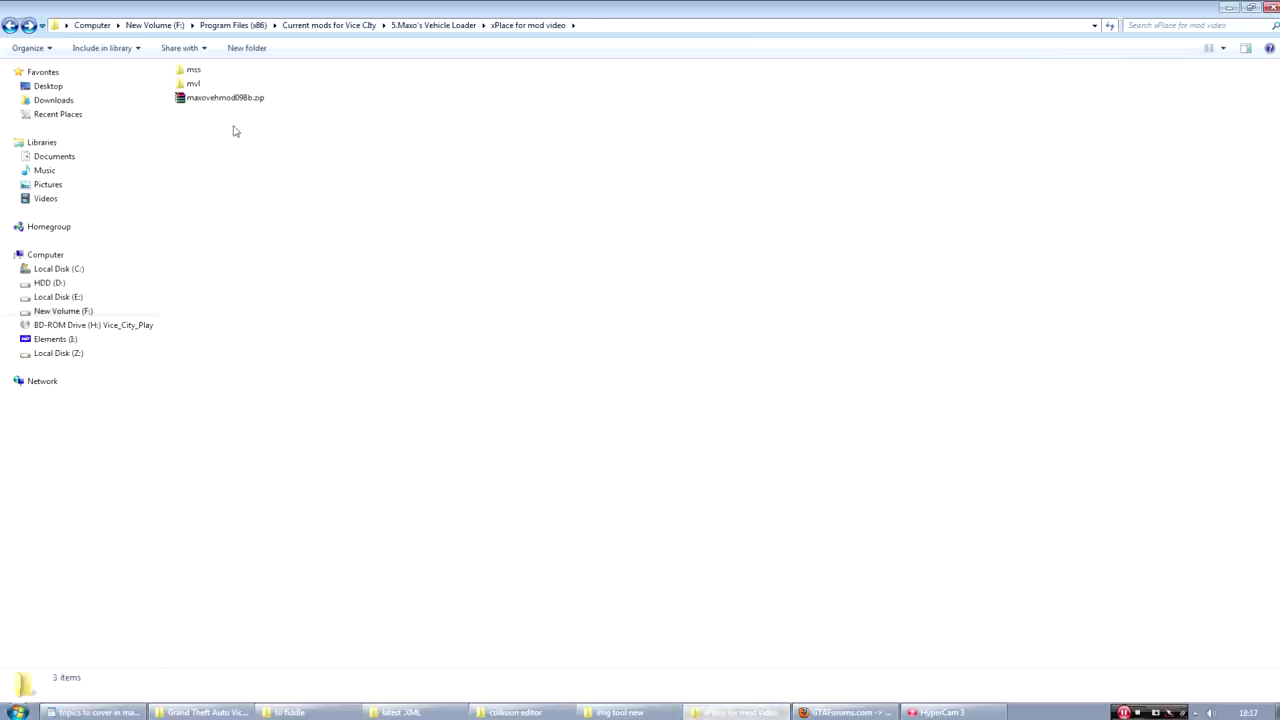
double_click(198, 72)
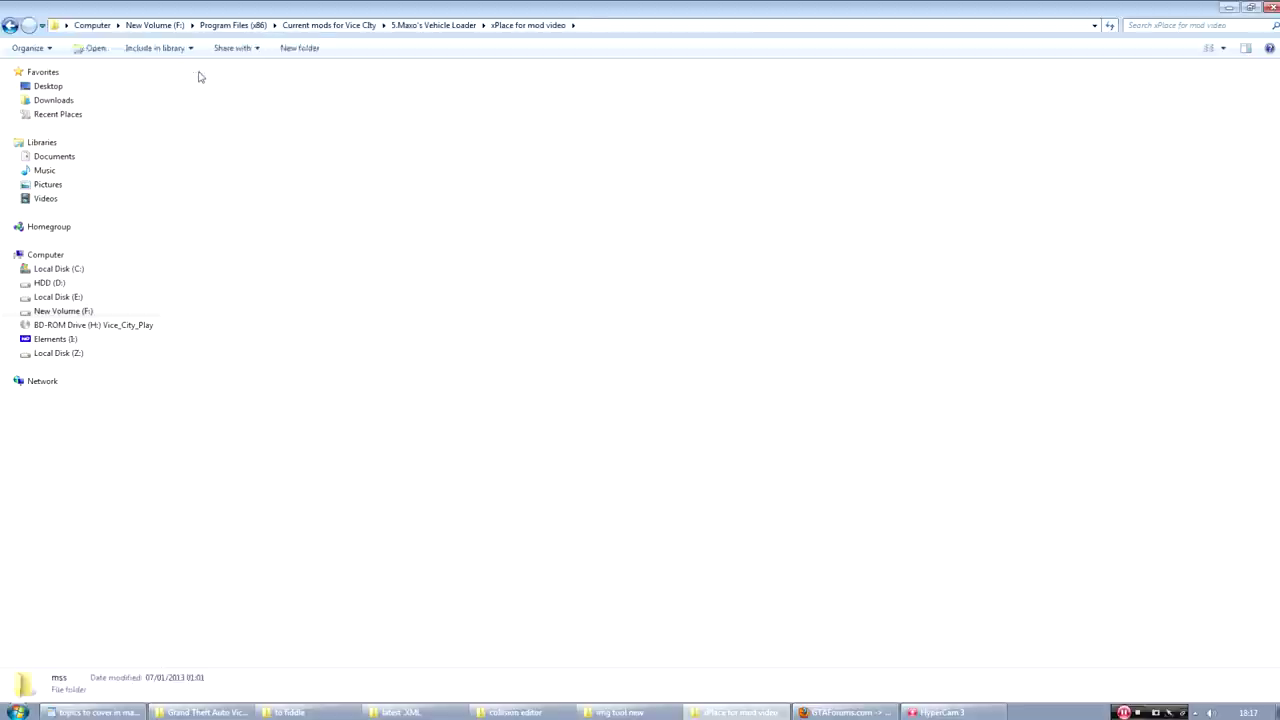
left_click(205, 712)
double_click(194, 169)
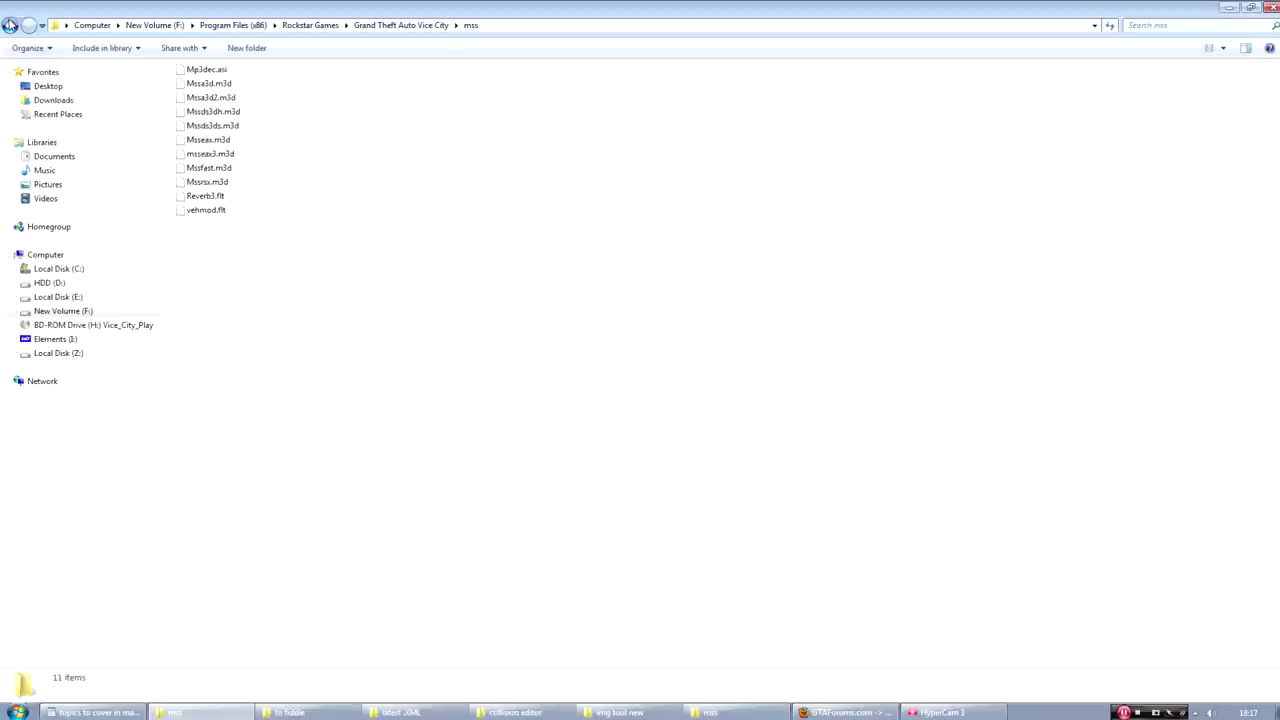
- Examine the mvl folder in the Grand Theft Auto Vice City directory and return to the game folder
left_click(12, 26)
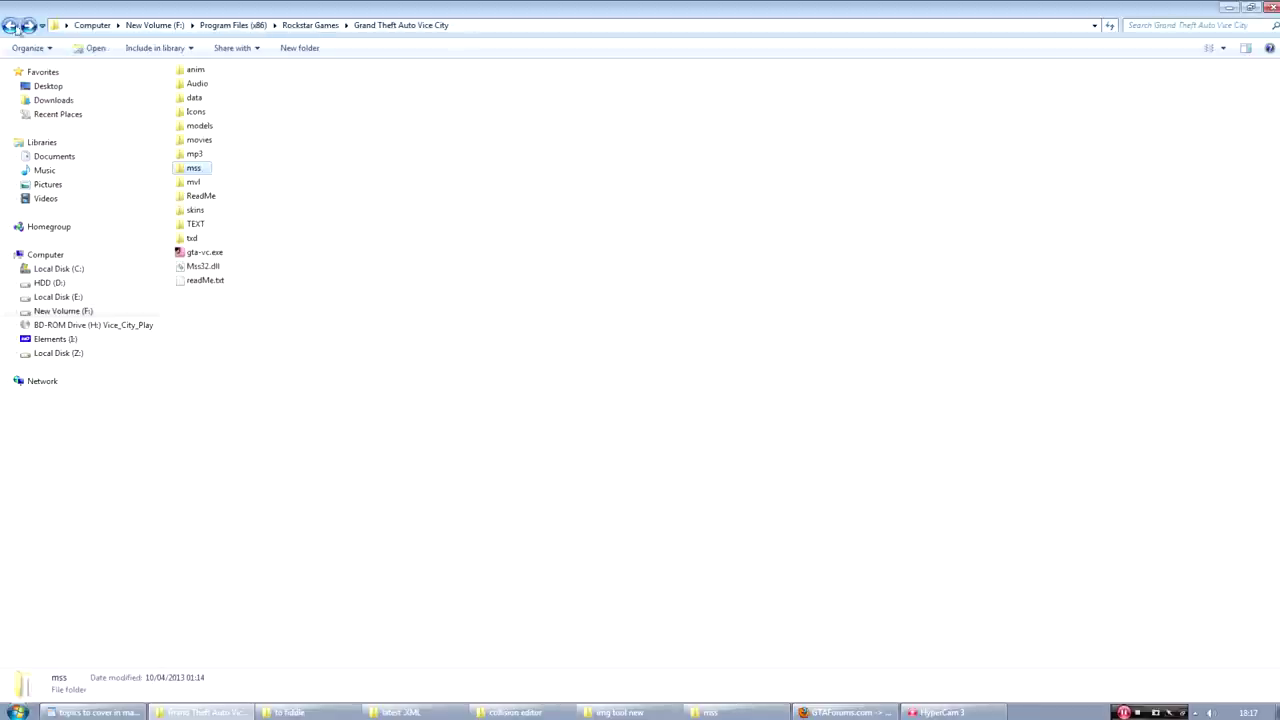
left_click(296, 403)
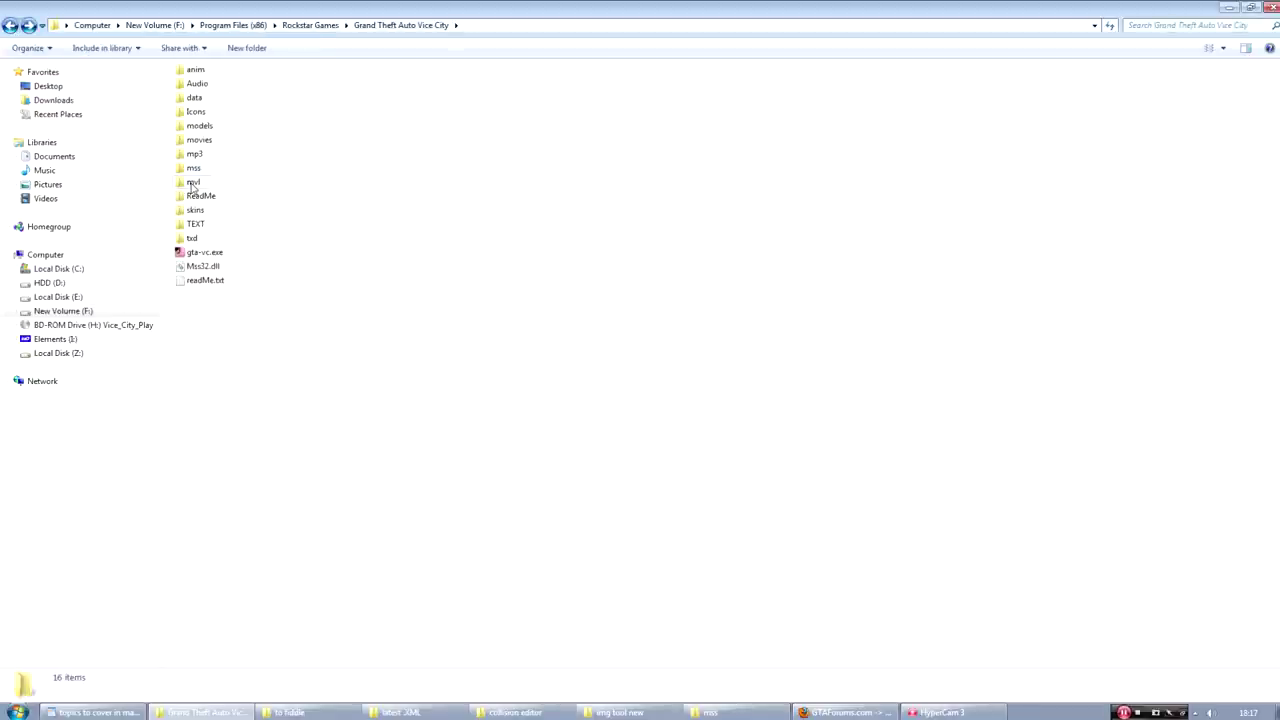
double_click(193, 185)
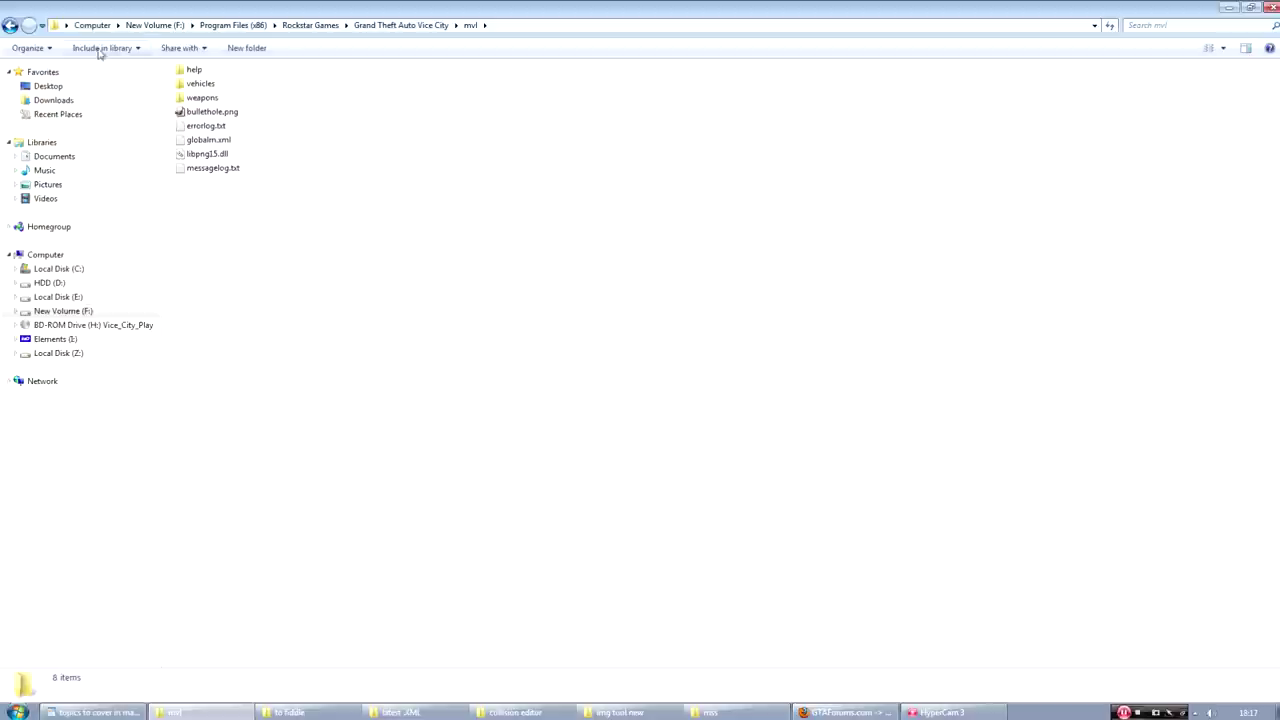
left_click(11, 25)
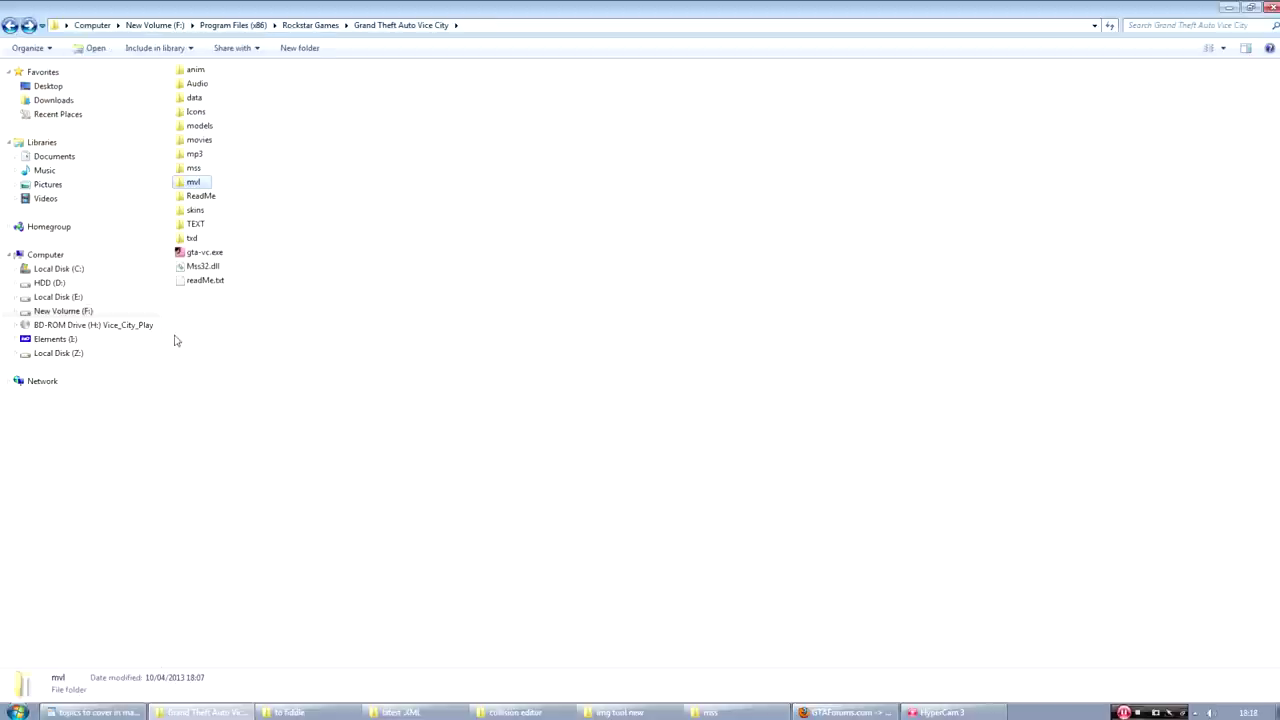
- Inspect the mod's mvl folder inside xPlace for mod video, including its vehicles subfolder
left_click(710, 712)
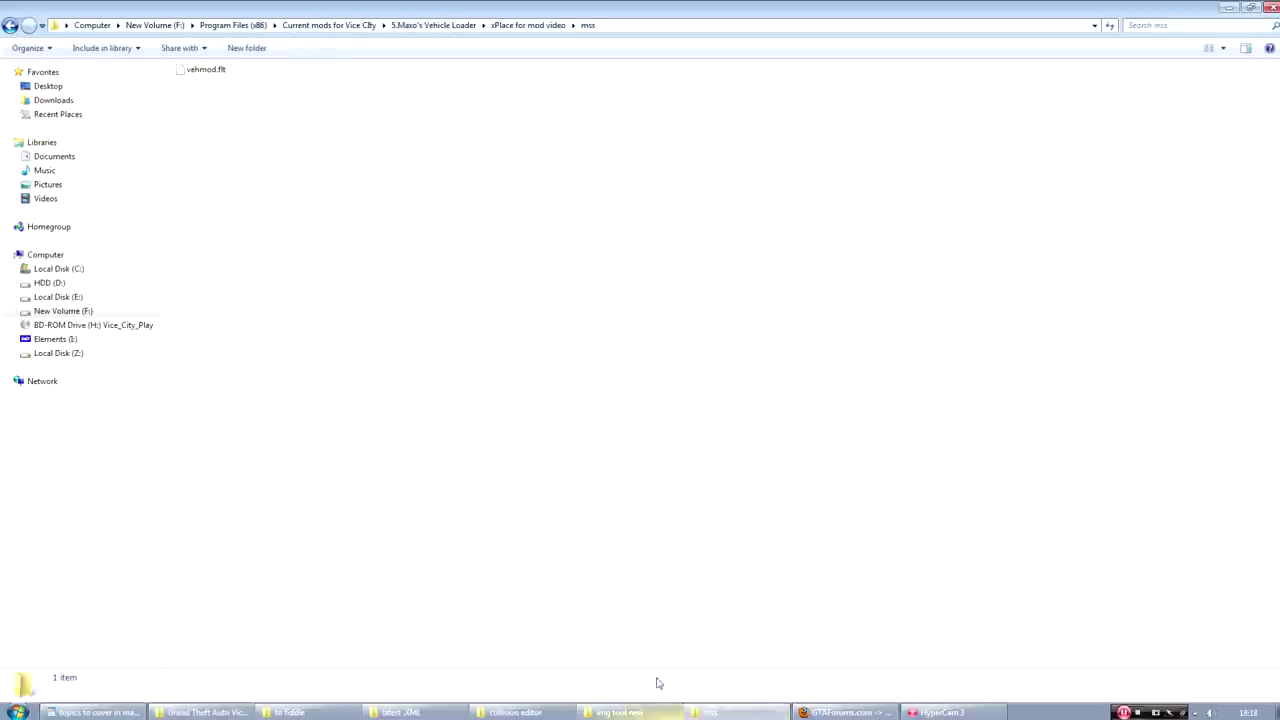
left_click(11, 25)
double_click(195, 84)
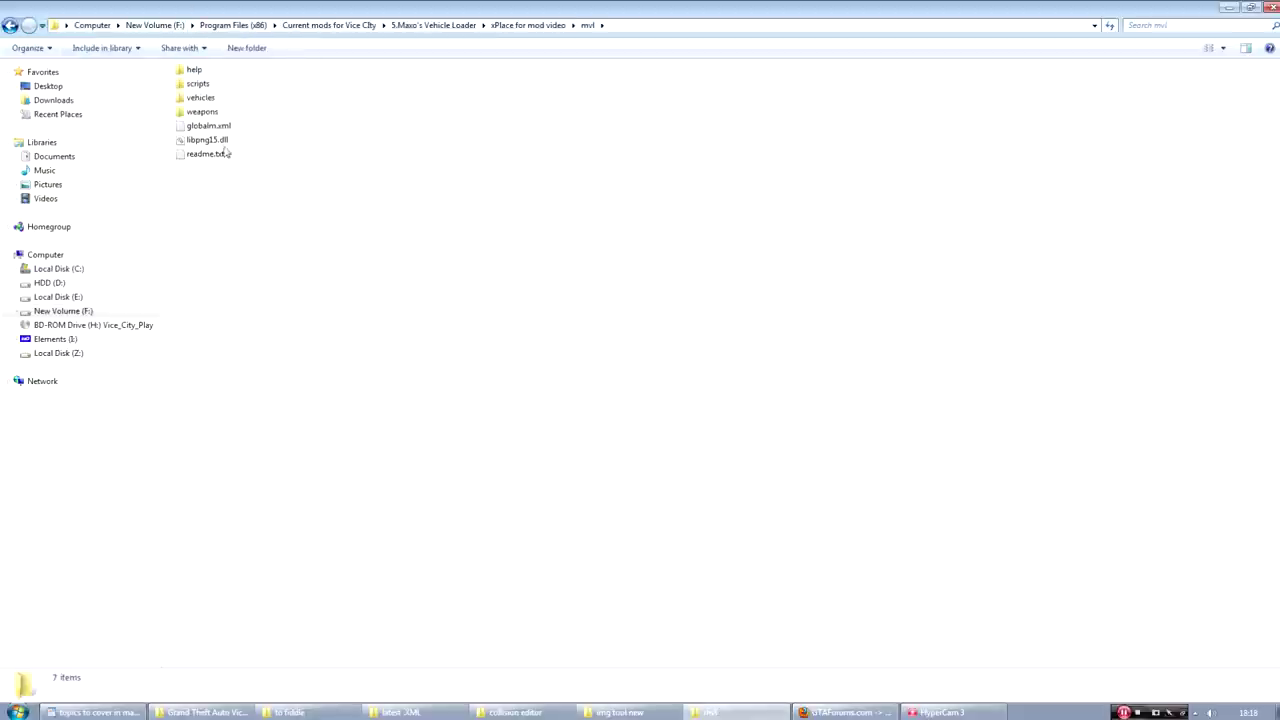
double_click(200, 98)
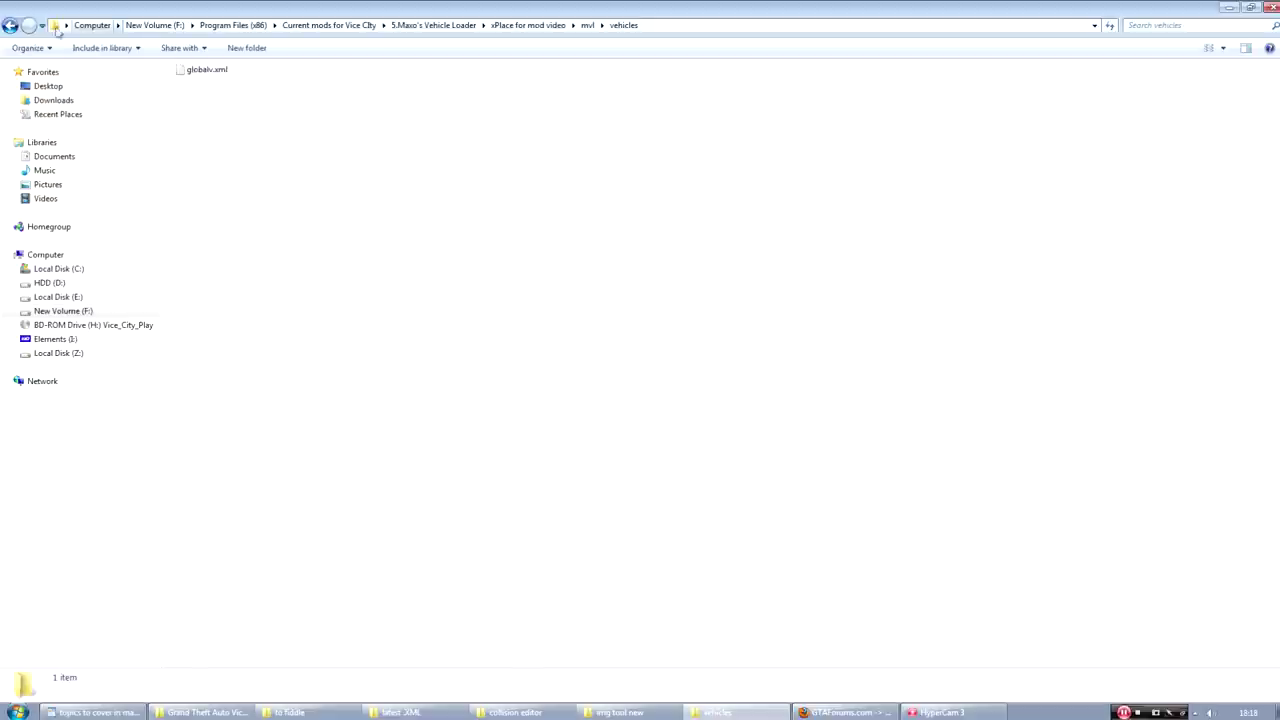
left_click(11, 25)
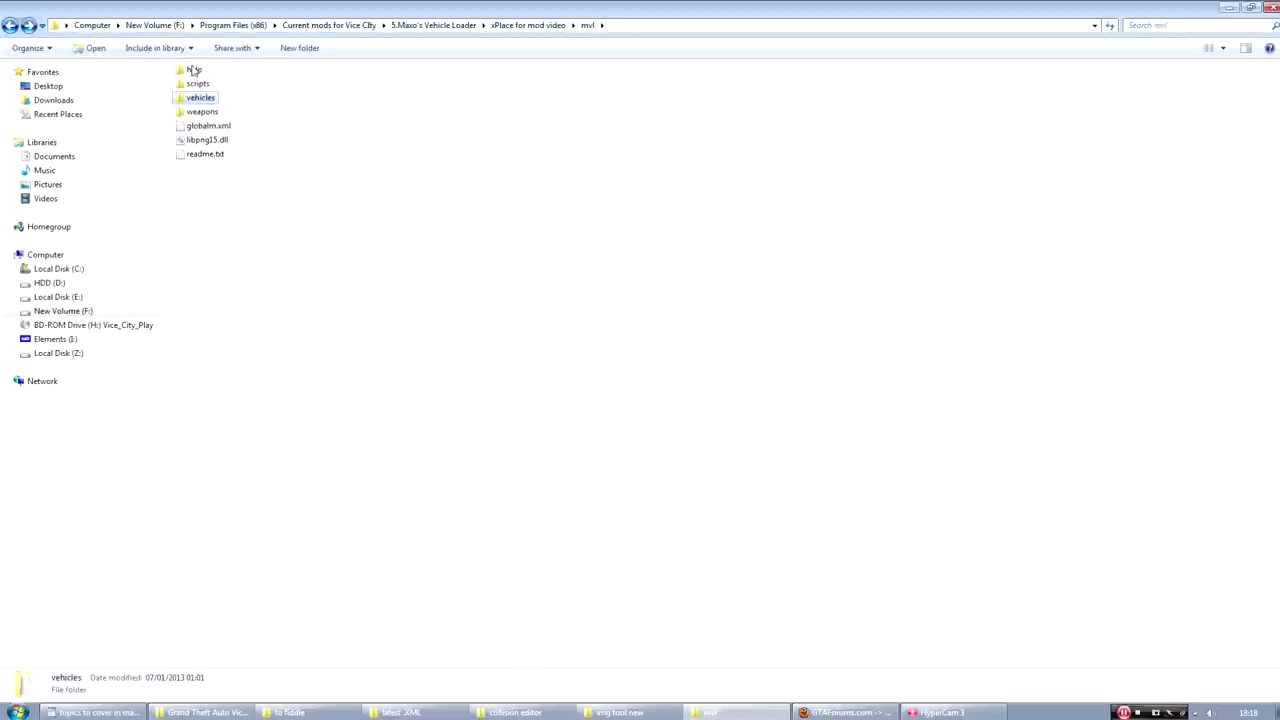
left_click(366, 206)
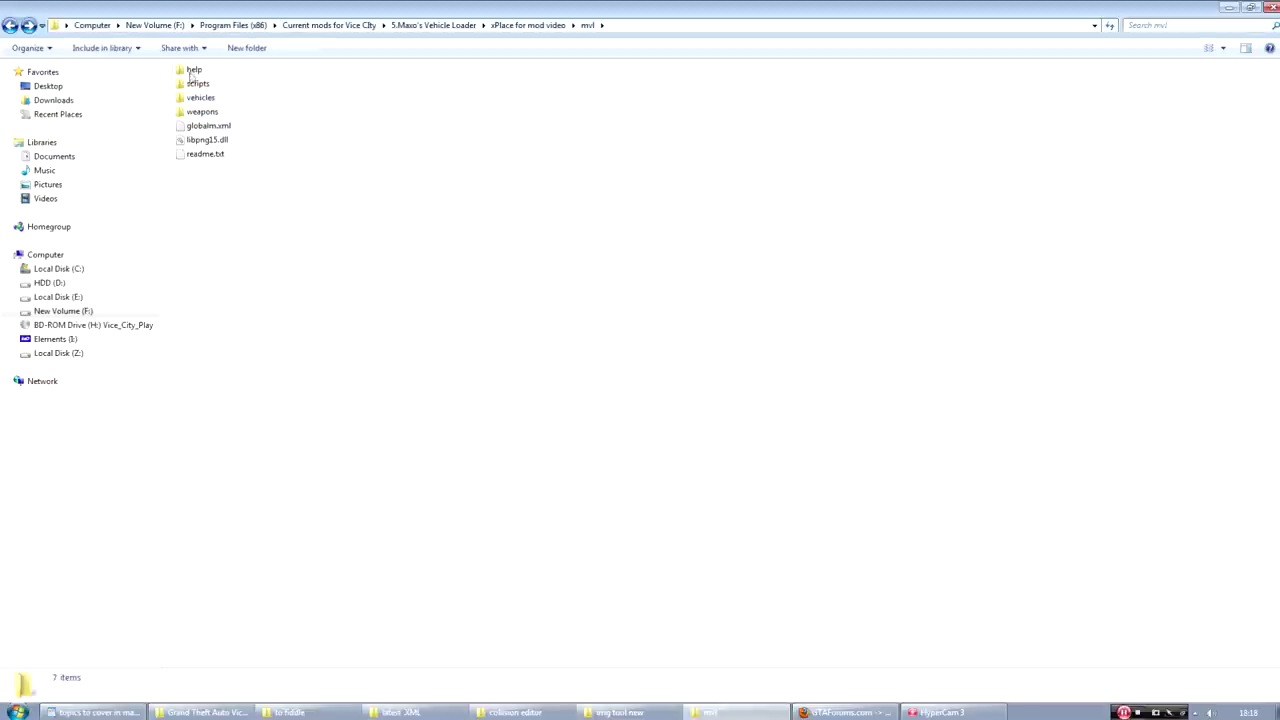
- Look through the sample XML files in the mod's help folder and return to the mvl folder
double_click(192, 70)
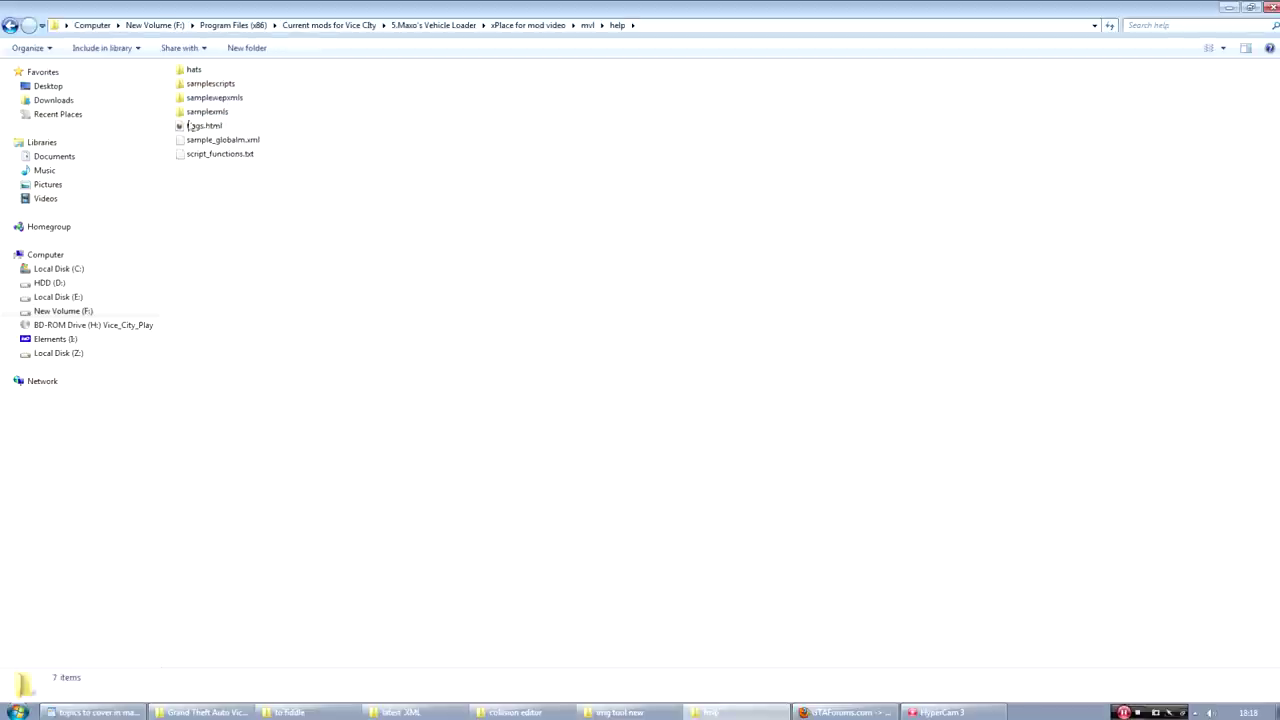
double_click(205, 113)
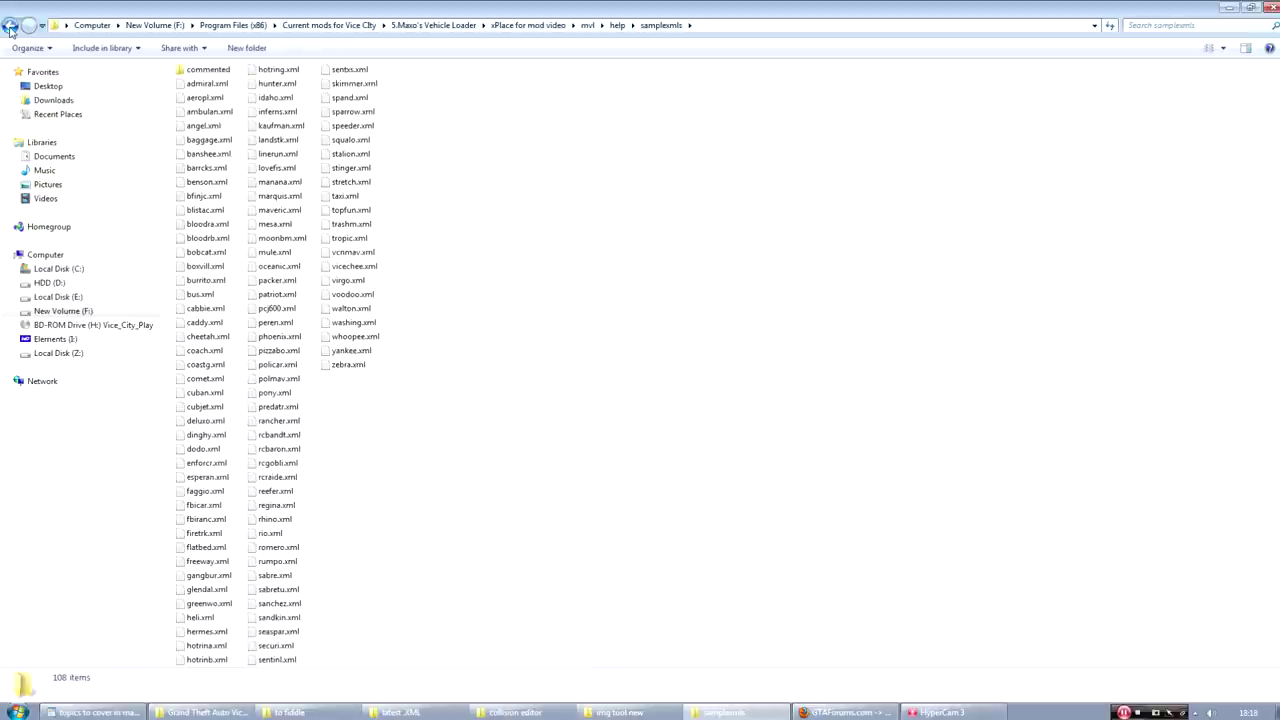
left_click(10, 27)
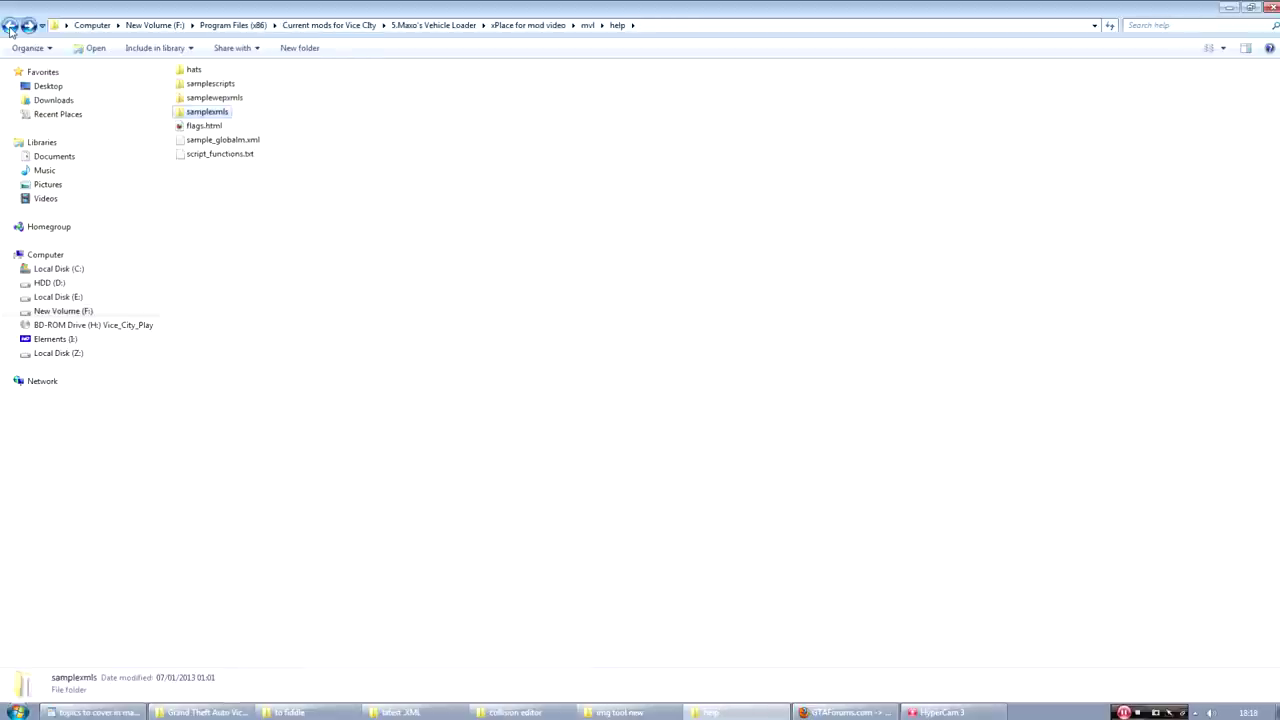
left_click(10, 28)
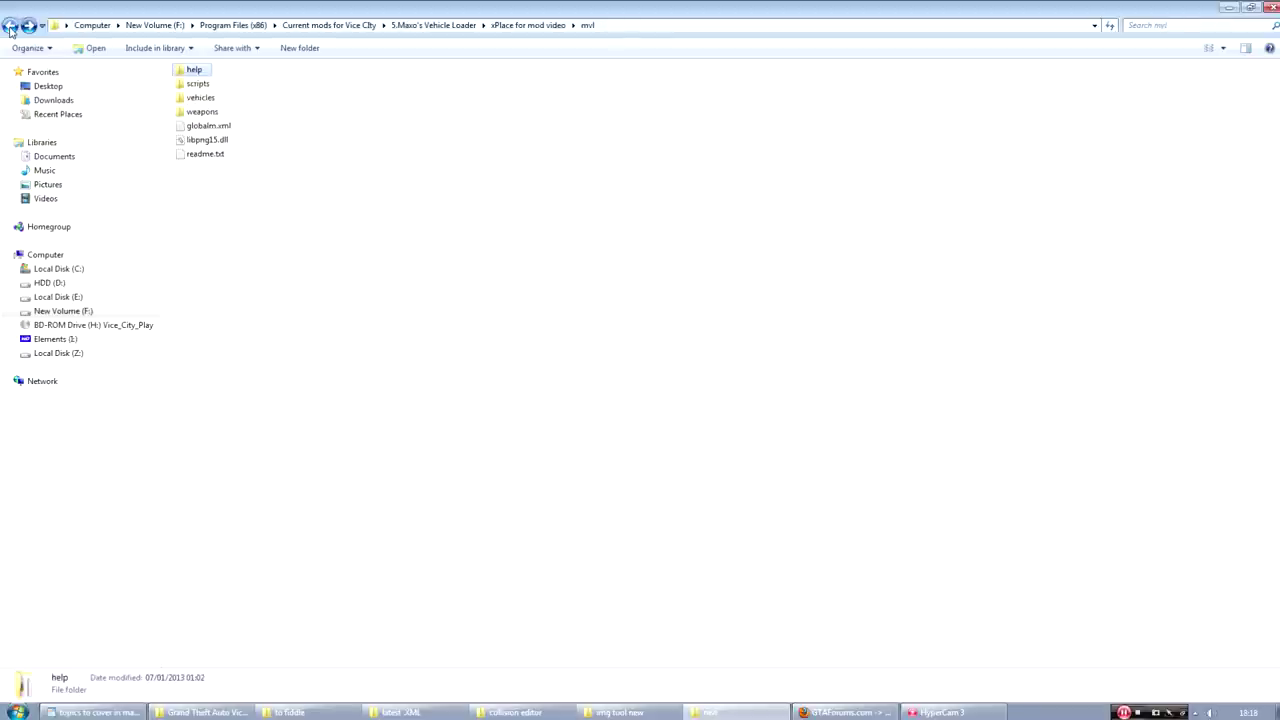
- Open the latest .XML folder under 5.Maxo's Vehicle Loader and examine its samplexmls subfolder
left_click(426, 25)
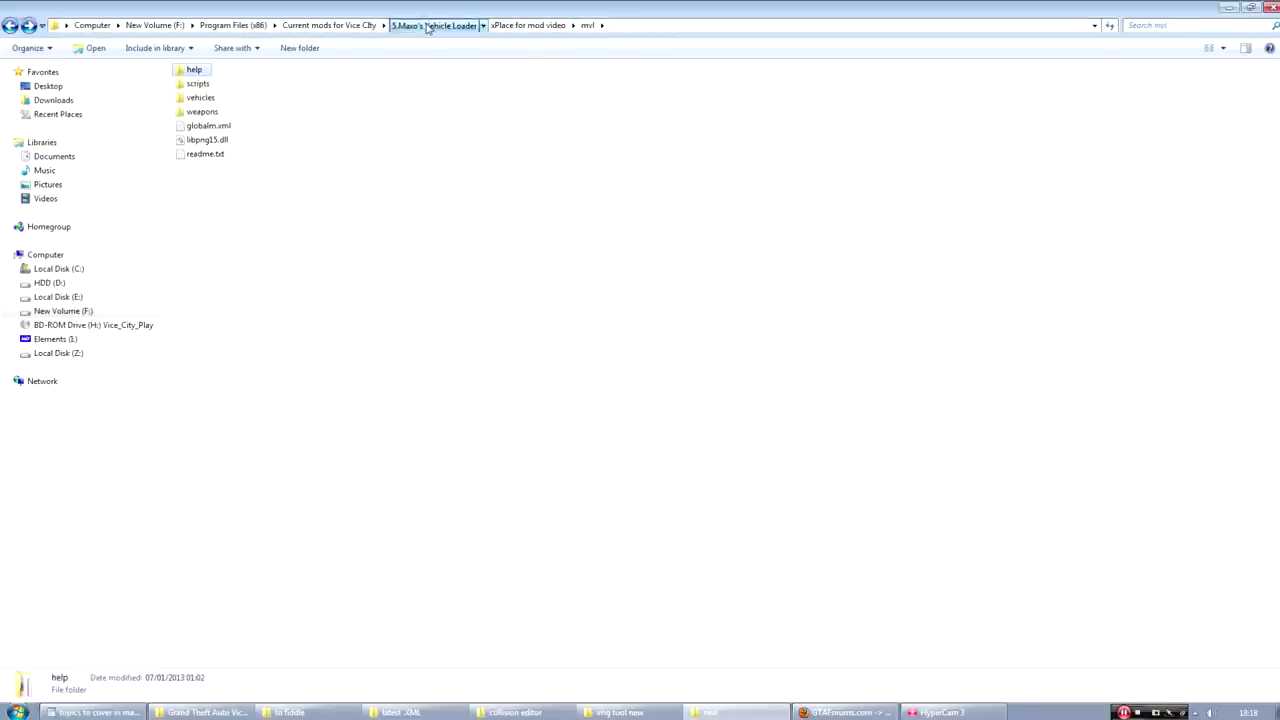
double_click(196, 168)
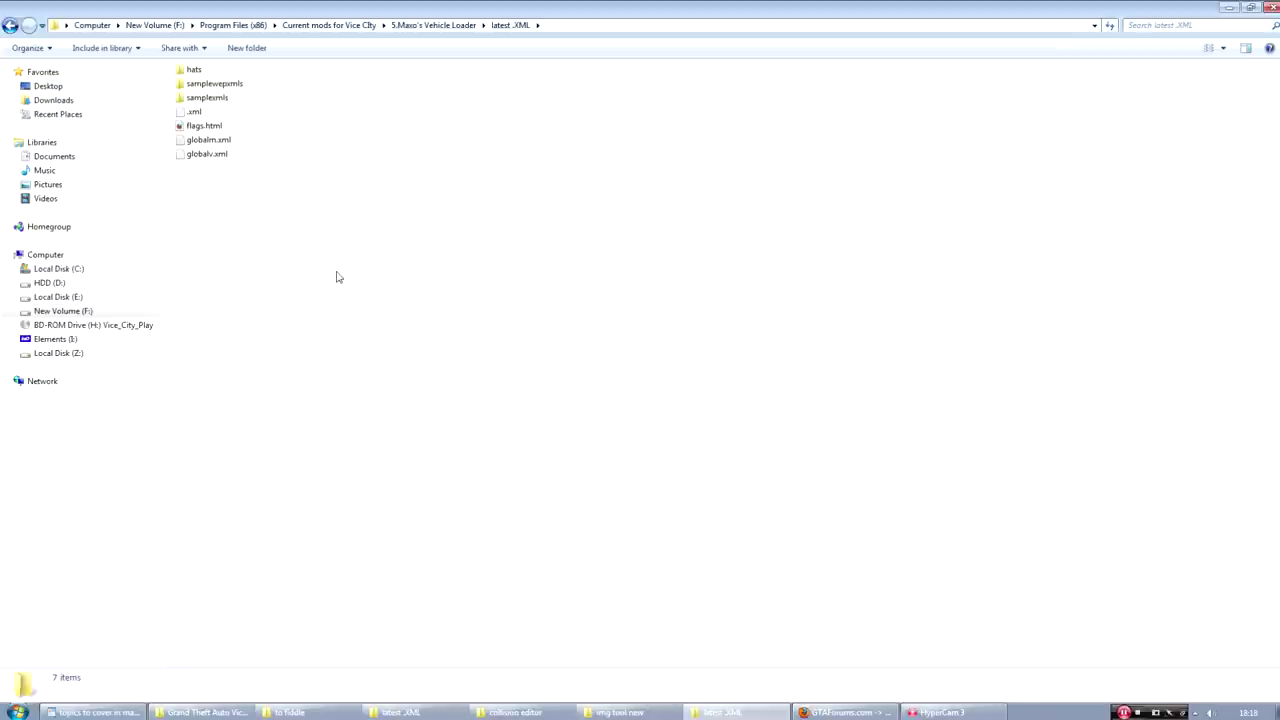
double_click(195, 98)
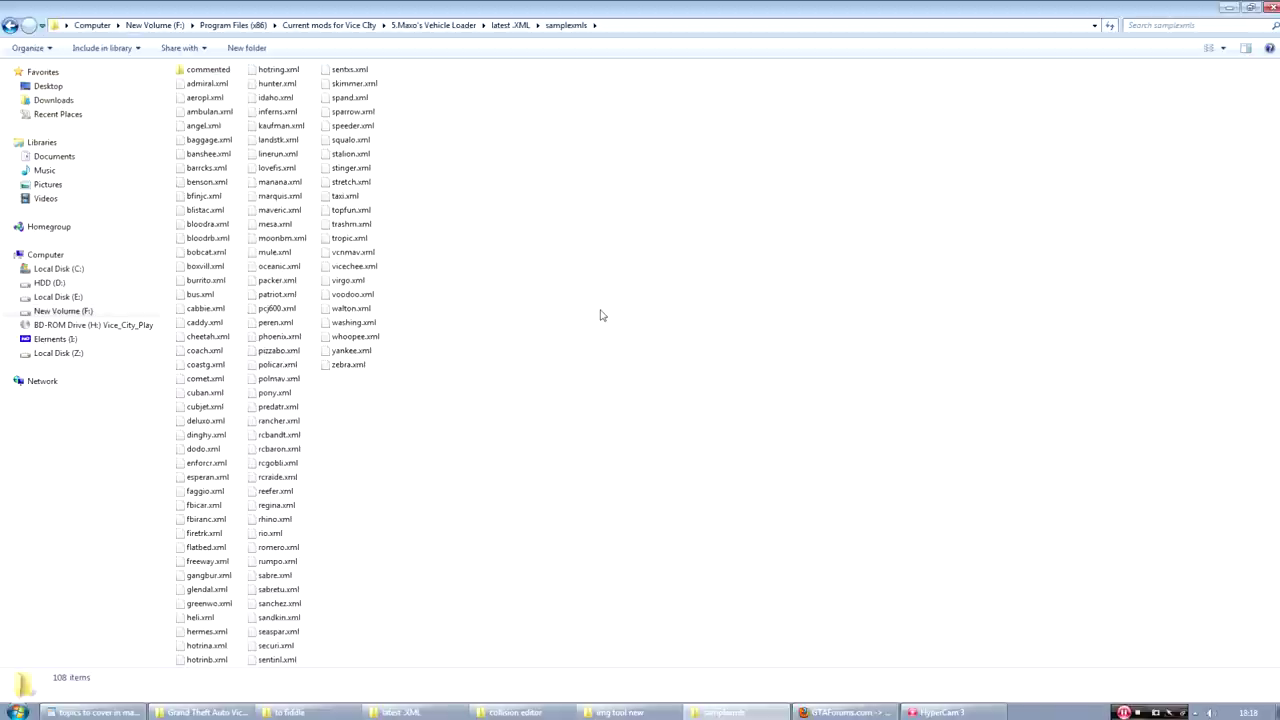
left_click(10, 26)
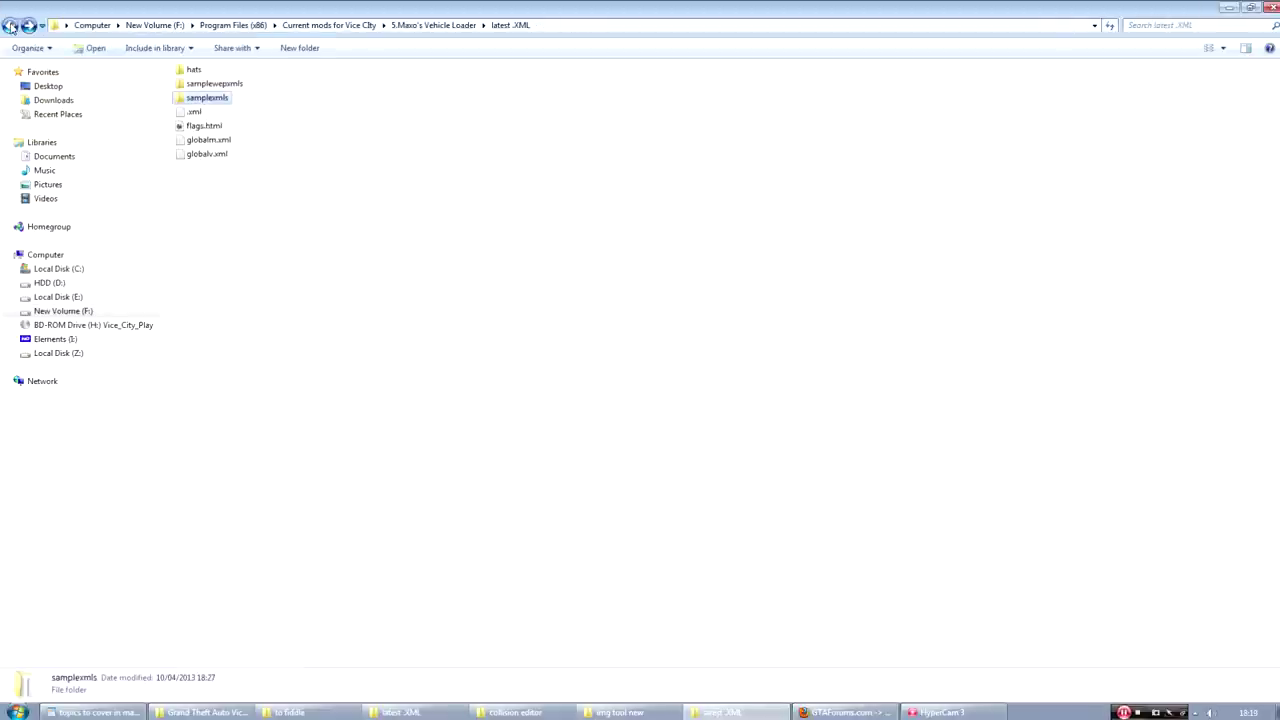
left_click(10, 26)
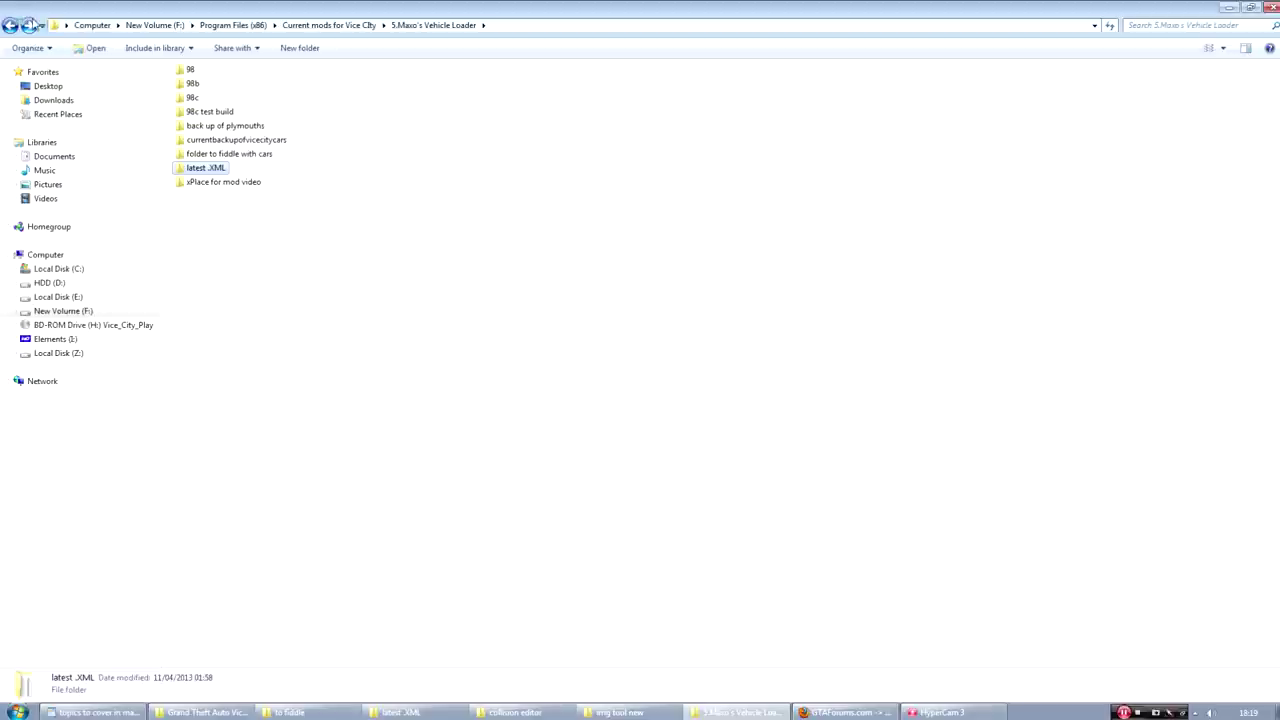
left_click(29, 26)
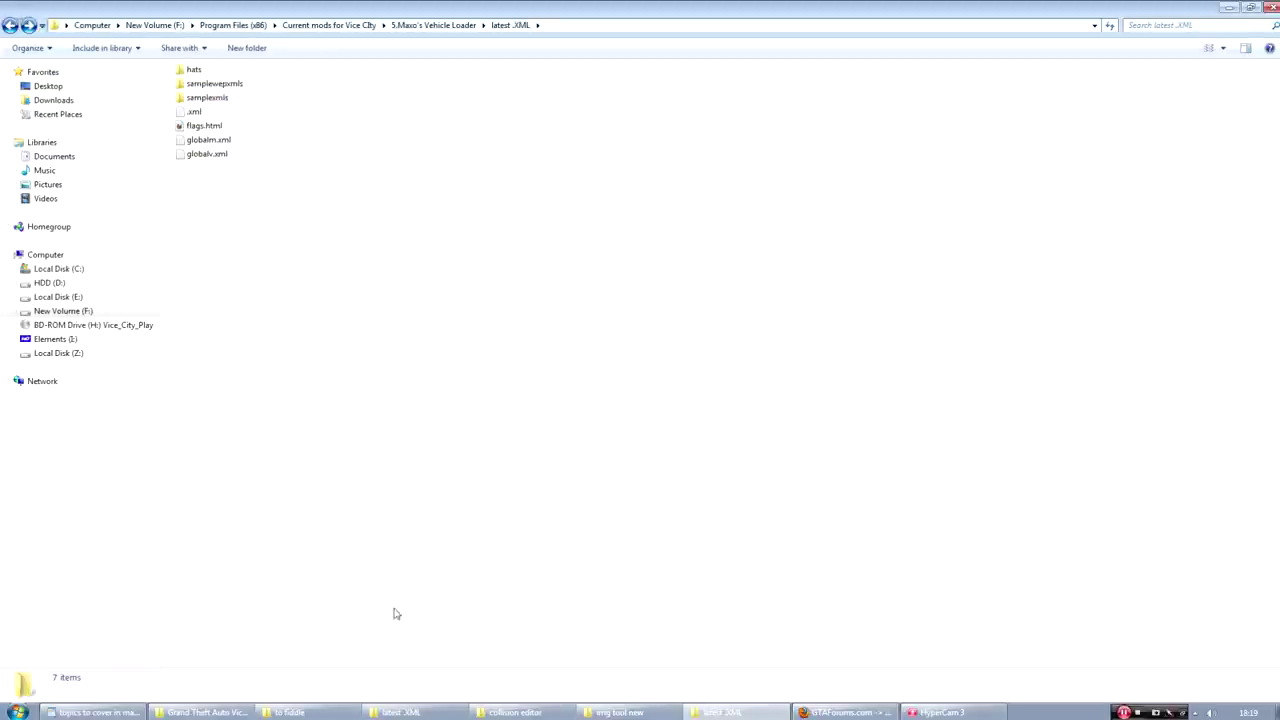
- Check the to fiddle working folder and the separate latest .XML folder window, ending in the to fiddle folder
left_click(290, 712)
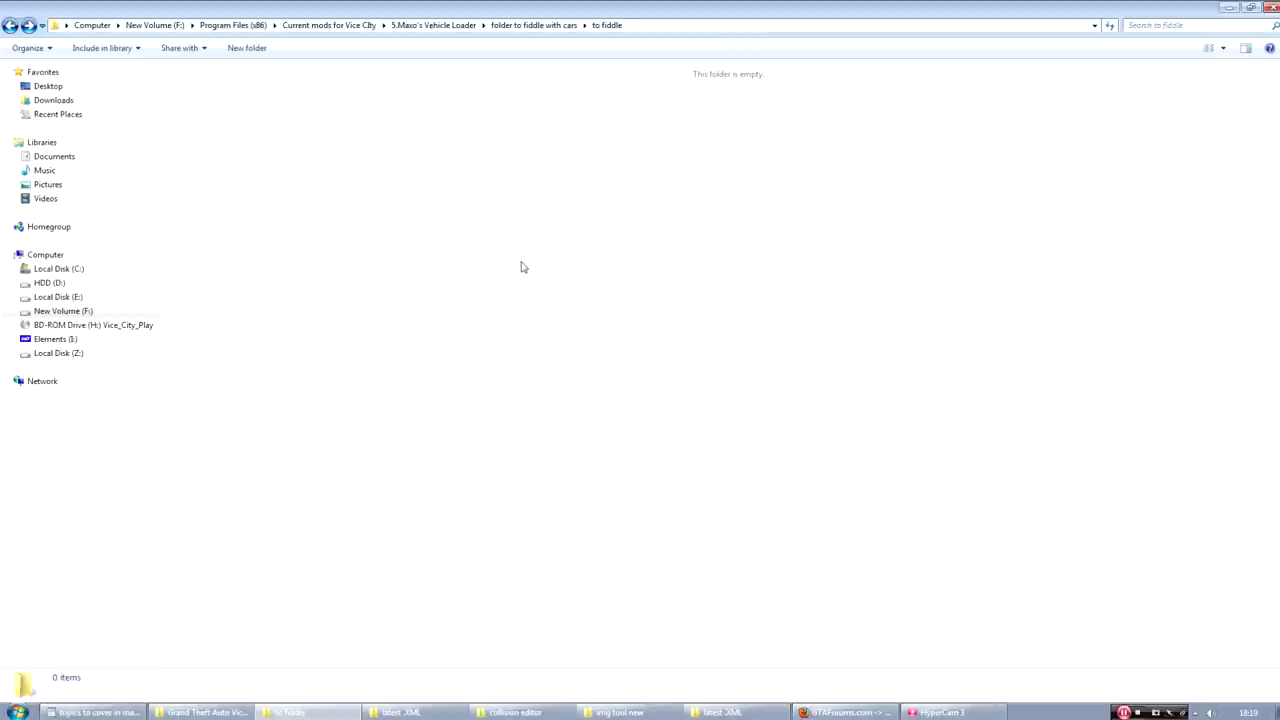
left_click(415, 712)
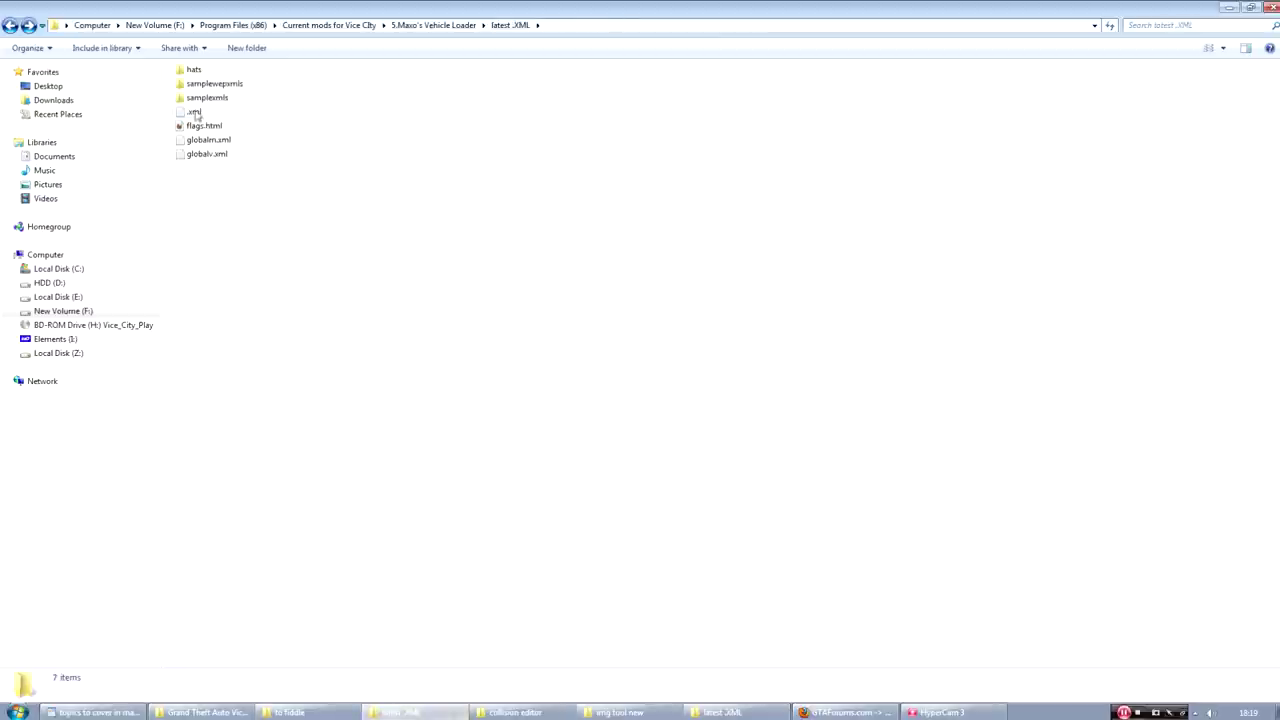
left_click(300, 712)
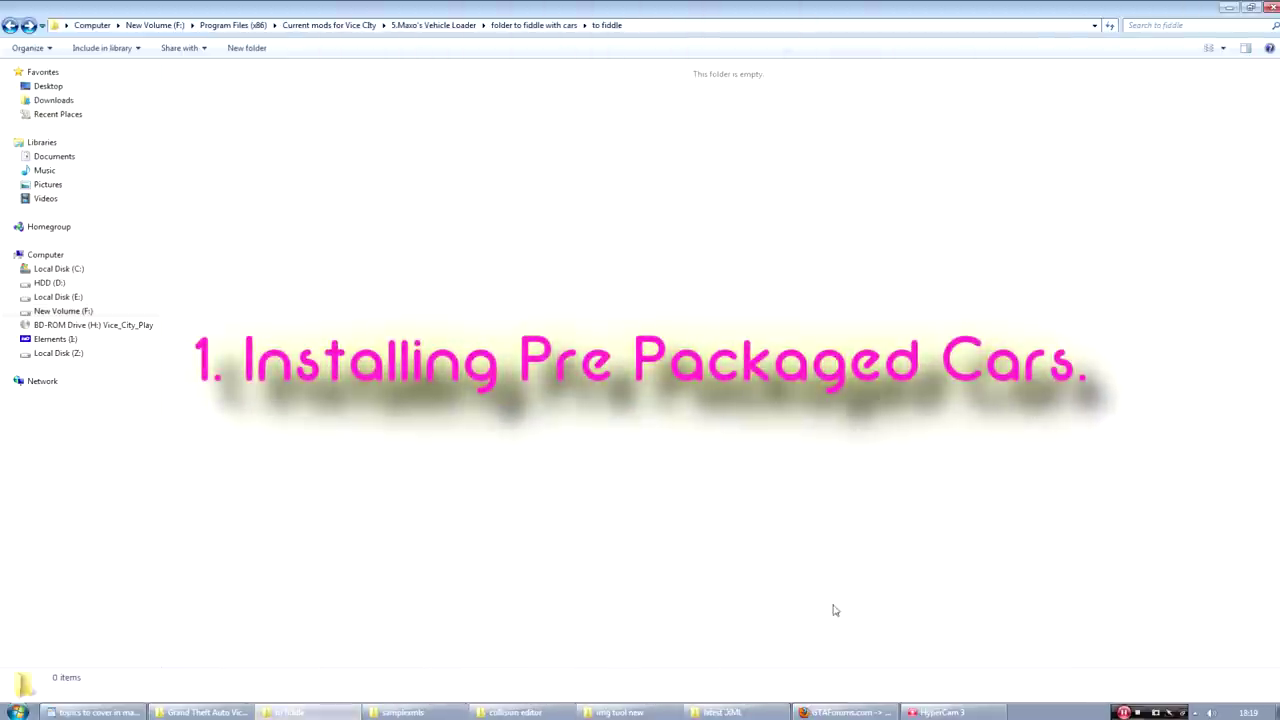
- Switch to Firefox and look over the vehicle links and download list in the GTAForums topic for Maxo's Vehicle Loader
left_click(845, 712)
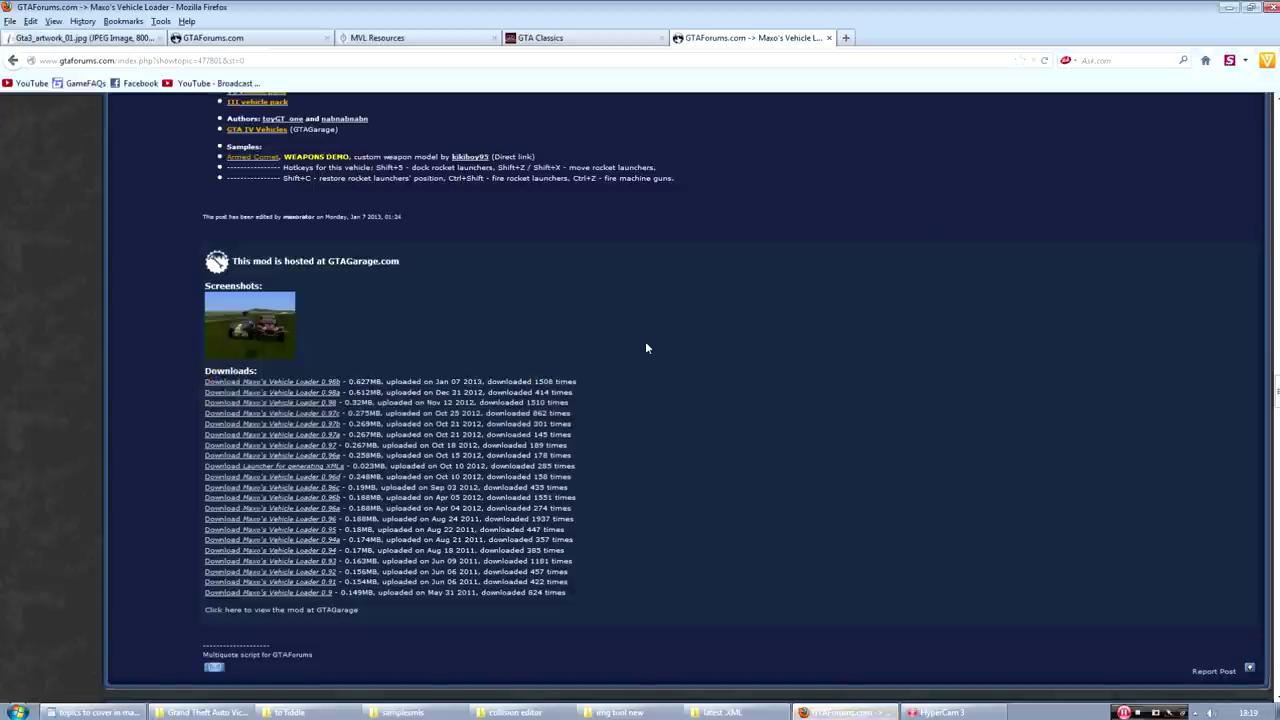
scroll(636, 258, "up", 4)
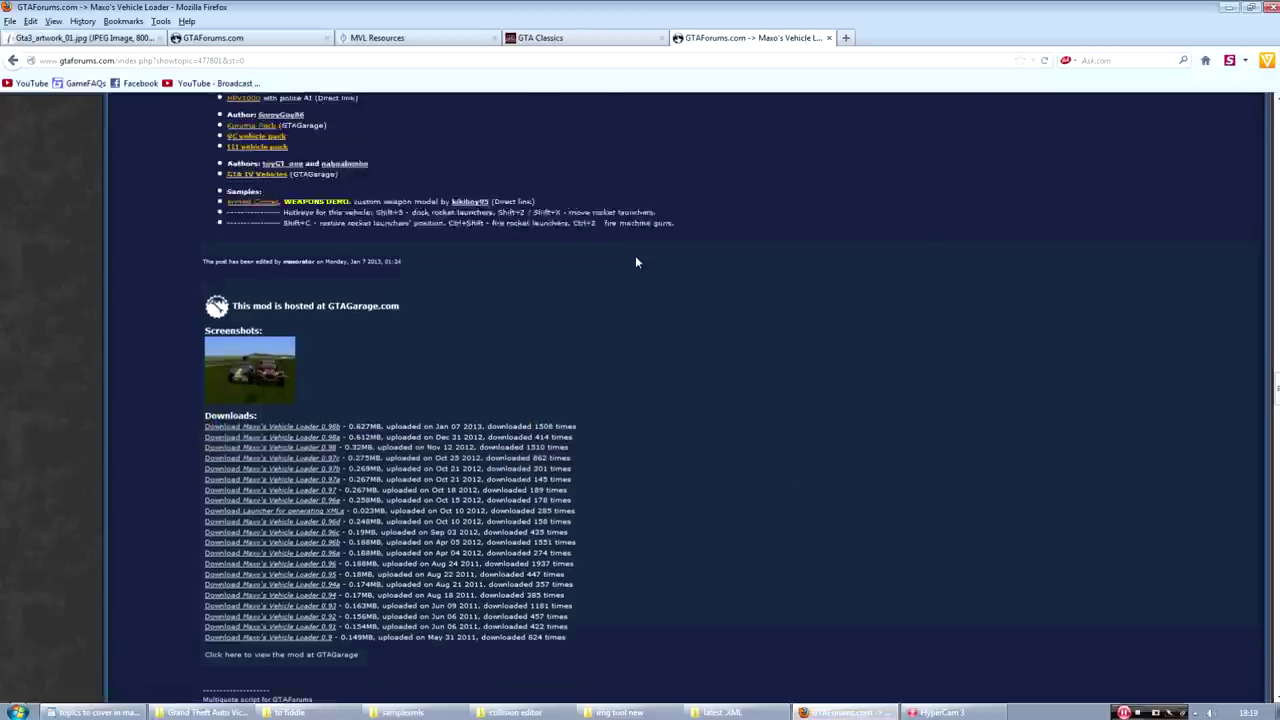
scroll(629, 260, "up", 5)
scroll(600, 220, "down", 8)
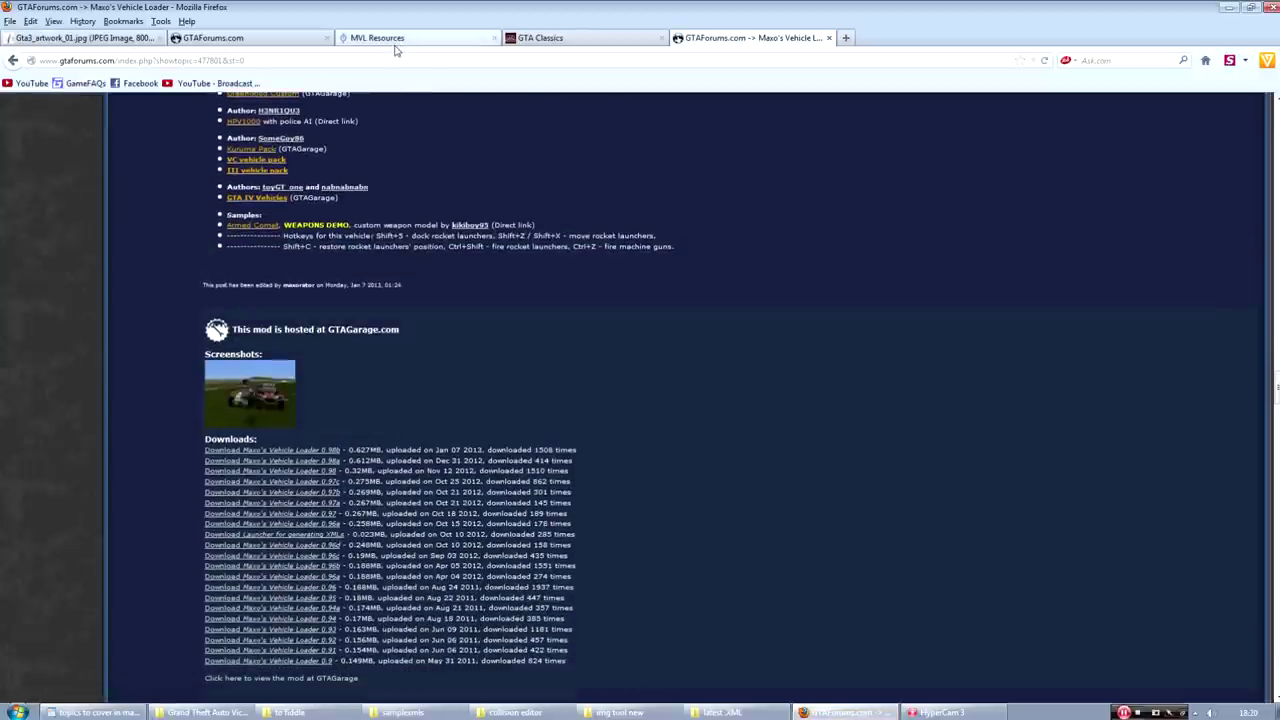
- Browse the Vehicle Downloads list on the MVL Resources site, from its explanatory notes down to the comments
left_click(379, 40)
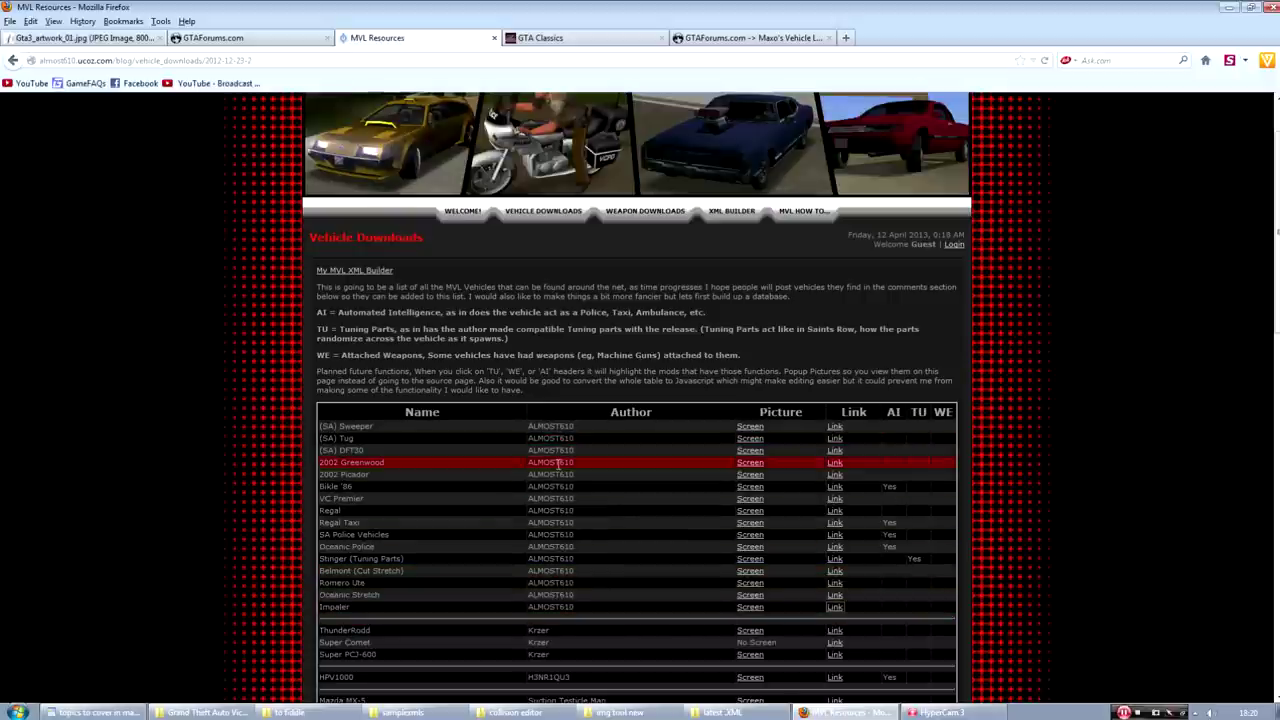
scroll(540, 470, "down", 5)
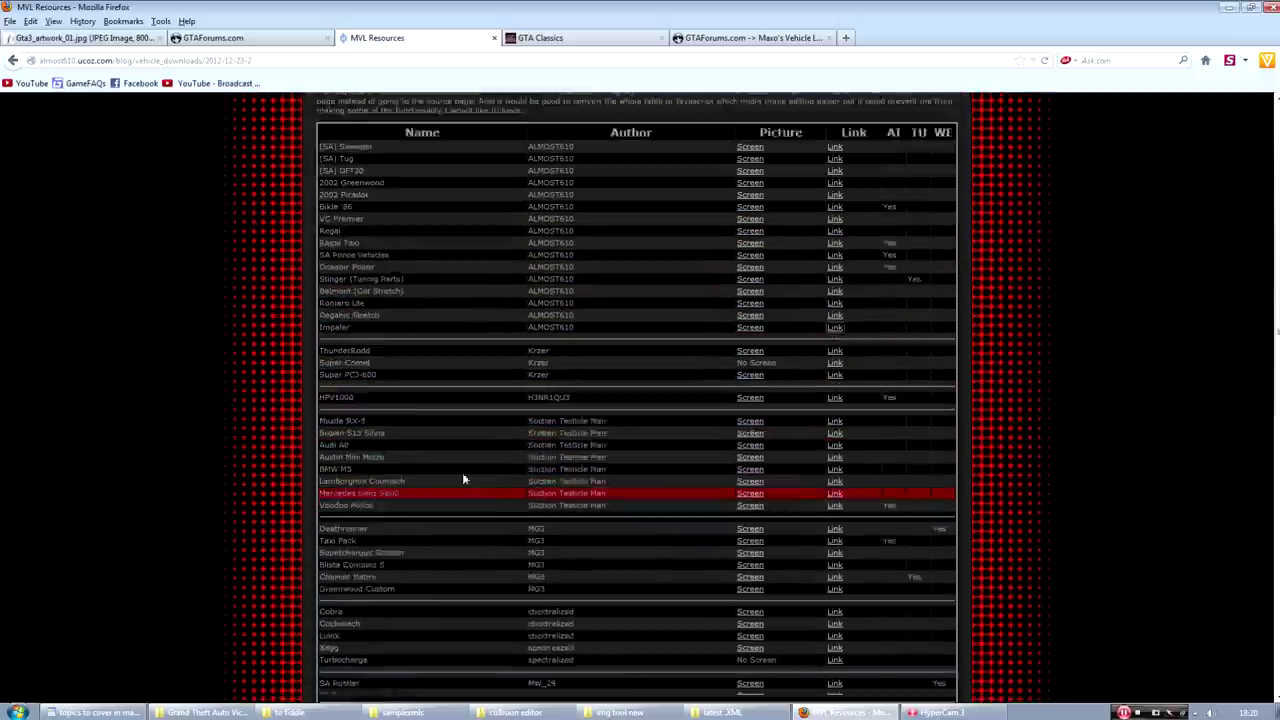
scroll(538, 270, "down", 5)
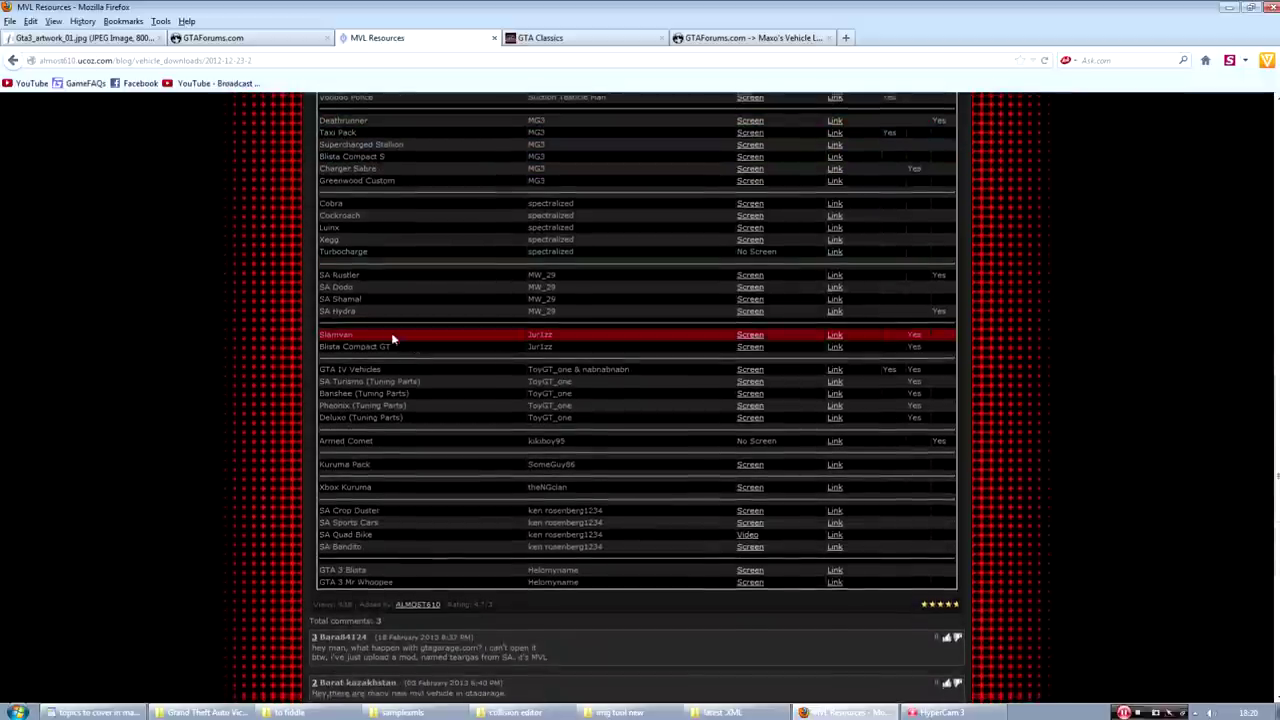
scroll(439, 436, "down", 5)
scroll(443, 523, "up", 20)
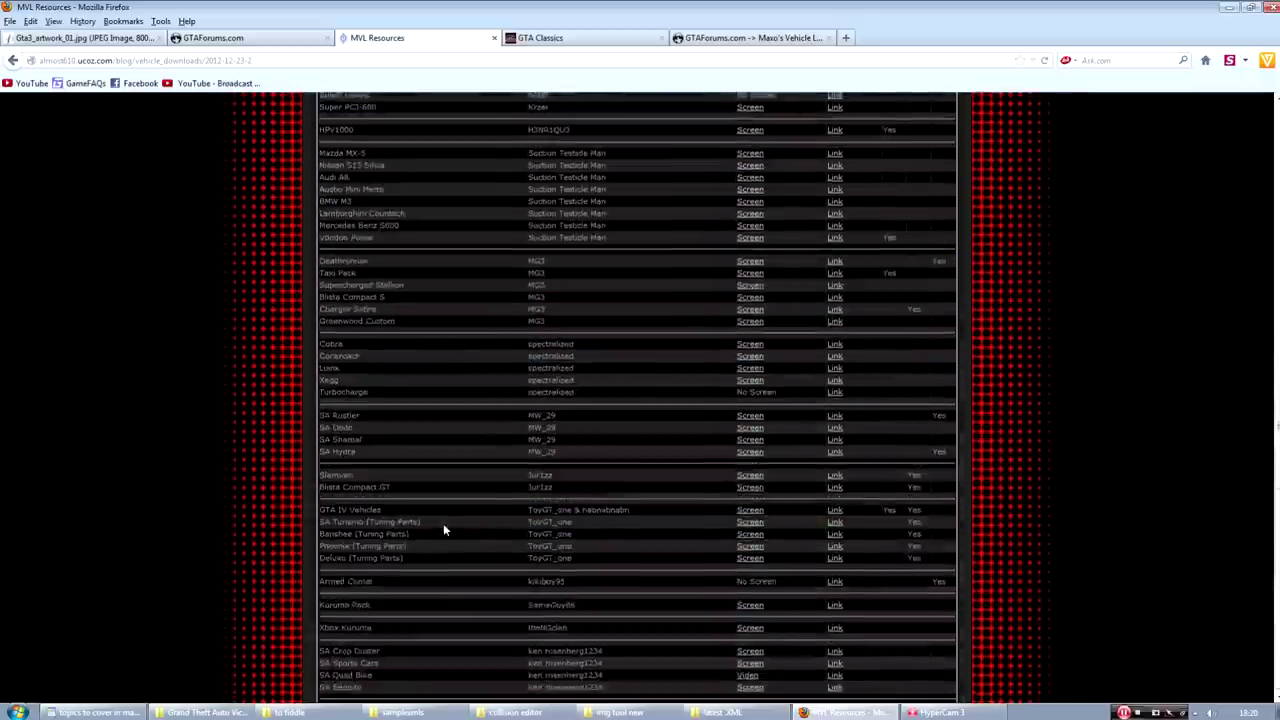
scroll(443, 523, "down", 2)
scroll(443, 523, "up", 2)
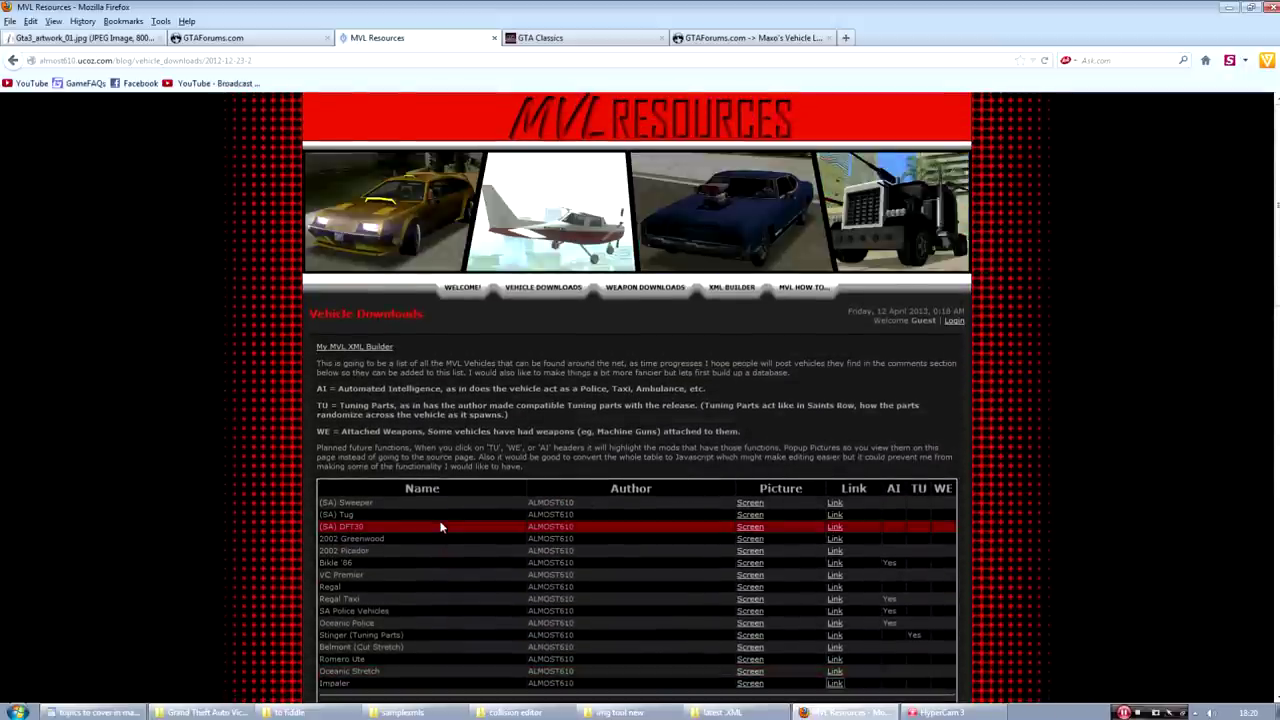
scroll(443, 527, "down", 2)
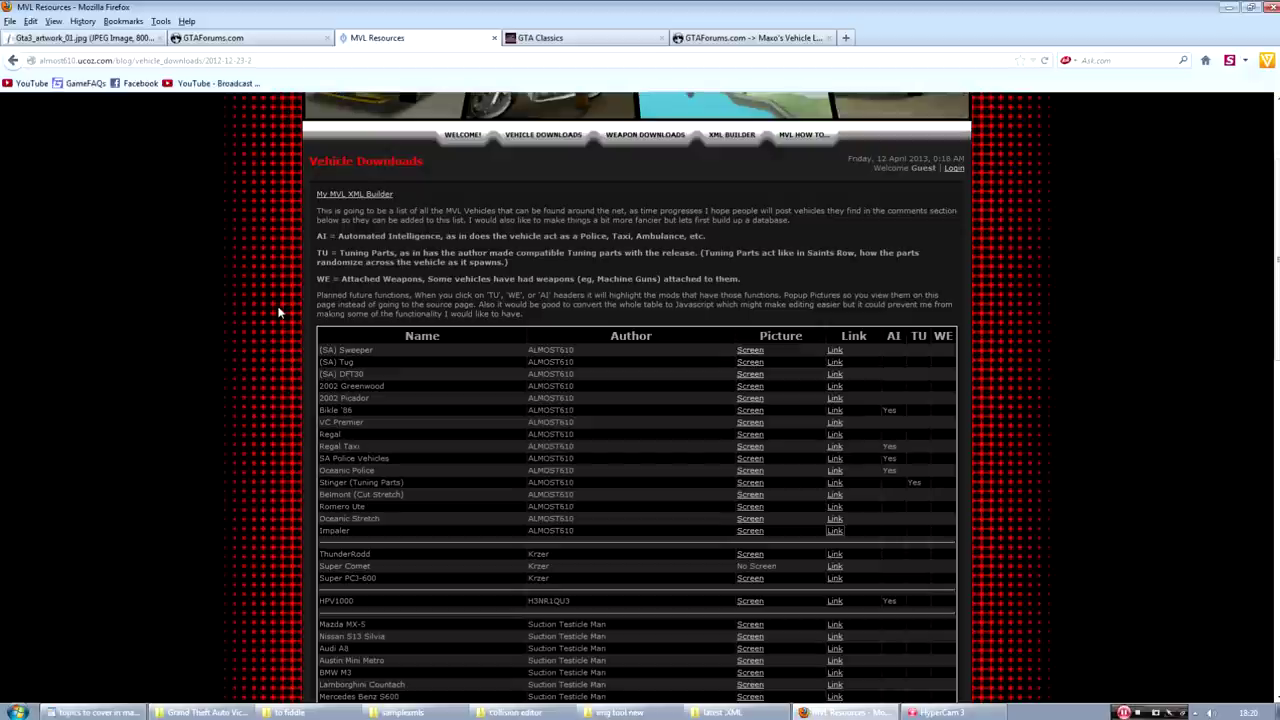
scroll(280, 313, "up", 3)
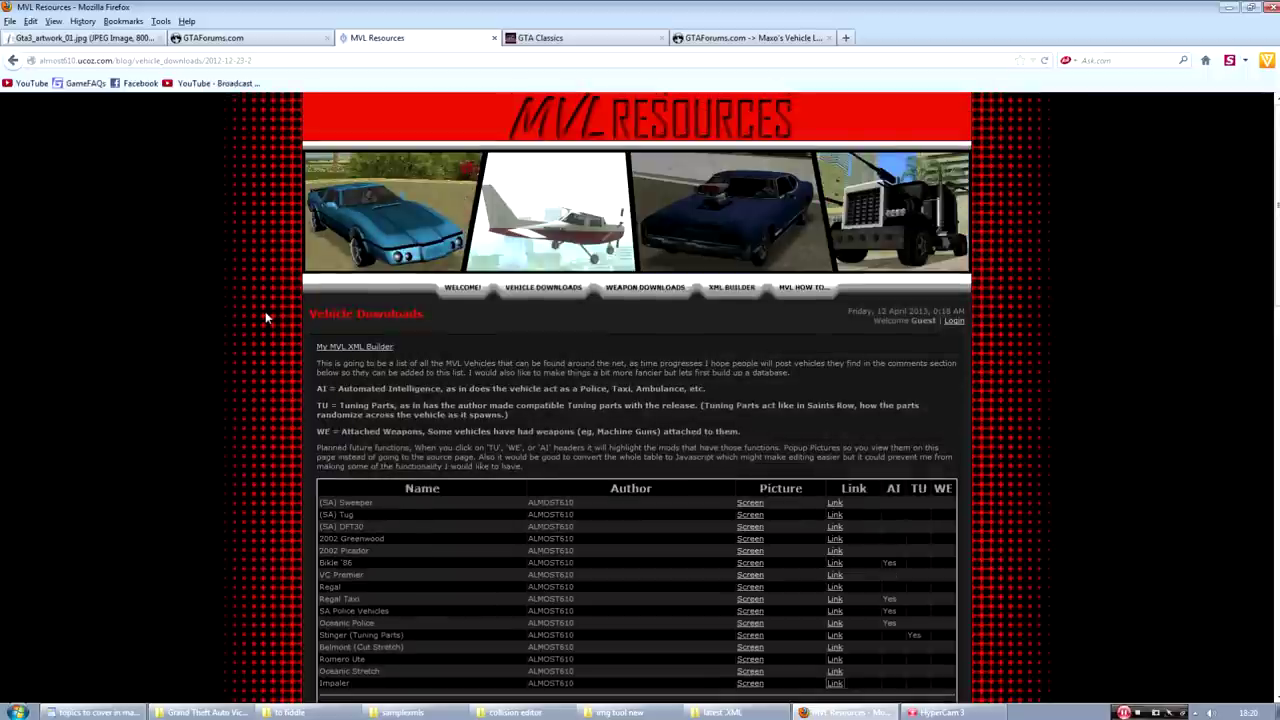
scroll(258, 343, "down", 3)
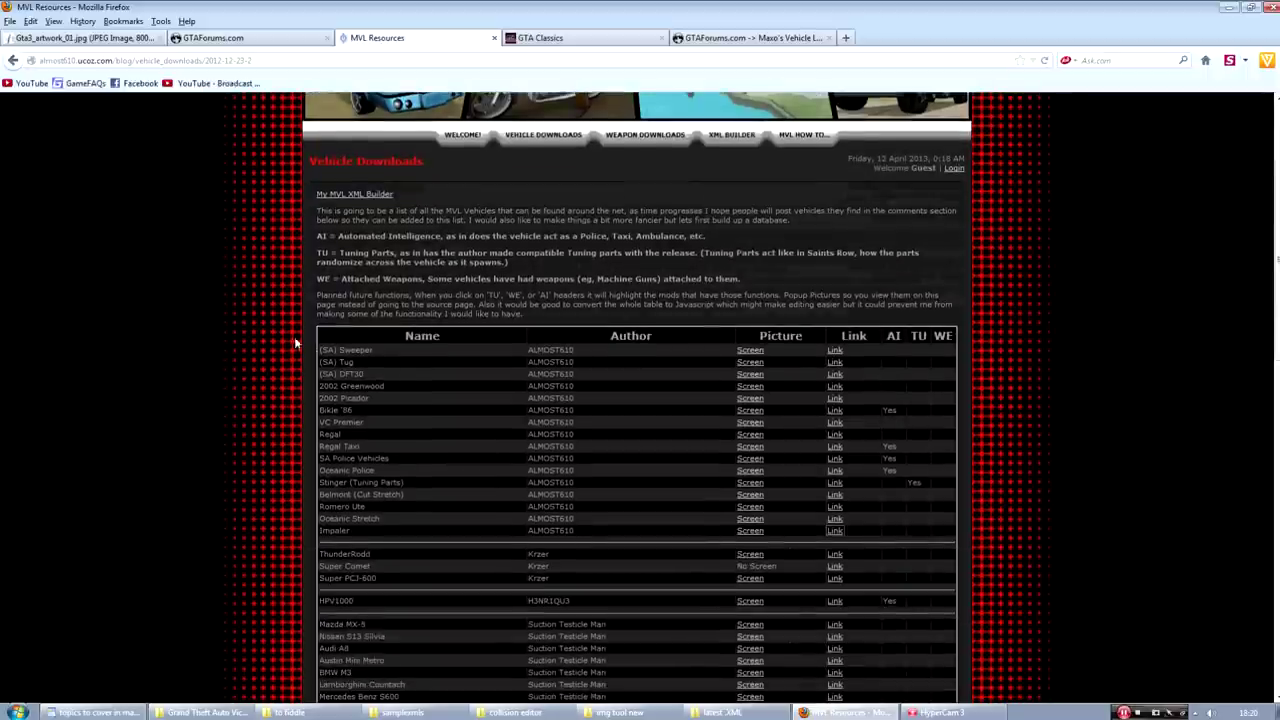
scroll(400, 420, "down", 3)
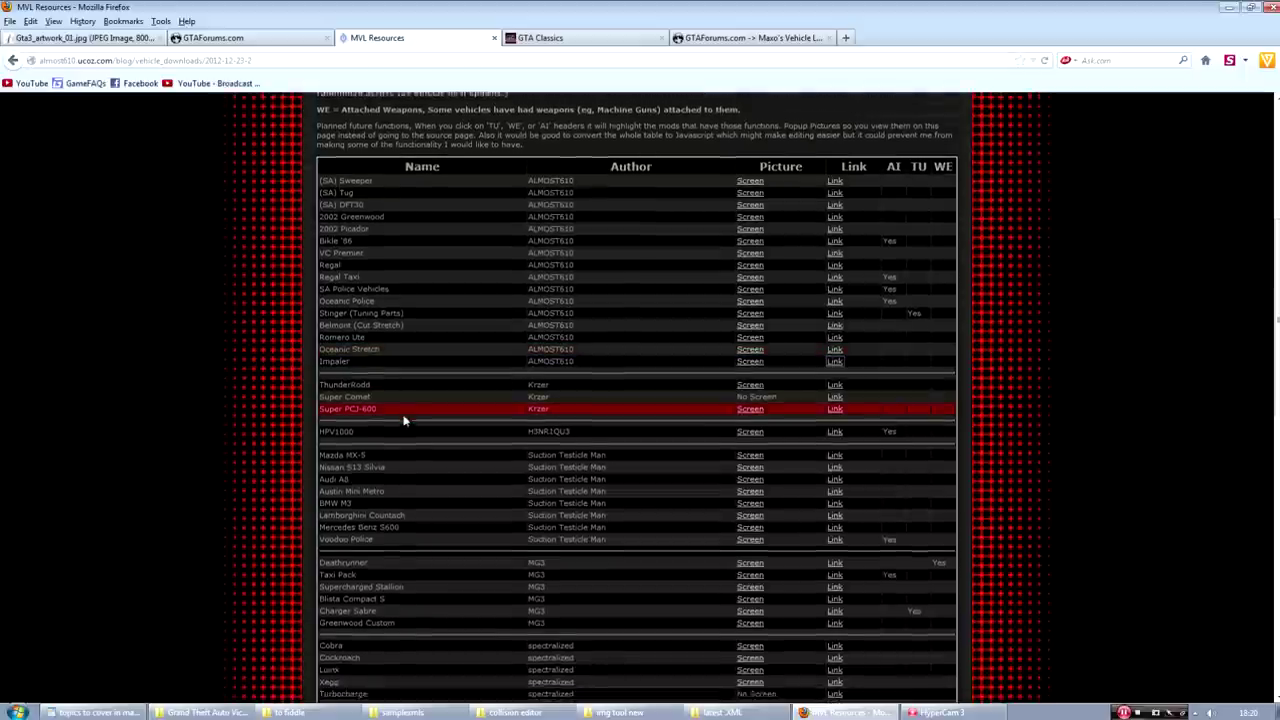
scroll(430, 433, "up", 2)
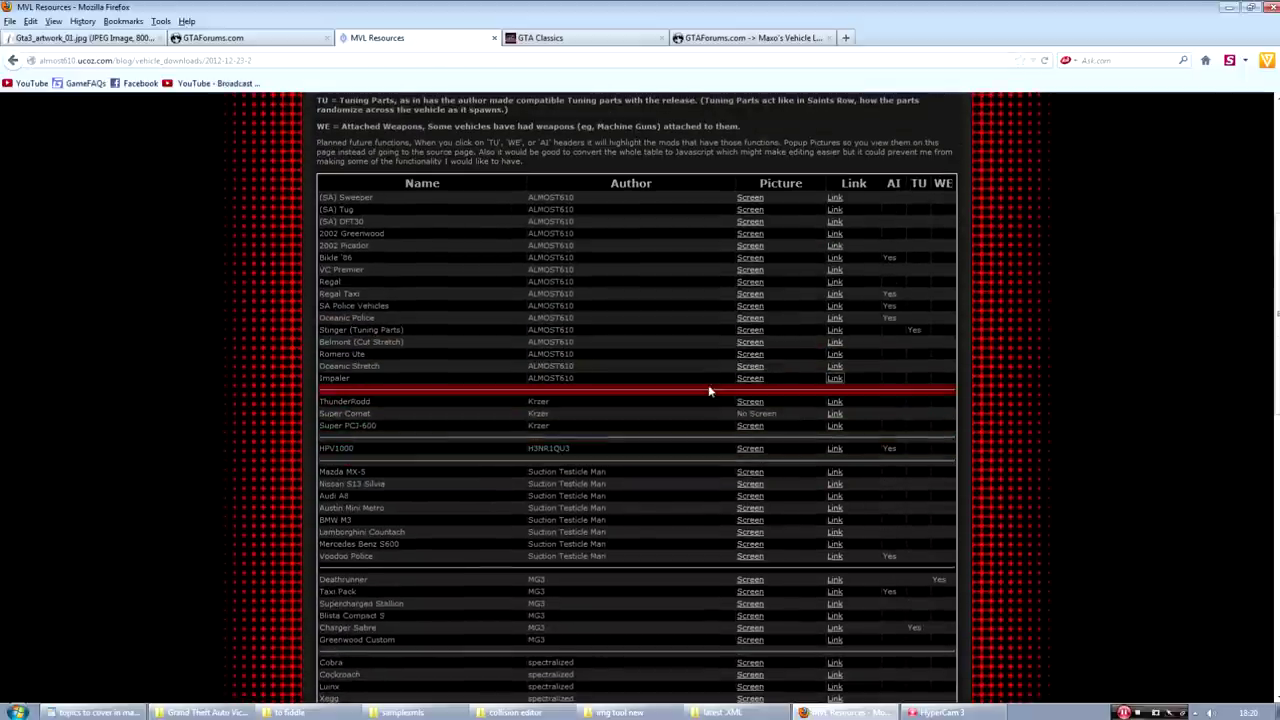
- View the Impaler's screenshot from the vehicle list, then close it and return to MVL Resources
left_click(740, 379)
scroll(732, 385, "down", 1)
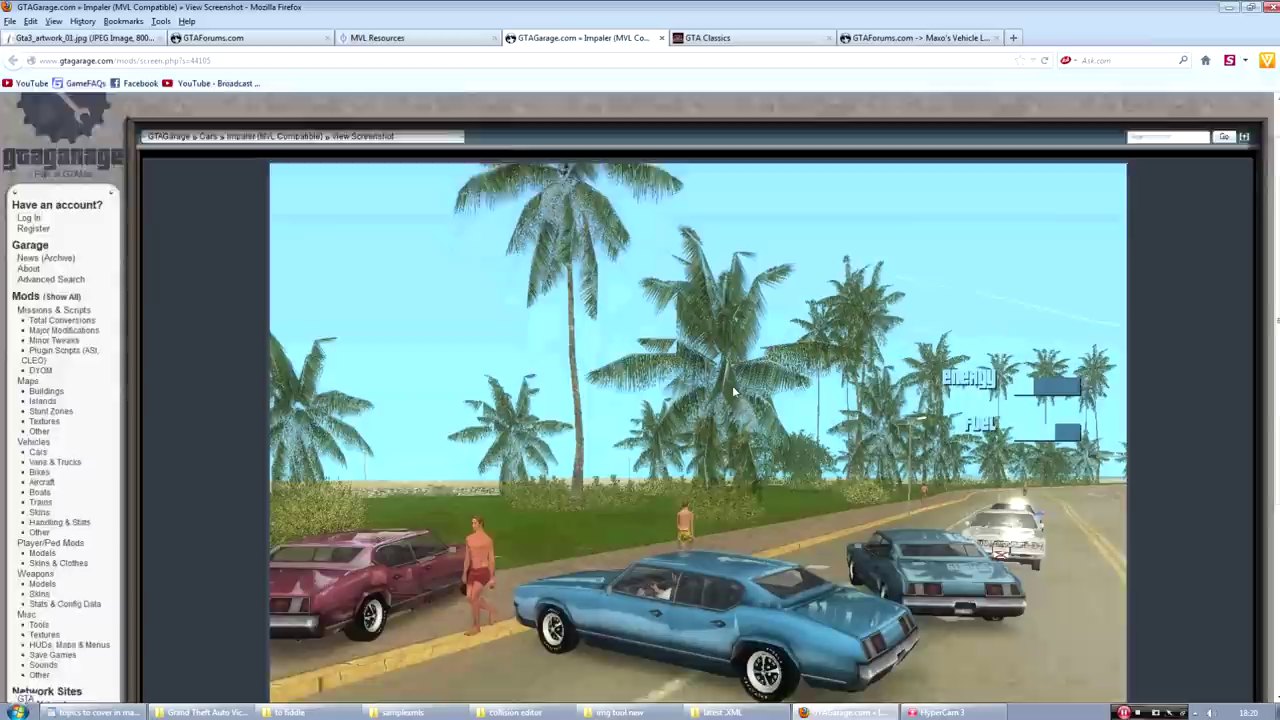
scroll(732, 385, "down", 2)
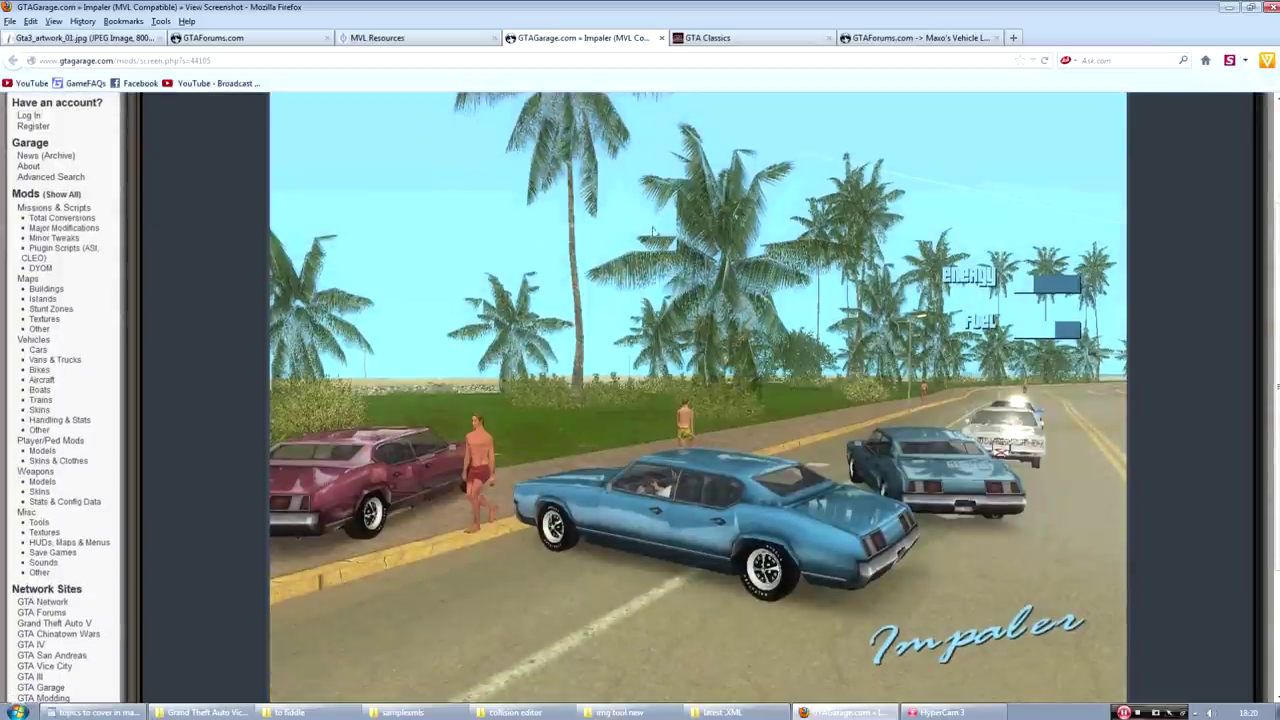
left_click(660, 44)
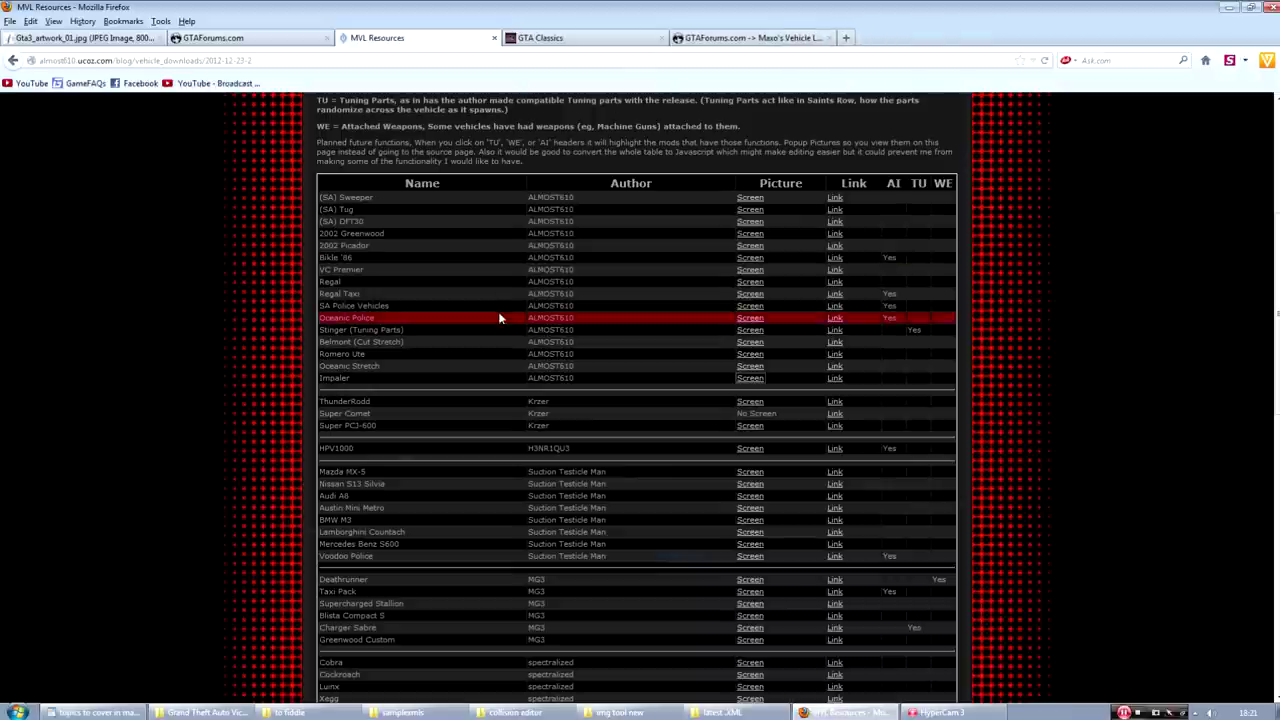
- Download the MVL version of the Impaler from its GTAGarage page, saving A610VCMVLImpaler.rar in the to fiddle folder
scroll(600, 450, "up", 5)
scroll(645, 528, "down", 3)
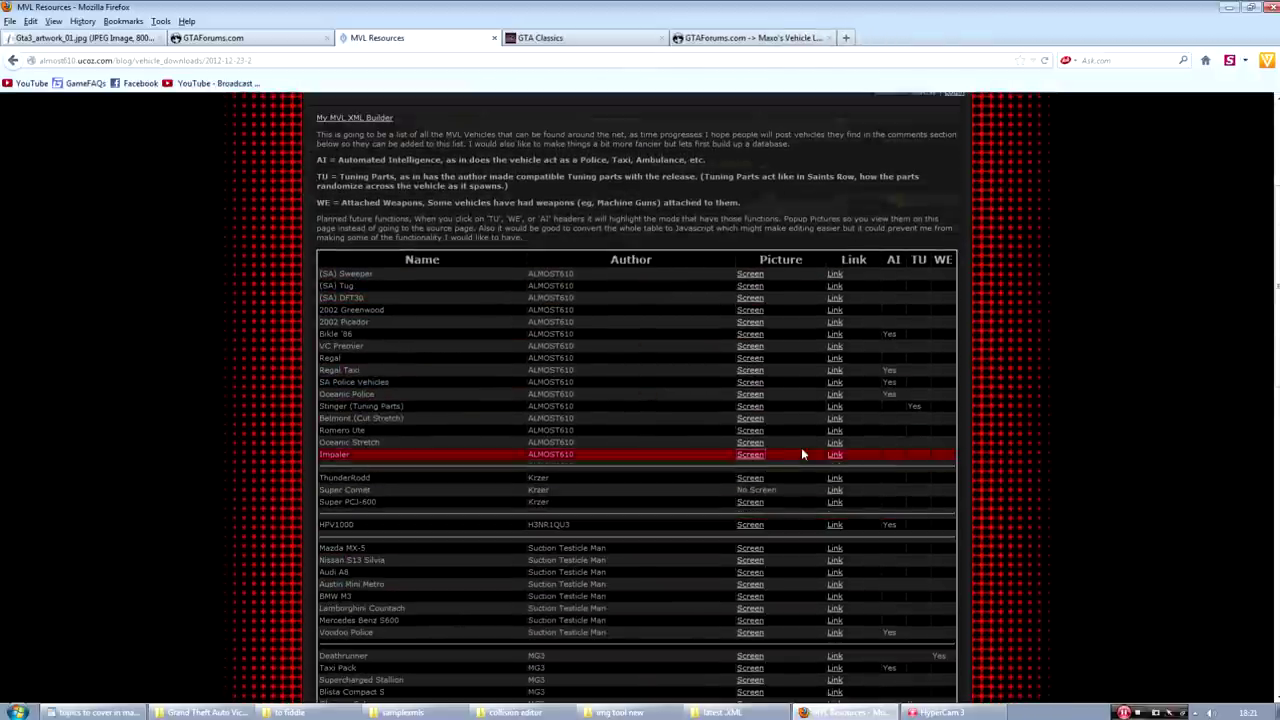
left_click(838, 458)
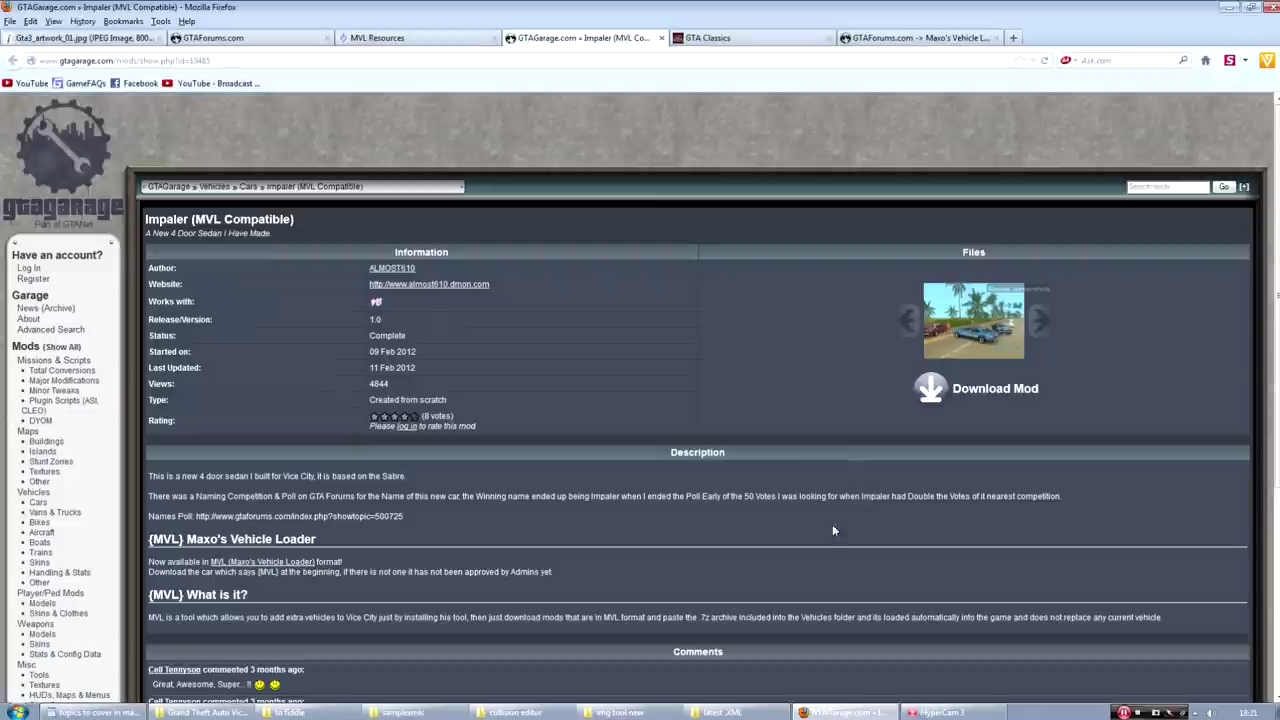
left_click(988, 390)
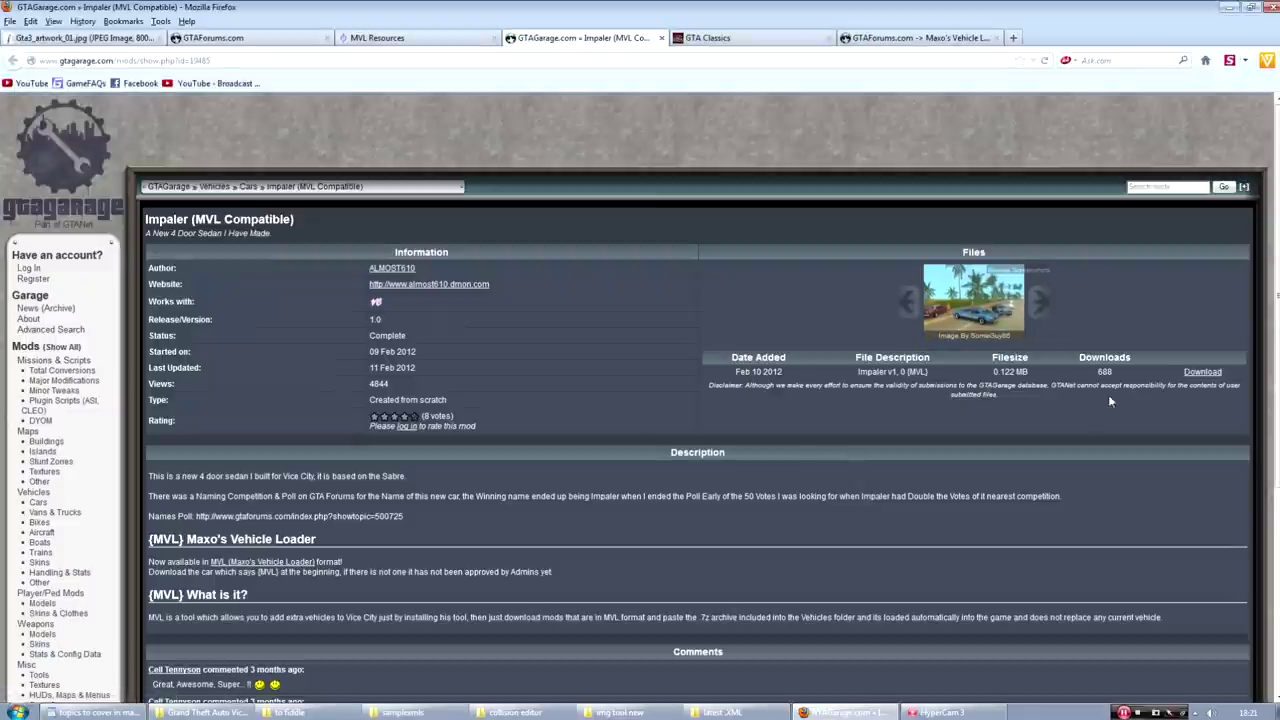
left_click(1202, 372)
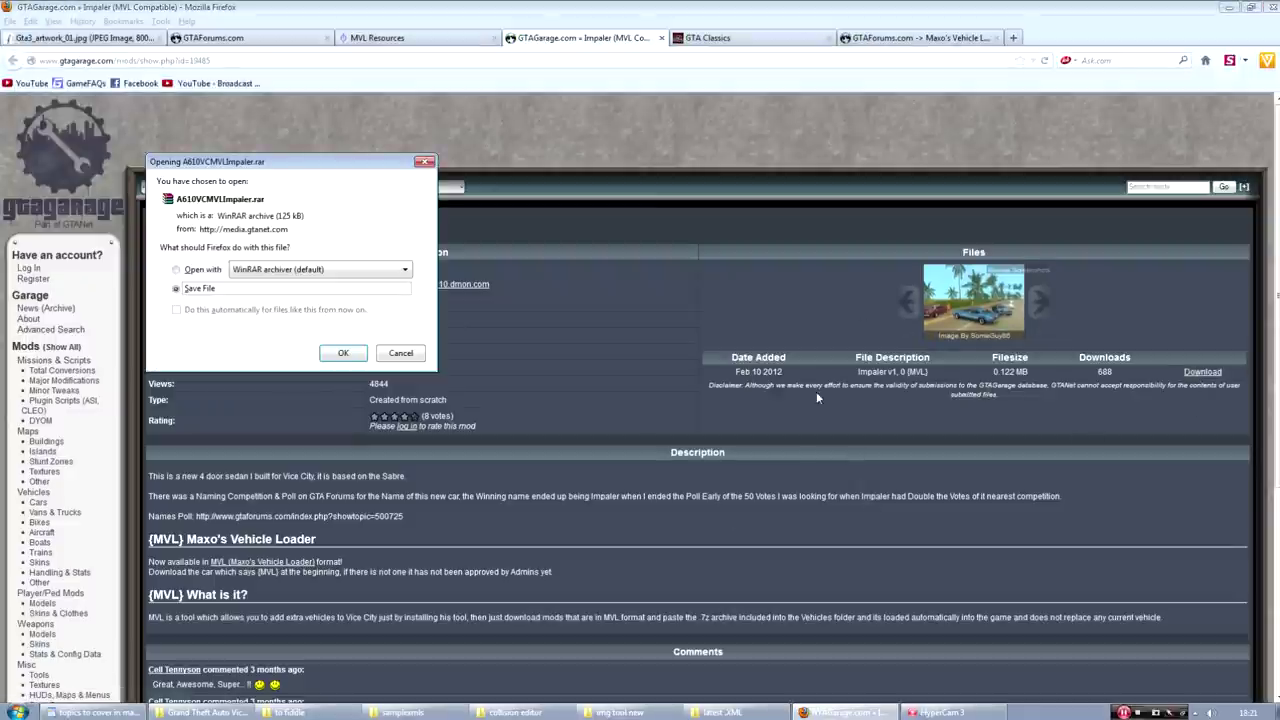
left_click(337, 352)
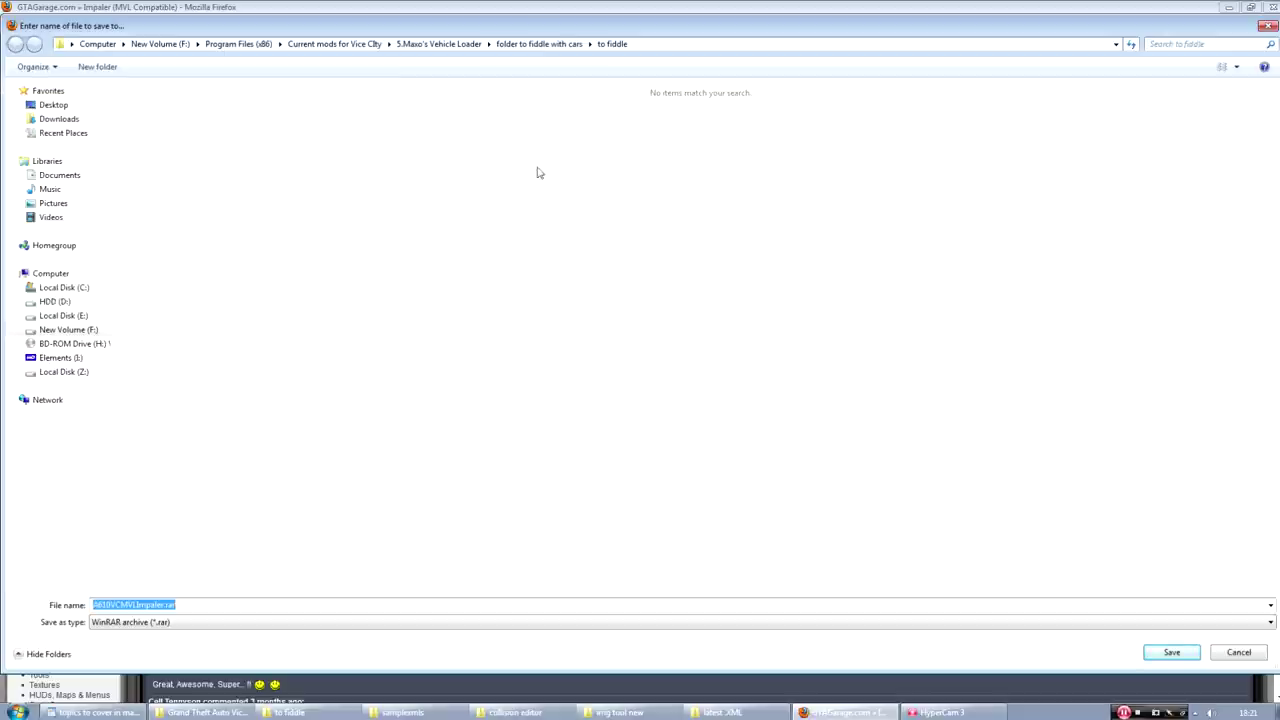
left_click(1170, 654)
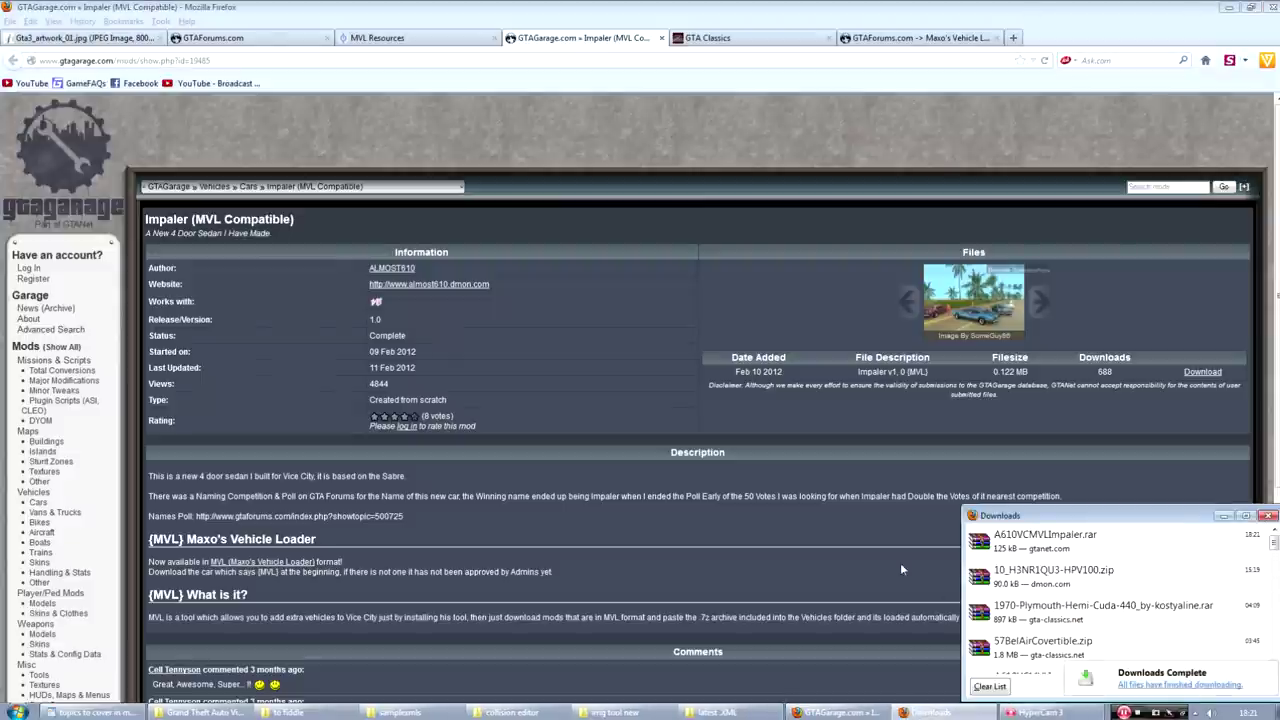
left_click(1268, 516)
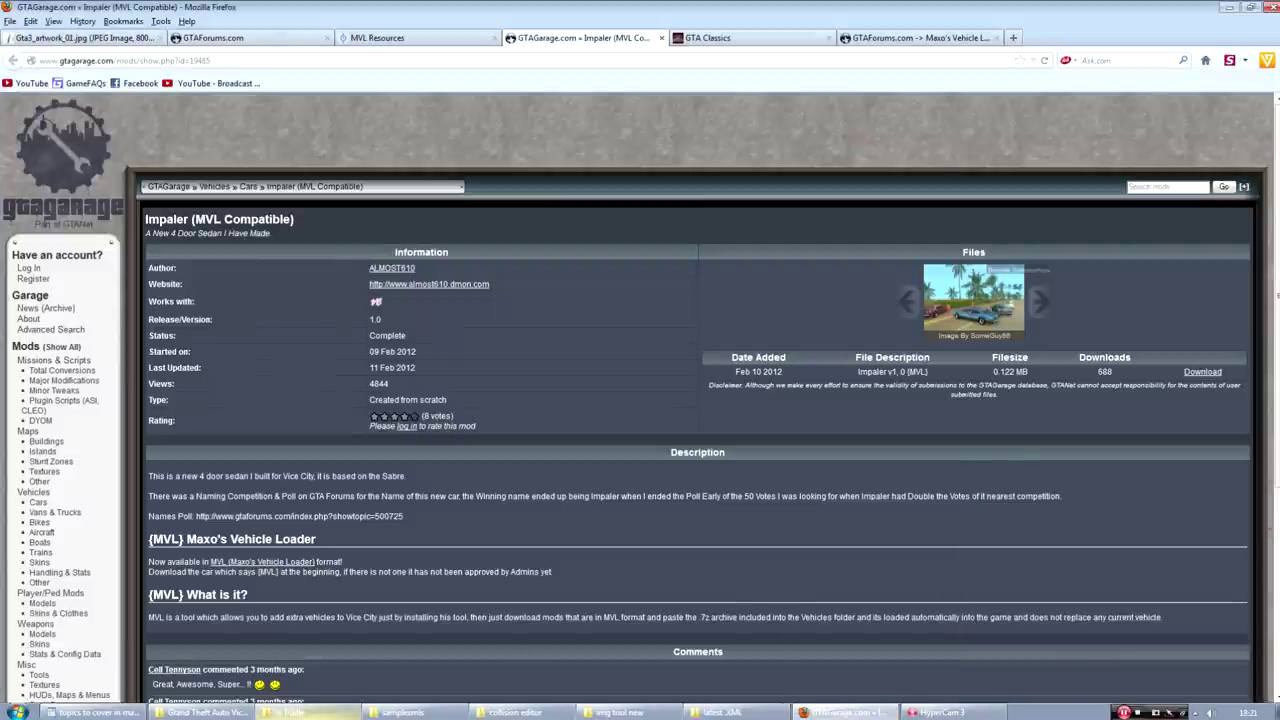
- Switch to the to fiddle folder in Windows Explorer and extract A610VCMVLImpaler.rar there
left_click(300, 712)
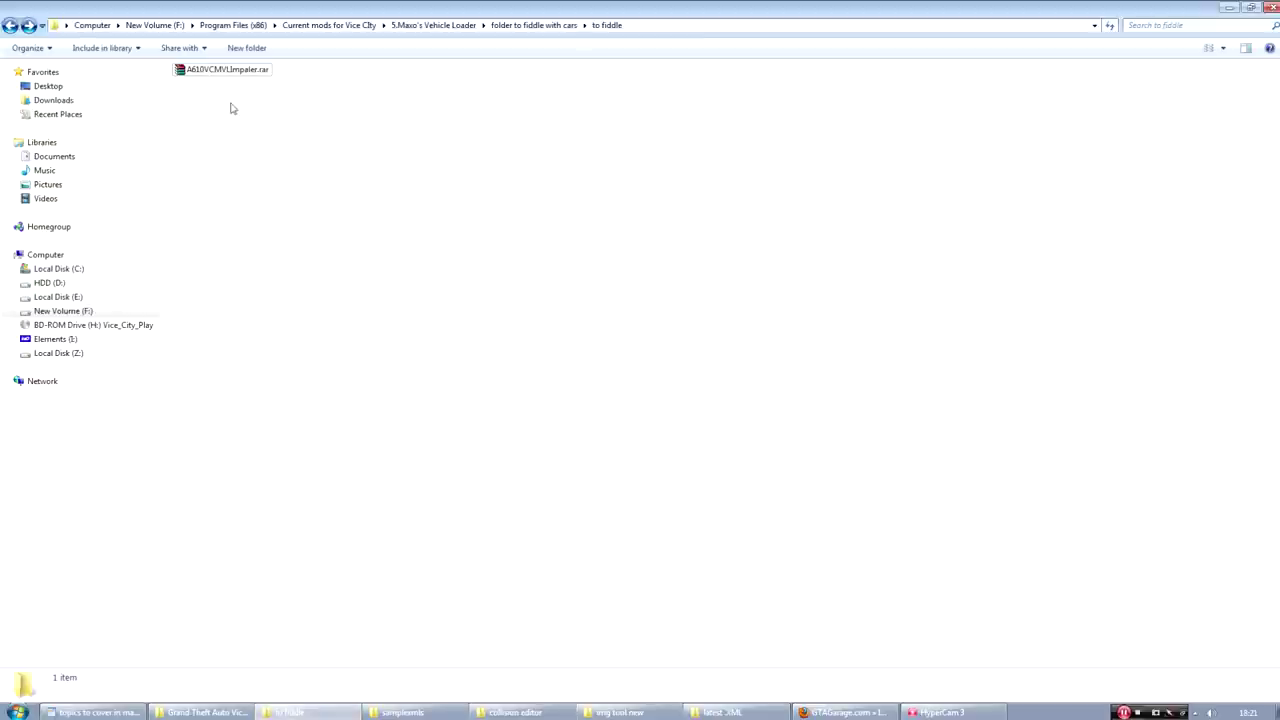
right_click(224, 74)
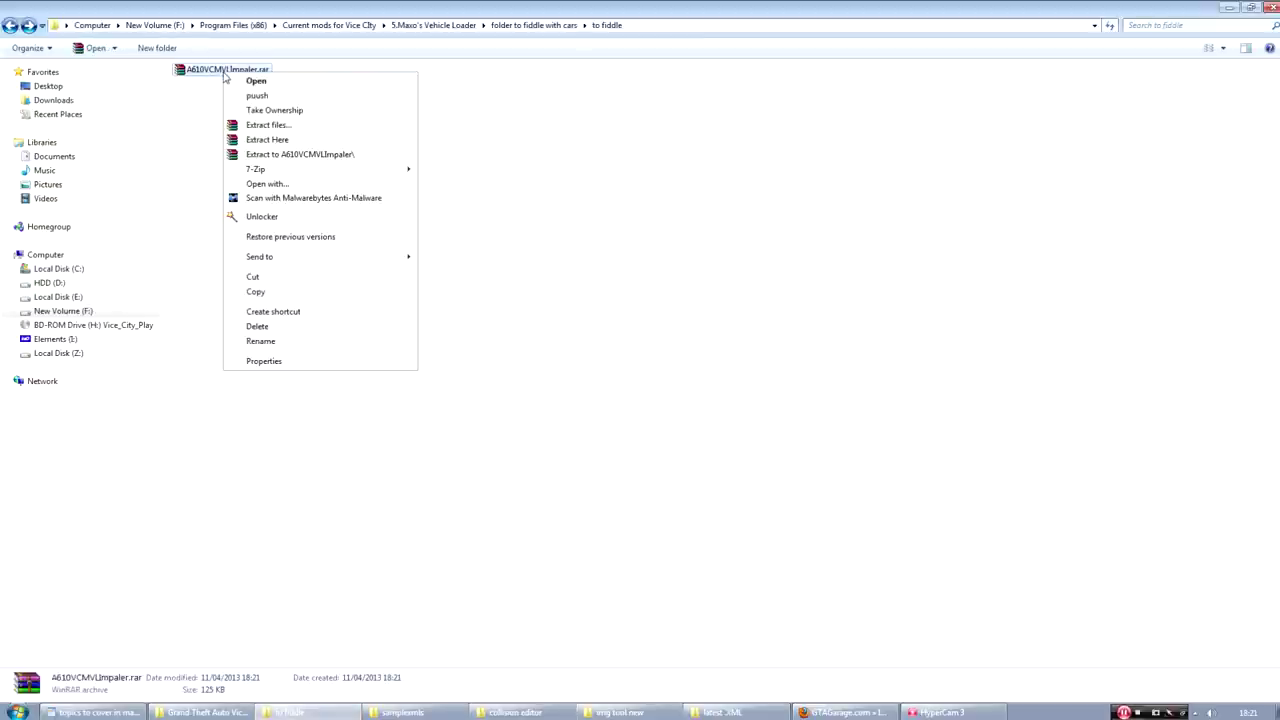
left_click(284, 145)
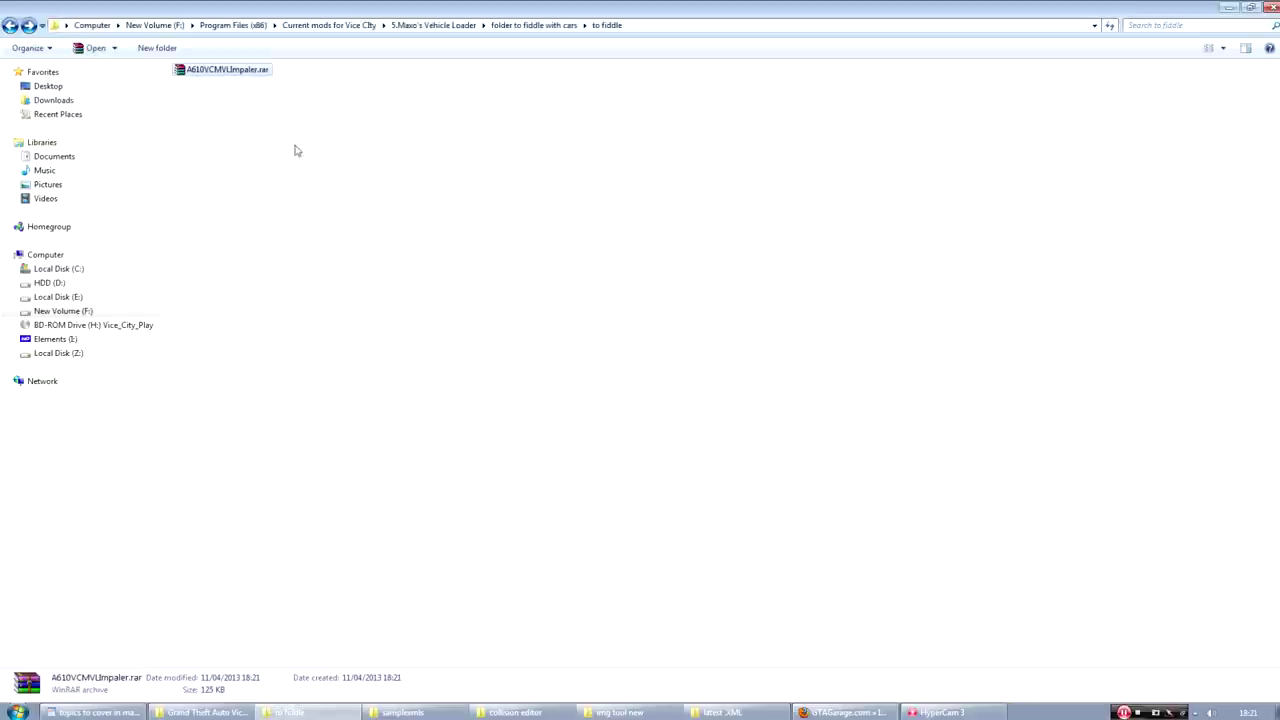
left_click(441, 235)
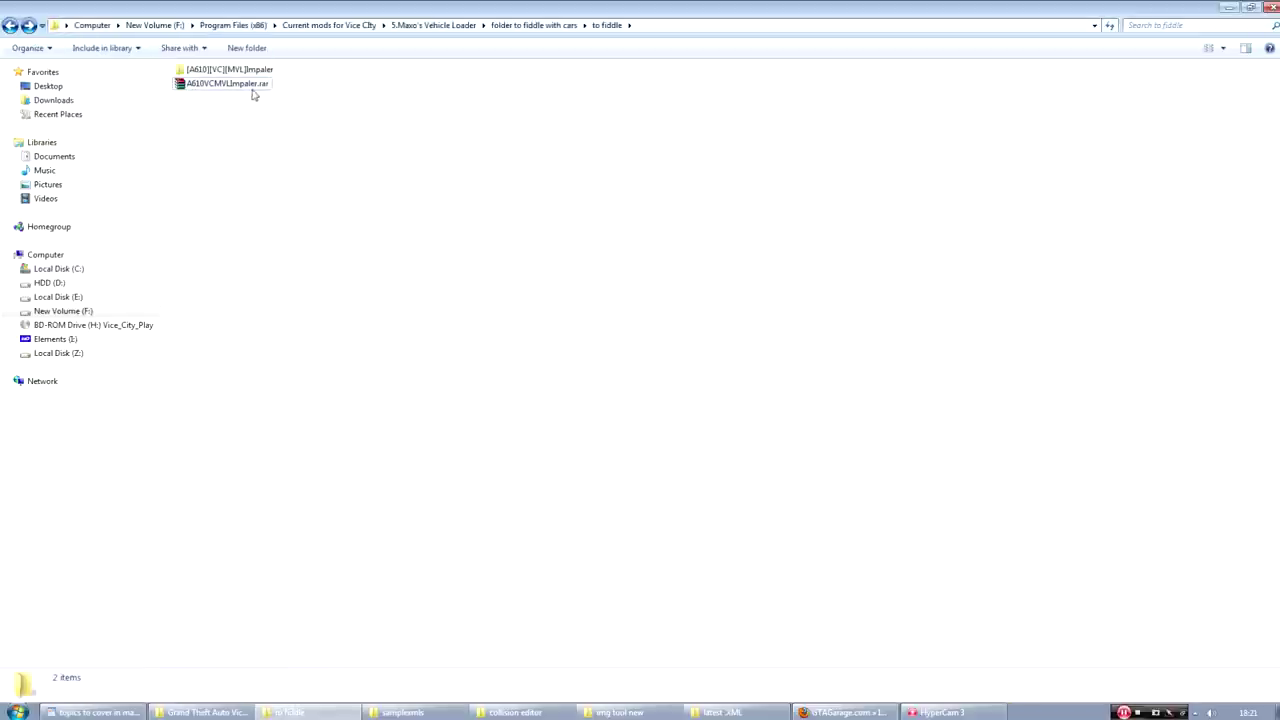
- Open the extracted [A610][VC][MVL]Impaler folder and select the Impaler.7z archive inside it
double_click(238, 72)
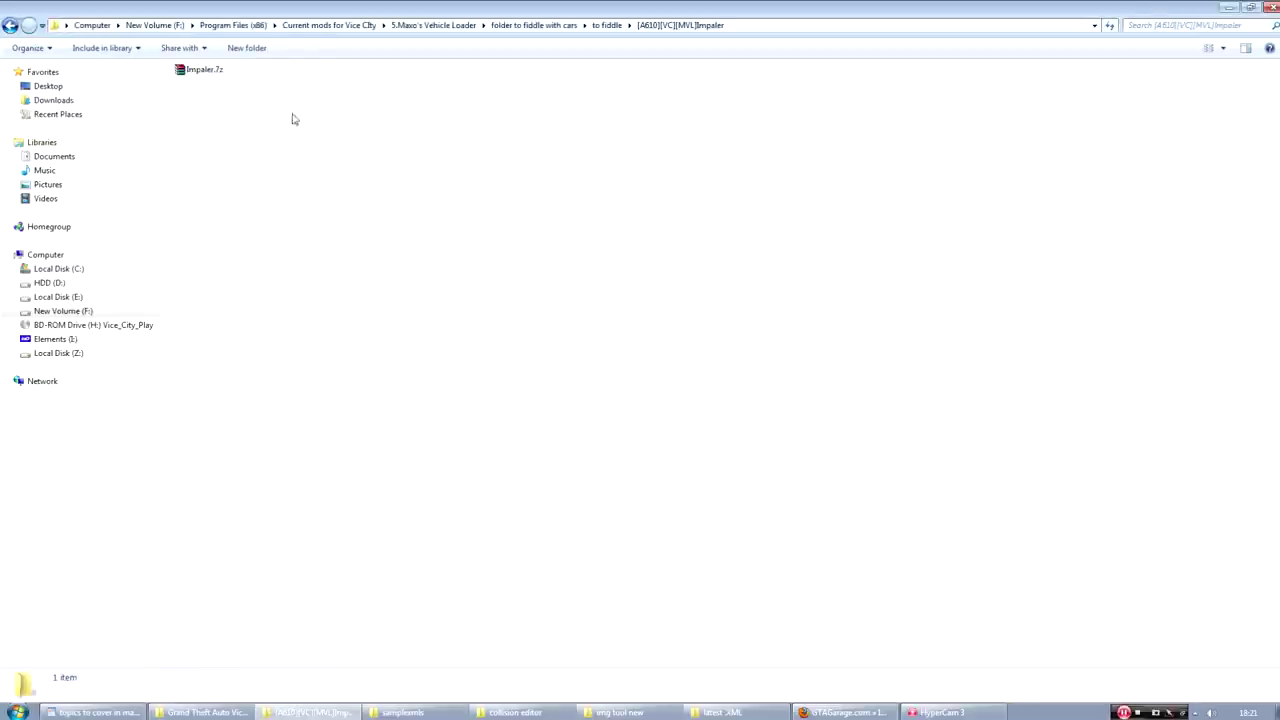
left_click(215, 72)
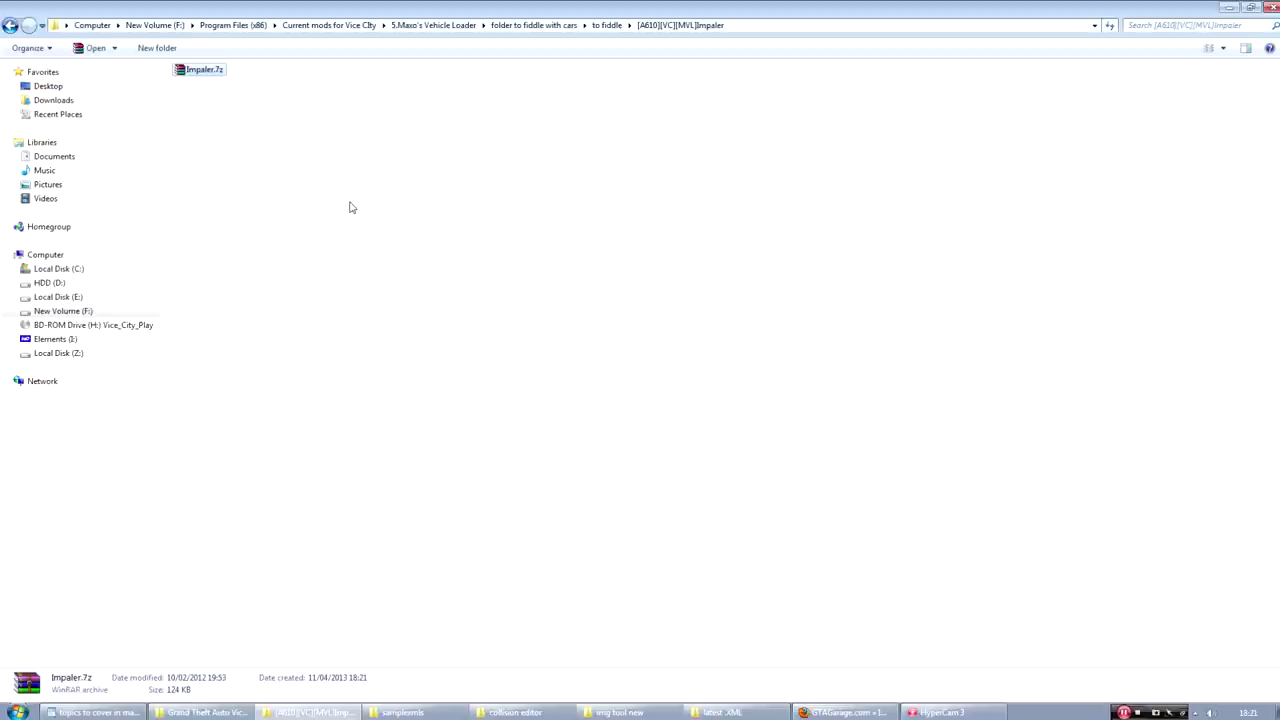
left_click(12, 26)
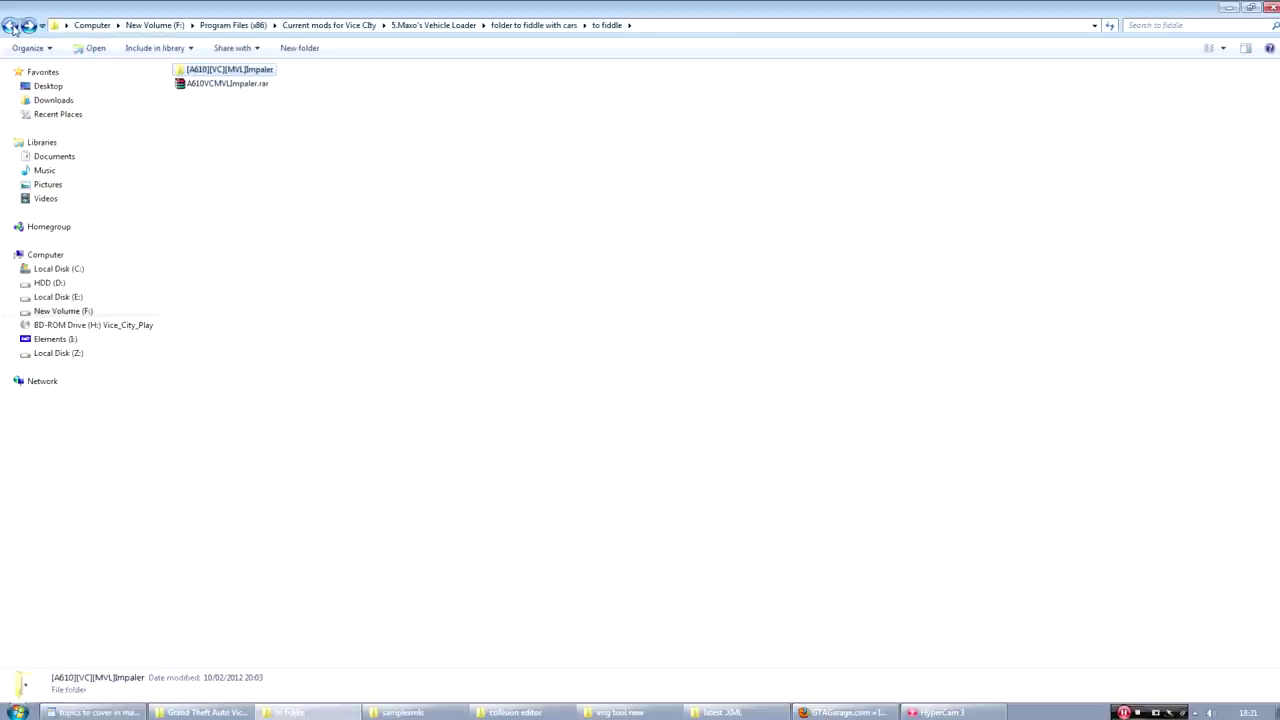
double_click(199, 72)
left_click(199, 71)
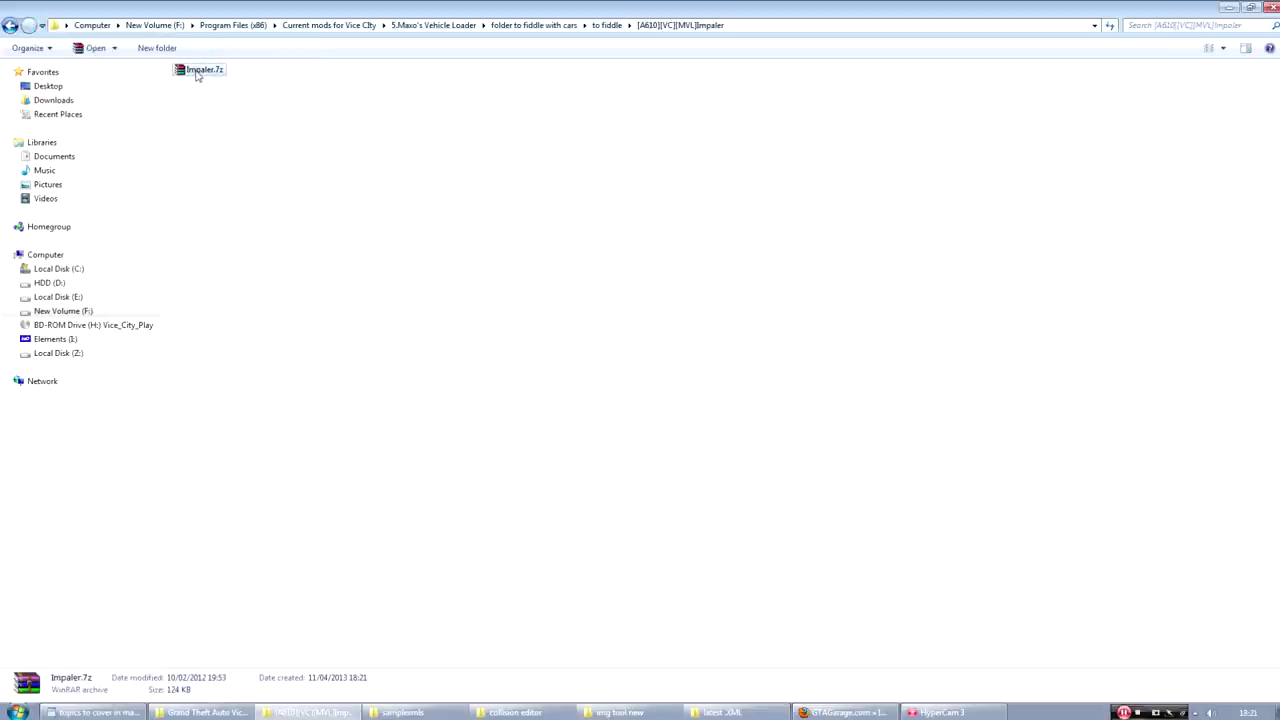
- Extract Impaler.7z into its current folder and select the extracted Impaler.xml file
right_click(197, 70)
left_click(177, 117)
left_click(191, 77)
right_click(191, 77)
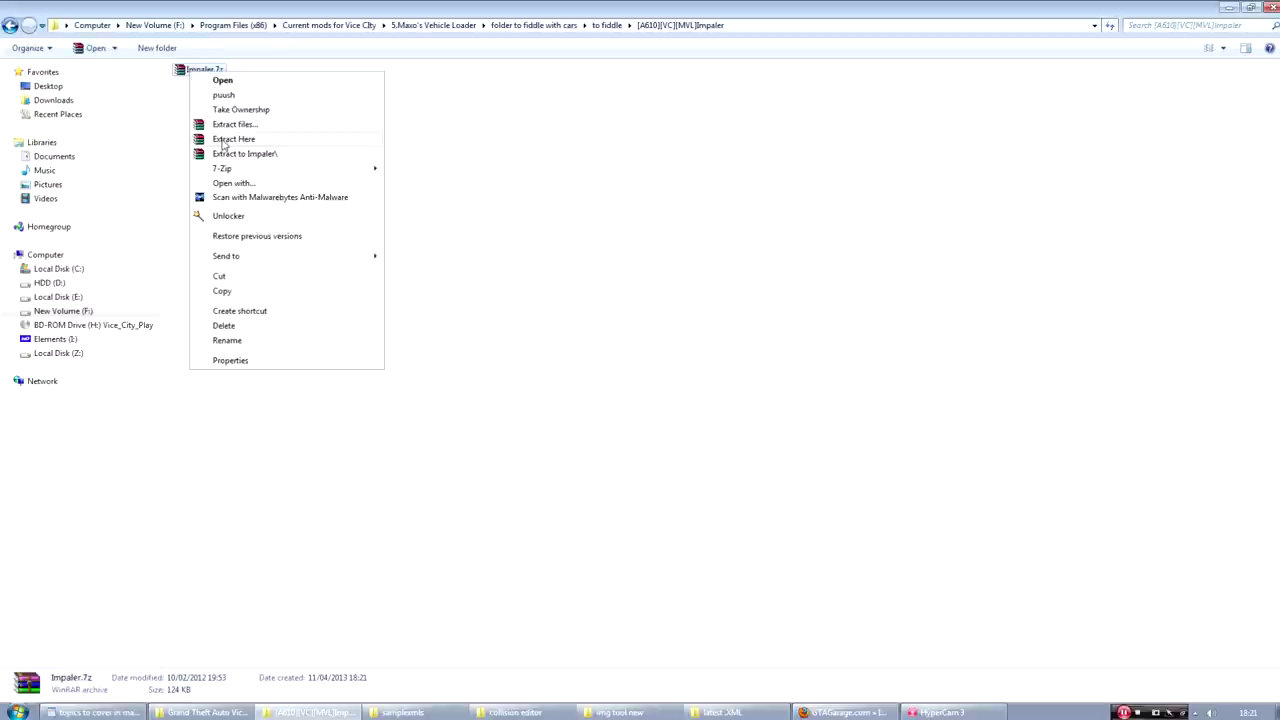
left_click(230, 139)
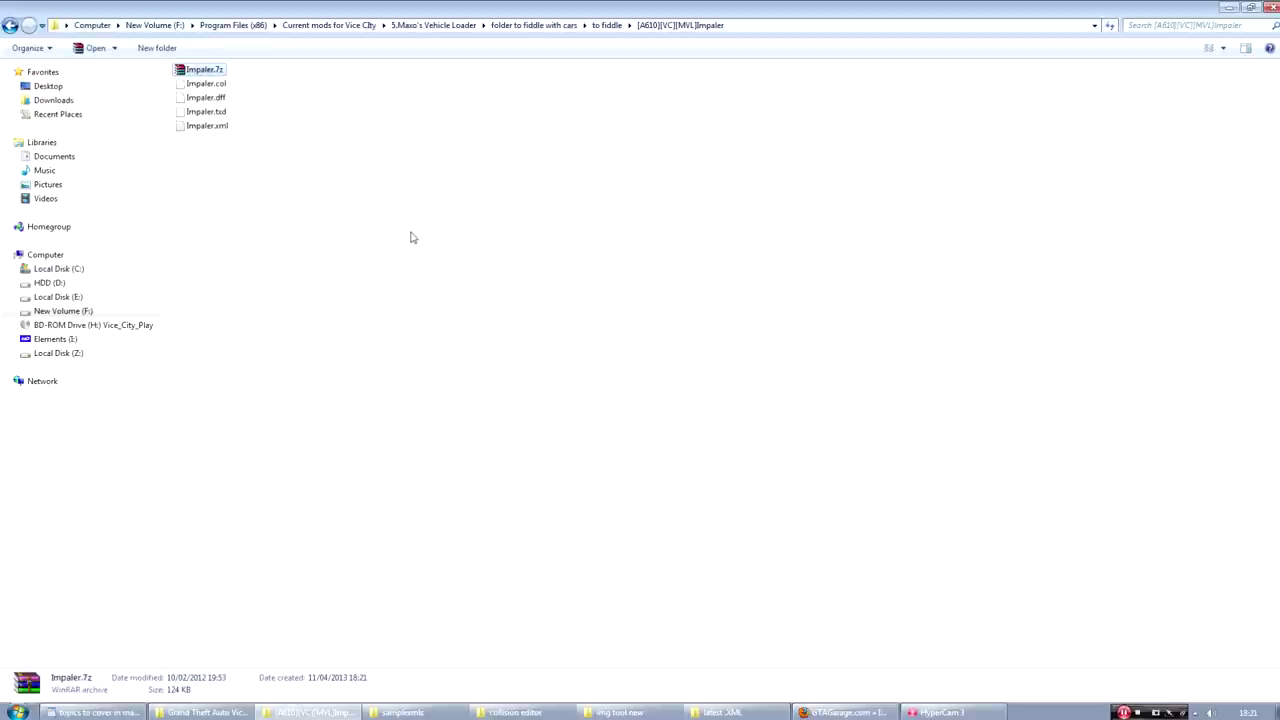
left_click(361, 237)
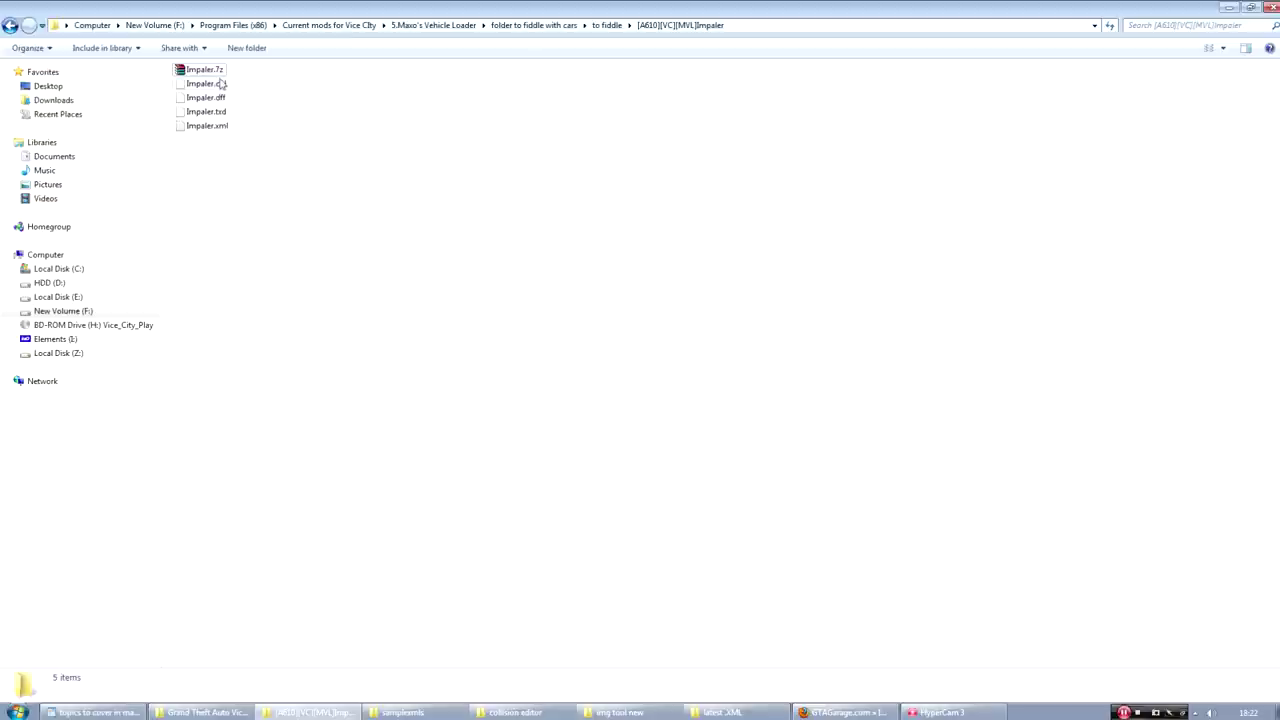
left_click(207, 129)
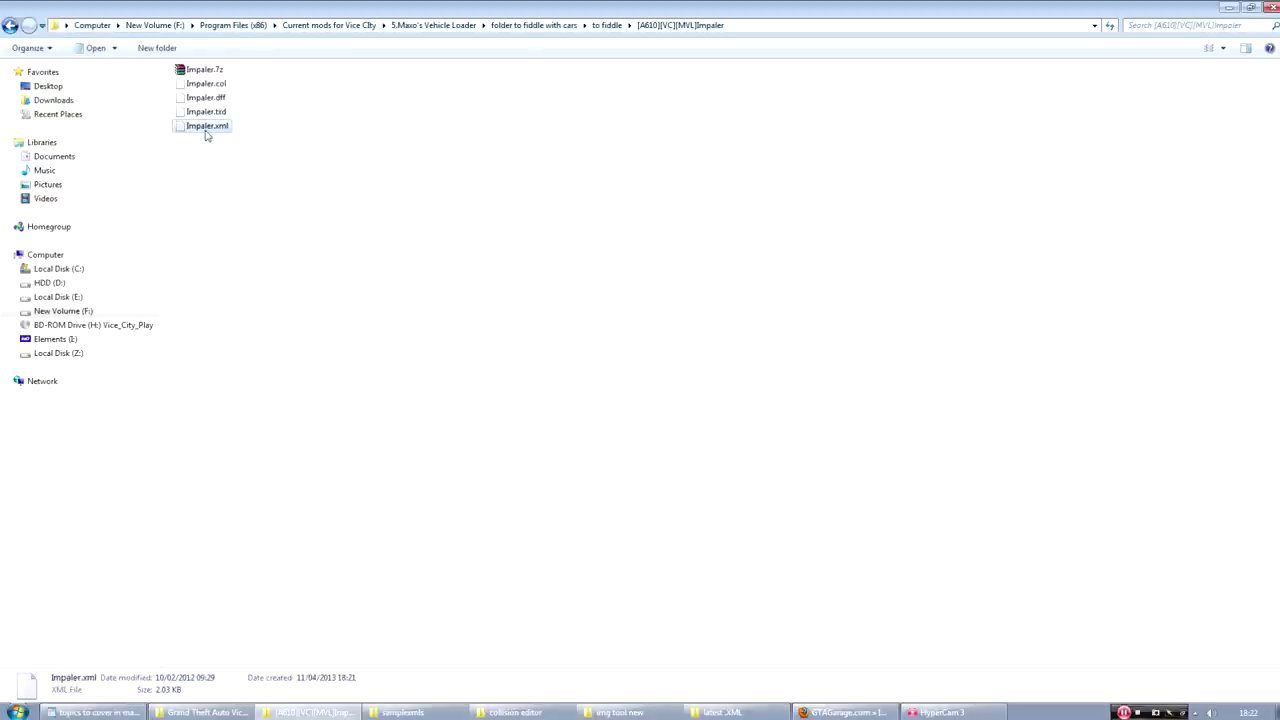
left_click(240, 92)
mouse_move(208, 128)
left_mouse_down()
mouse_move(203, 95)
mouse_move(223, 134)
left_mouse_up()
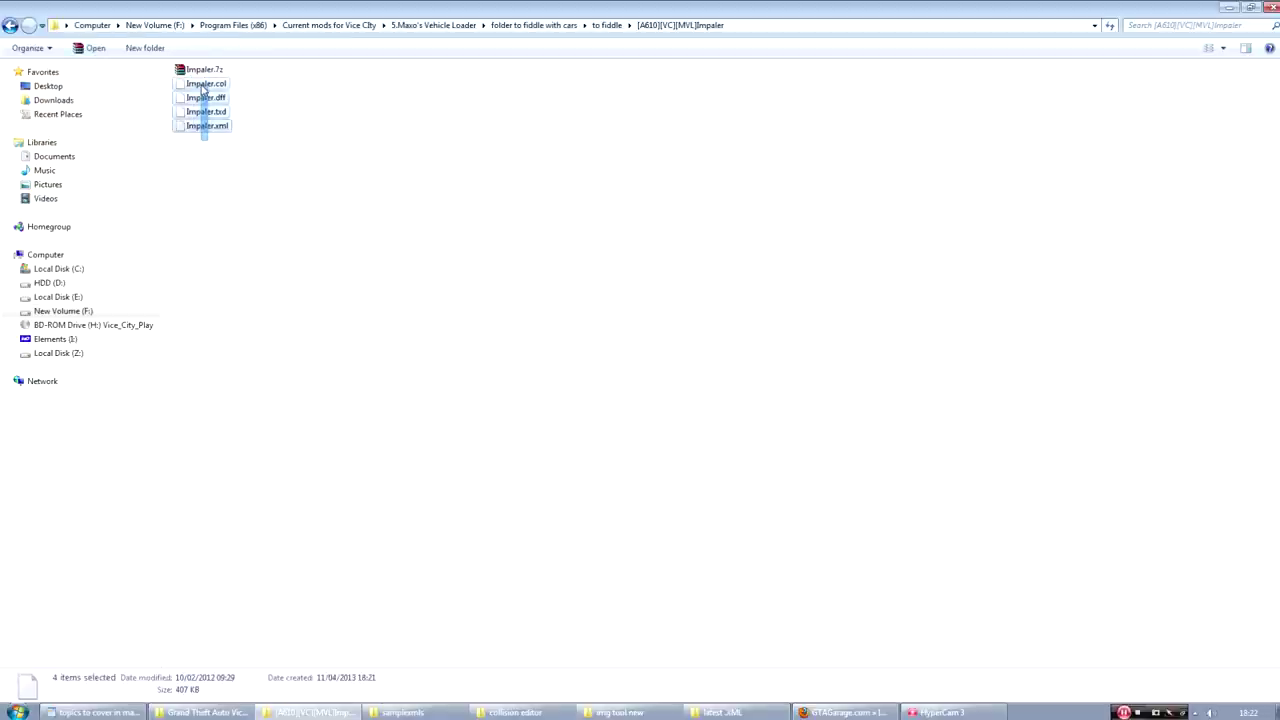
left_click(266, 109)
left_click(218, 71)
left_click(306, 216)
- Open Impaler.xml in Notepad and look through its vehicle settings from beginning to end
double_click(201, 127)
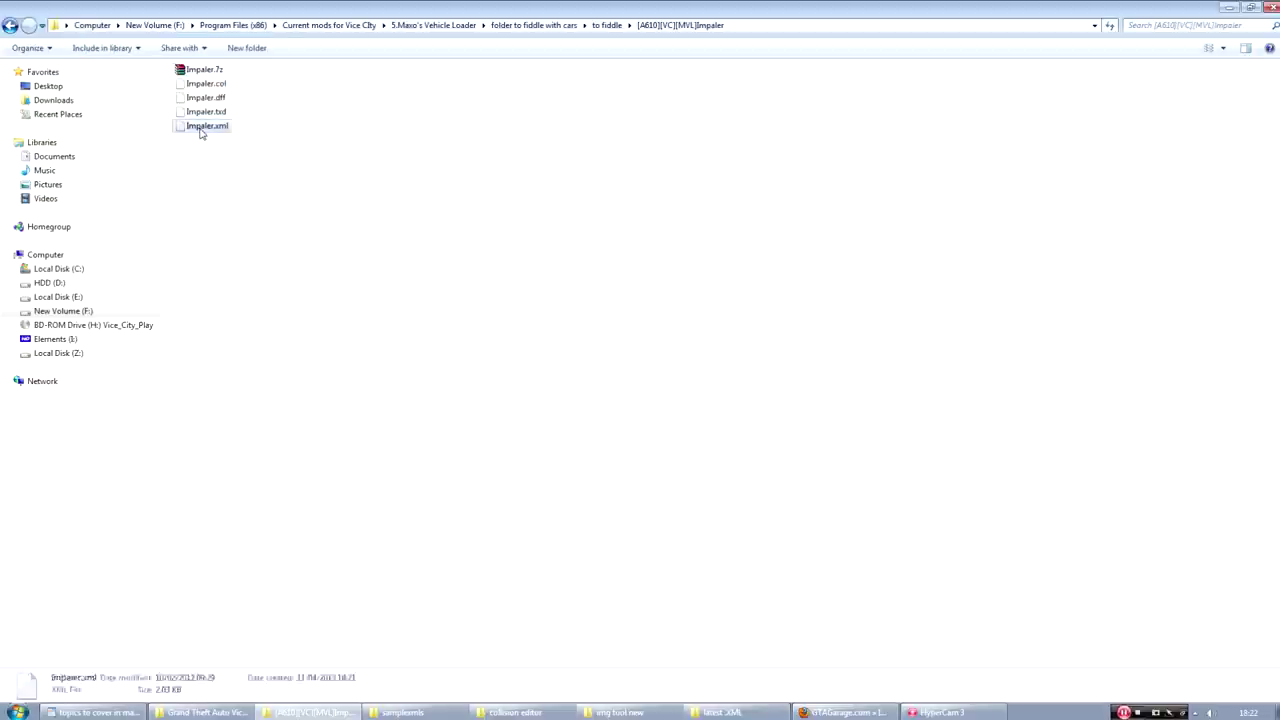
scroll(357, 238, "down", 12)
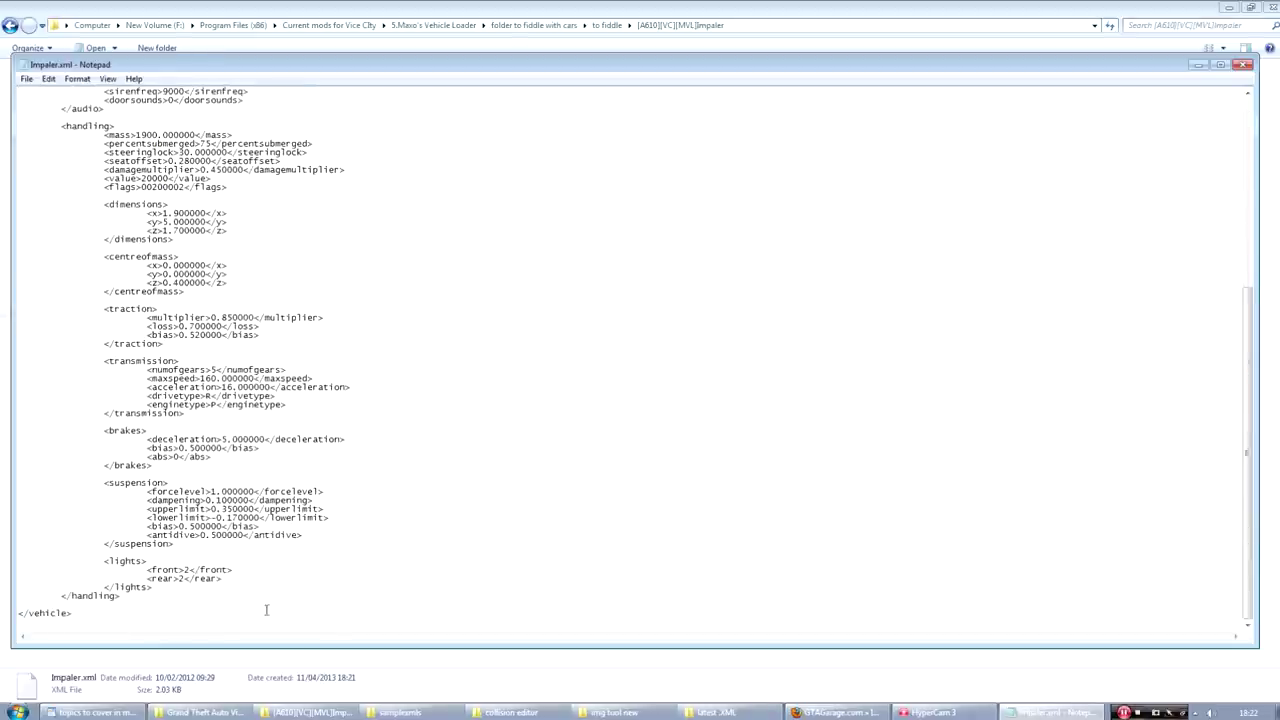
scroll(271, 499, "up", 12)
scroll(321, 341, "down", 12)
scroll(301, 438, "up", 12)
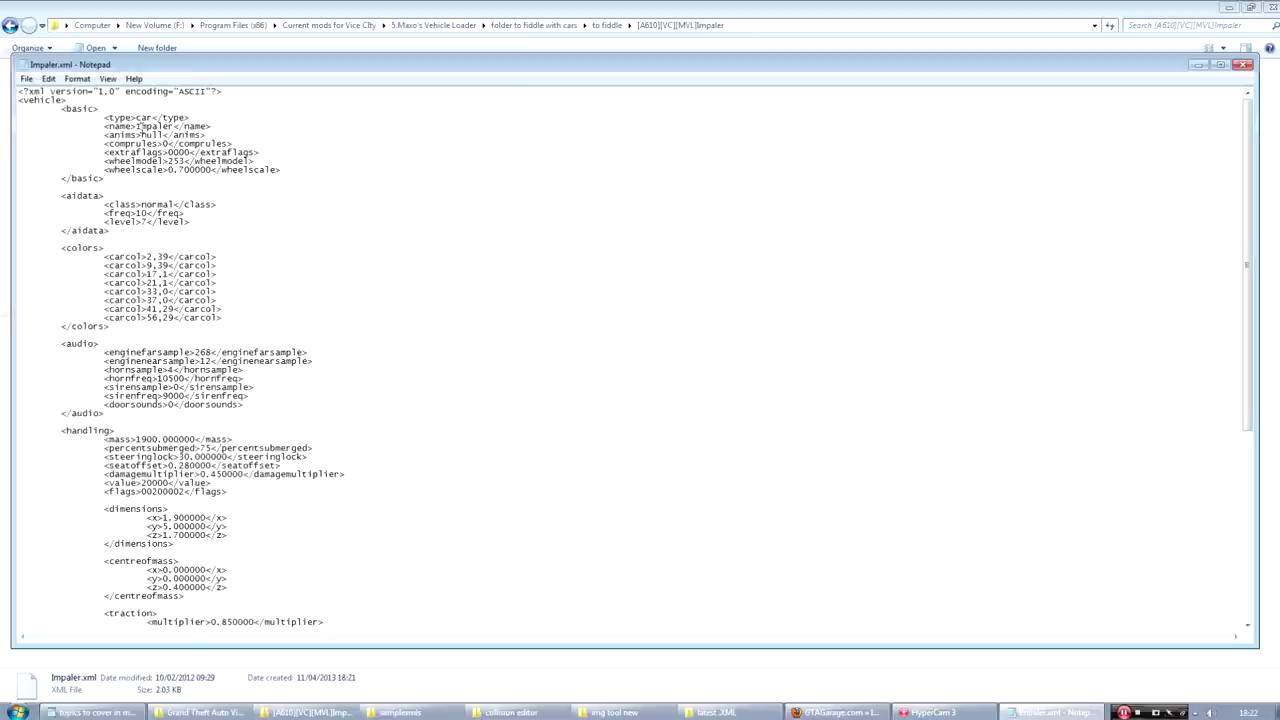
- Change the vehicle name in Impaler.xml to Impaler Sabre, save the file and close it
left_click(173, 126)
left_click(174, 126)
type("CAR")
key("BackSpace")
key("BackSpace")
key("BackSpace")
type("SAbre")
key("BackSpace")
key("BackSpace")
key("BackSpace")
key("BackSpace")
type("abre")
left_click(27, 79)
left_click(45, 124)
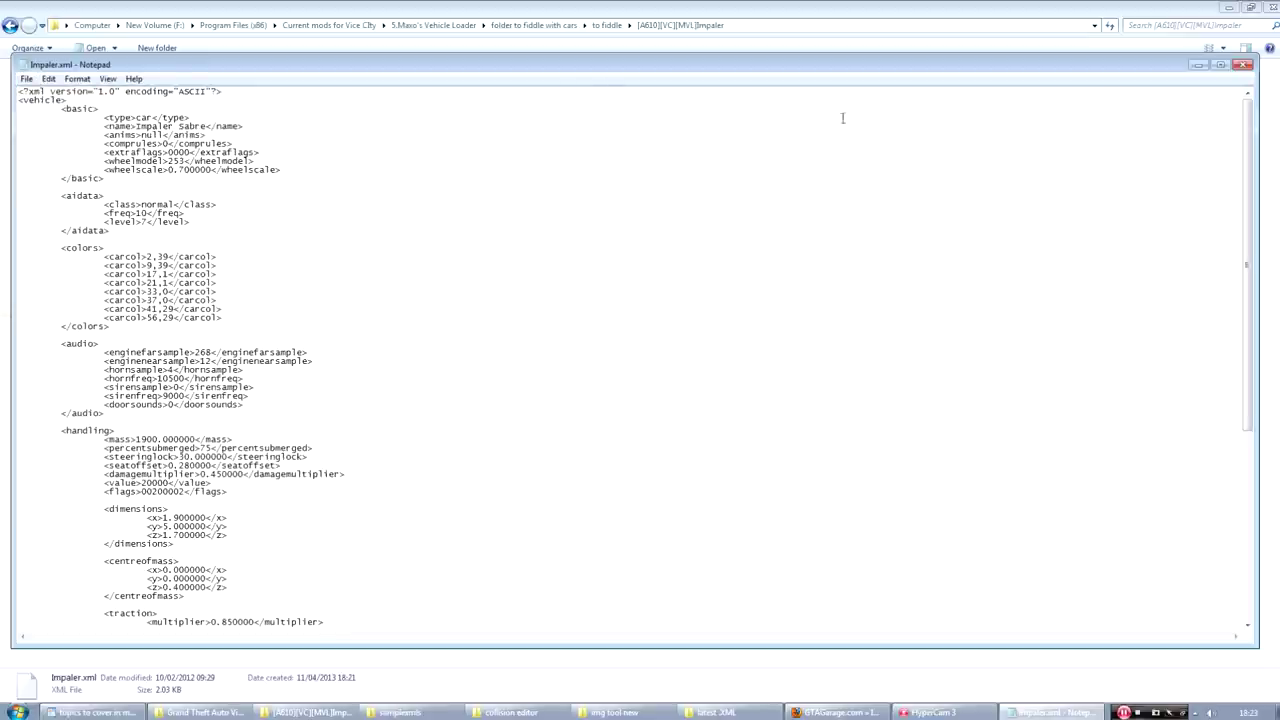
left_click(1244, 64)
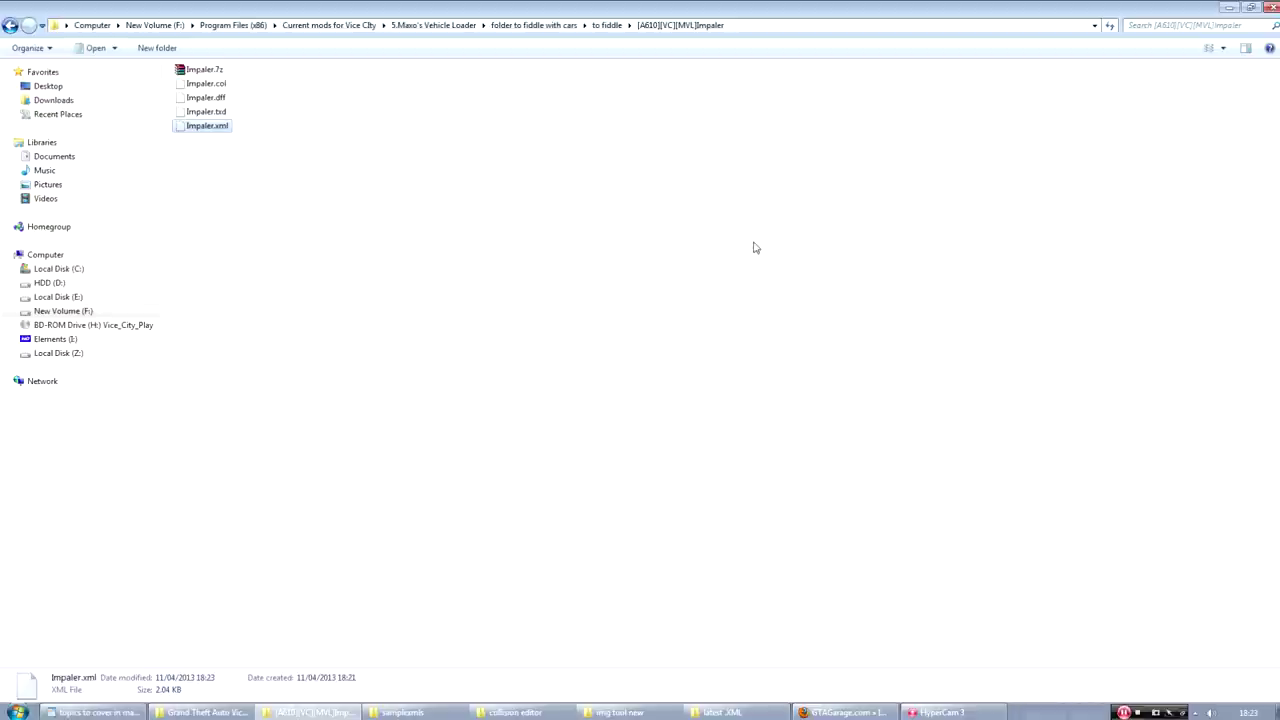
- Reopen Impaler.xml to review its saved name and handling values, and close it again
right_click(206, 128)
left_click(228, 139)
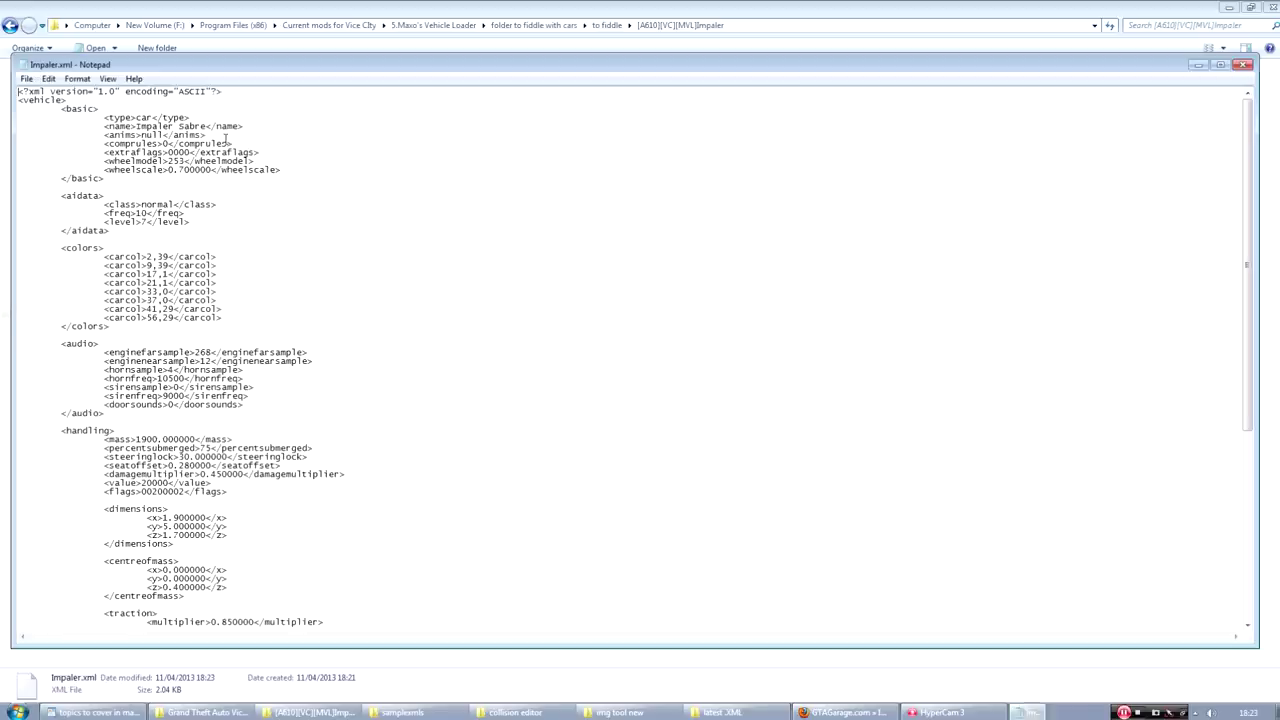
scroll(184, 428, "down", 12)
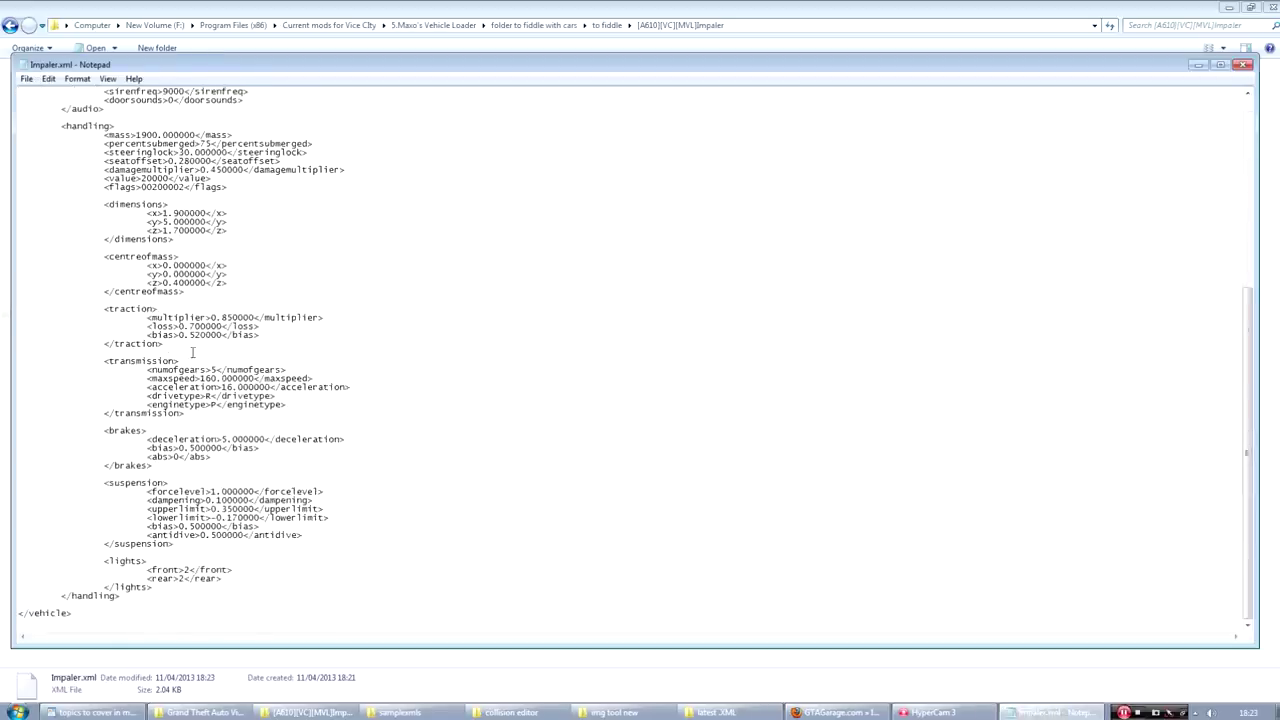
scroll(184, 370, "up", 4)
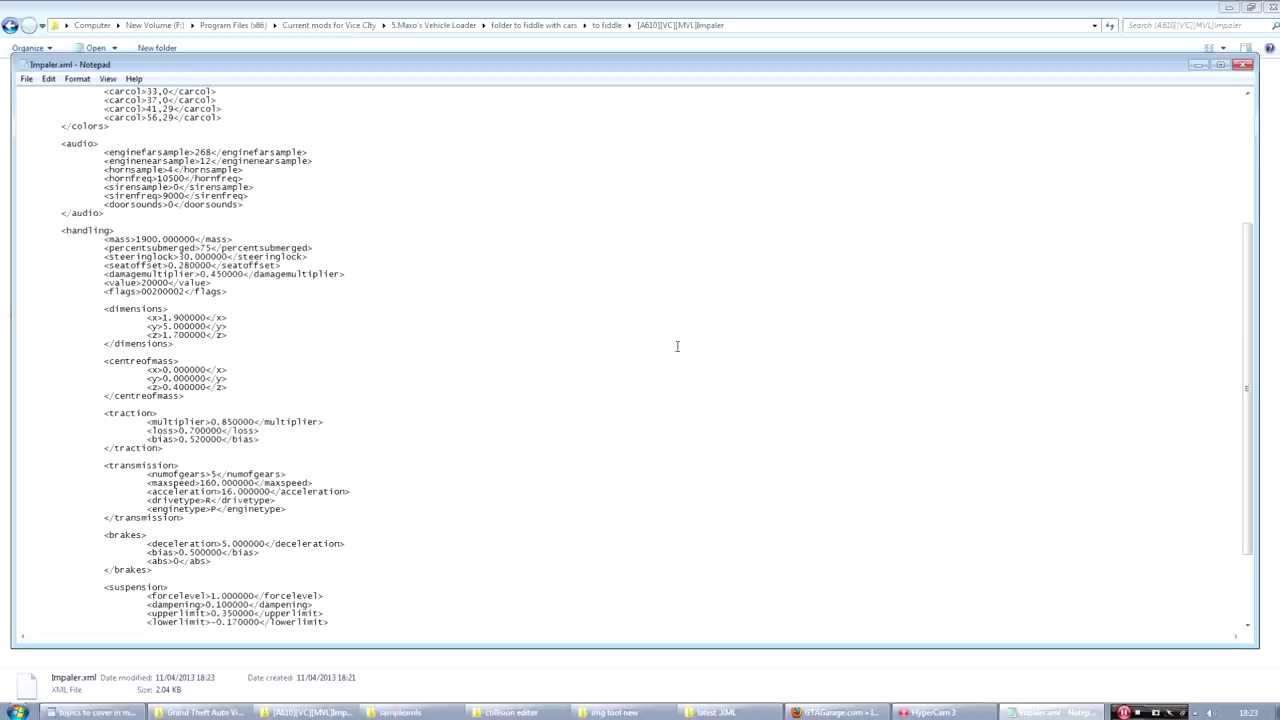
right_click(1060, 138)
left_click(1036, 140)
left_click(1244, 65)
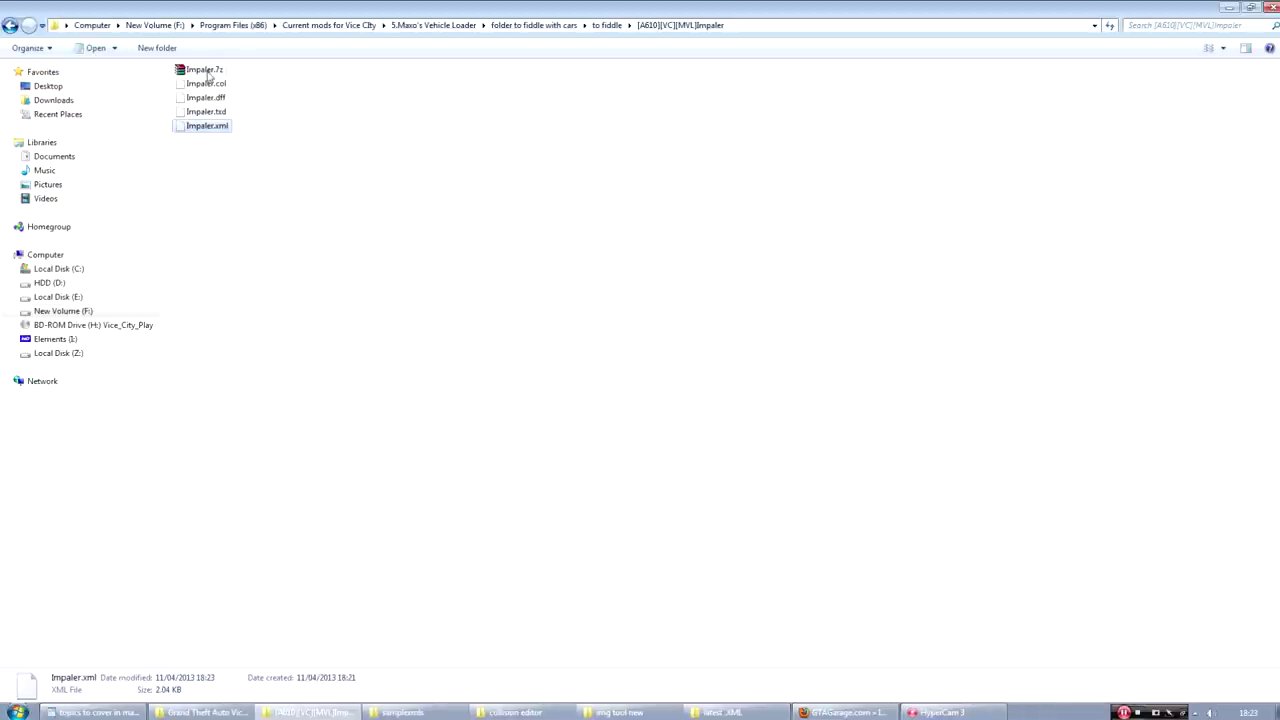
- Pack Impaler.col, Impaler.dff, Impaler.txd and Impaler.xml into a 7z archive named Impaler Sabre with 7-Zip
left_click(206, 198)
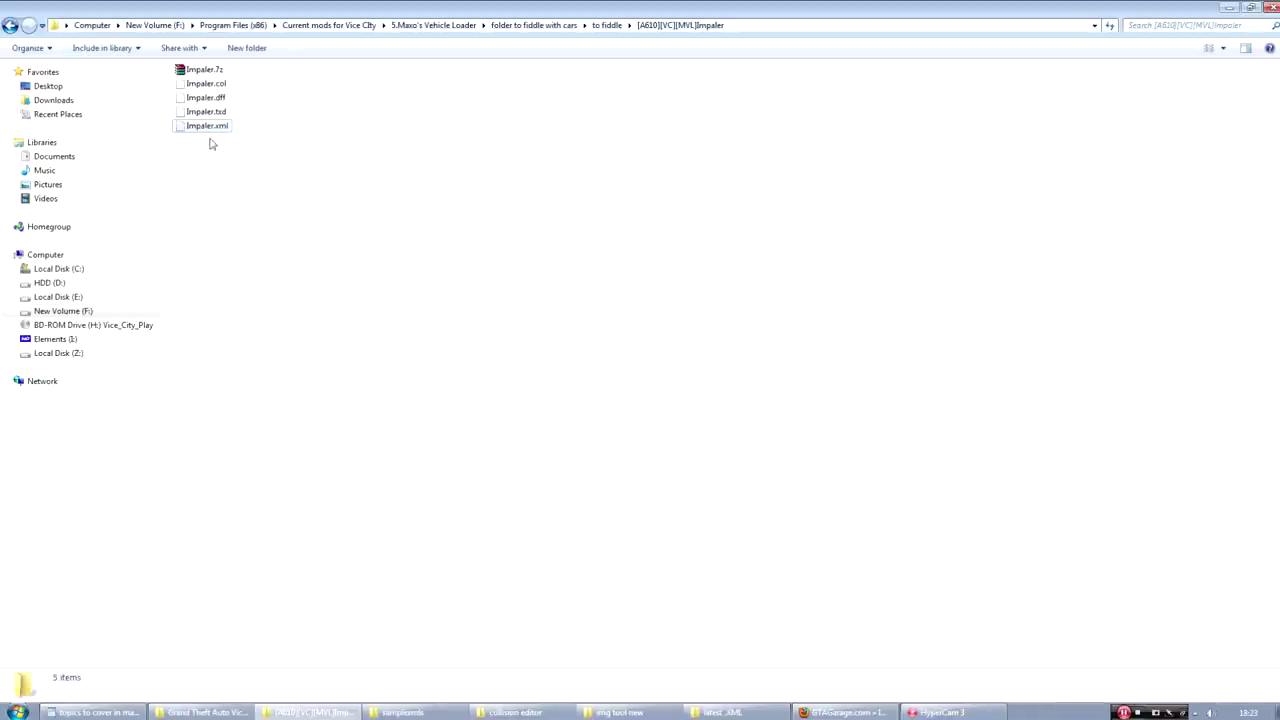
left_click_drag(211, 174, 198, 80)
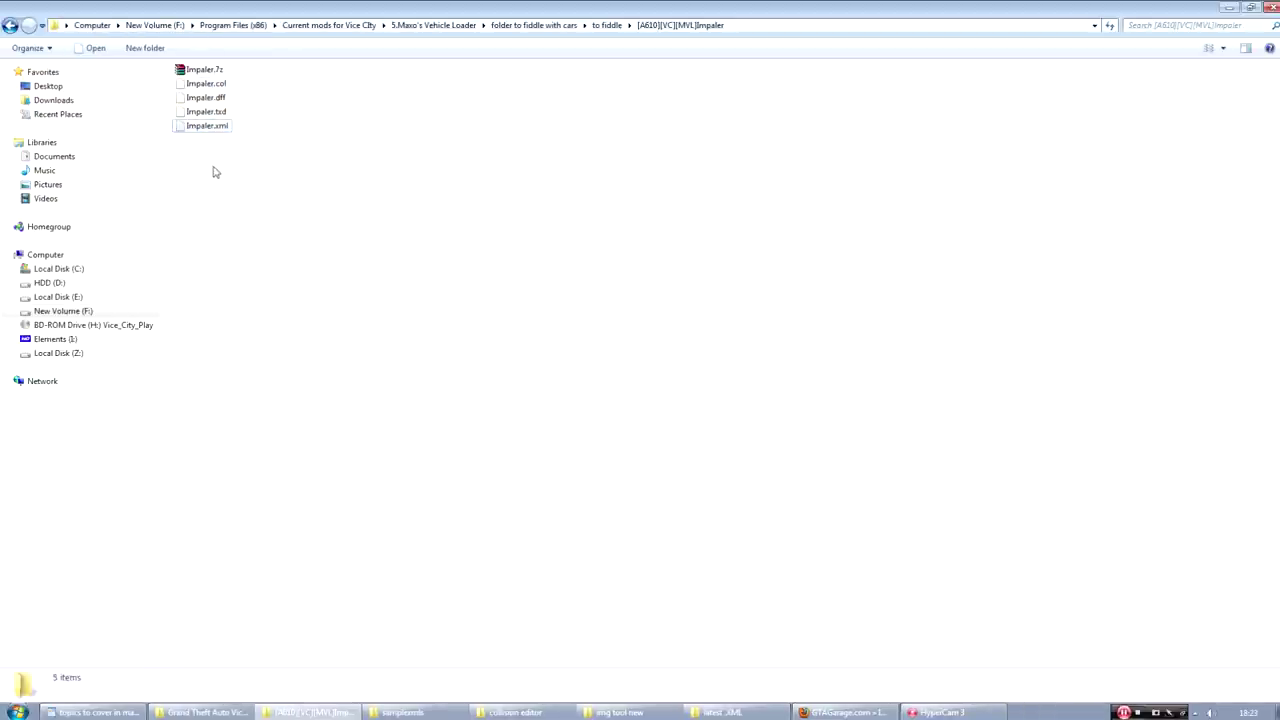
left_click(206, 70)
left_click_drag(207, 168, 204, 86)
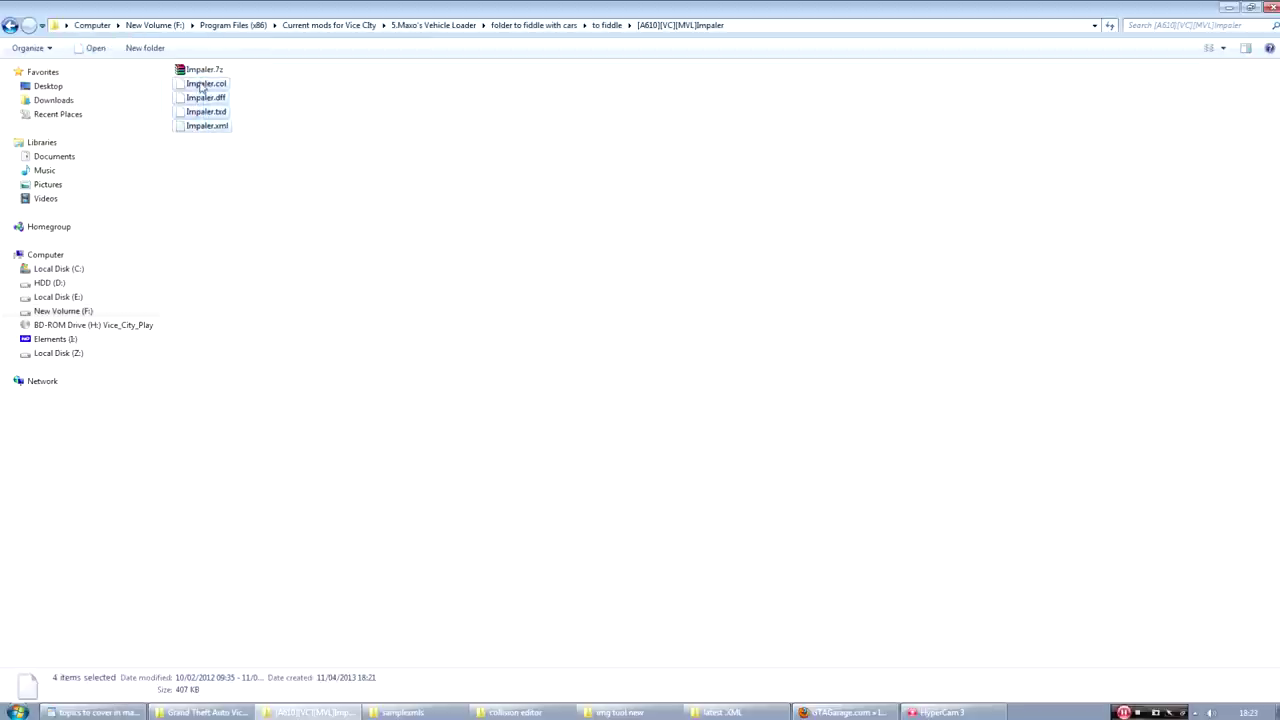
right_click(201, 88)
mouse_move(275, 121)
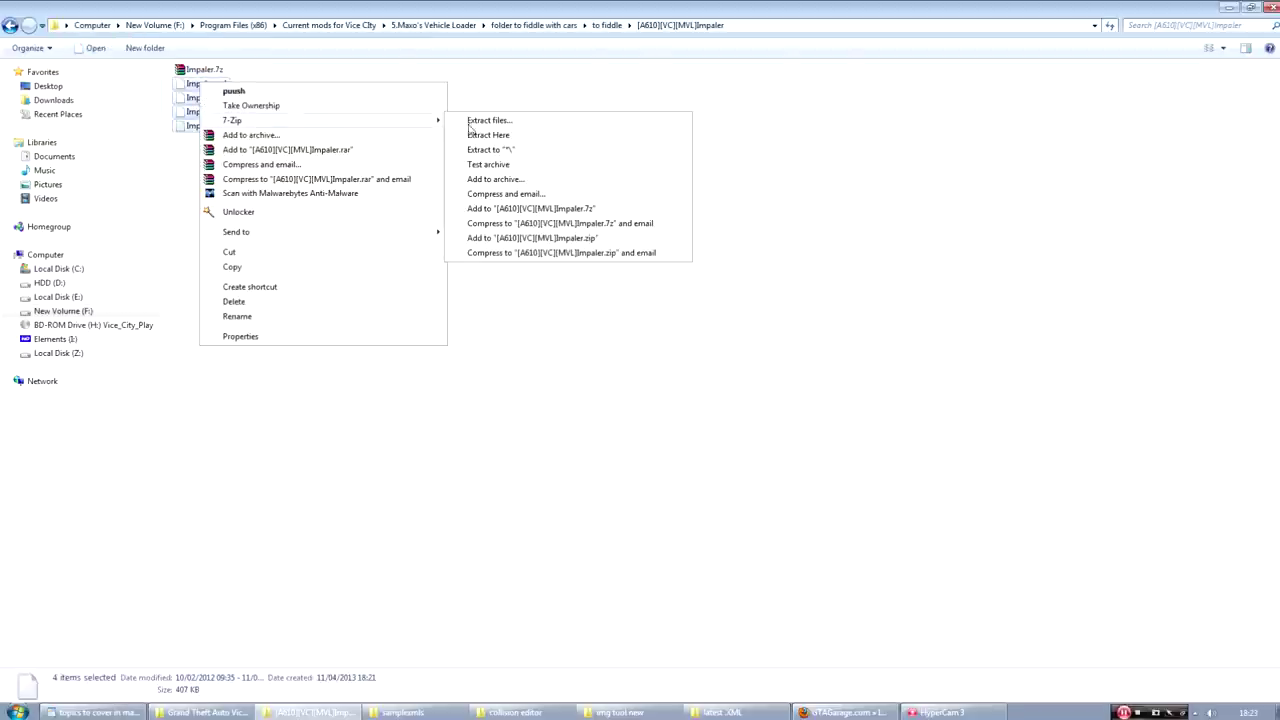
left_click(510, 179)
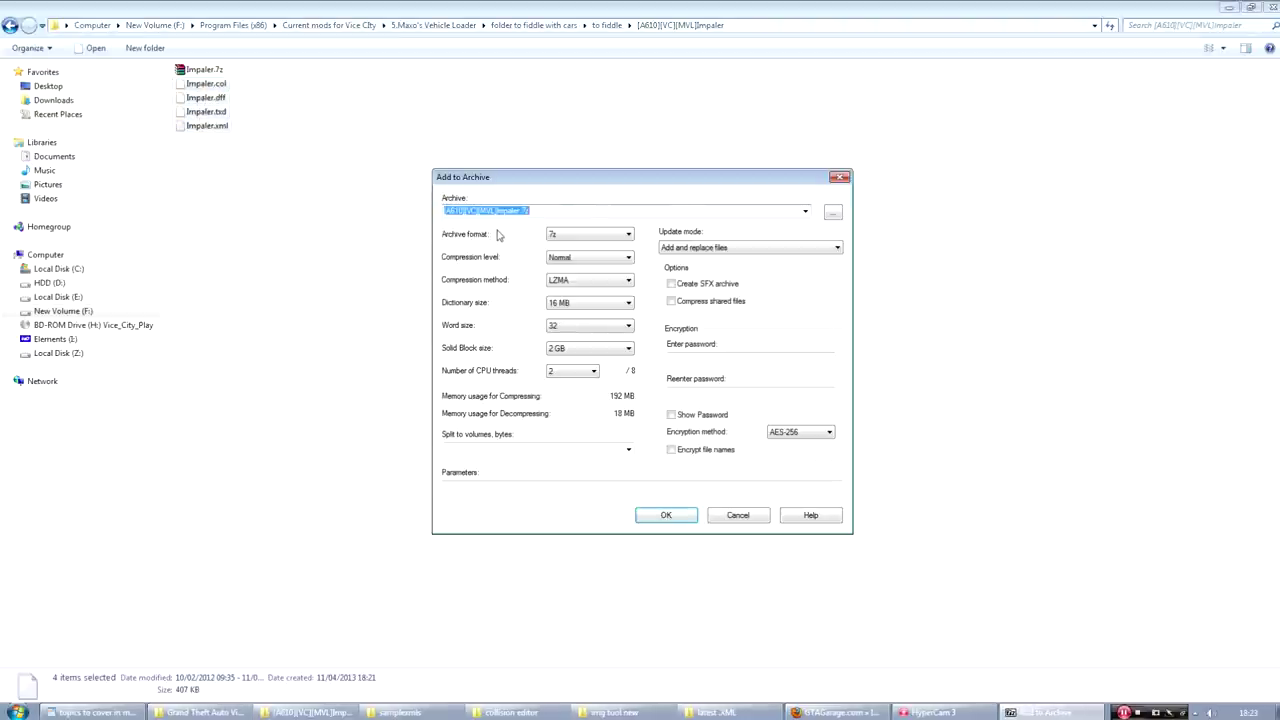
type("Imp")
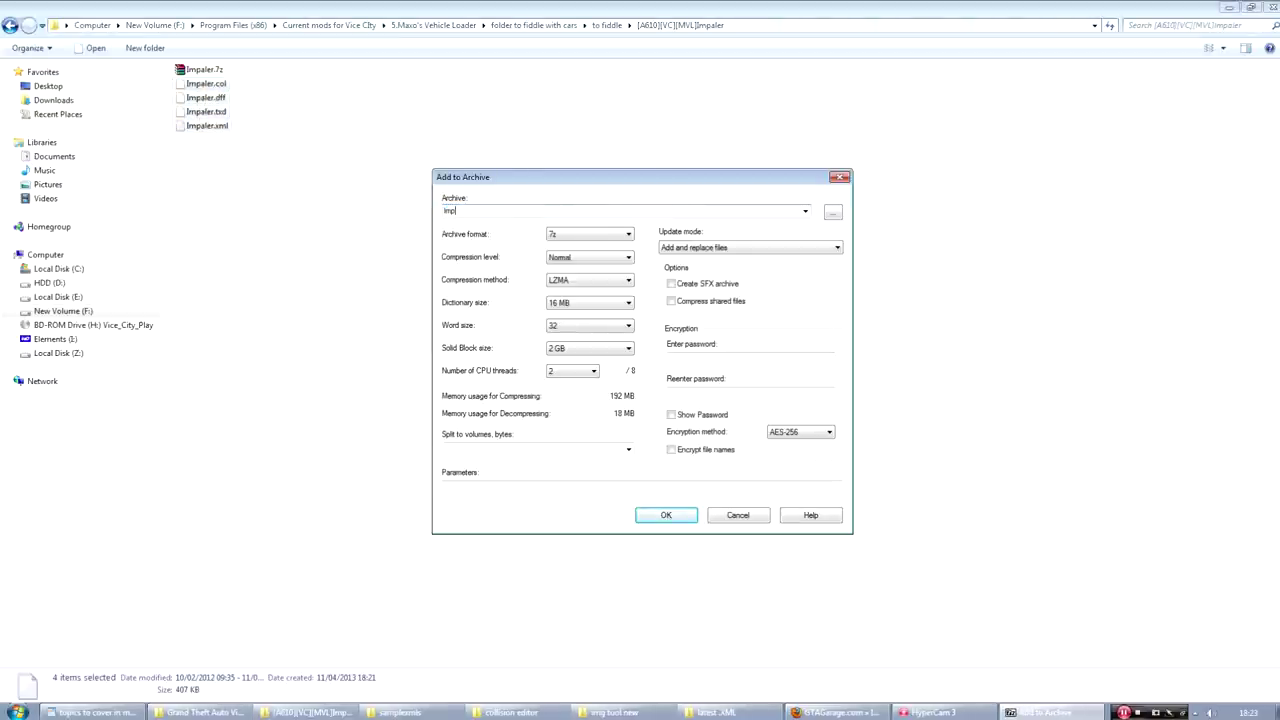
type("ala Sabre")
left_click(466, 212)
key("BackSpace")
type("er")
key("Return")
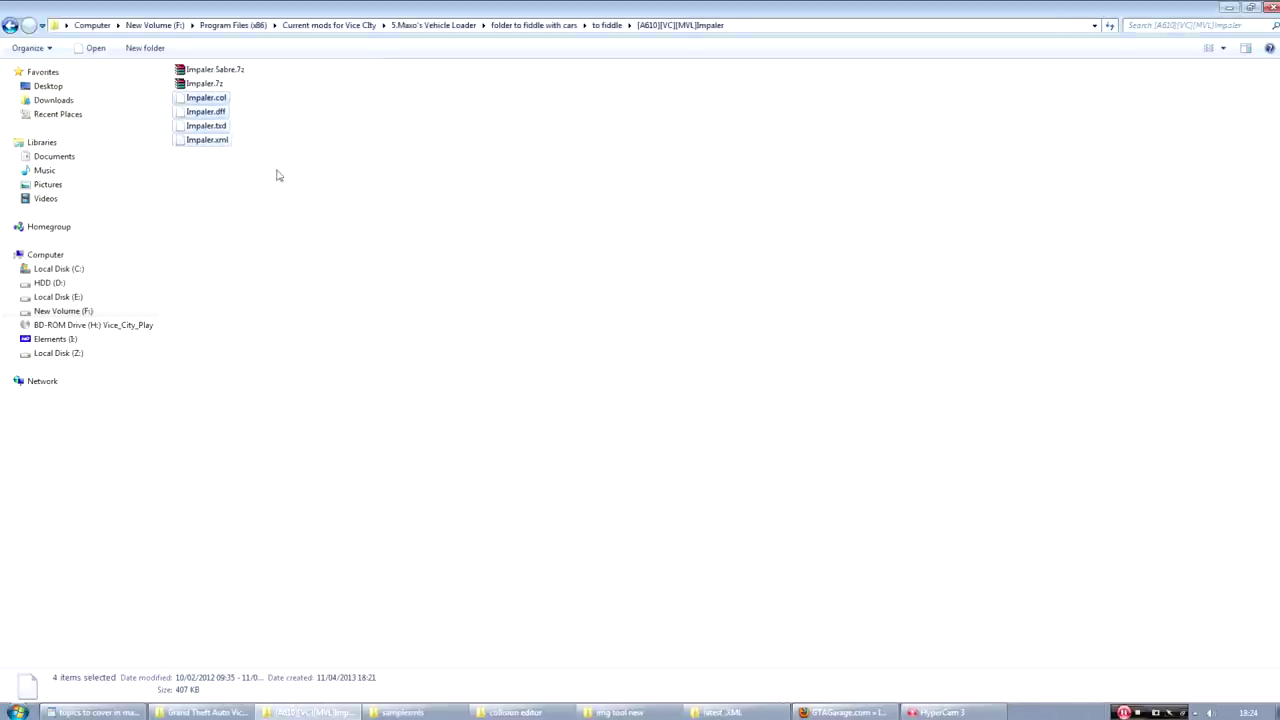
- Copy Impaler Sabre.7z and open the vehicles folder inside the game's mvl folder
left_click(196, 70)
right_click(195, 69)
left_click(229, 290)
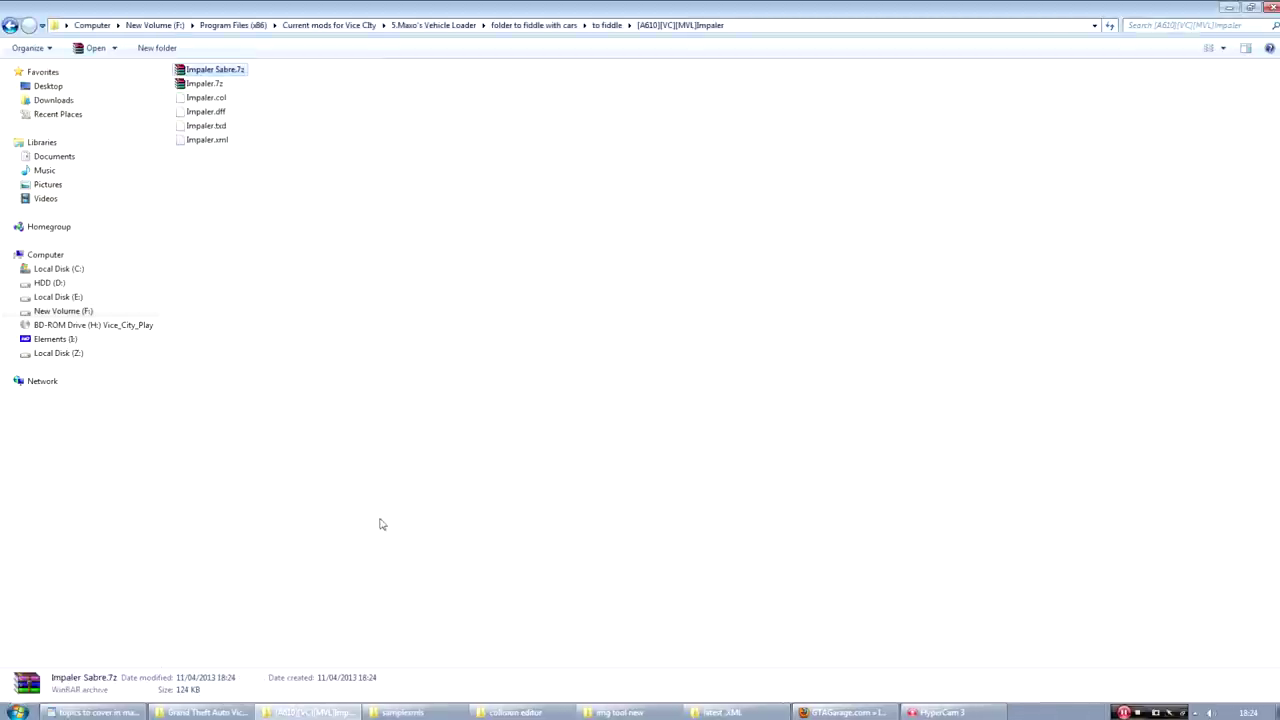
key("alt+Tab")
left_click(28, 25)
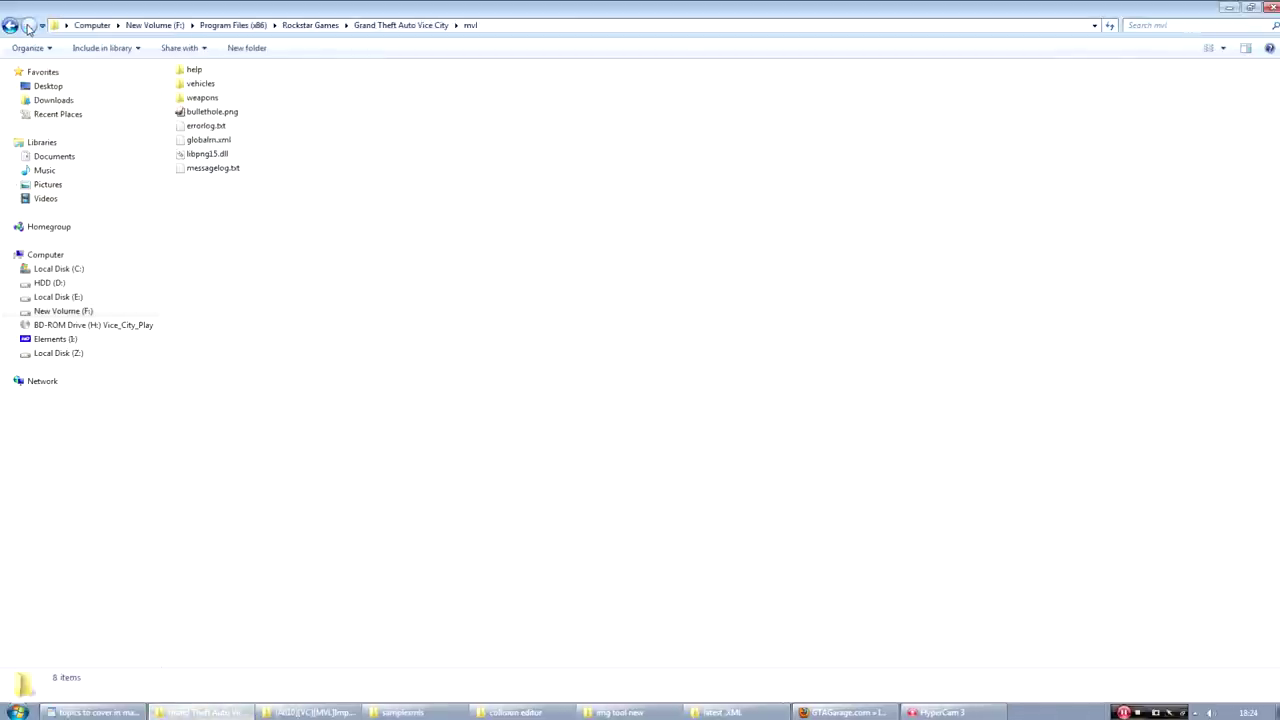
double_click(198, 87)
- Paste Impaler Sabre.7z into the mvl vehicles folder
right_click(801, 416)
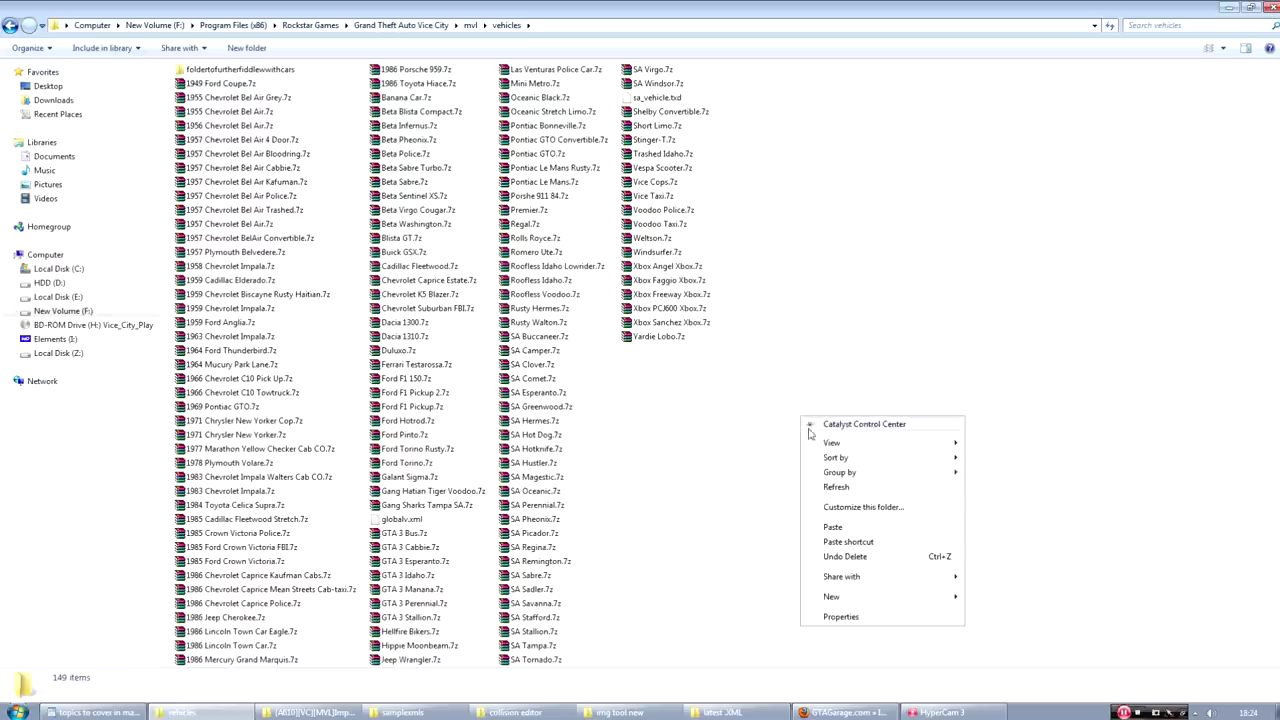
left_click(682, 604)
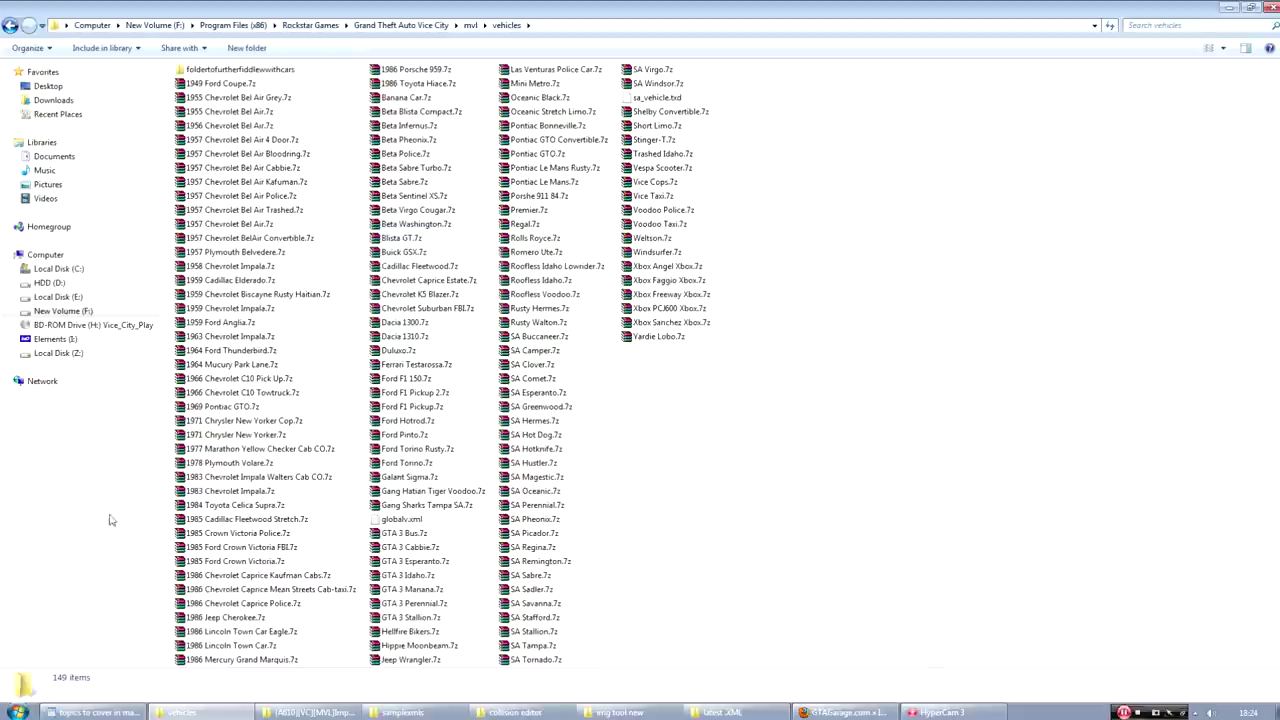
left_click(547, 340)
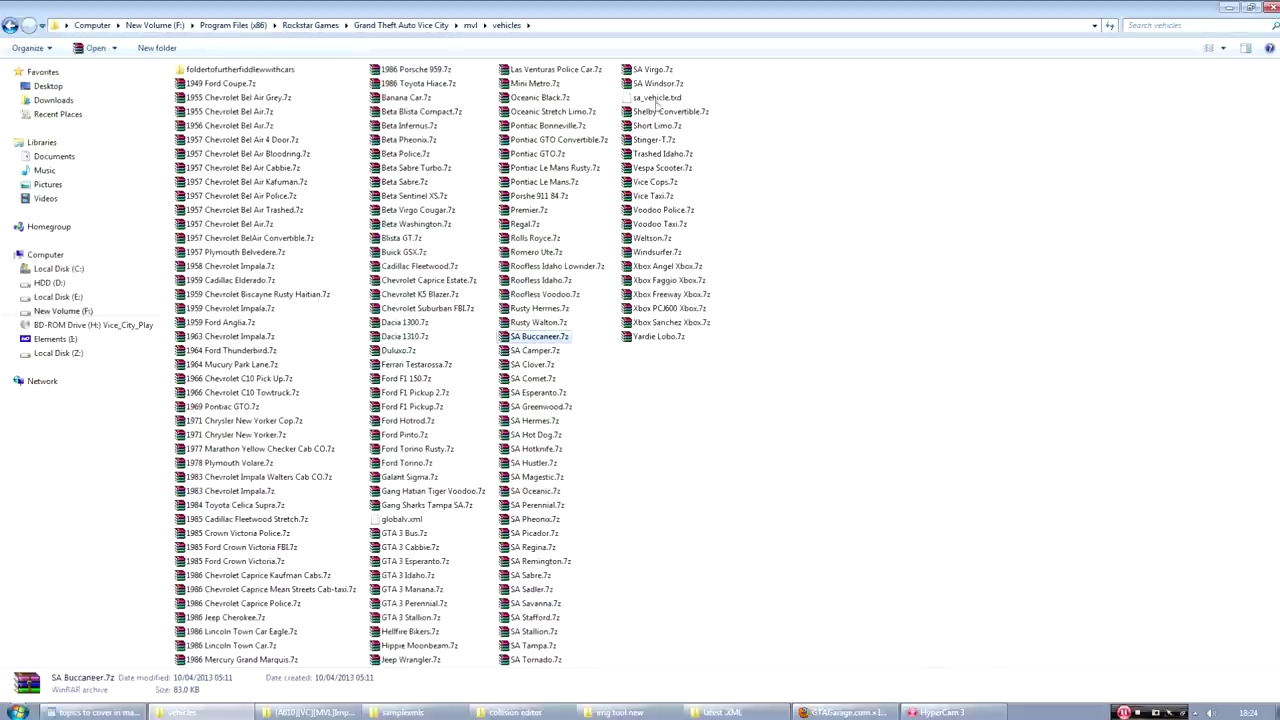
left_click(766, 531)
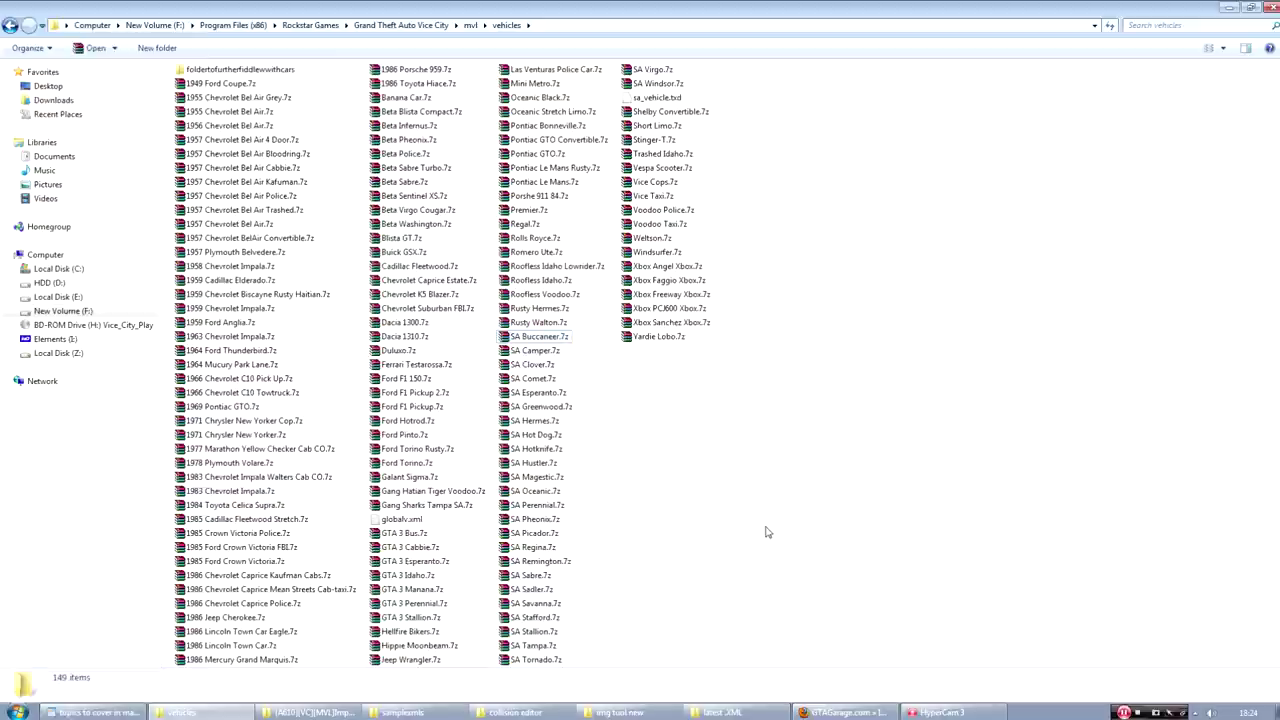
right_click(762, 590)
left_click(810, 497)
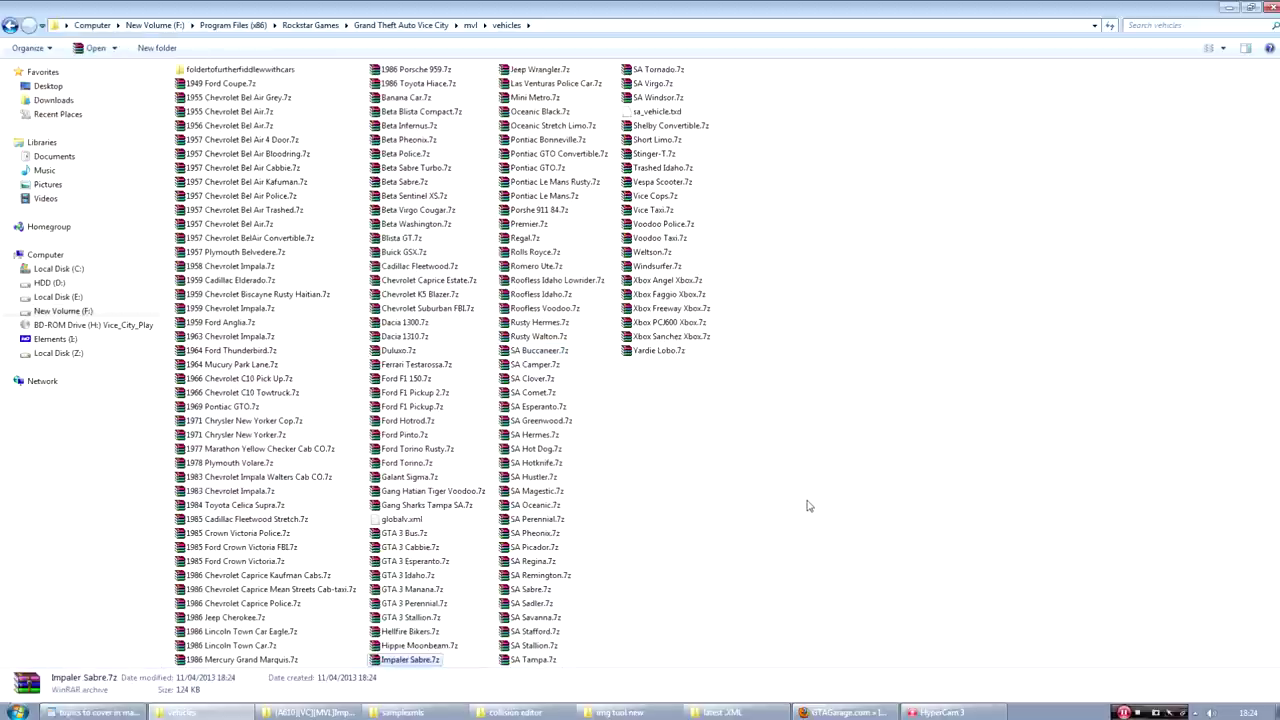
left_click(810, 506)
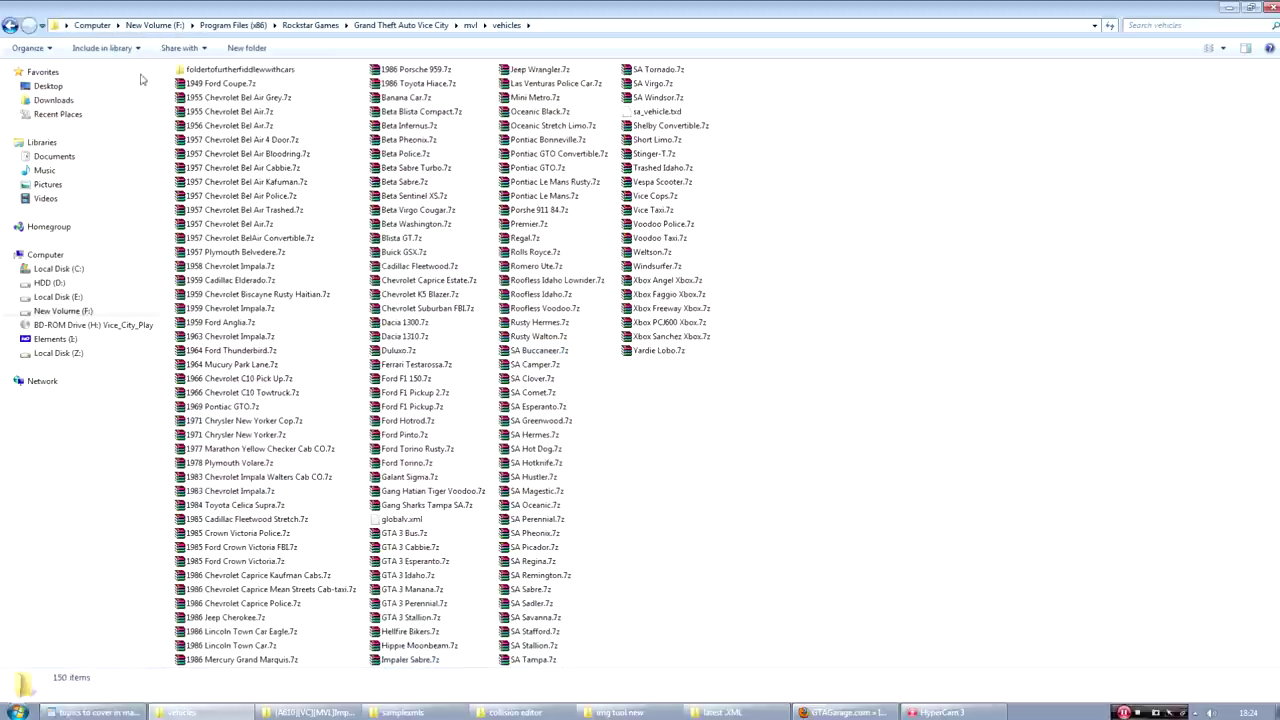
- Return to the Grand Theft Auto Vice City main folder
left_click(10, 26)
left_click(10, 26)
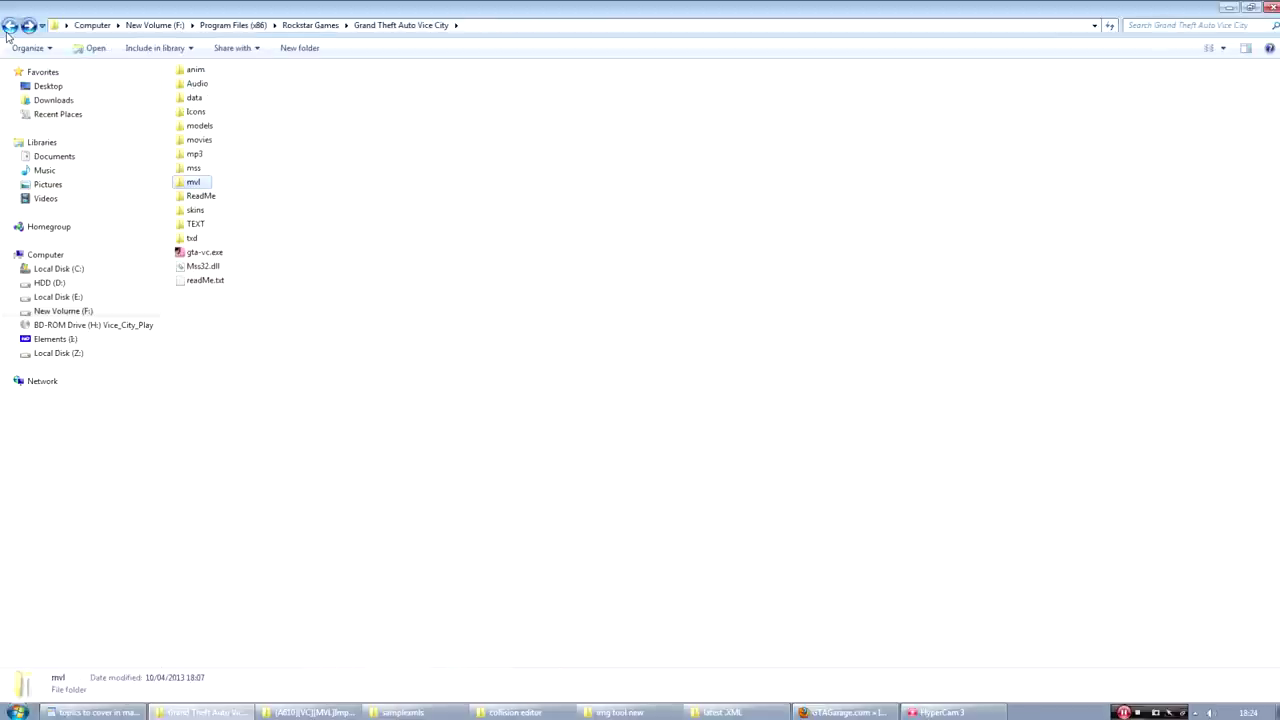
left_click(323, 266)
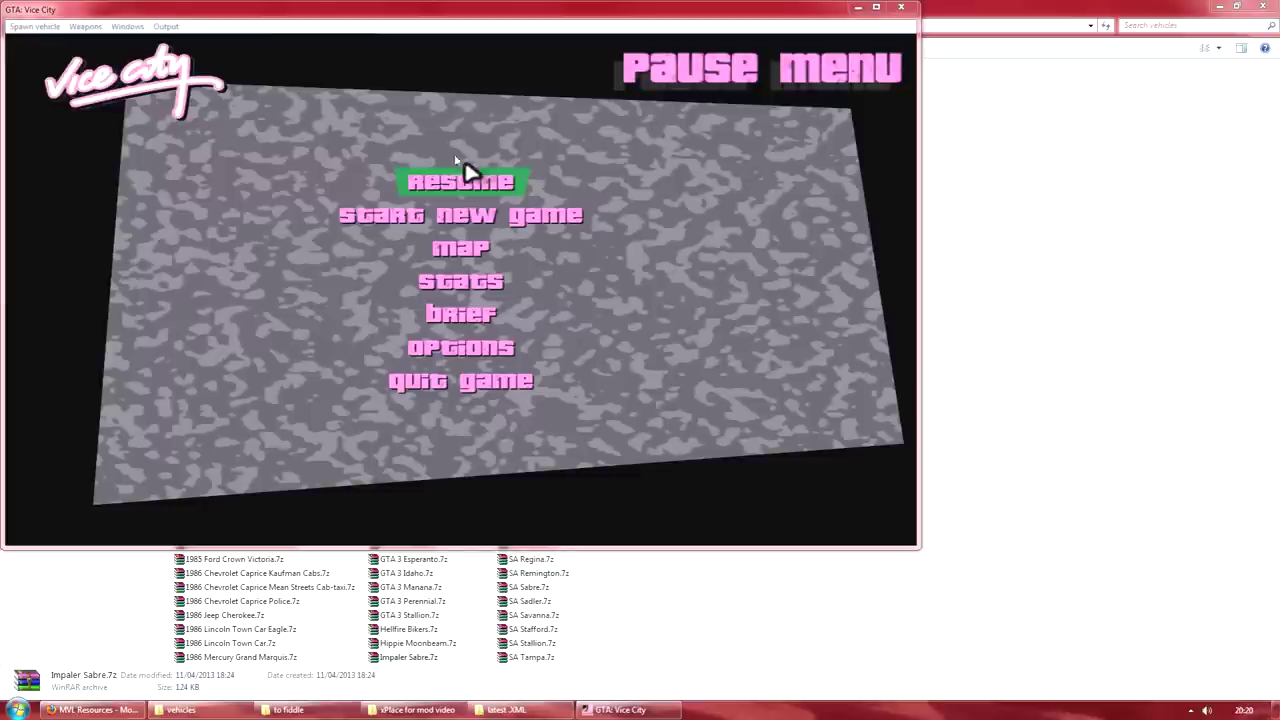
- In the GTA: Vice City window, spawn vehicle 6083: Impaler Sabre from the 6080-6099 group and resume the game
left_click(460, 45)
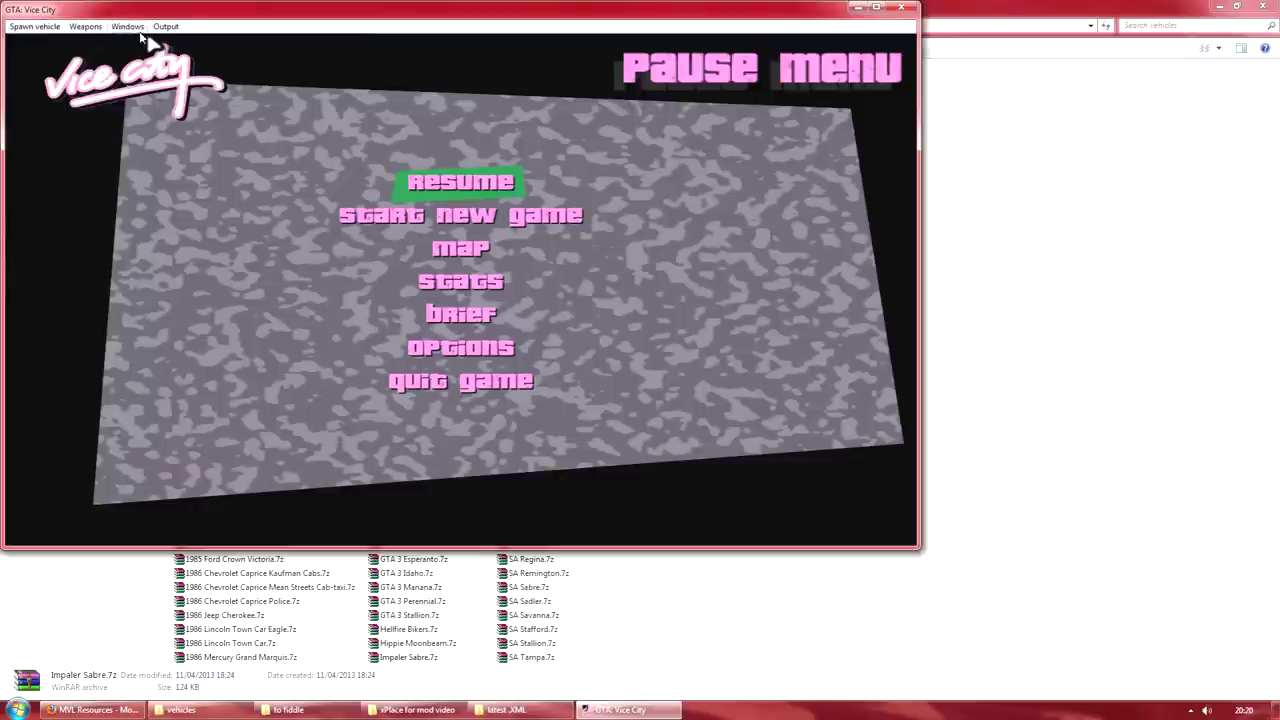
left_click(30, 28)
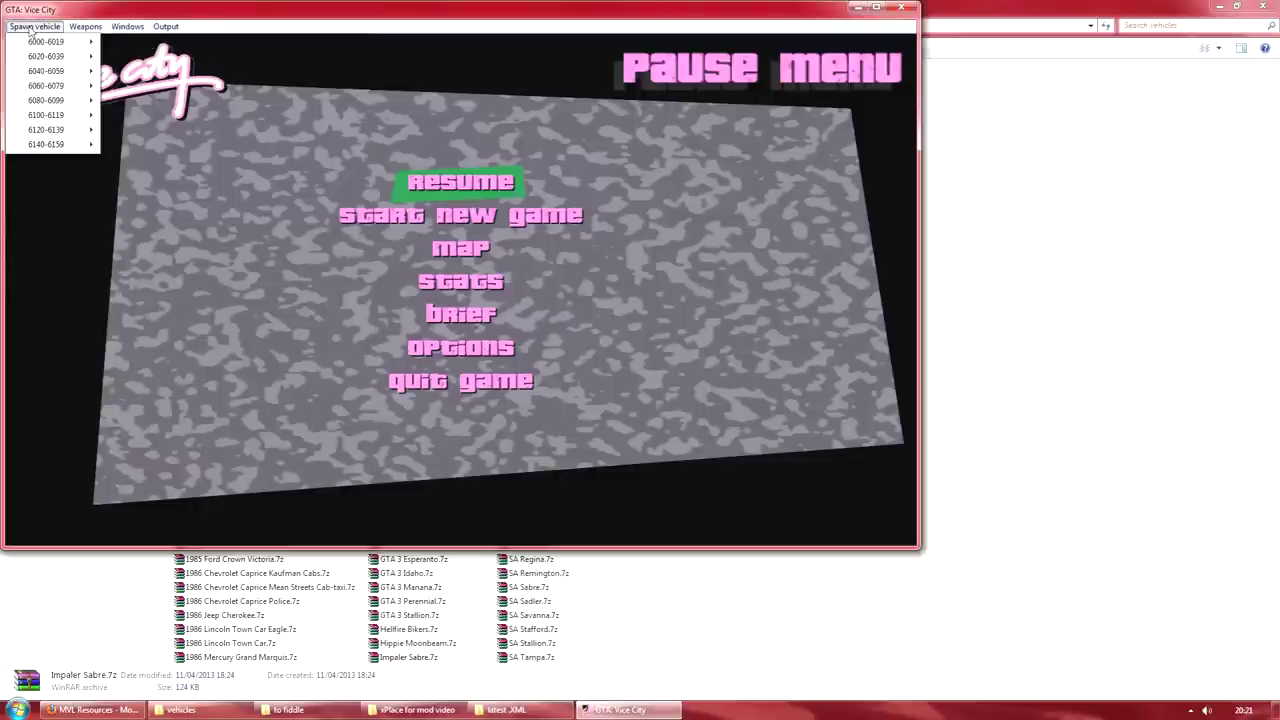
mouse_move(41, 45)
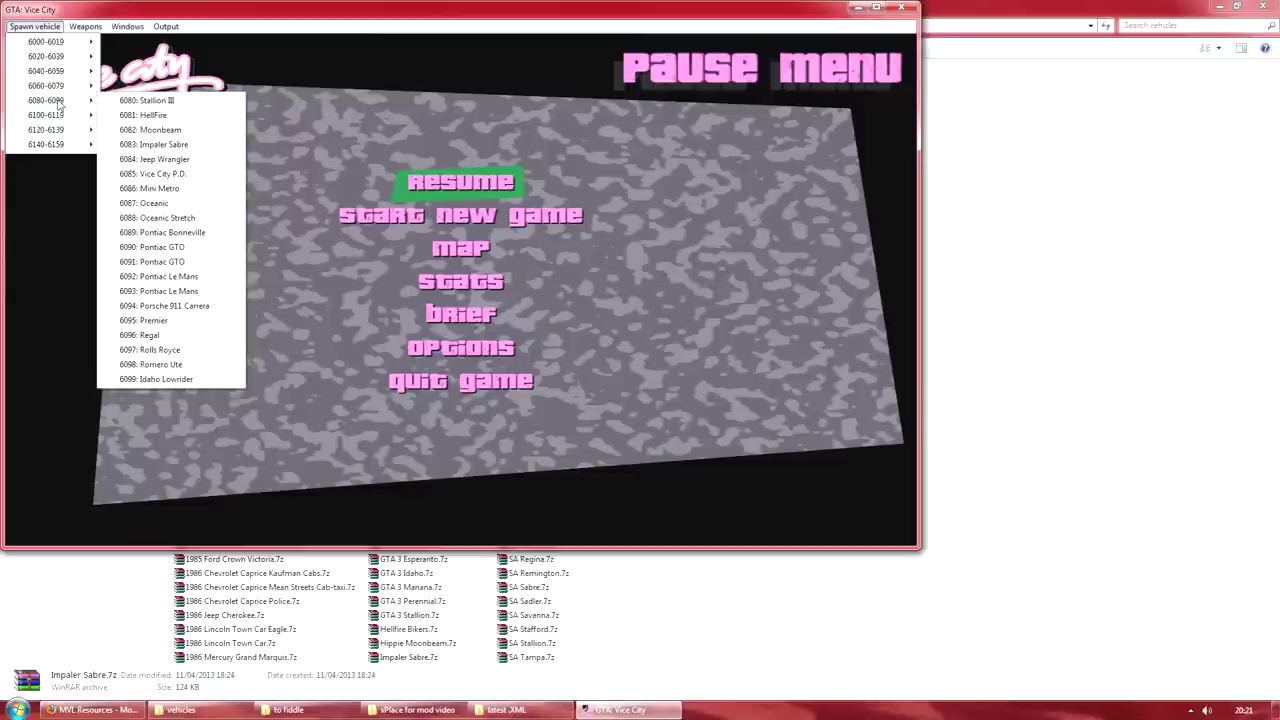
left_click(163, 144)
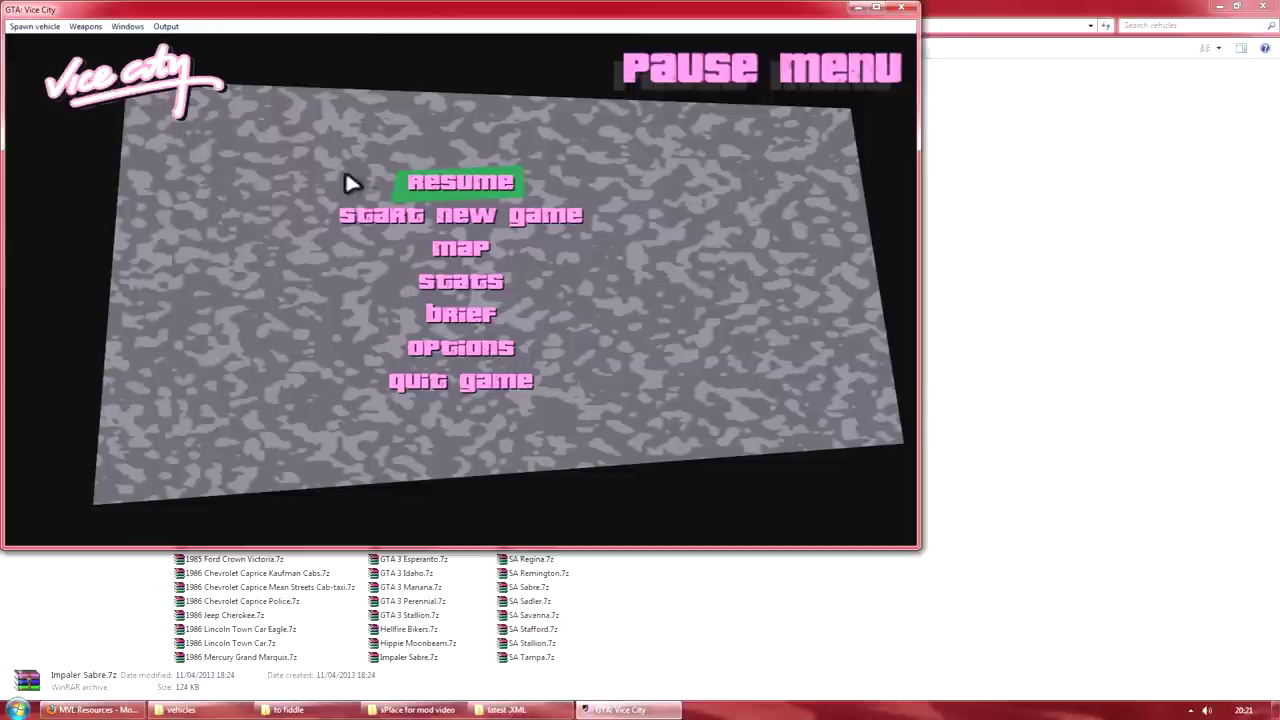
left_click(450, 190)
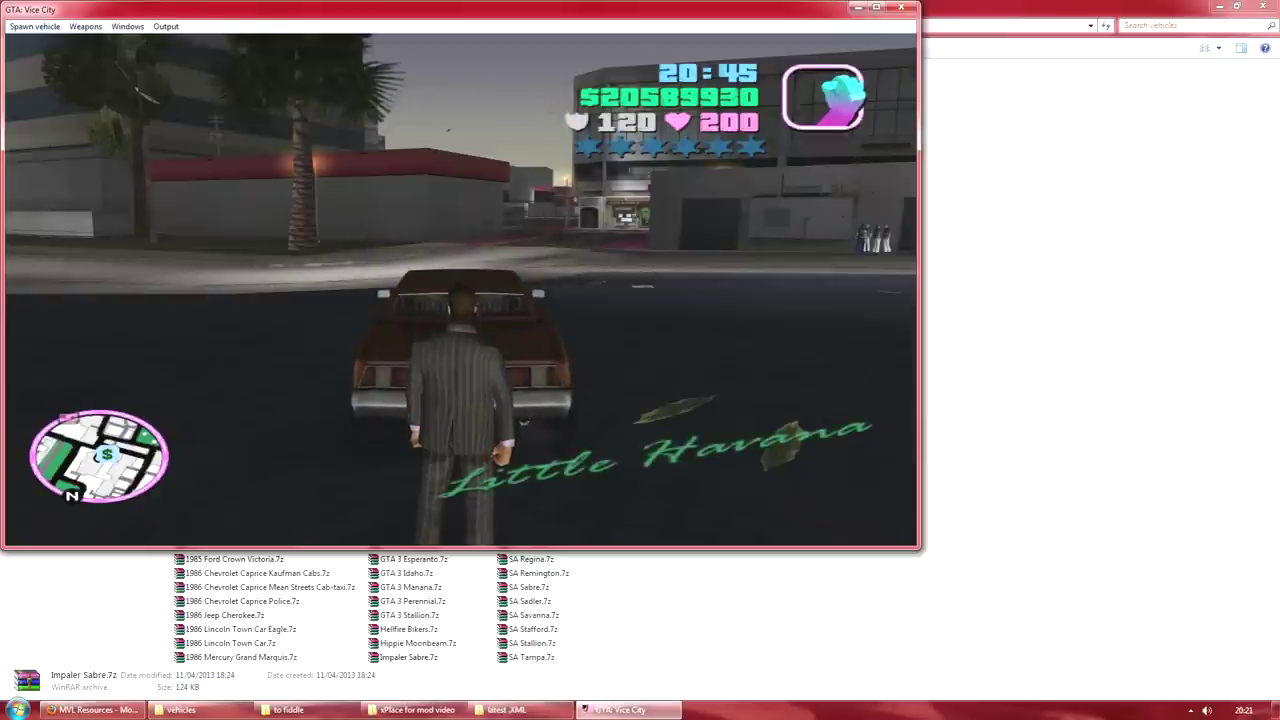
- Walk around the spawned Impaler Sabre to inspect it from several sides
key("w")
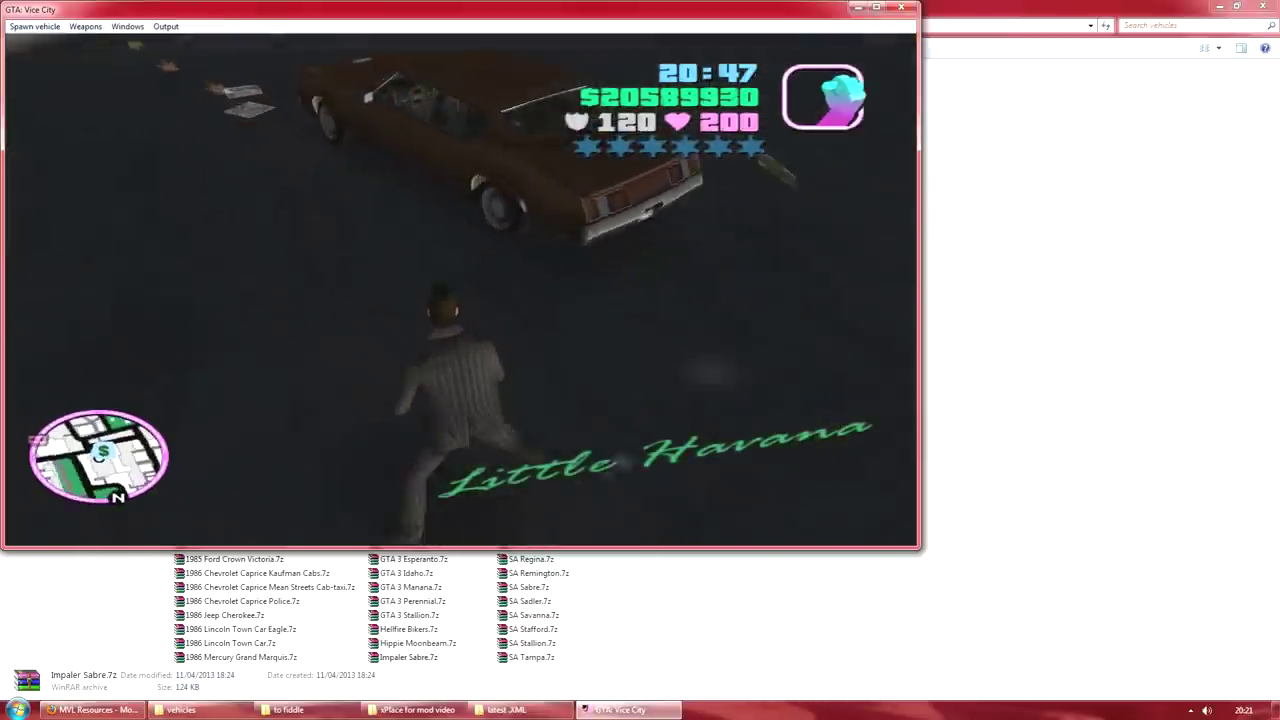
key("w")
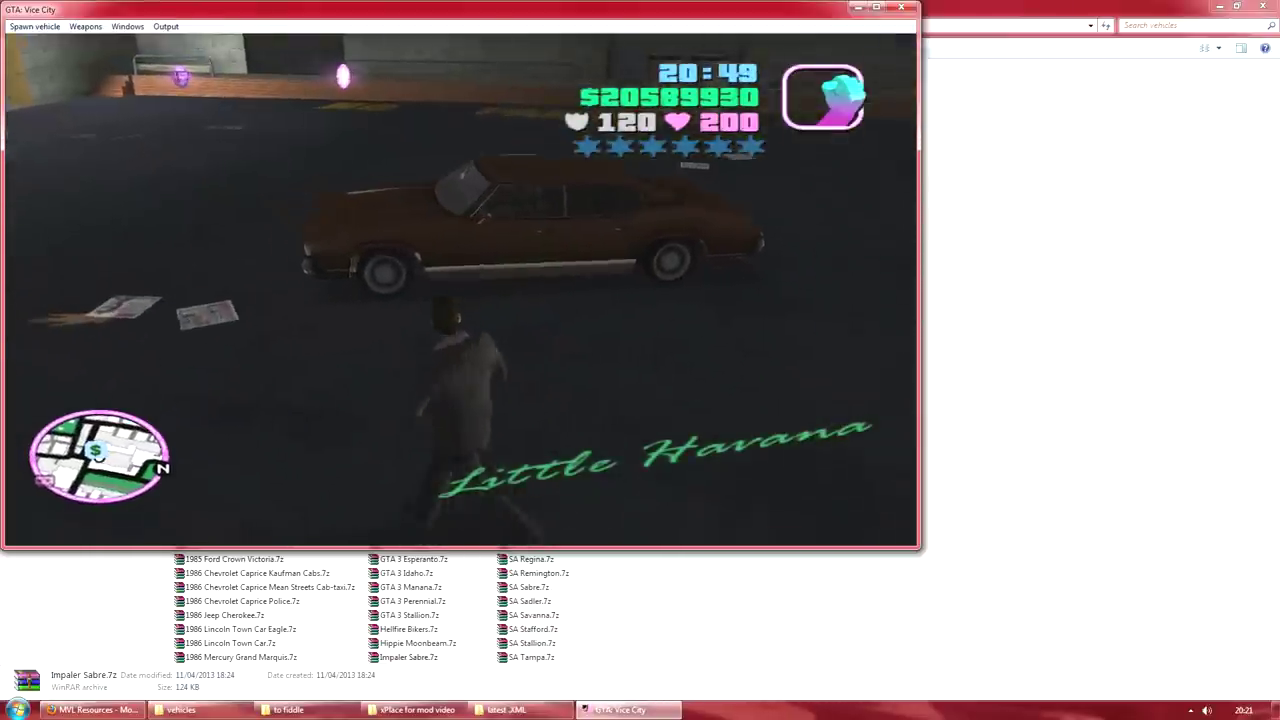
key("w")
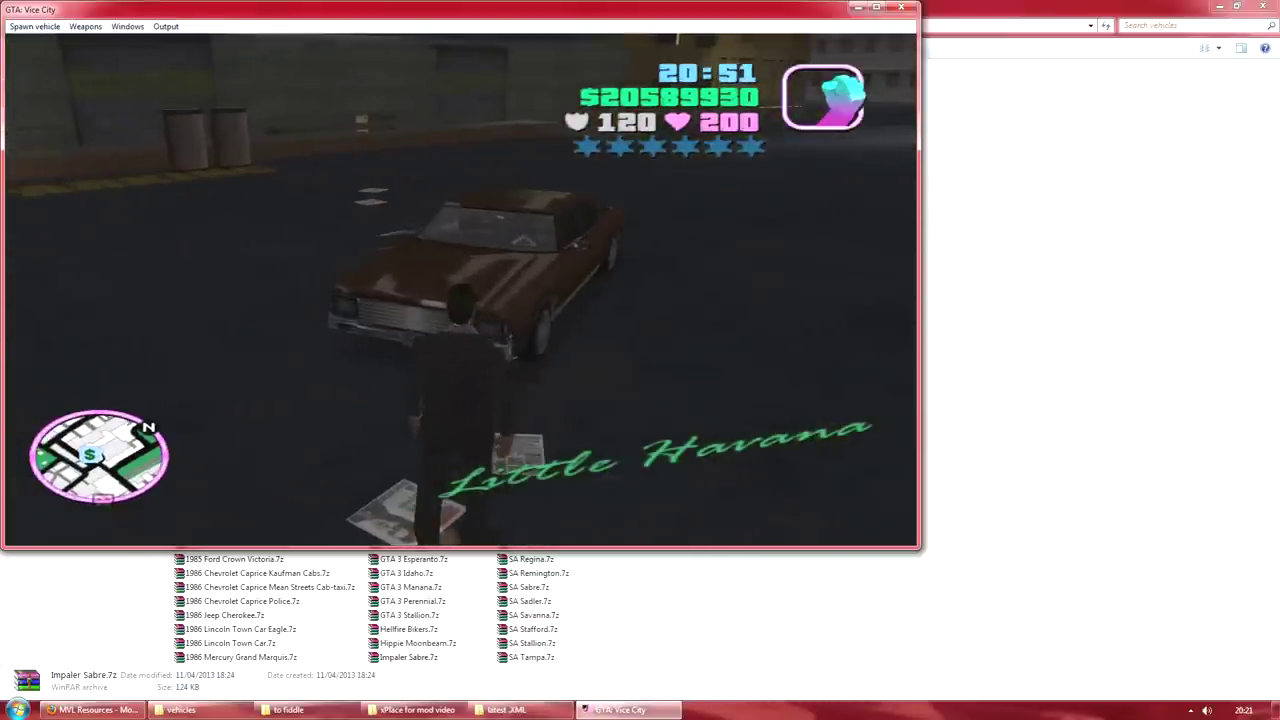
- Get into the brown Impaler Sabre, test-drive it around the lot in a loop and get out again
key("f")
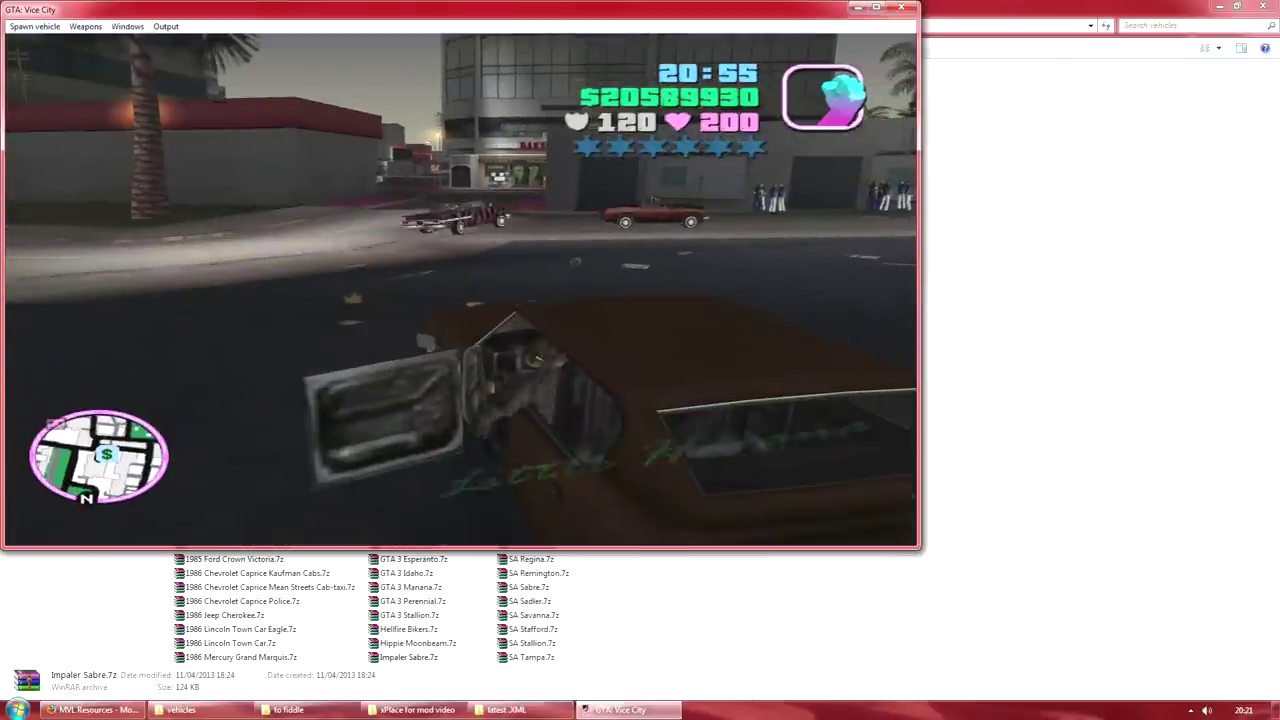
key("w")
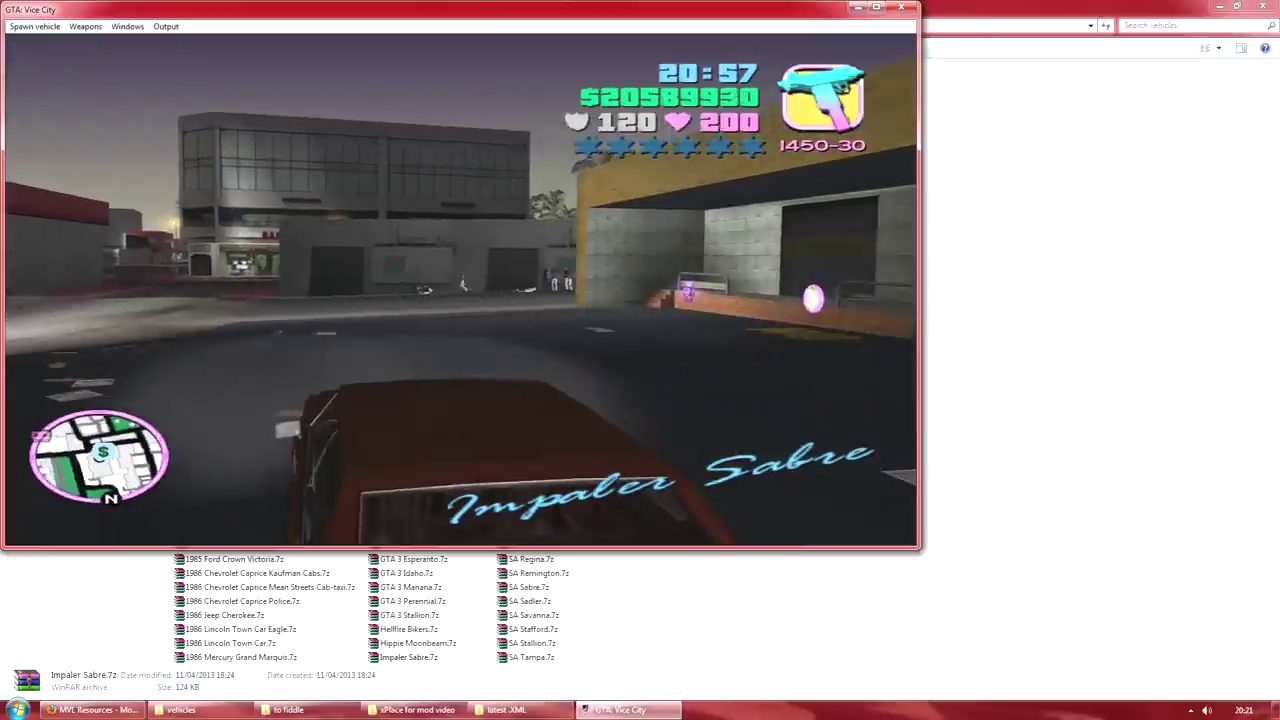
key("w")
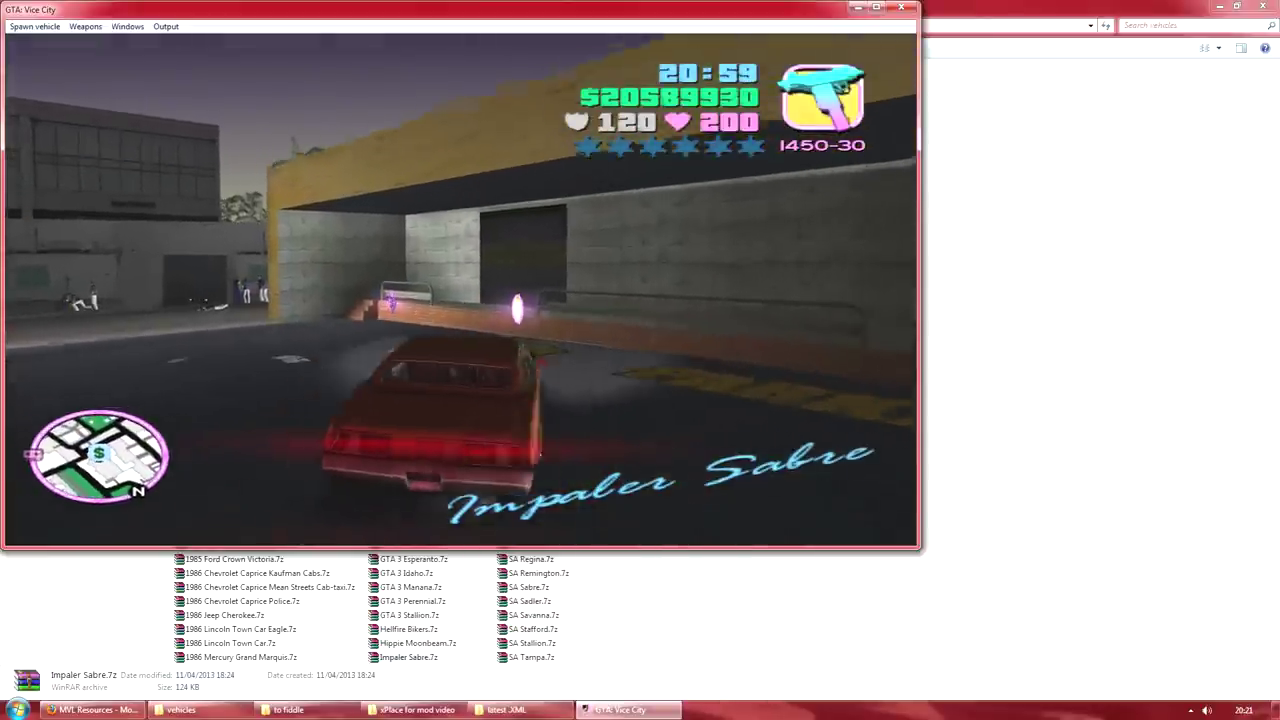
key("w")
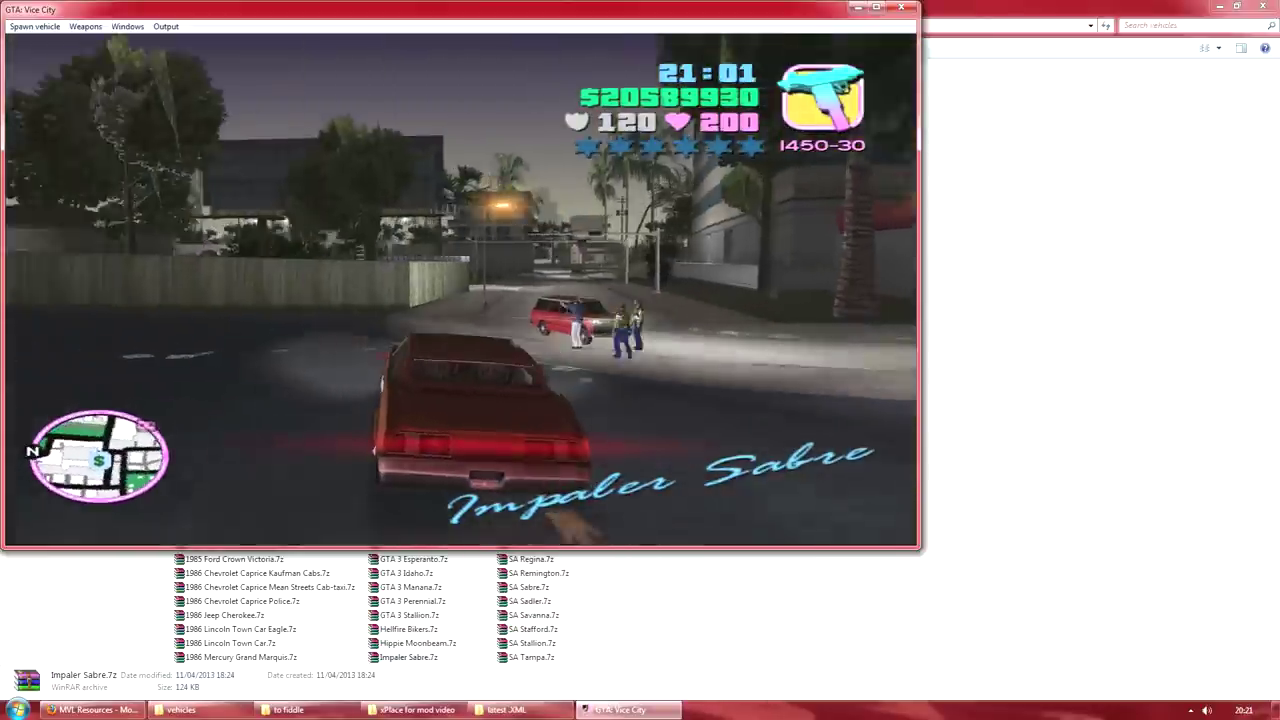
key("w")
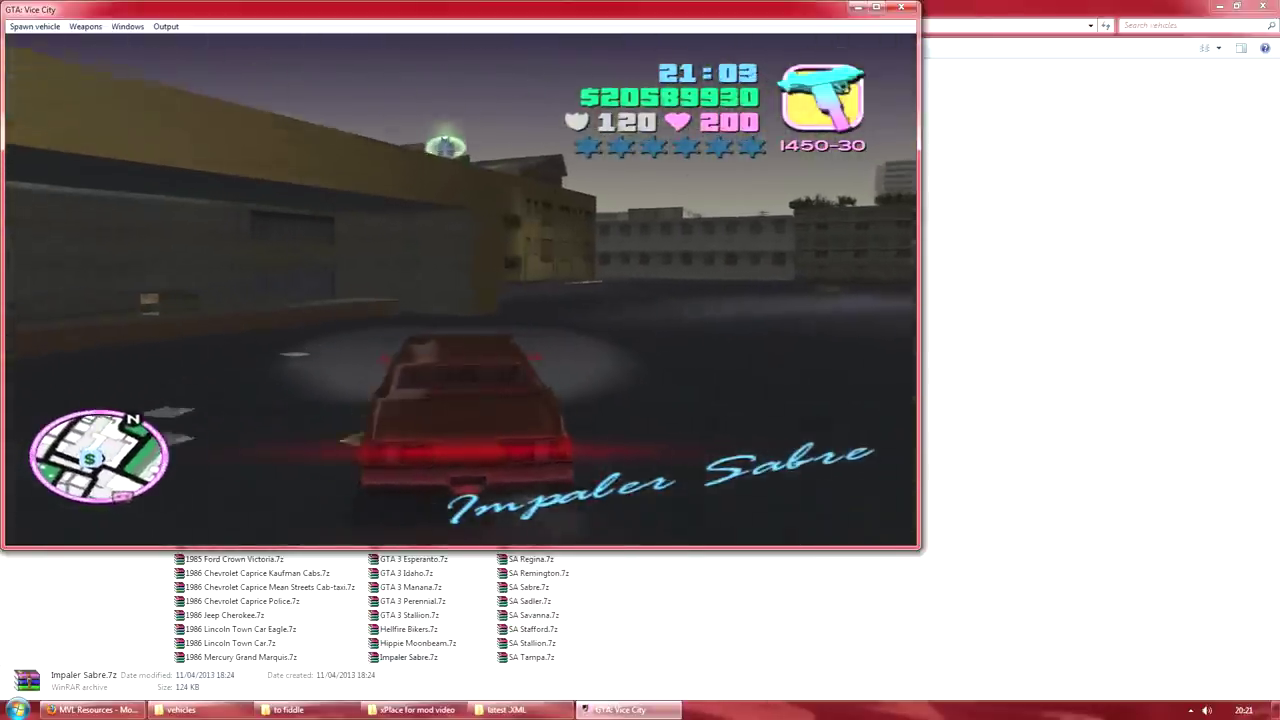
key("w")
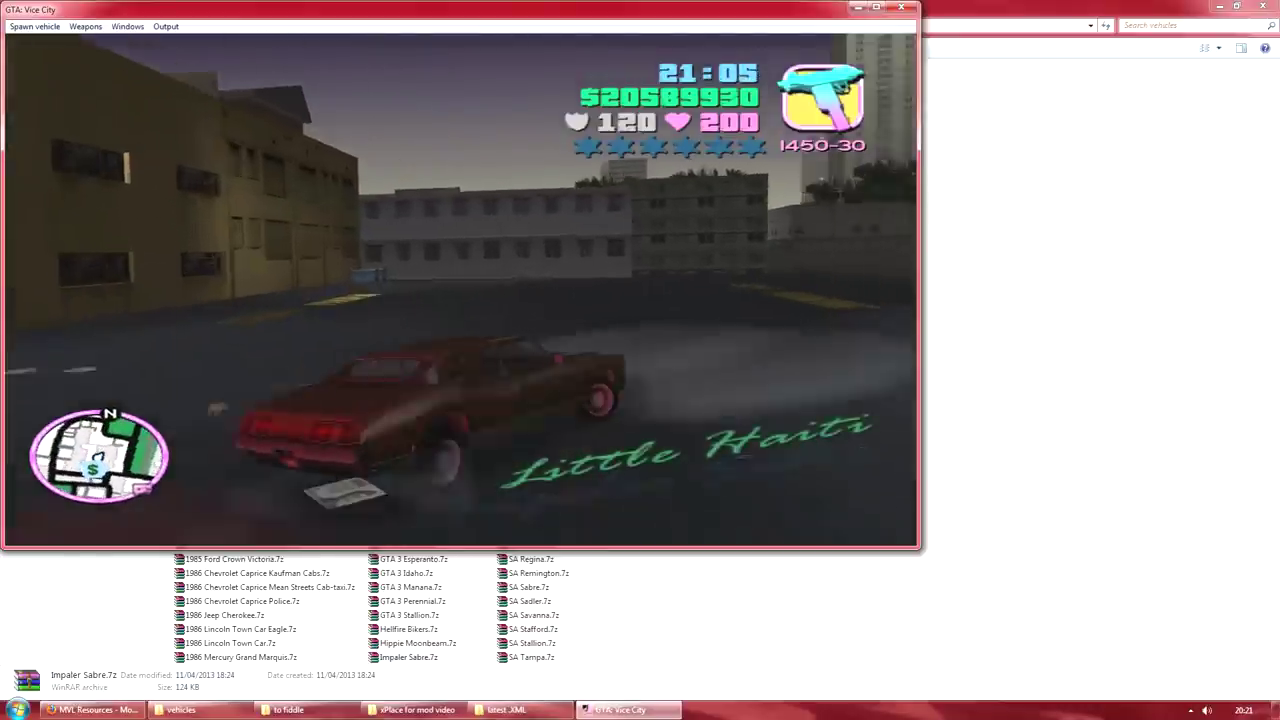
key("w")
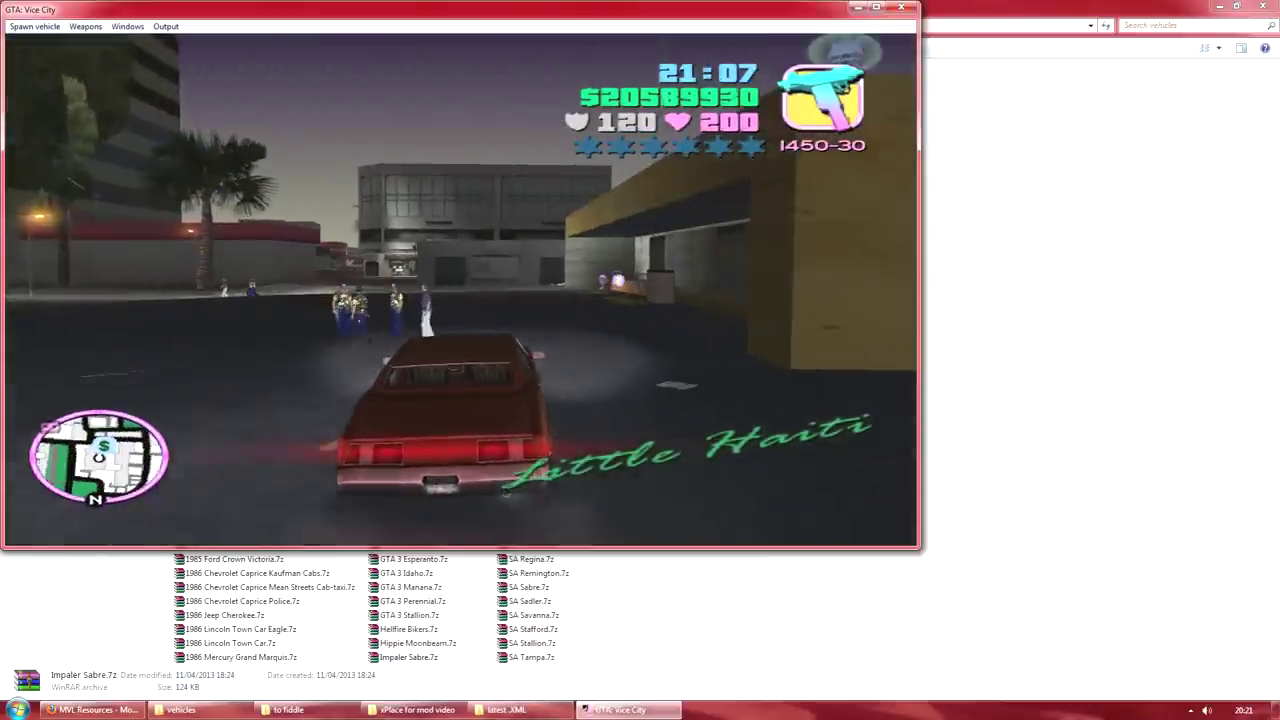
key("f")
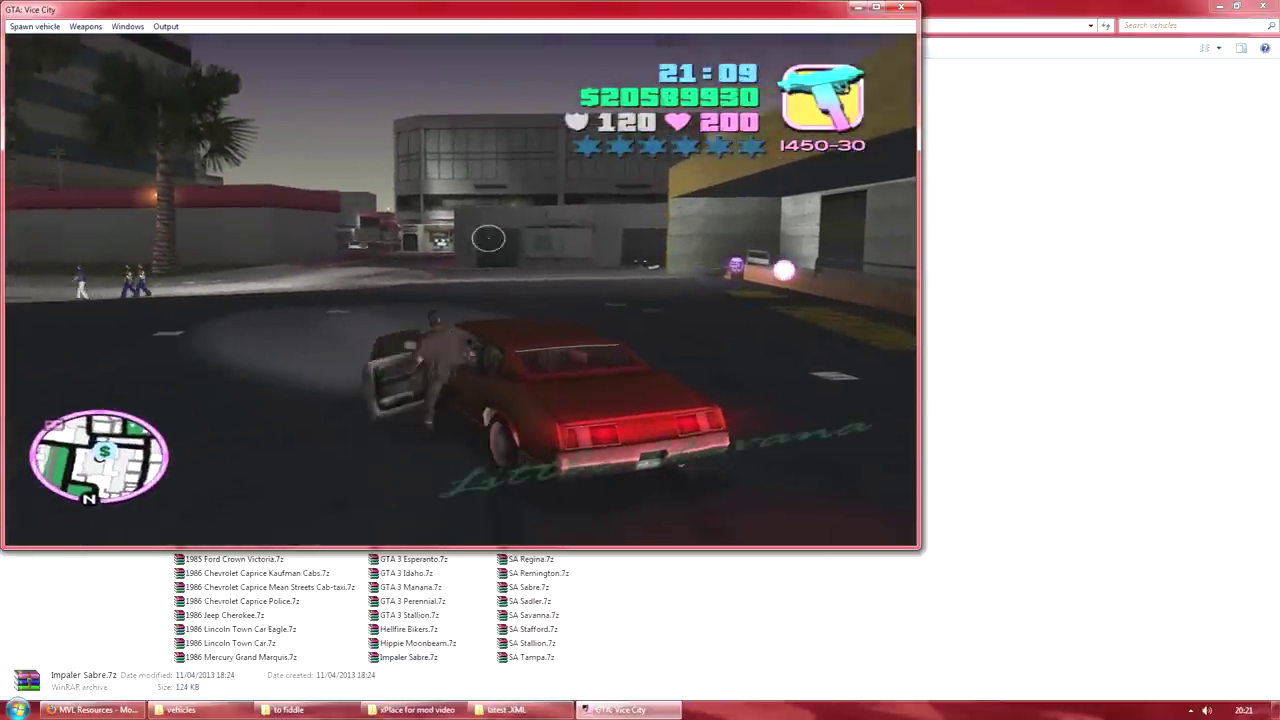
- Step away from the Impaler Sabre, switch to the assault rifle and fire a burst along the car's side
key("w")
scroll(488, 238, "up", 1)
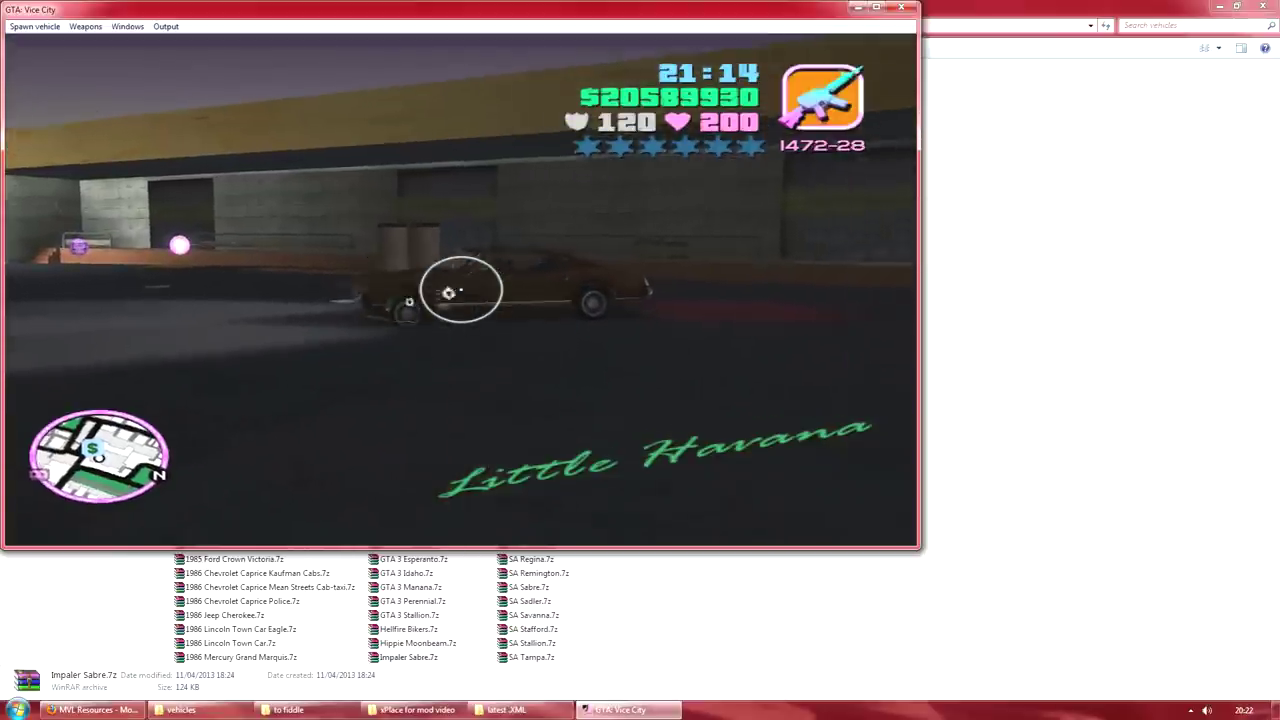
left_click_drag(461, 290, 460, 289)
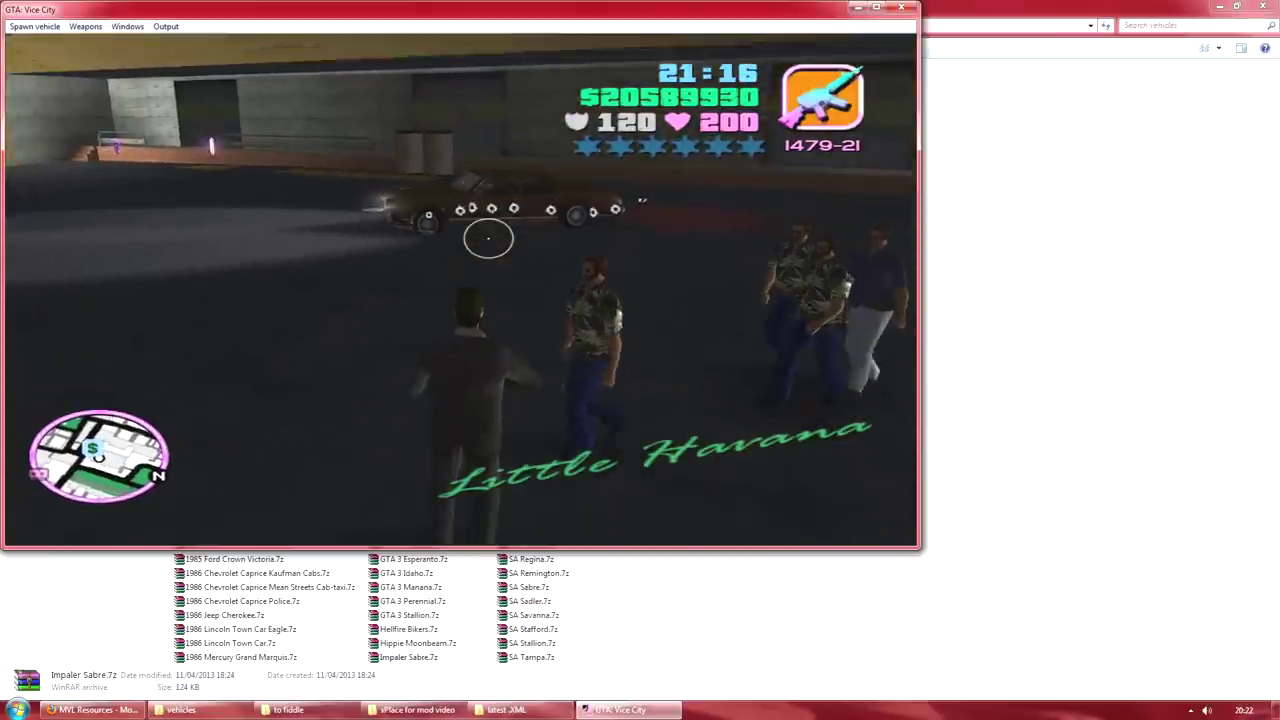
- Walk around the shot-at Impaler Sabre and examine its bodywork, front and rear from all sides
key("w")
key("w")
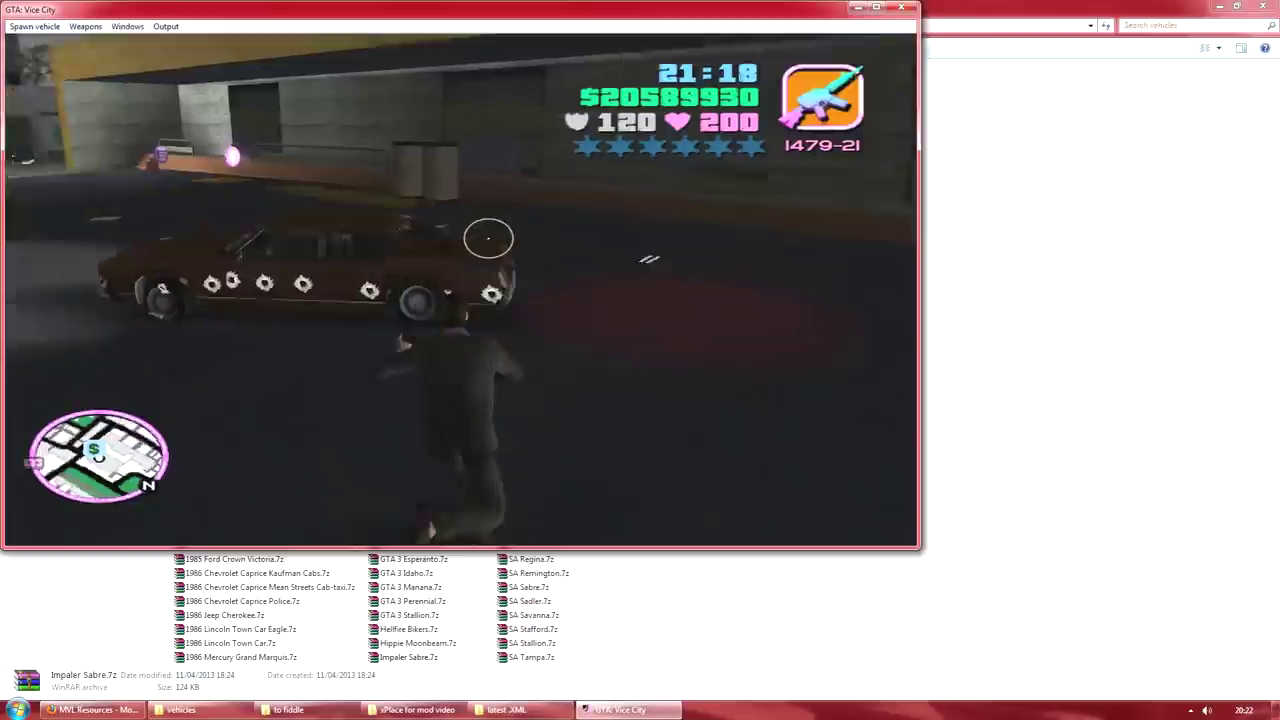
key("w")
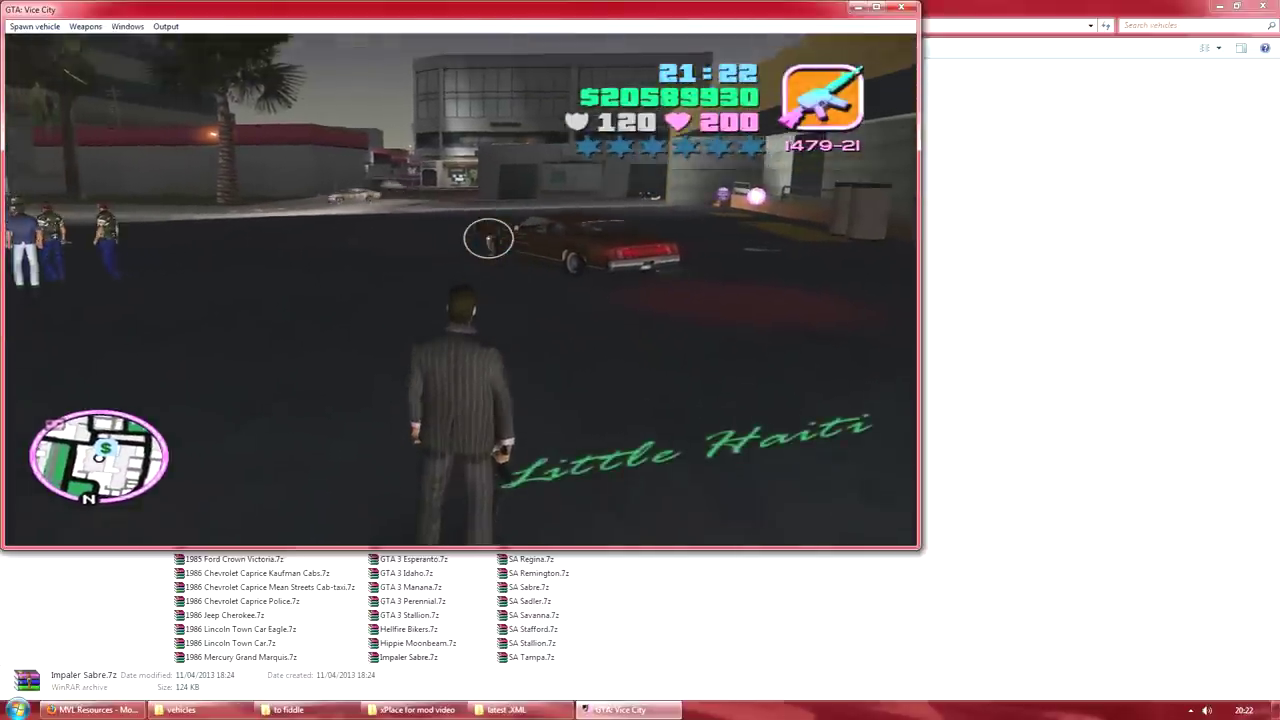
key("w")
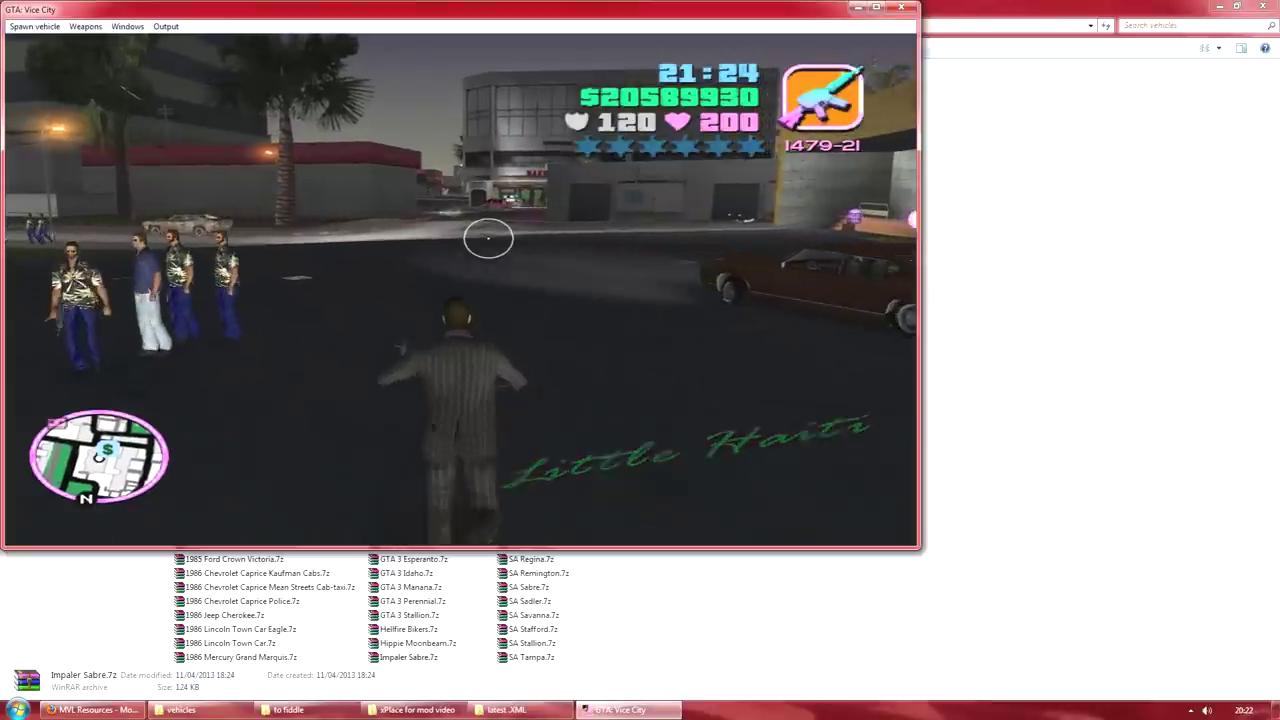
key("w")
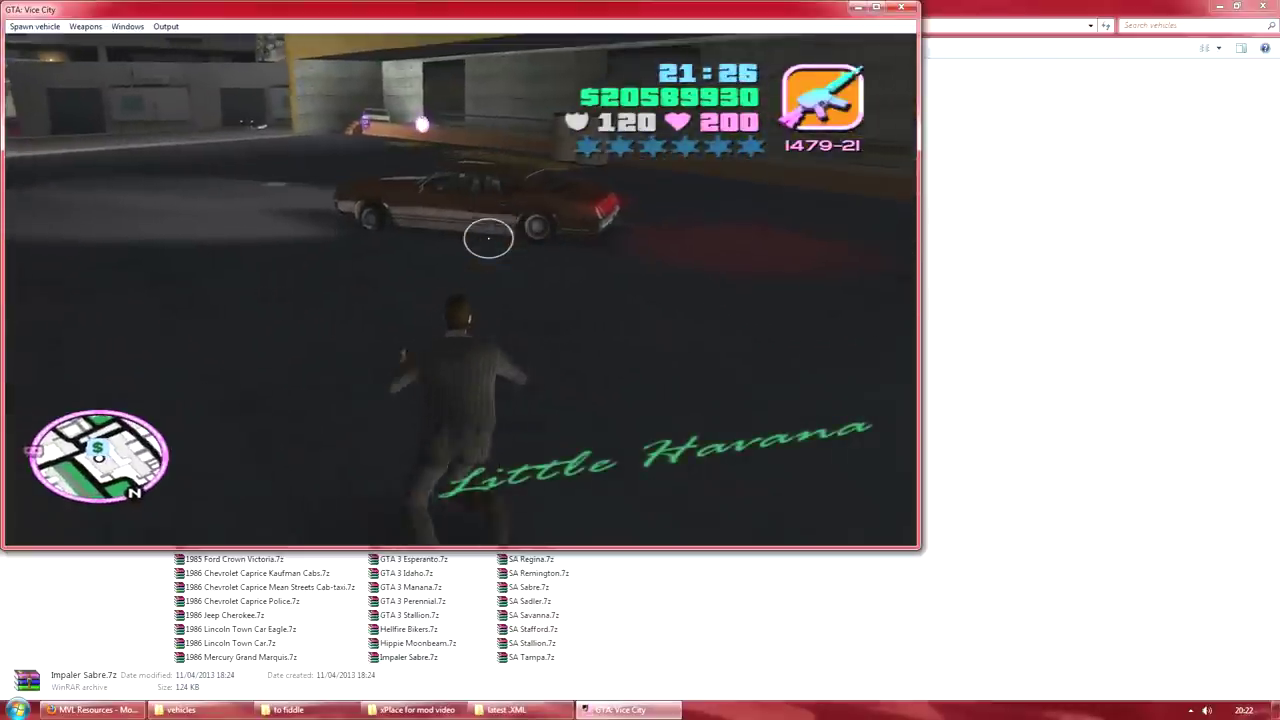
key("w")
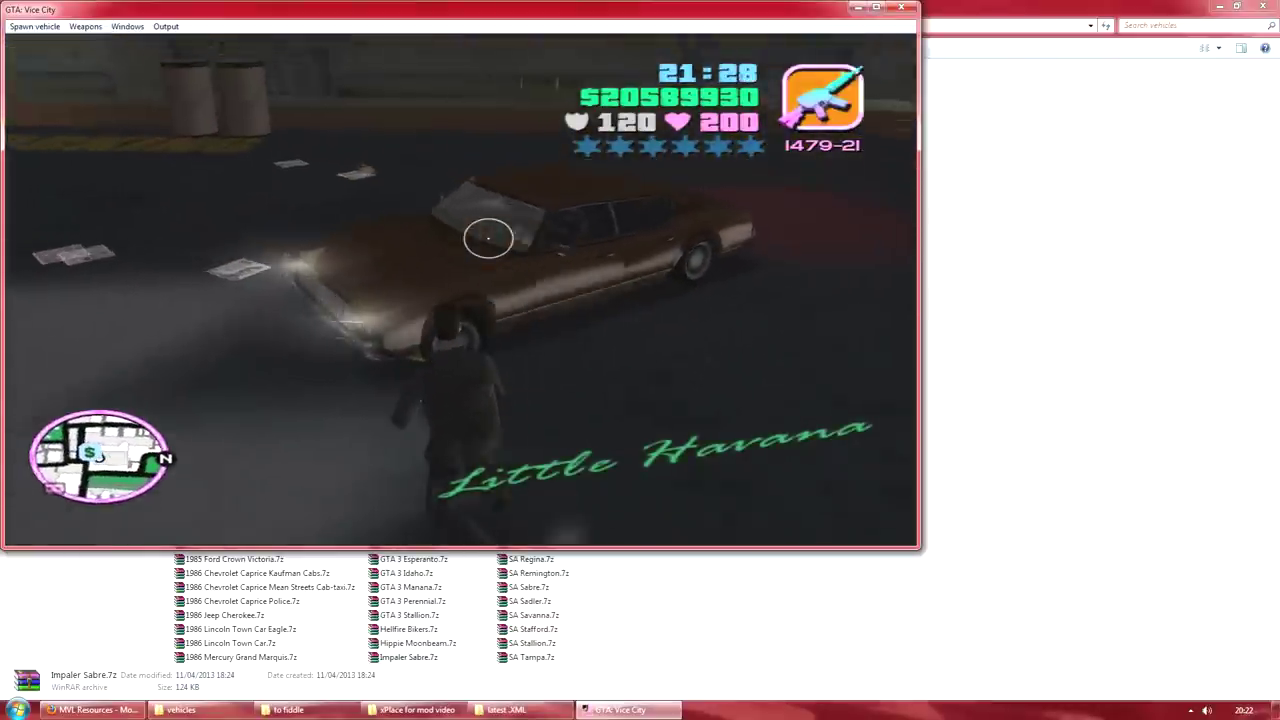
key("w")
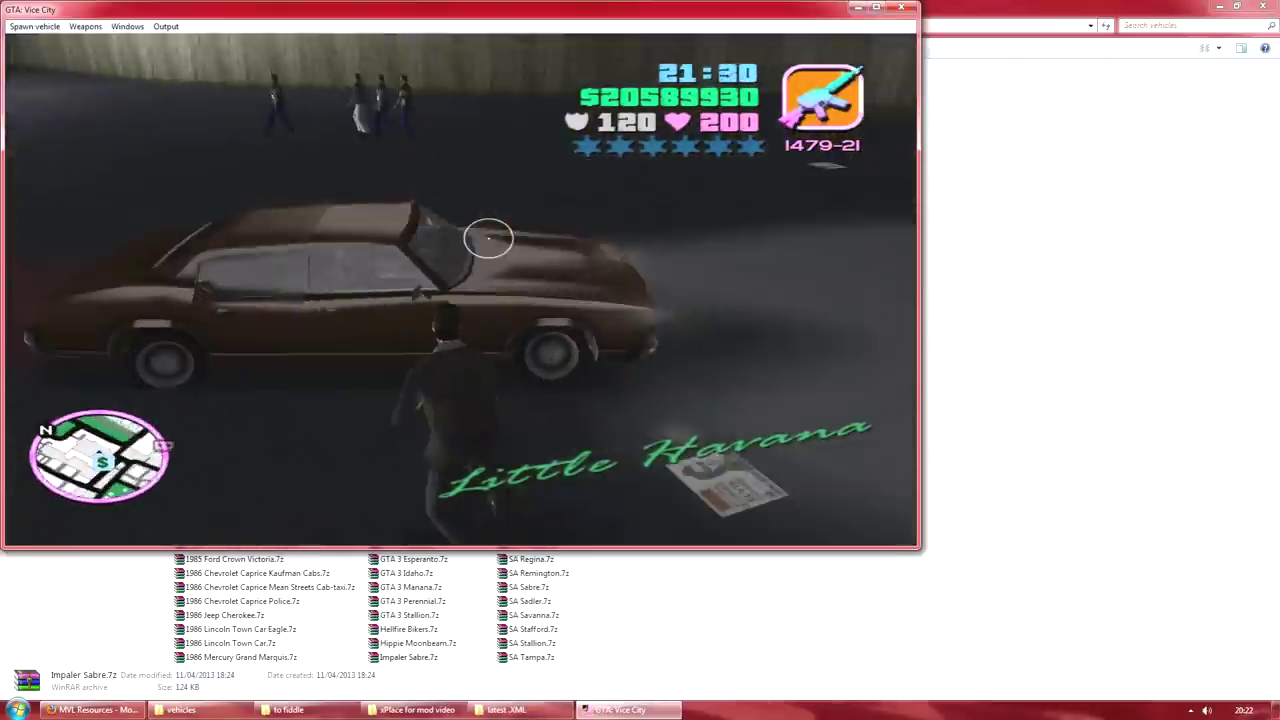
key("w")
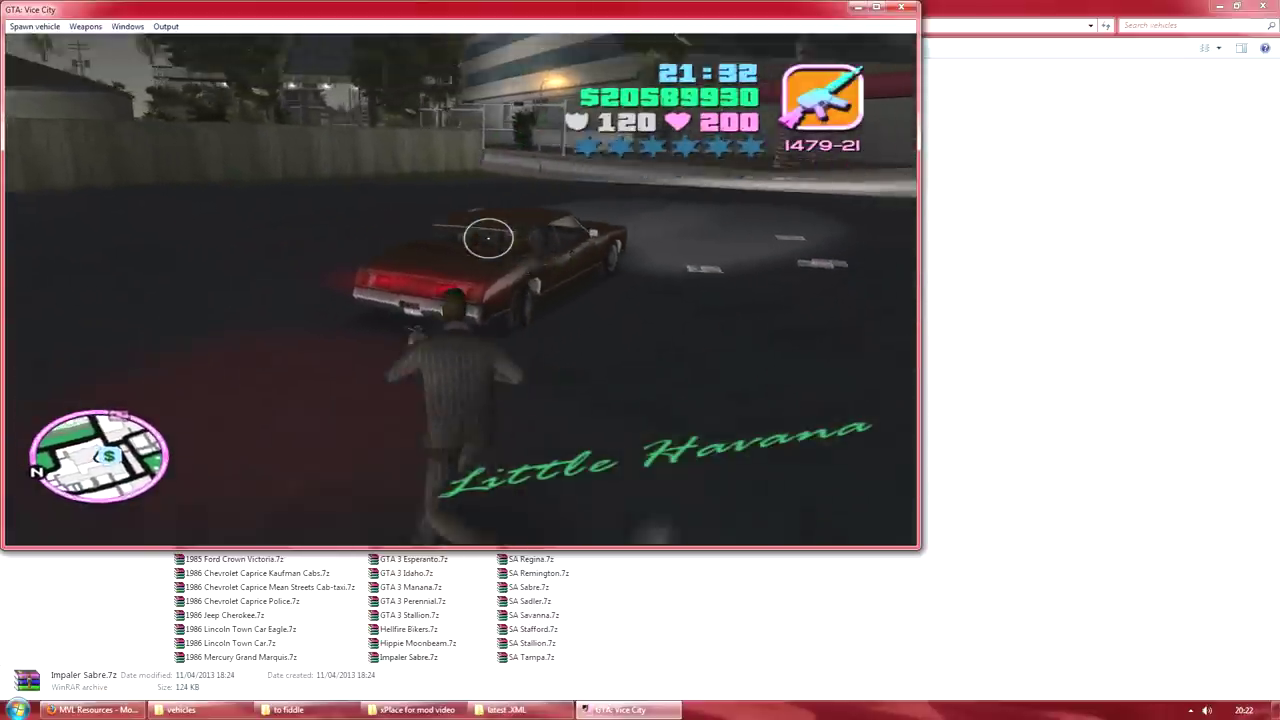
key("w")
key("w")
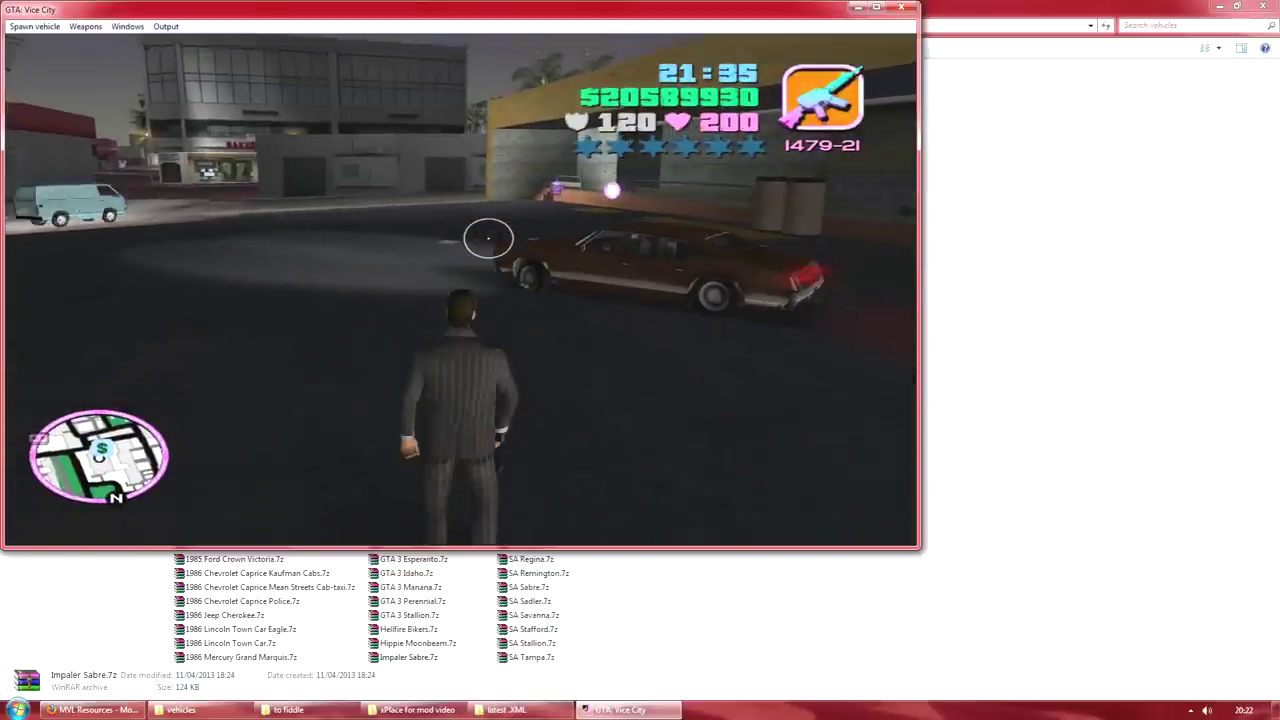
- Pause the game, spawn another 6083: Impaler Sabre from the 6080-6099 group and resume playing
key("Escape")
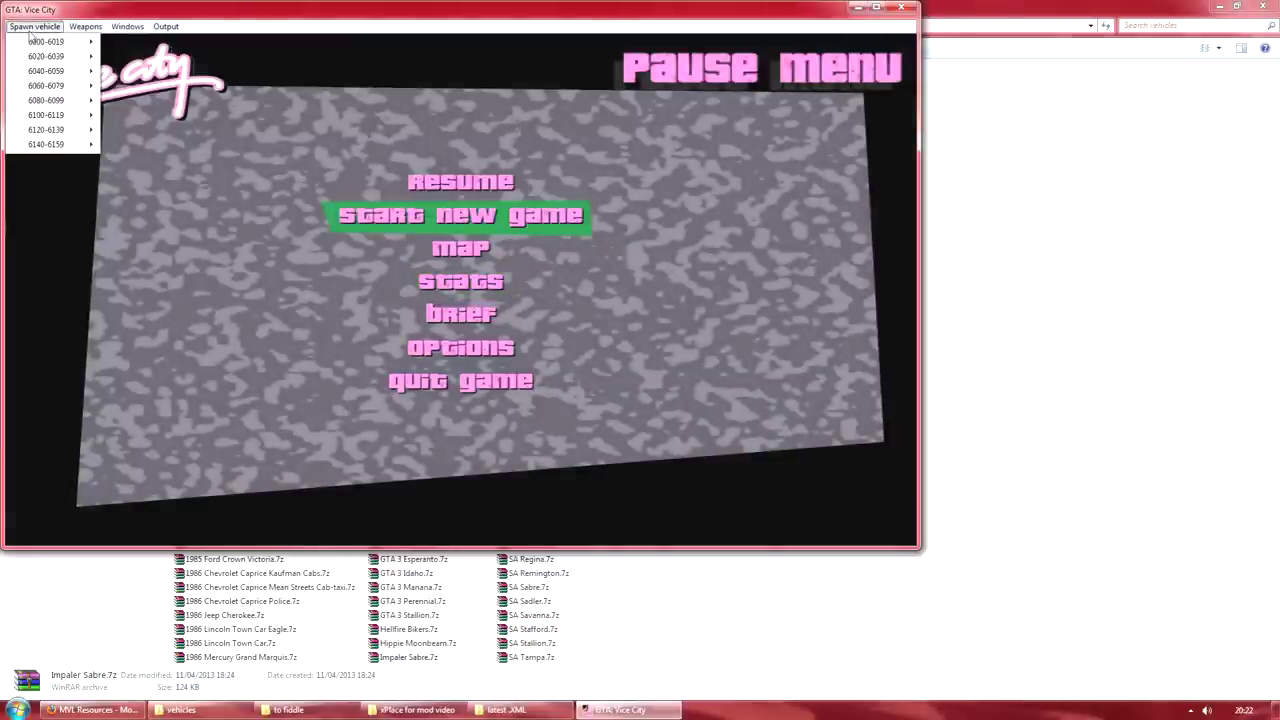
mouse_move(61, 106)
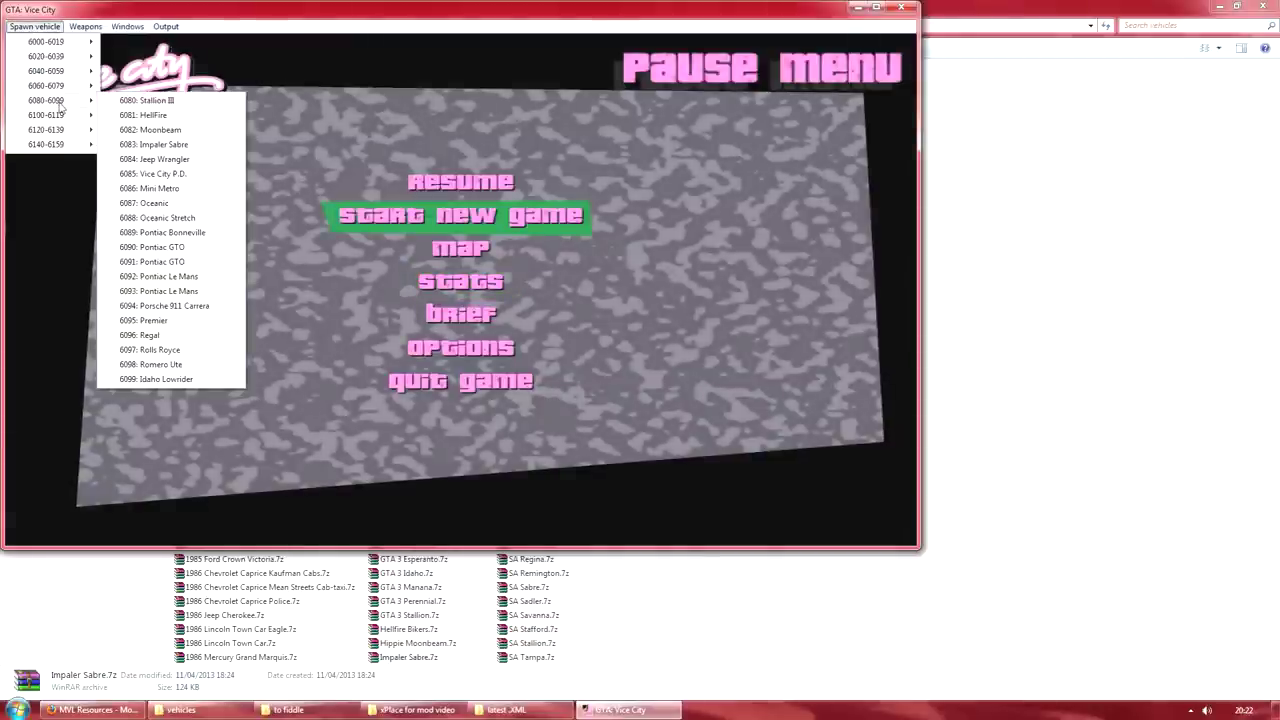
left_click(154, 144)
left_click(422, 176)
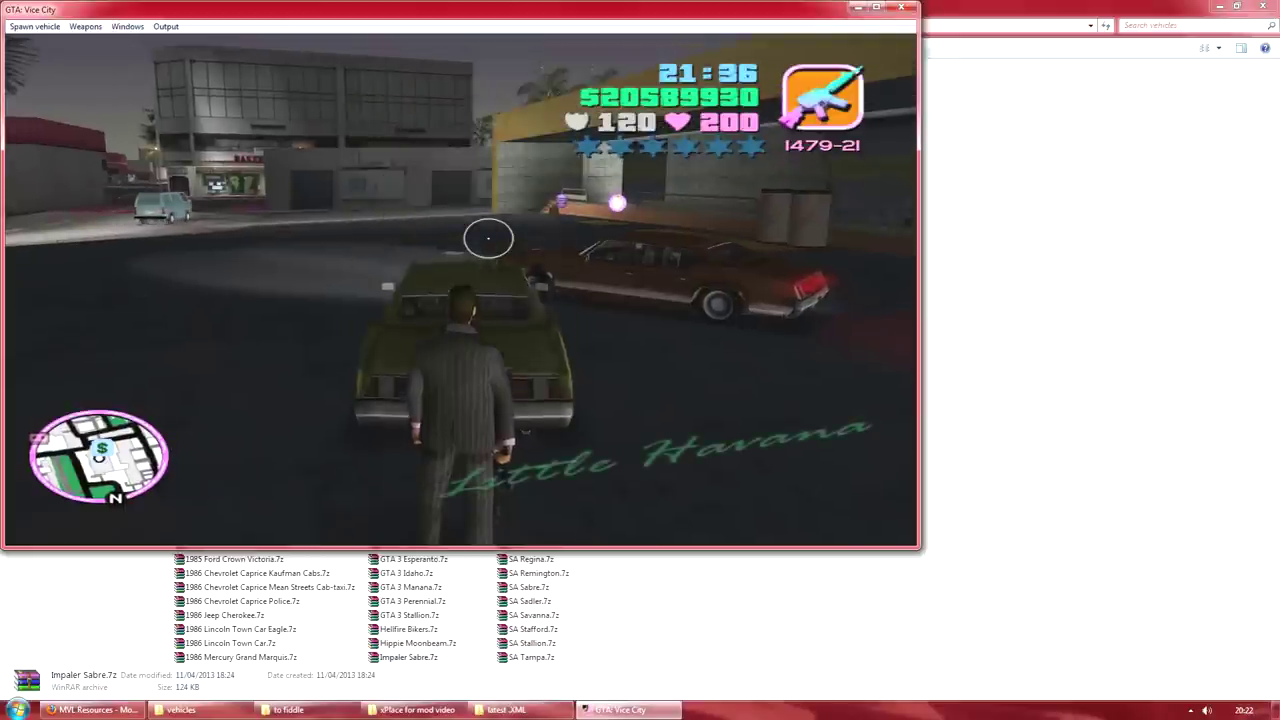
- Walk around the green and brown Impaler Sabres to compare them, and pause the game
key("w")
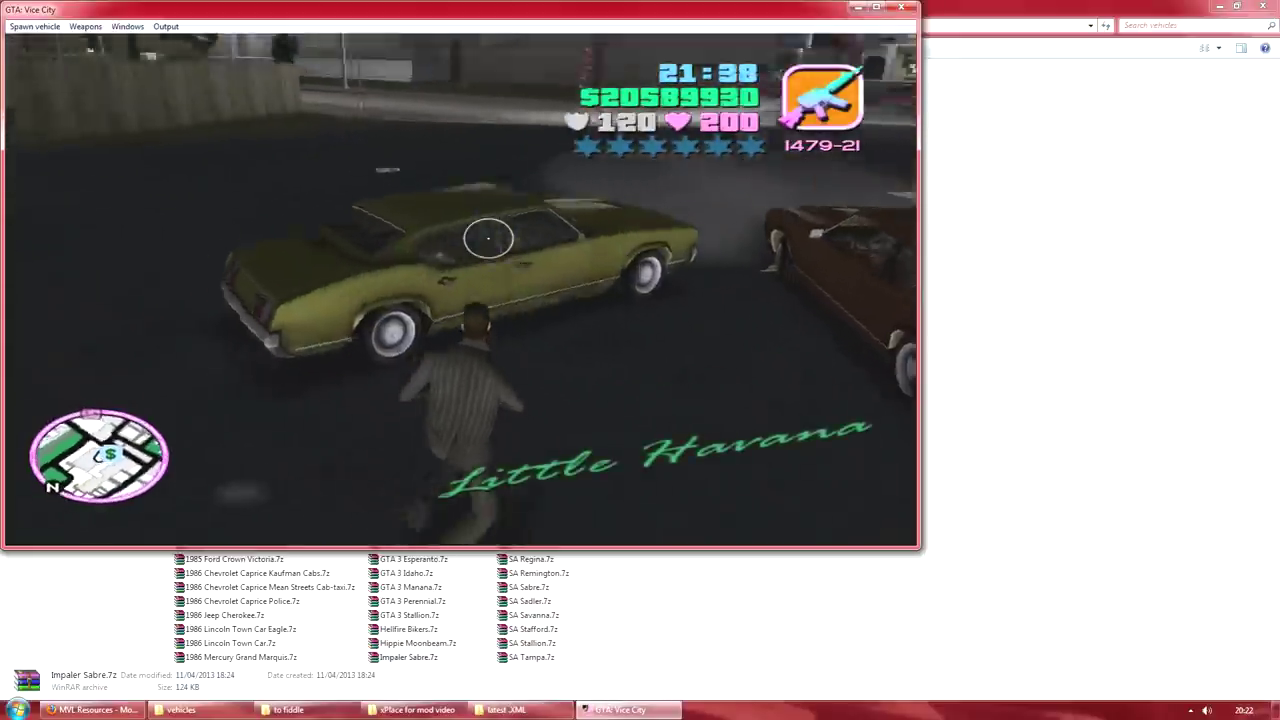
key("w")
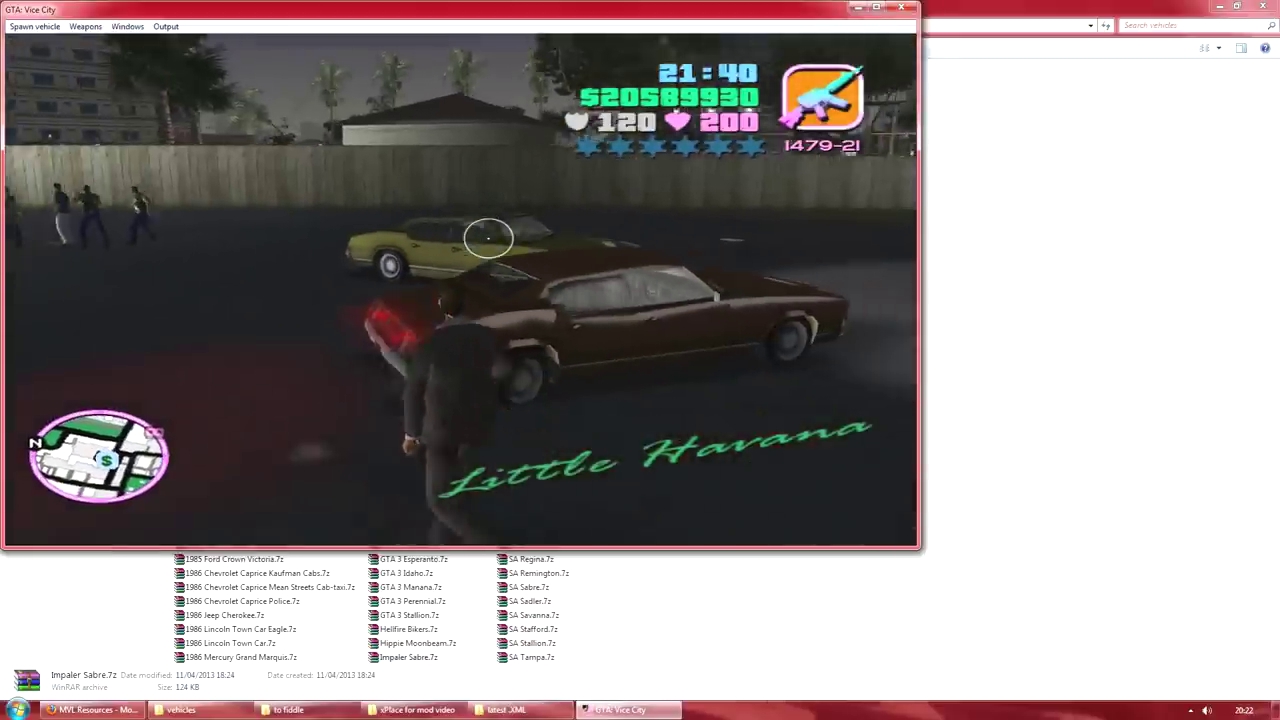
key("w")
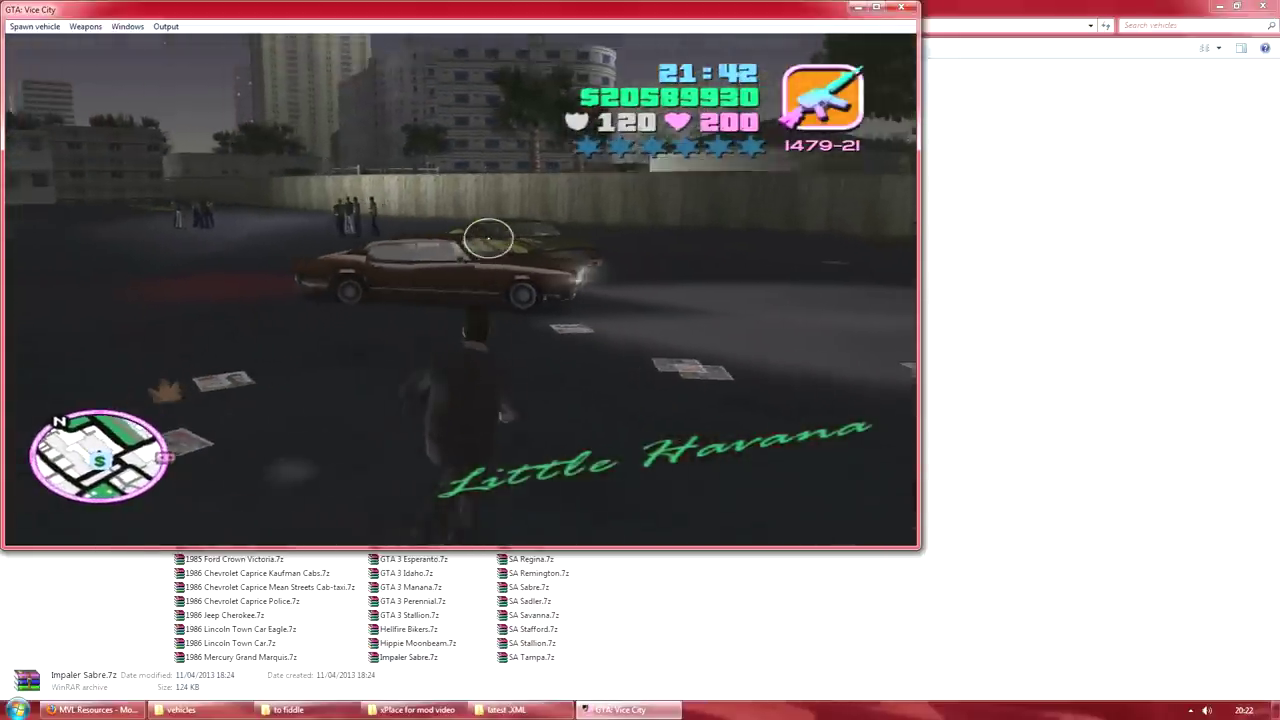
key("w")
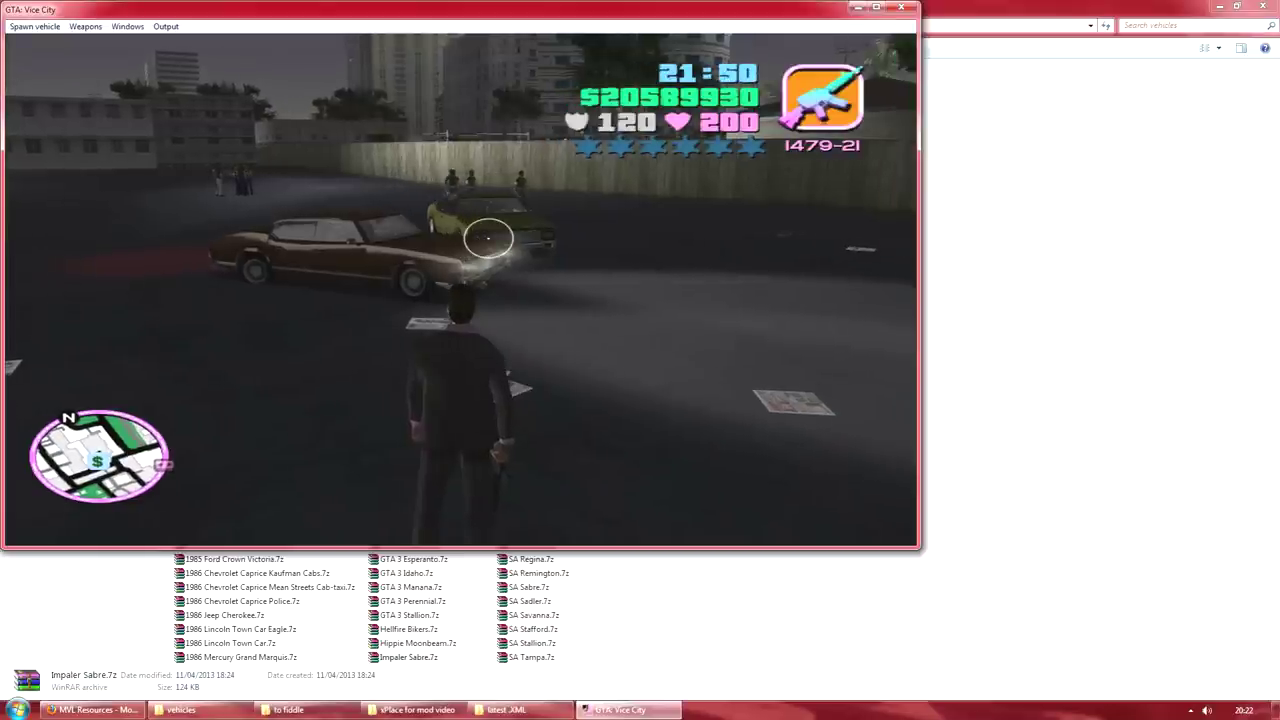
key("w")
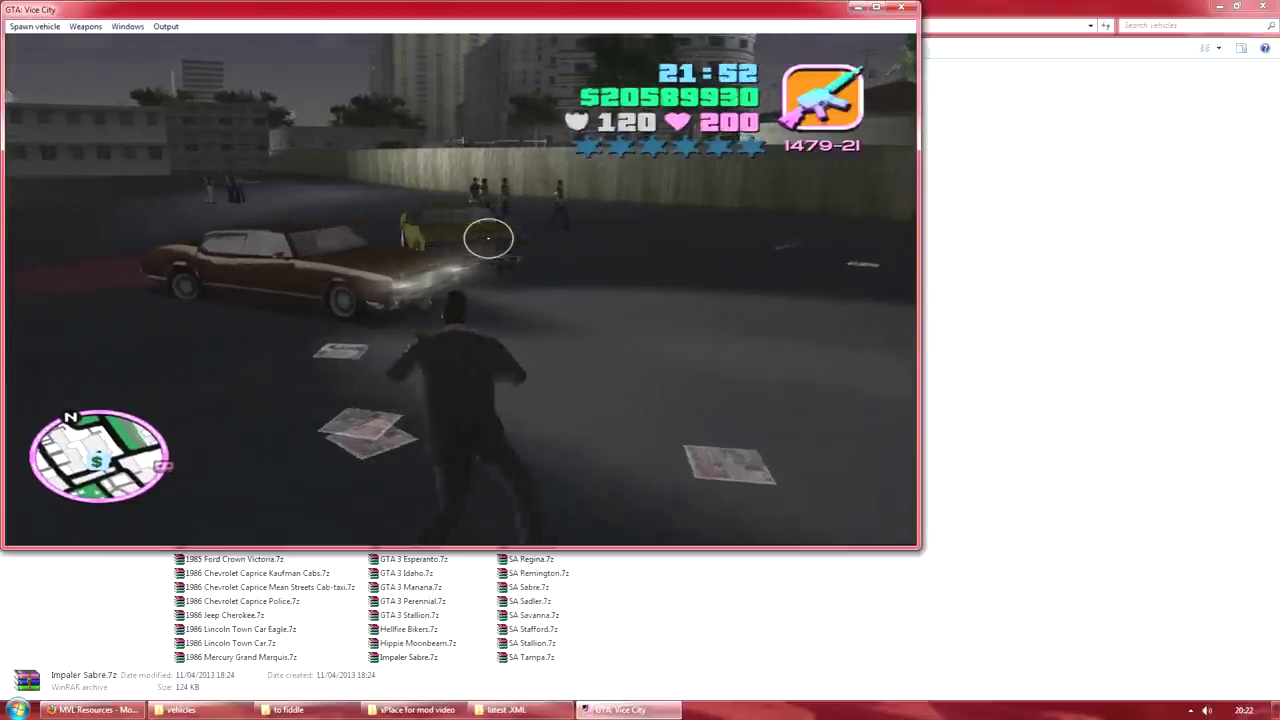
key("w")
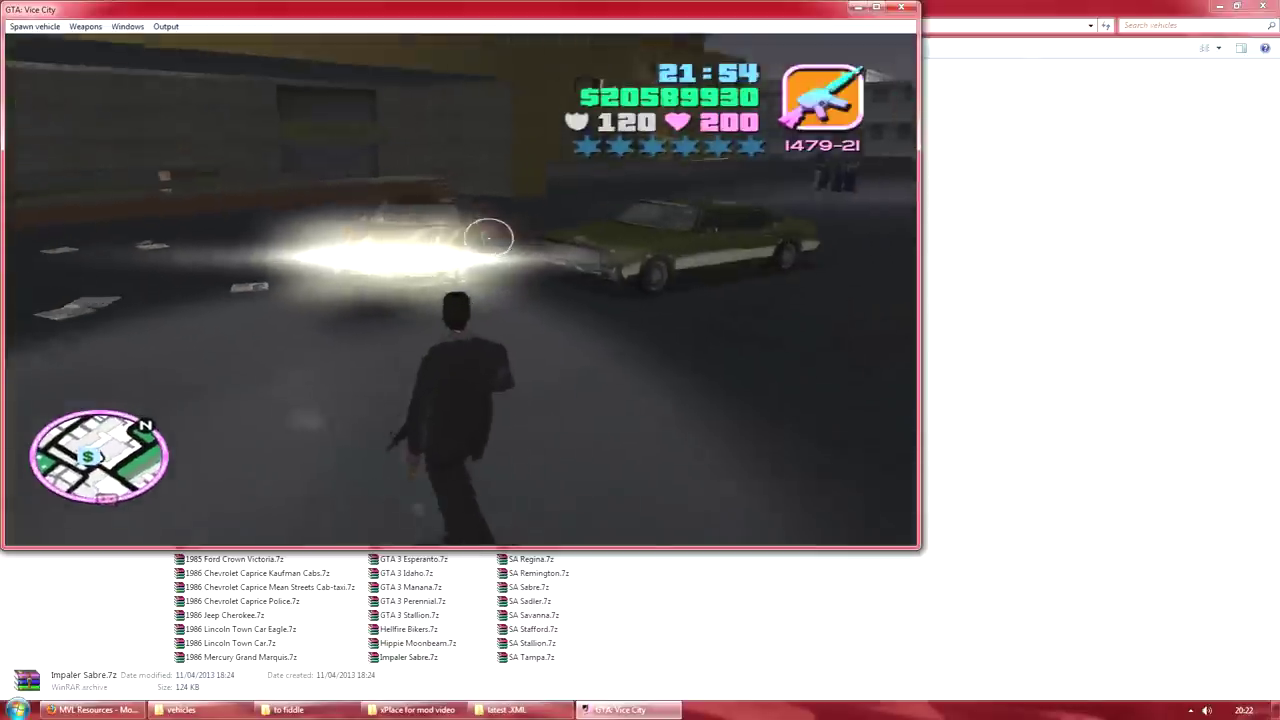
key("w")
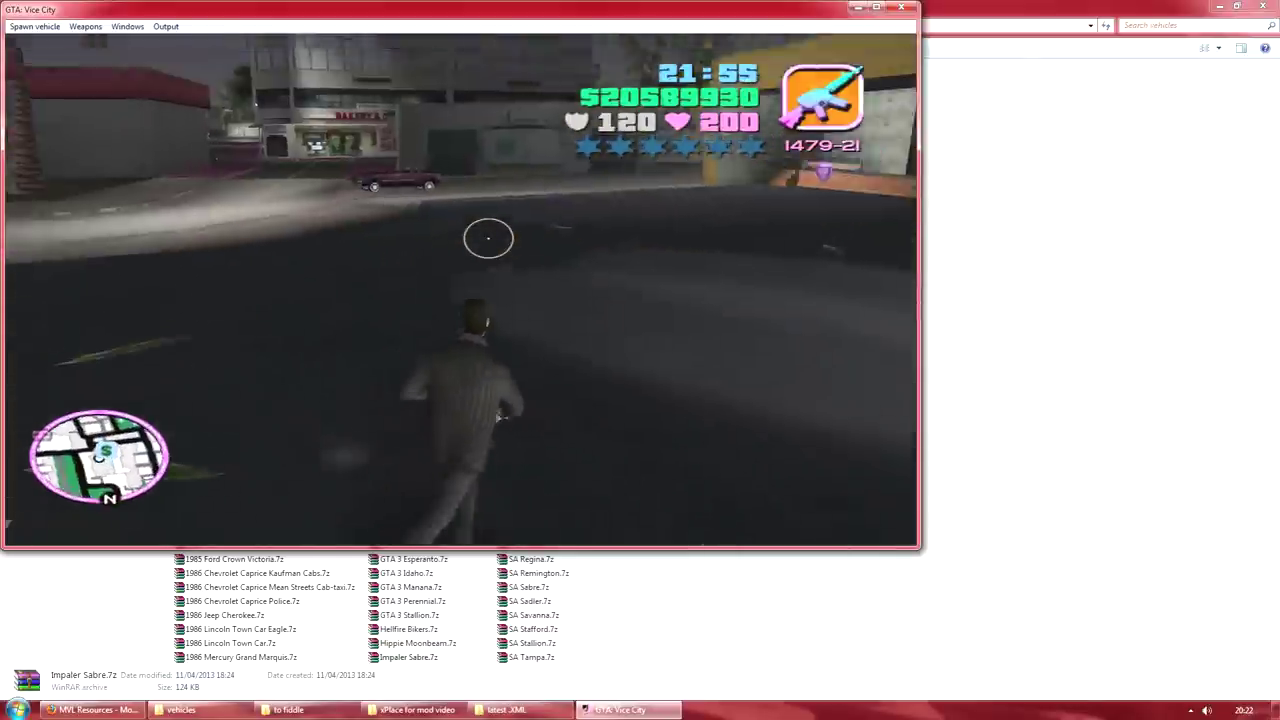
key("w")
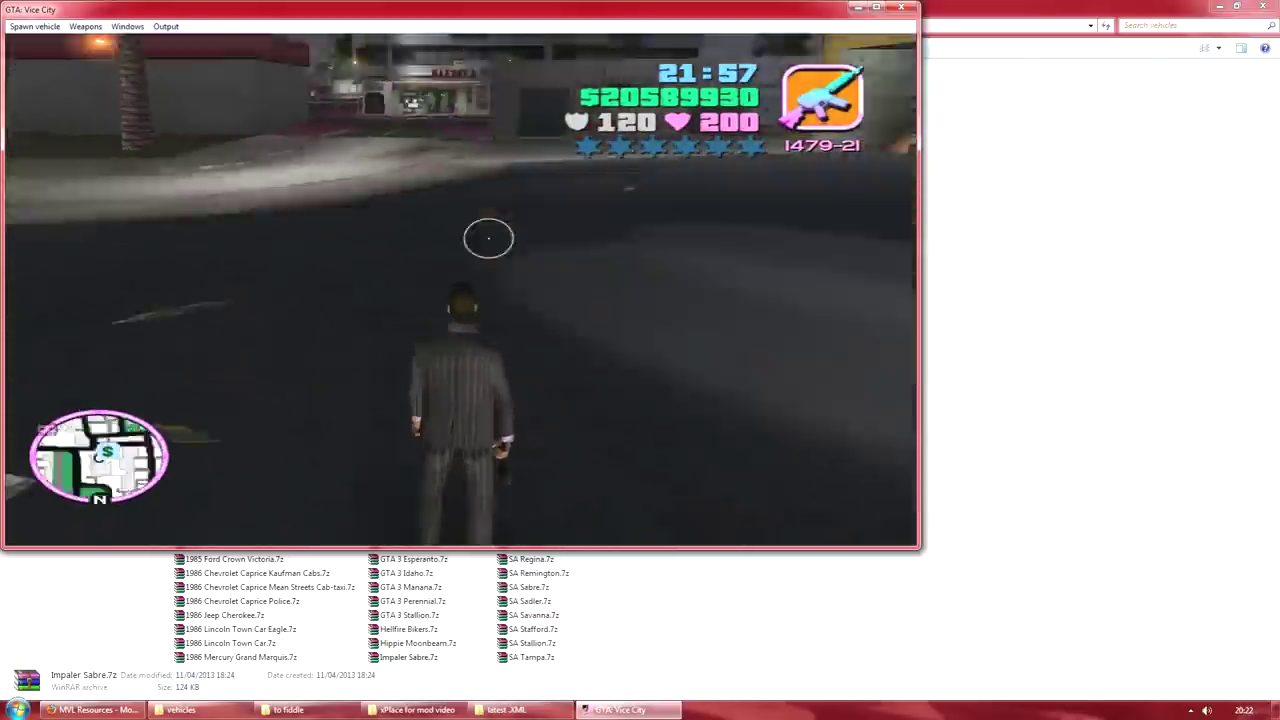
key("w")
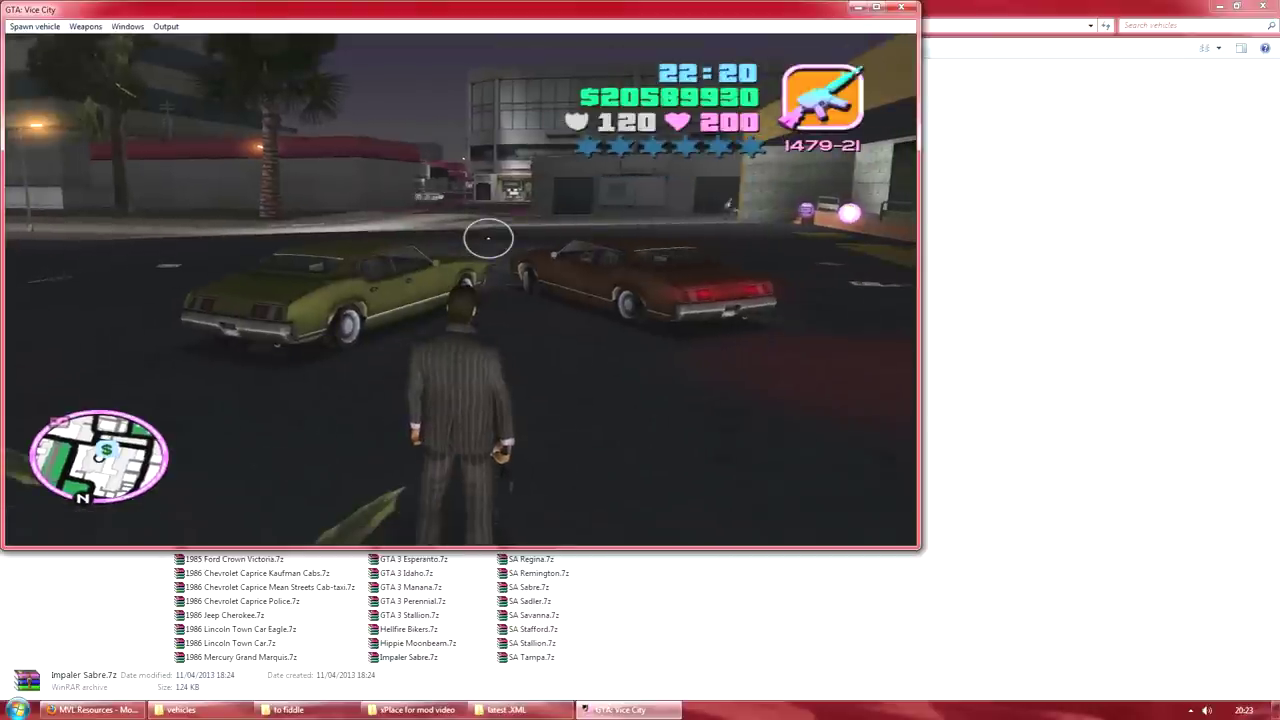
key("Escape")
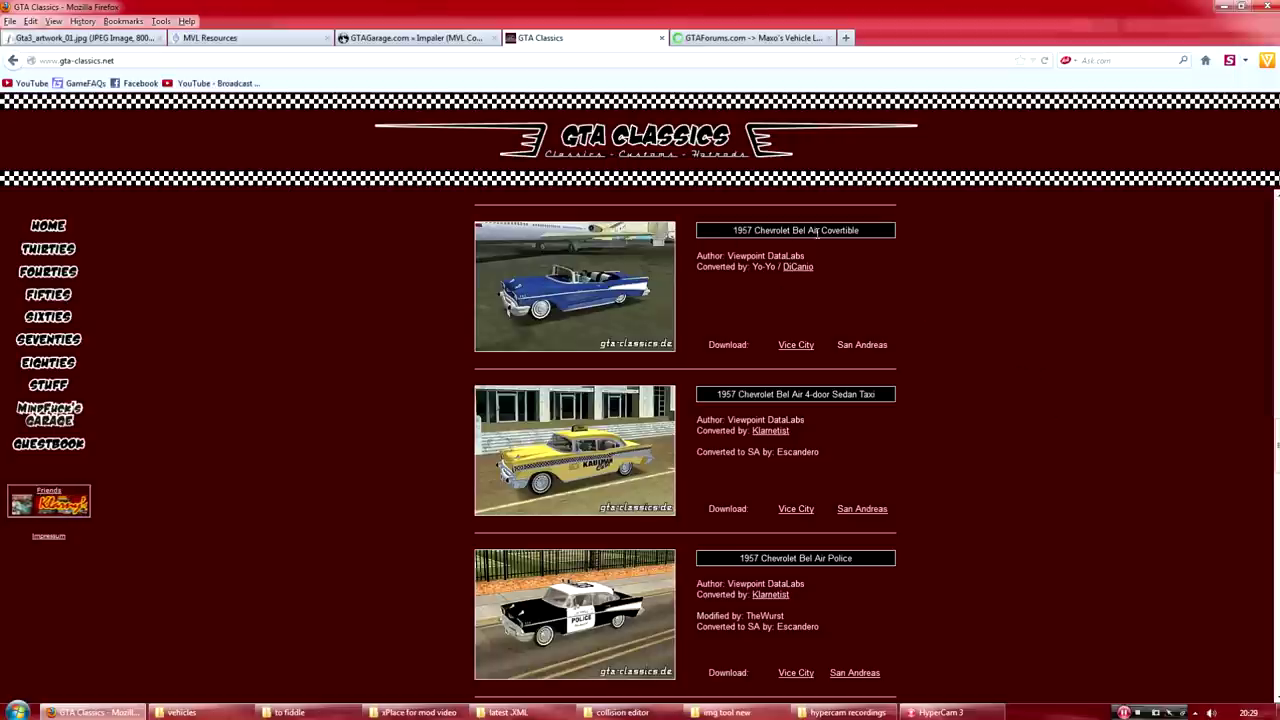
- On the GTA Classics site in Firefox, download the 1957 Chevrolet Bel Air Covertible for Vice City, saving 57BelAirCovertible.zip to the to fiddle folder
left_click(797, 345)
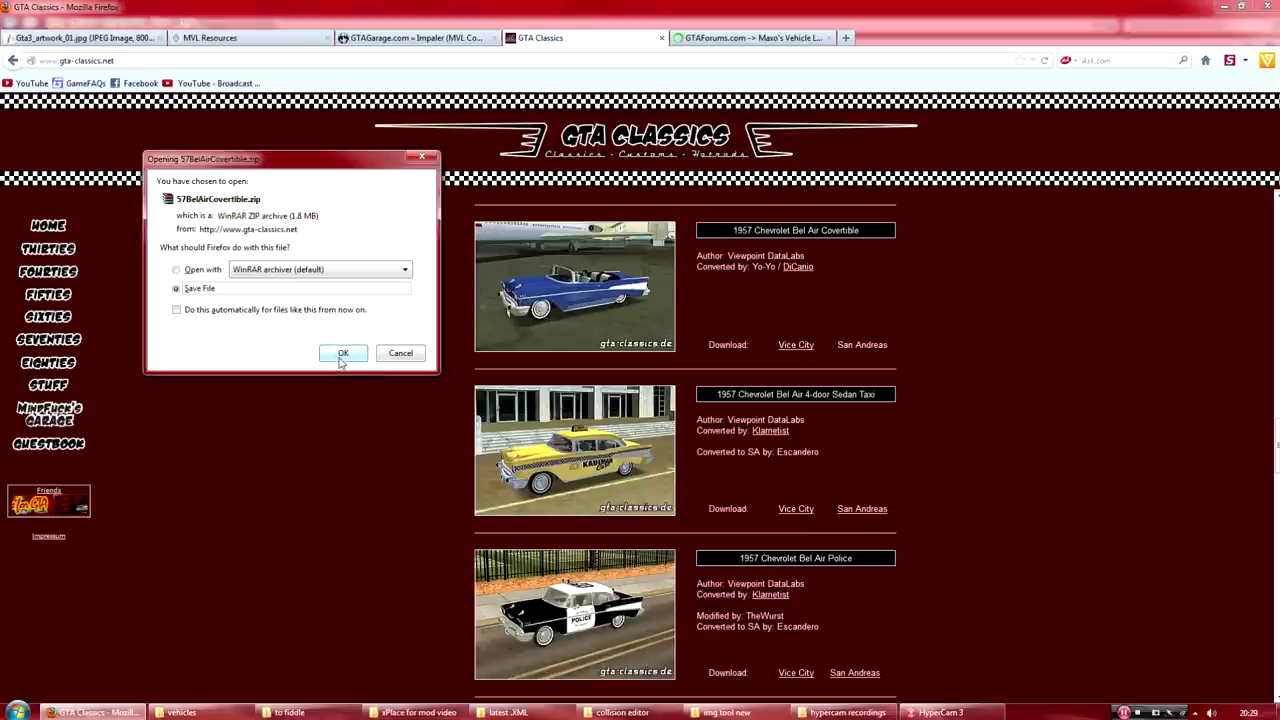
left_click(341, 354)
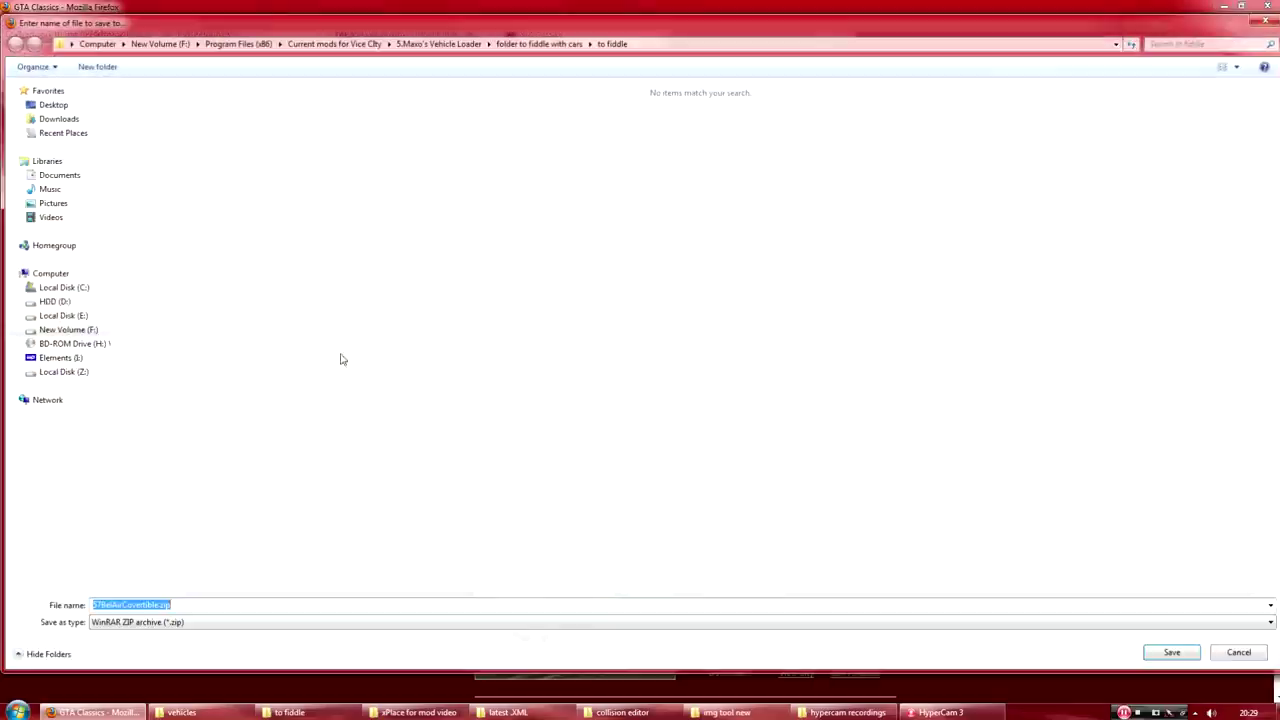
left_click(1166, 651)
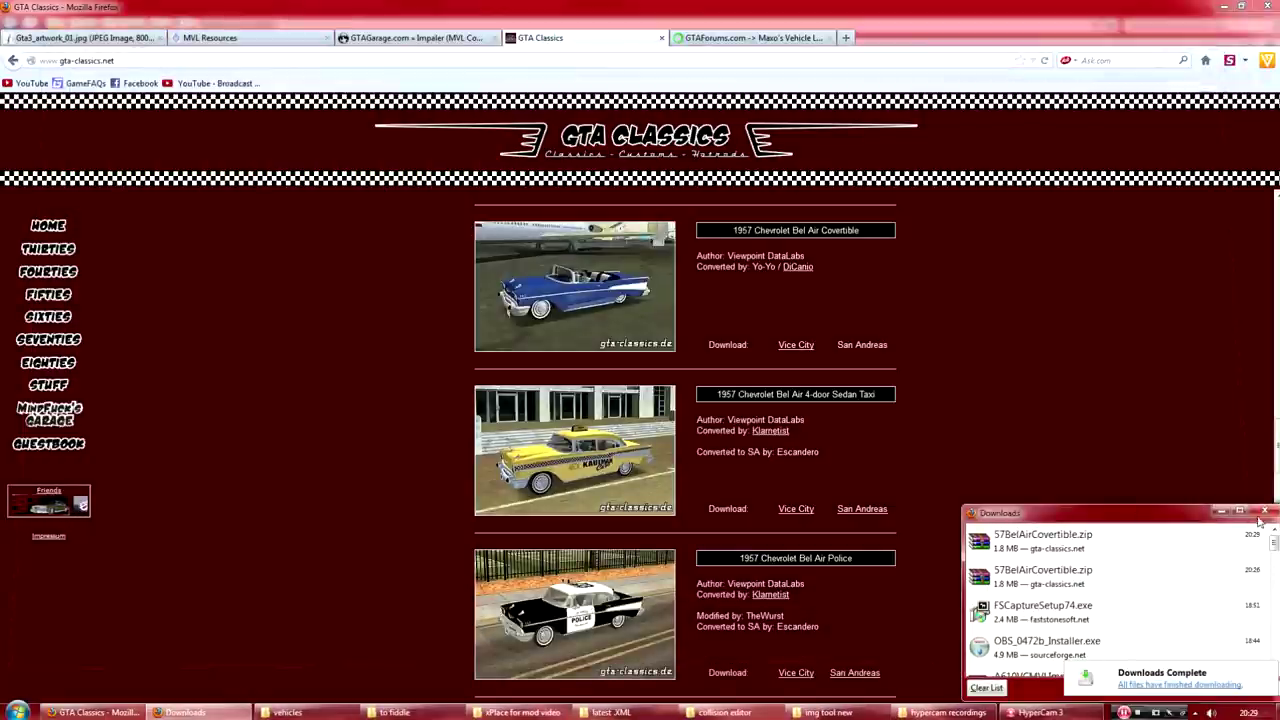
left_click(1264, 511)
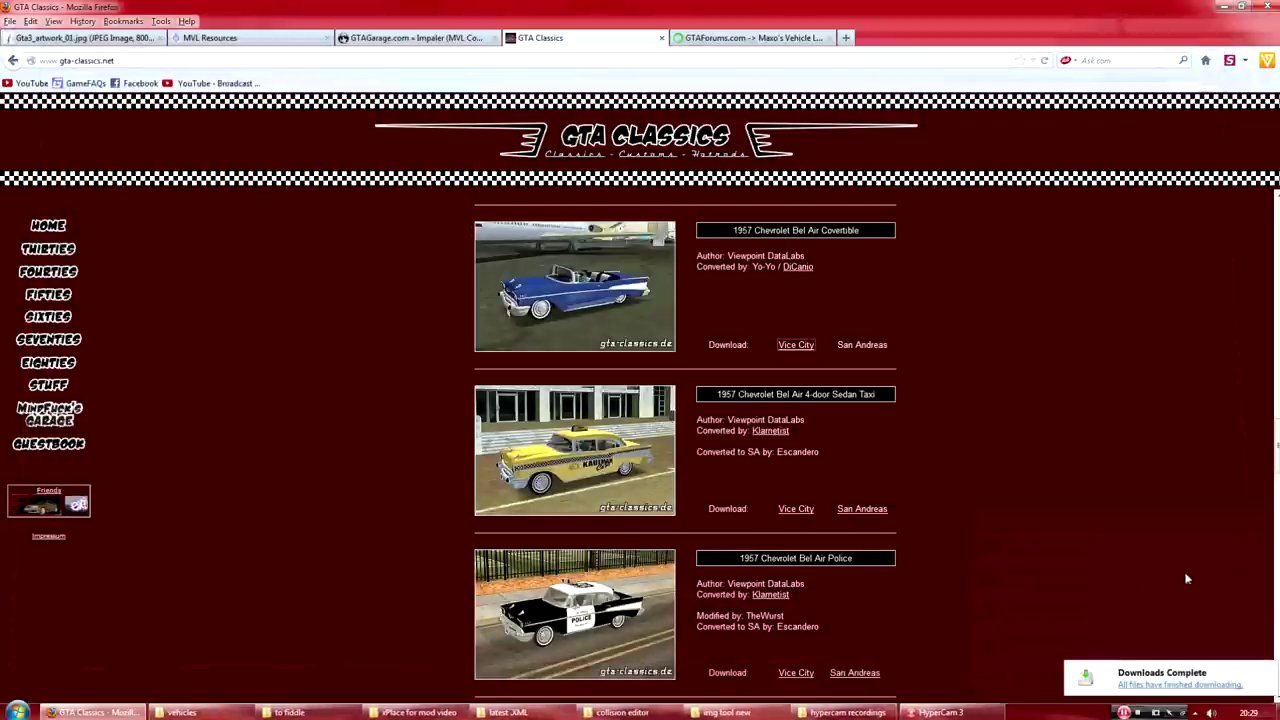
- Switch to the to fiddle folder in Explorer and extract 57BelAirCovertible.zip there
left_click(1055, 587)
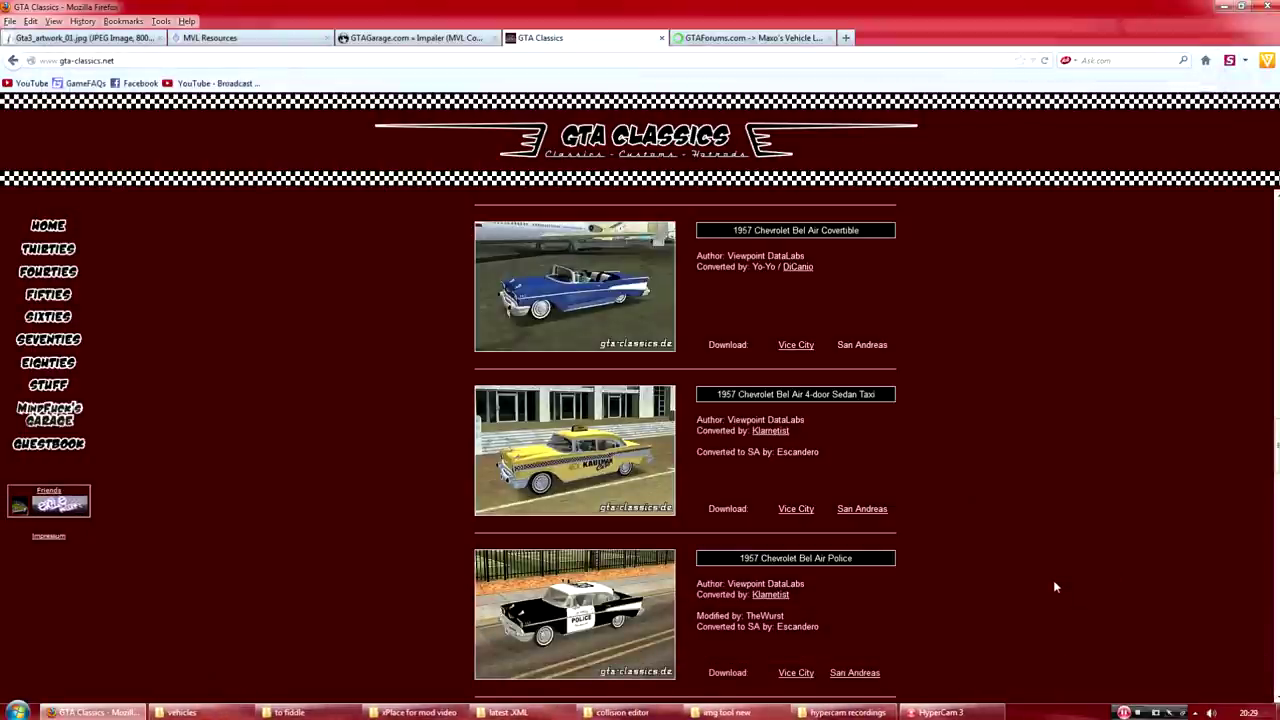
mouse_move(391, 715)
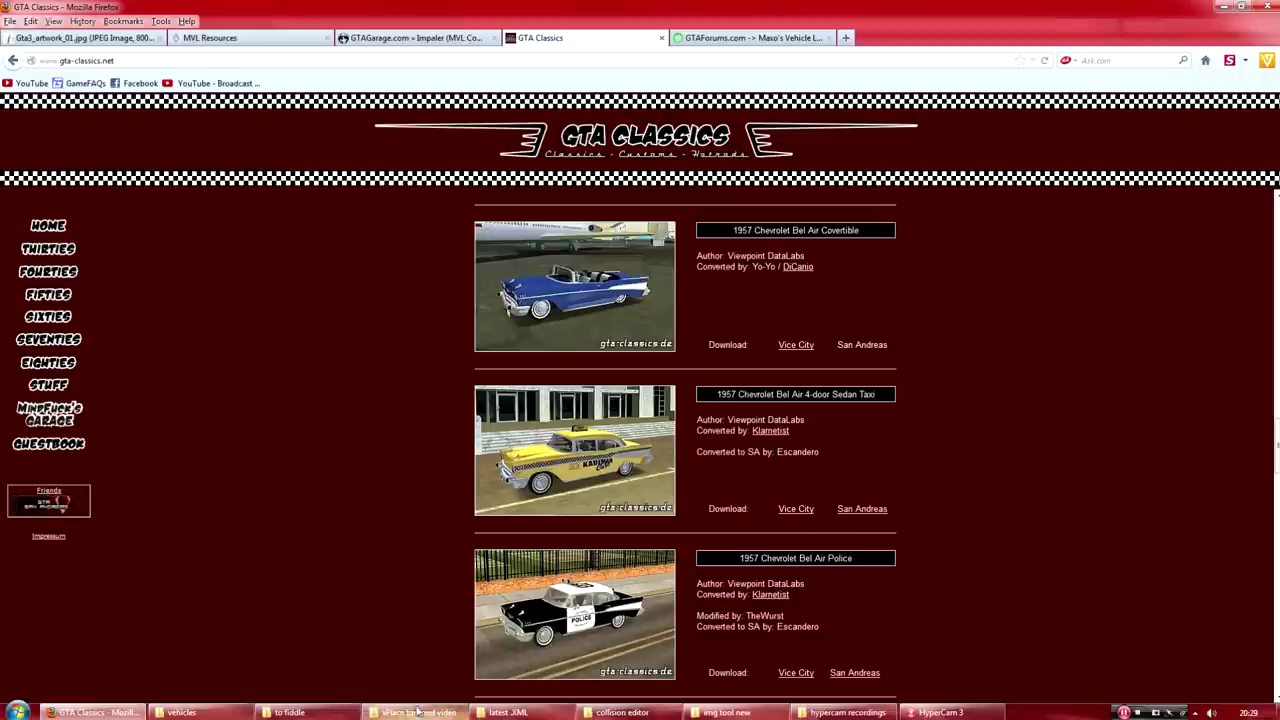
left_click(271, 714)
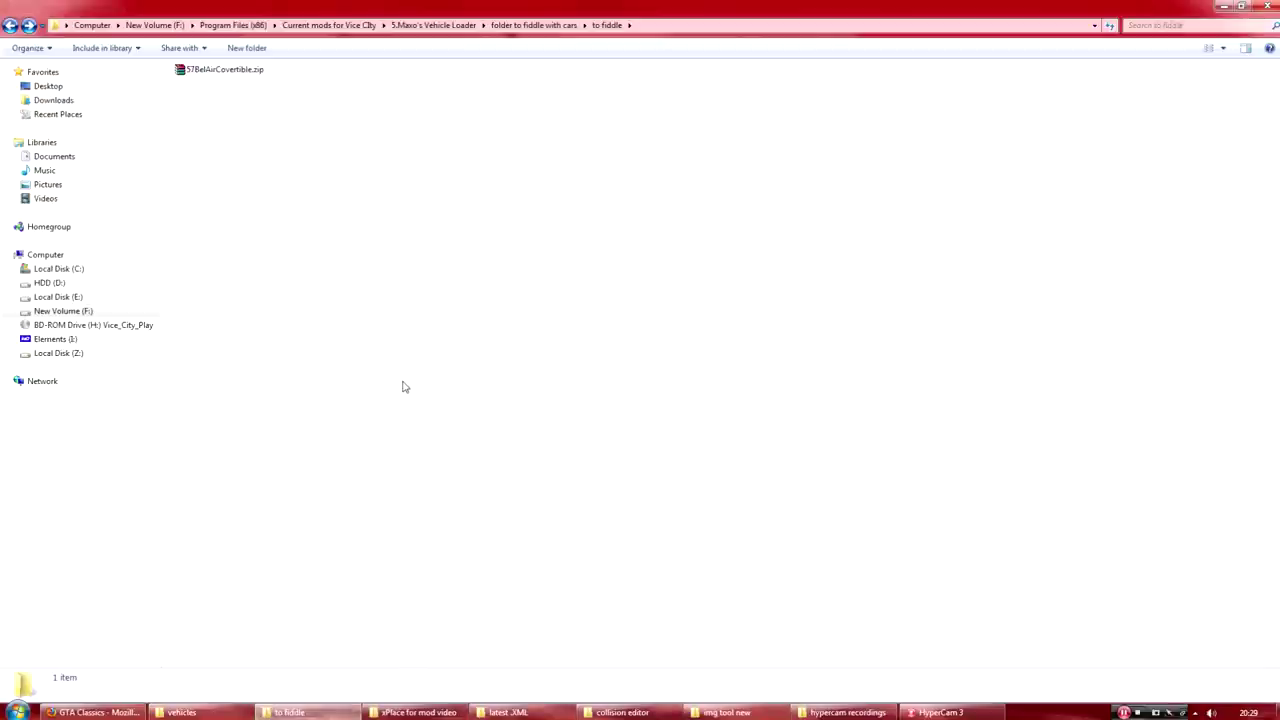
right_click(213, 72)
left_click(250, 138)
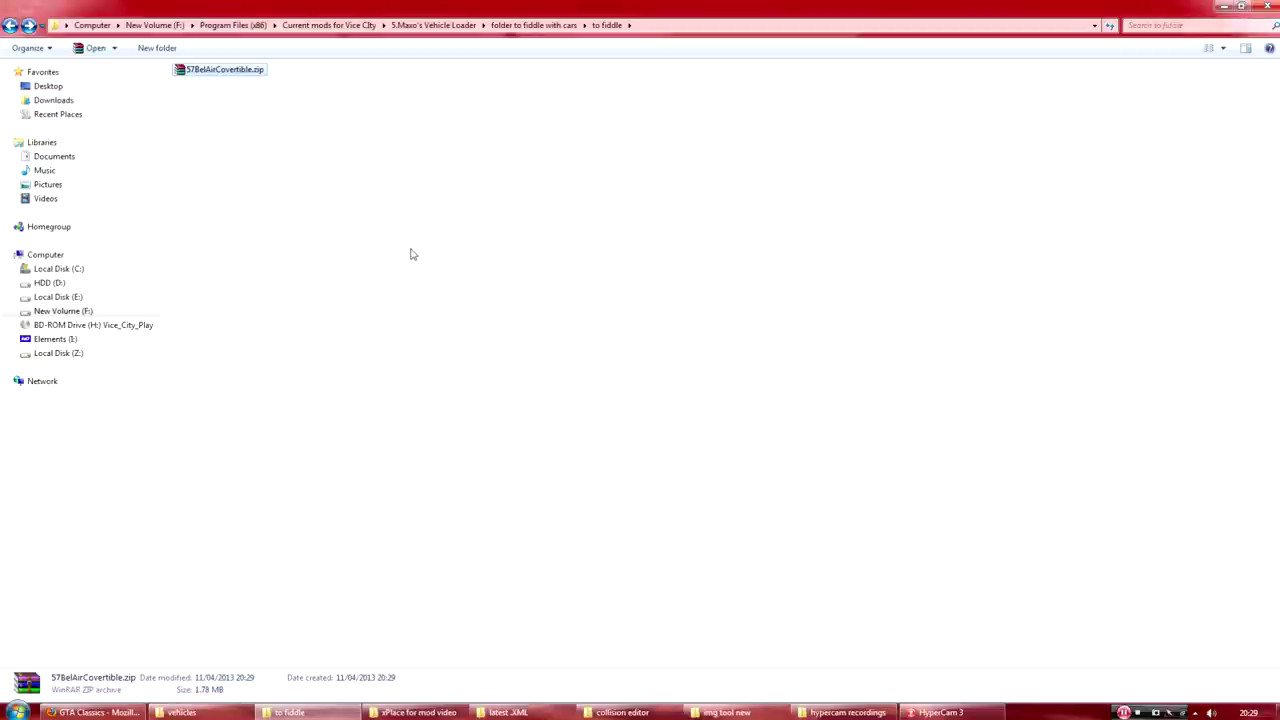
- Copy virgo.dff and virgo.txd from the MOD folder inside the extracted VC.Chevrolet.Bel.Air.1957_by_YoYo folder into the to fiddle folder
double_click(203, 72)
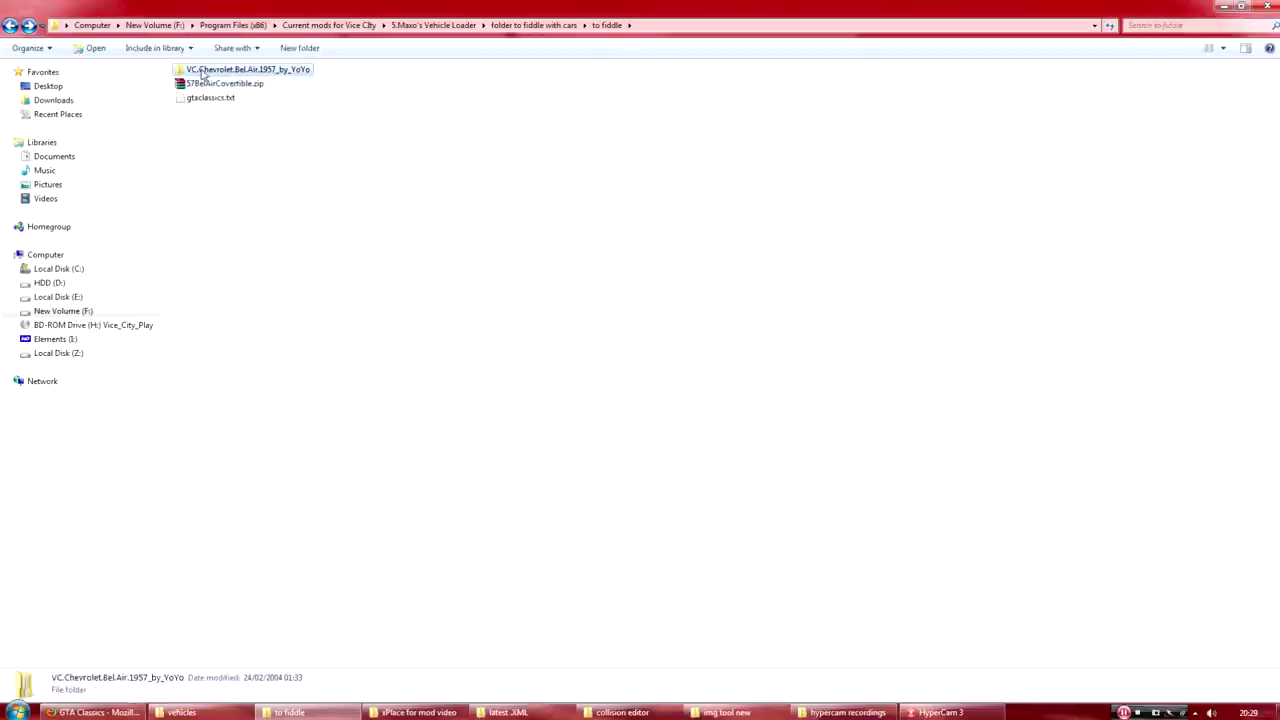
double_click(234, 70)
double_click(195, 72)
left_click_drag(225, 172, 175, 92)
right_click(203, 100)
left_click(234, 272)
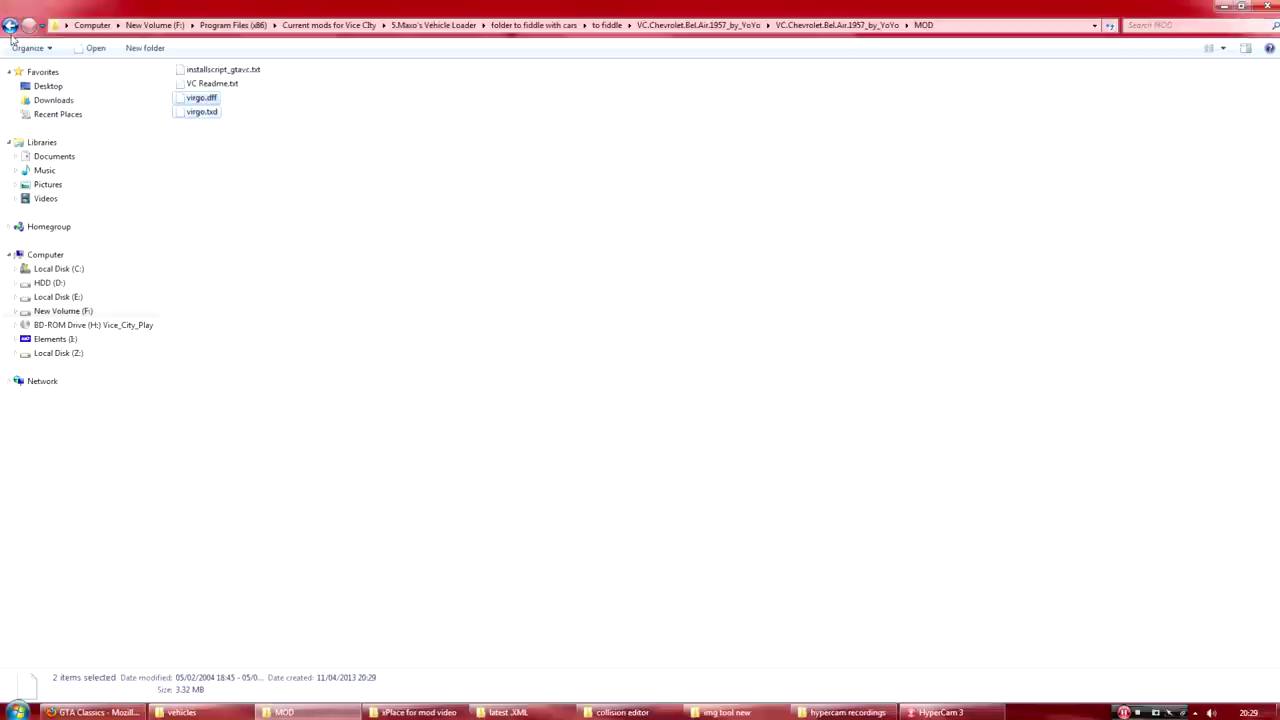
left_click(11, 27)
left_click(11, 27)
left_click(11, 27)
key("Return")
right_click(209, 194)
left_click(248, 300)
- Delete the VC.Chevrolet.Bel.Air.1957_by_YoYo folder, 57BelAirCovertible.zip and gtaclassics.txt from the to fiddle folder
left_click_drag(337, 63, 232, 104)
key("Delete")
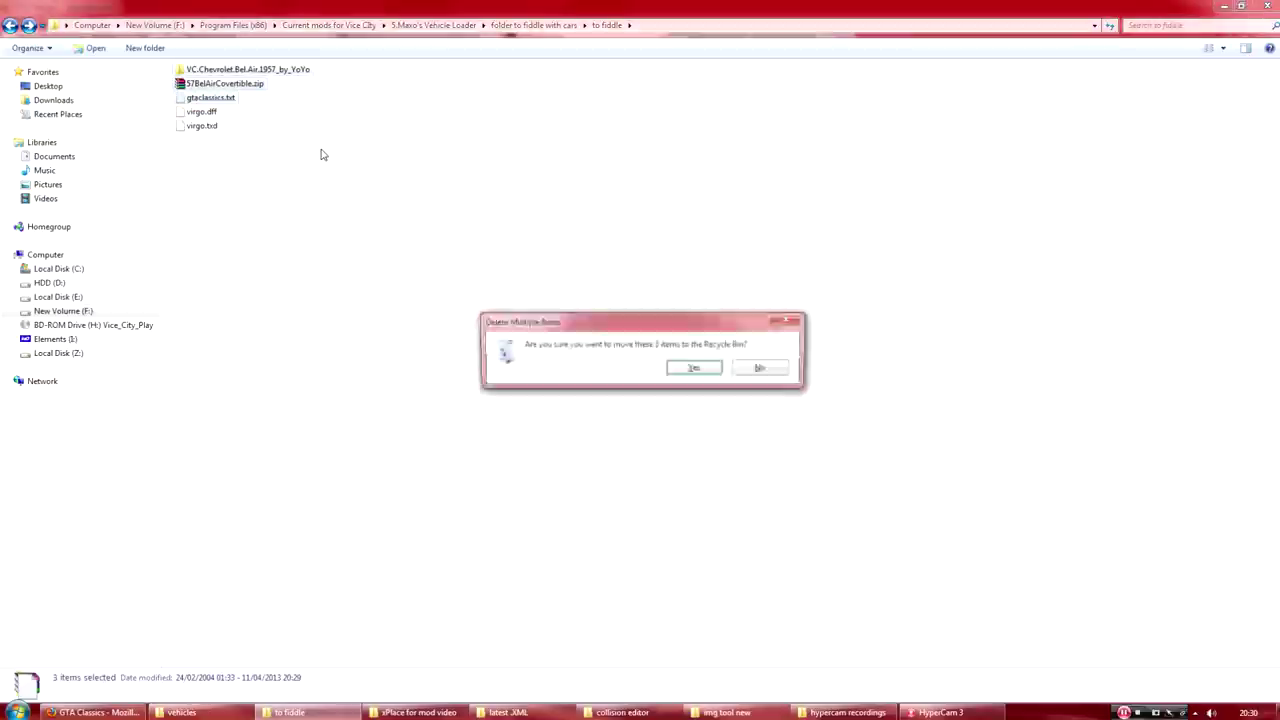
key("Return")
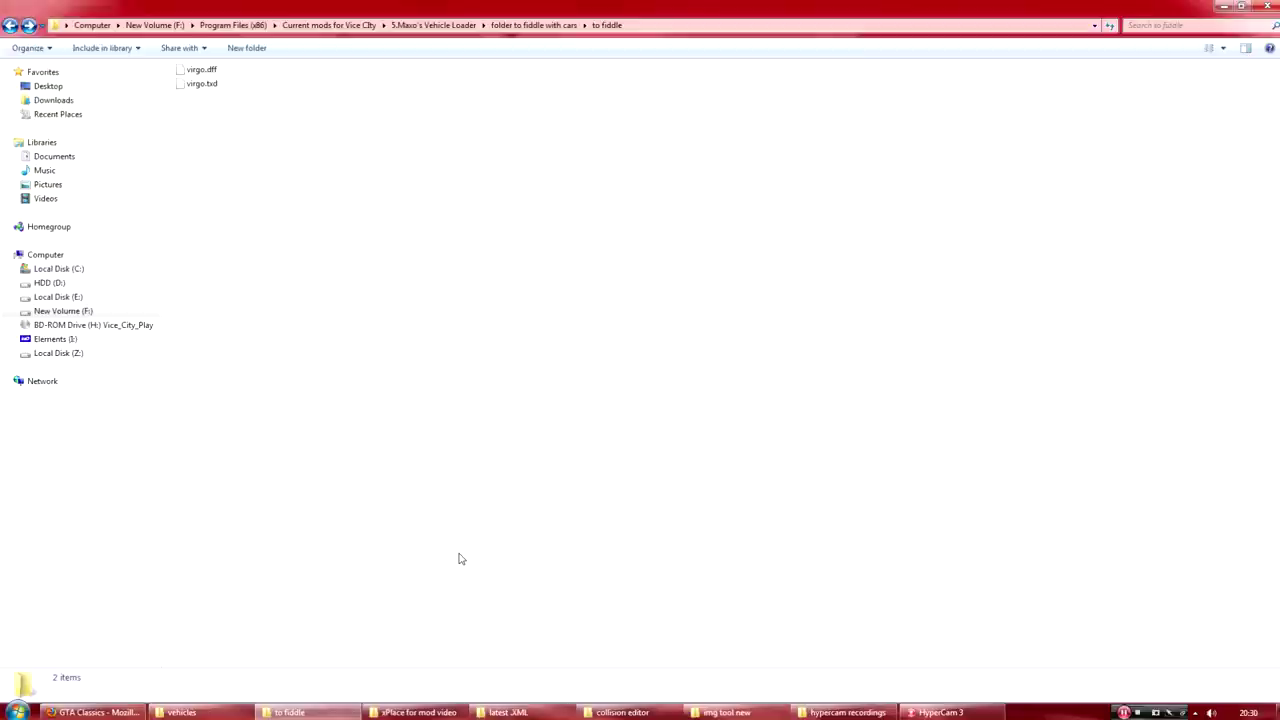
- Launch CollEditor.exe from the collision editor folder and allow it to run
left_click(622, 712)
left_click(209, 72)
double_click(209, 72)
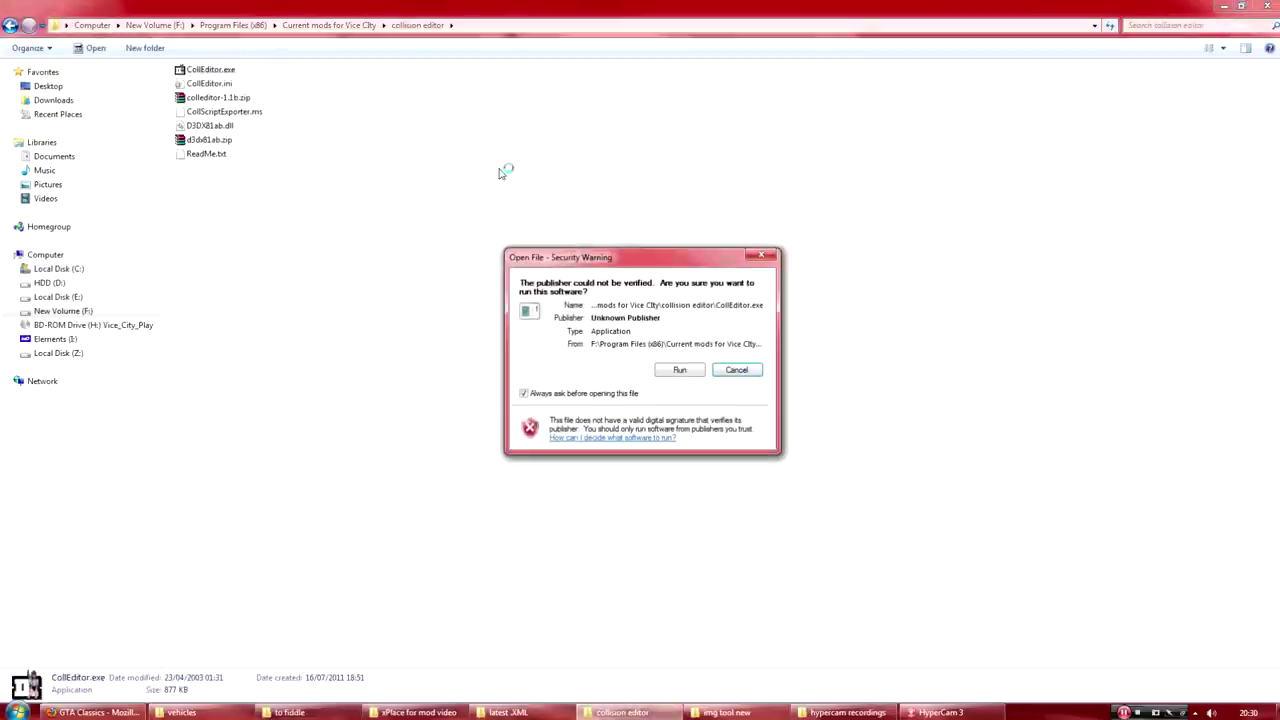
left_click(679, 370)
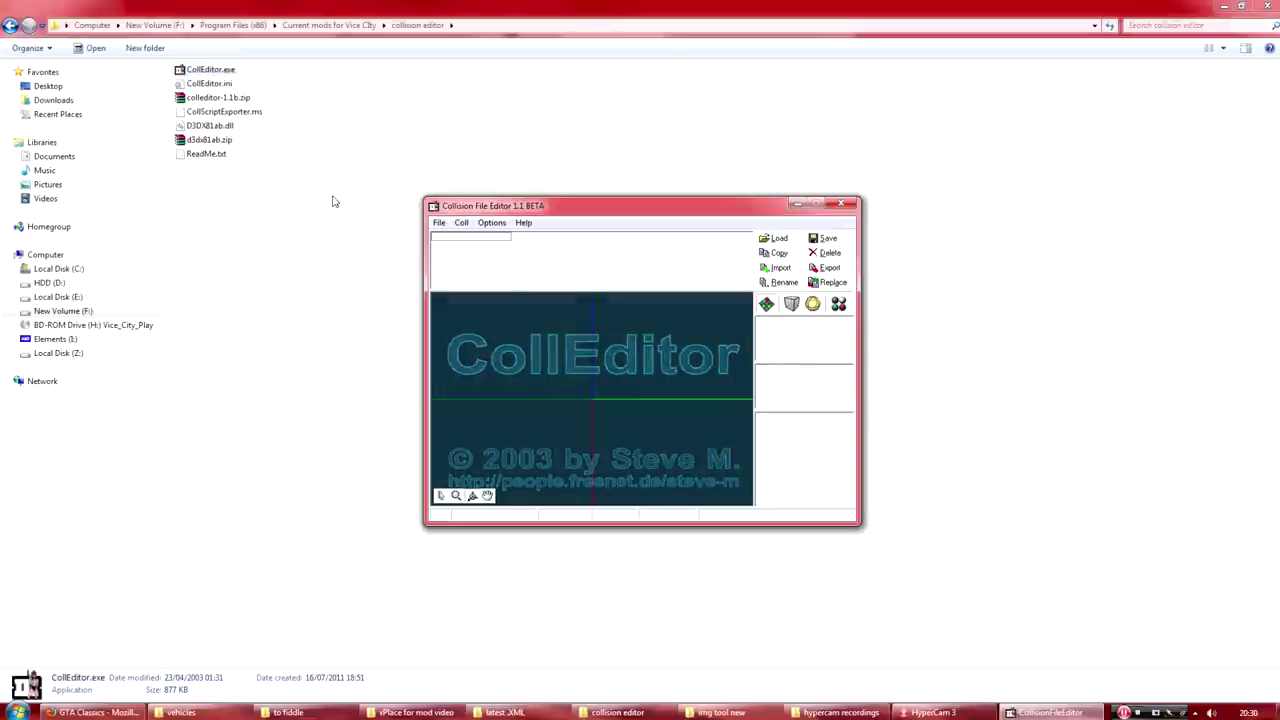
- Load vehicles.col from the game's models\coll folder into Collision File Editor
left_click(439, 222)
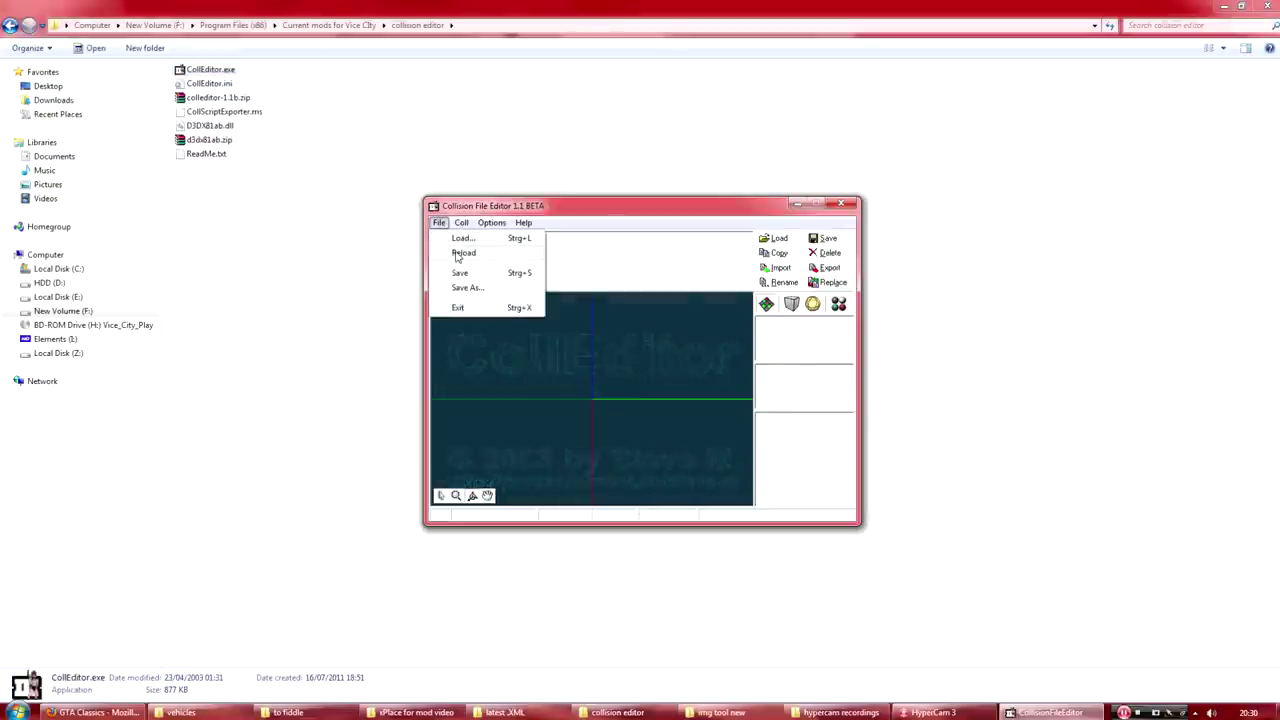
left_click(449, 240)
left_click(126, 138)
left_click(299, 94)
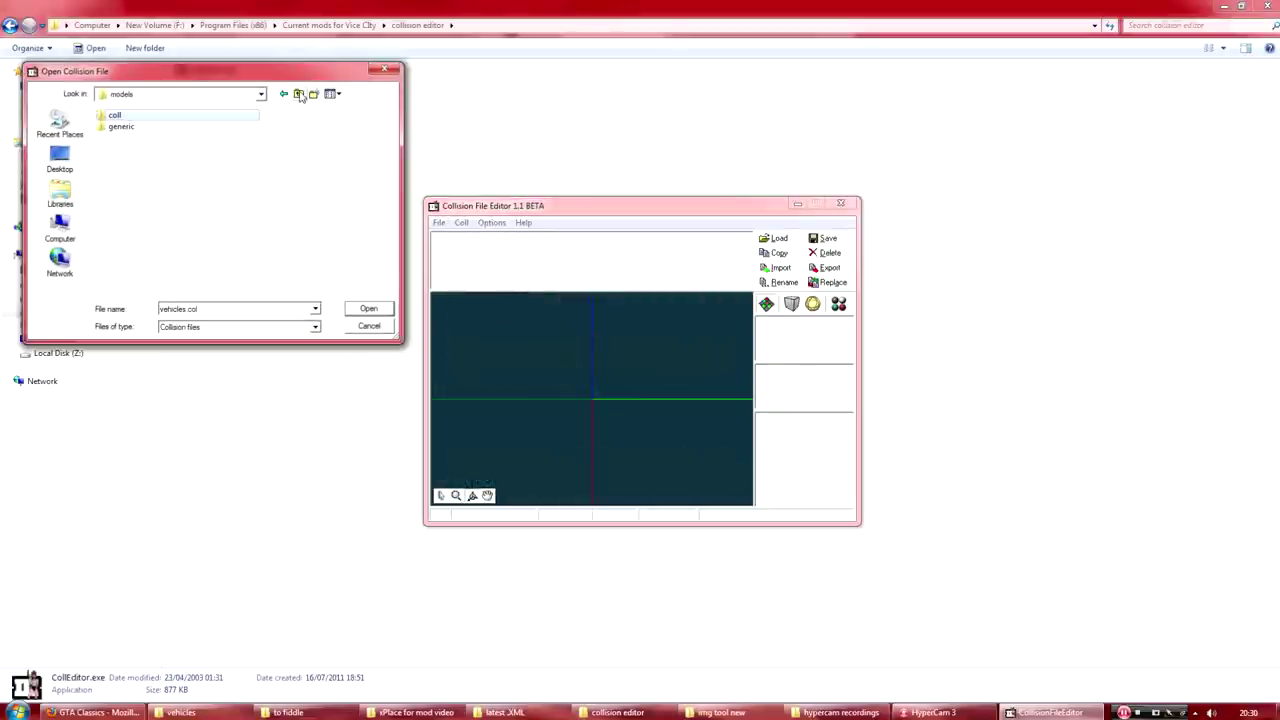
left_click(299, 94)
double_click(118, 161)
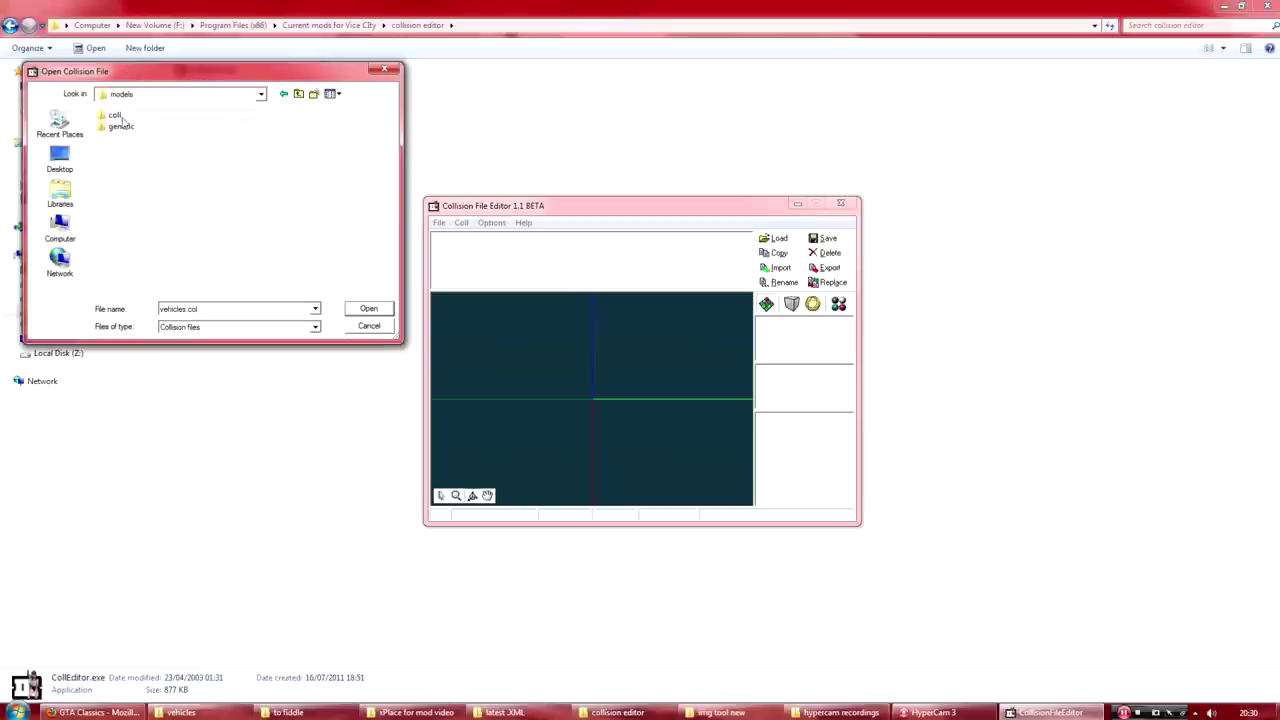
double_click(118, 116)
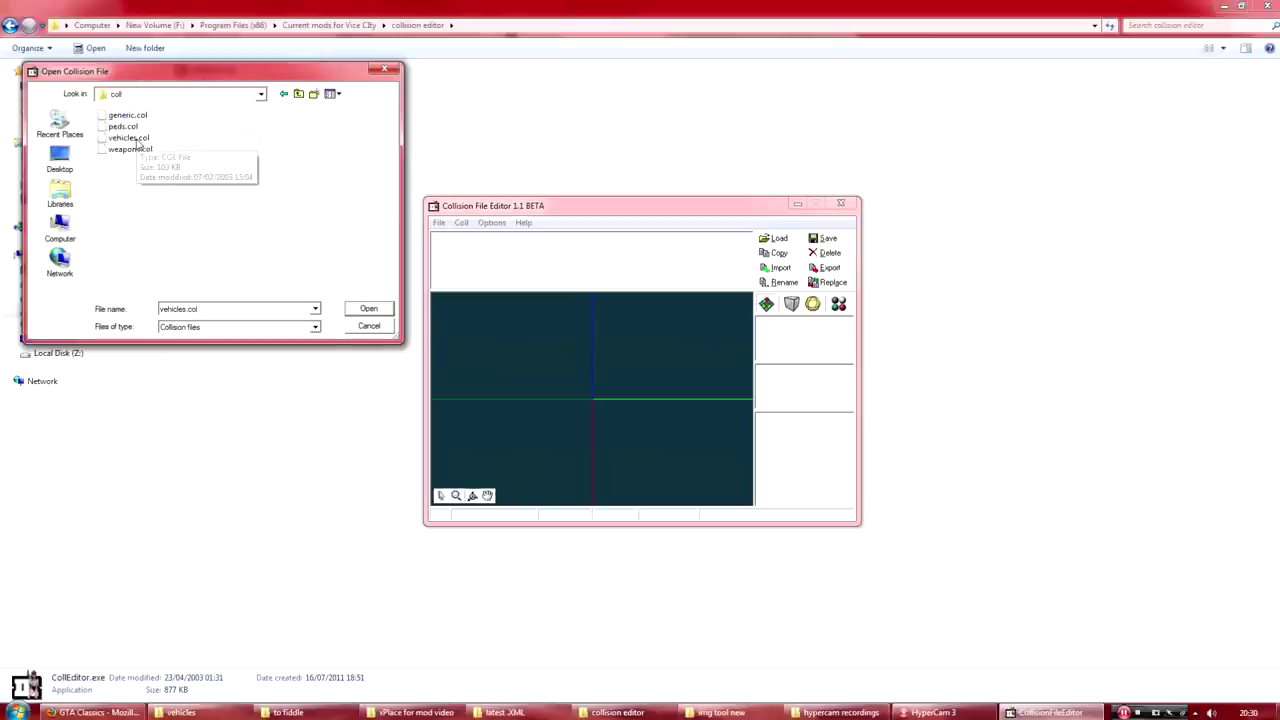
left_click(367, 309)
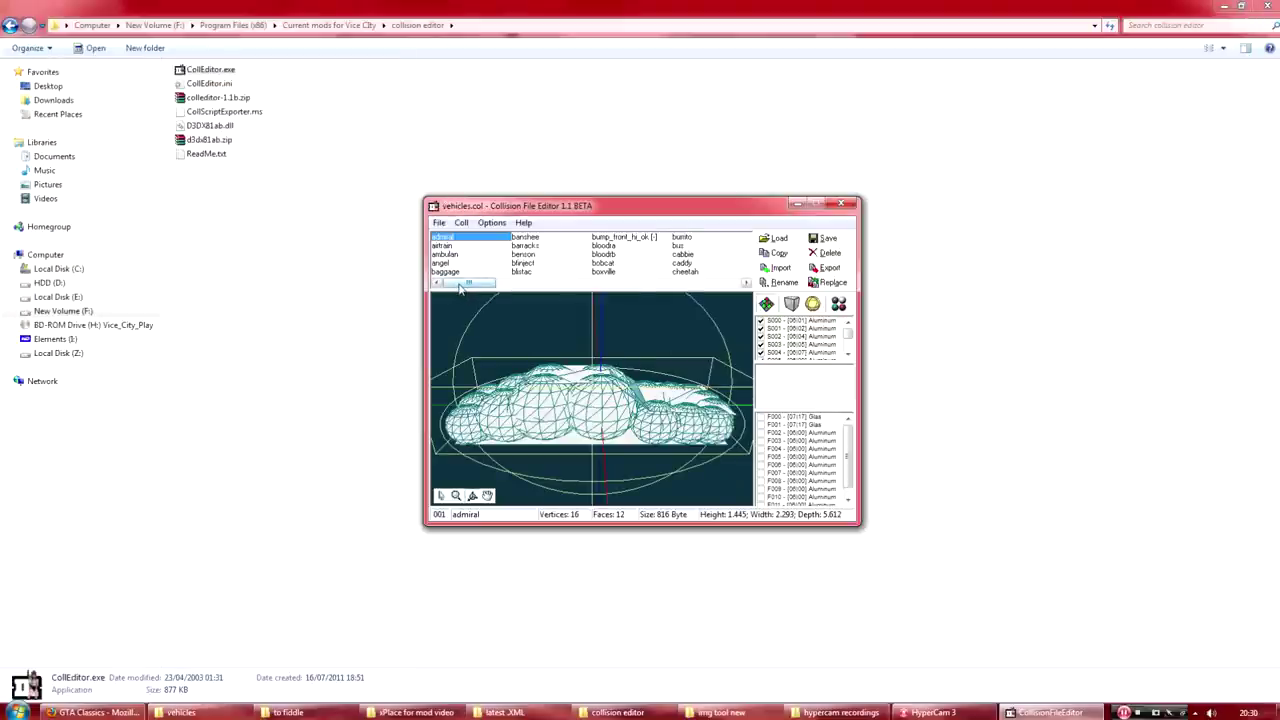
- Export the oceanic collision from vehicles.col to the to fiddle folder under the name oceanic, and close Collision File Editor
left_click_drag(460, 287, 586, 288)
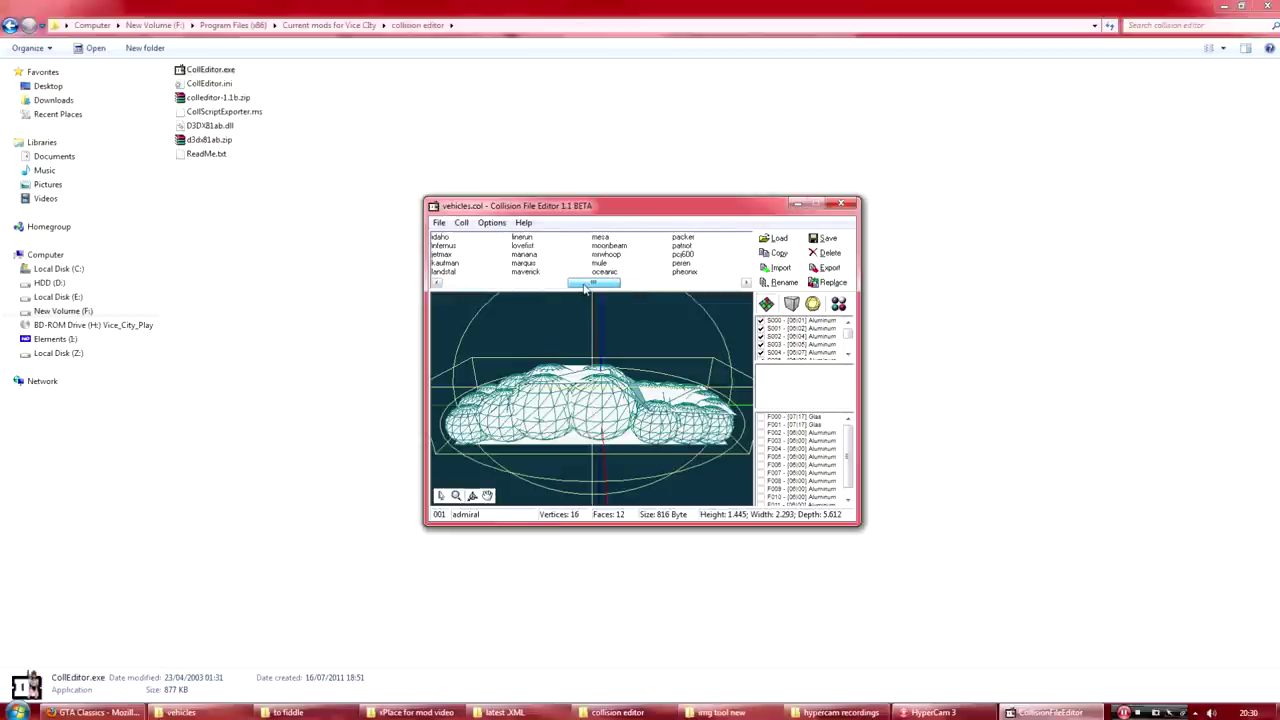
key("o")
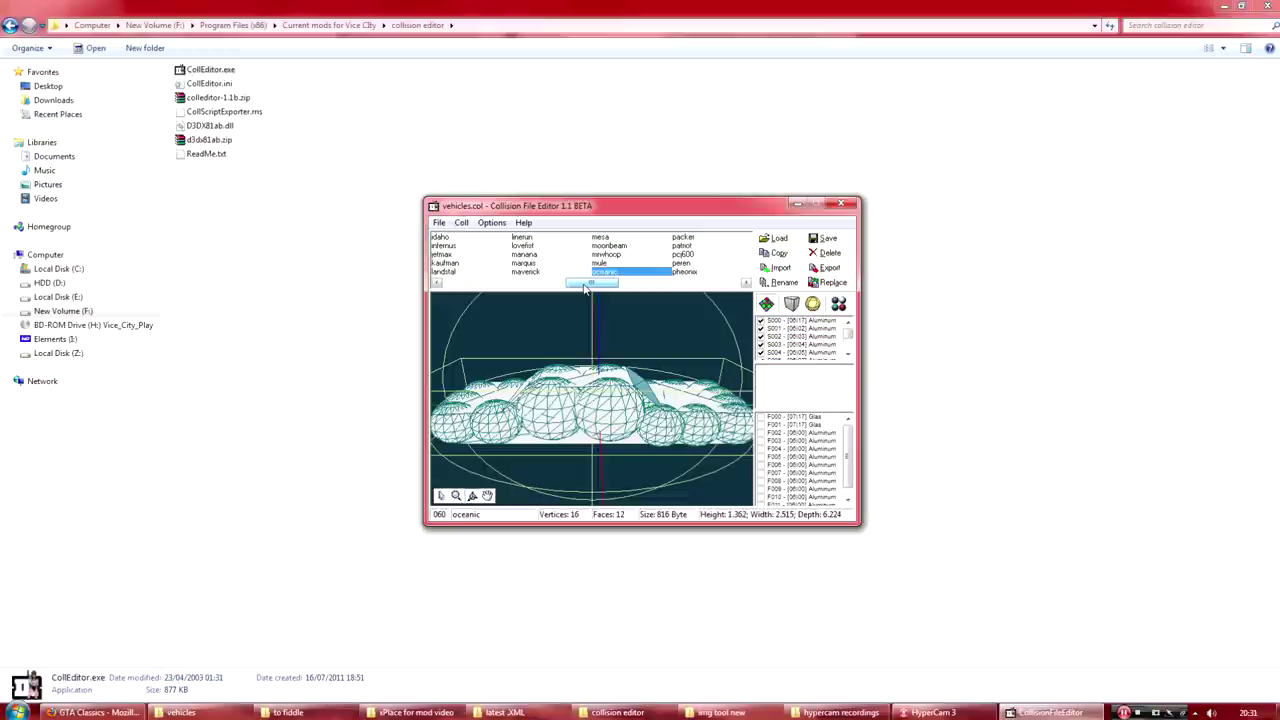
left_click(826, 267)
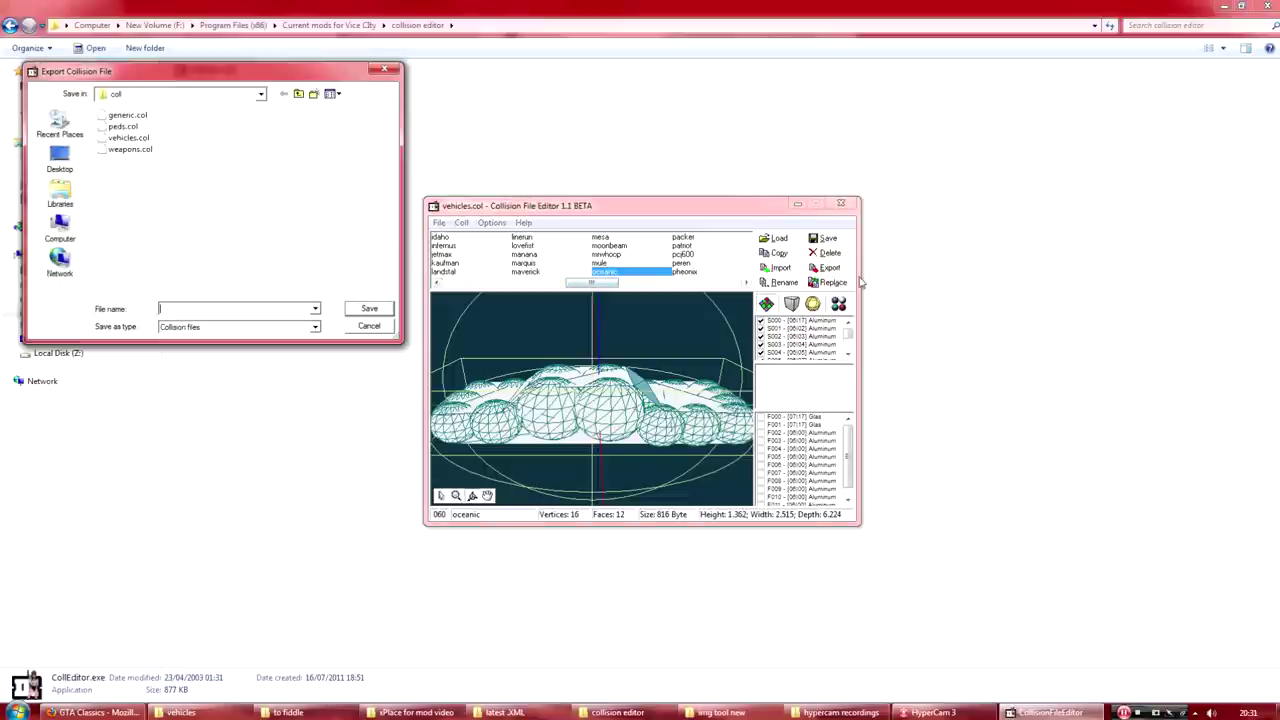
left_click(298, 94)
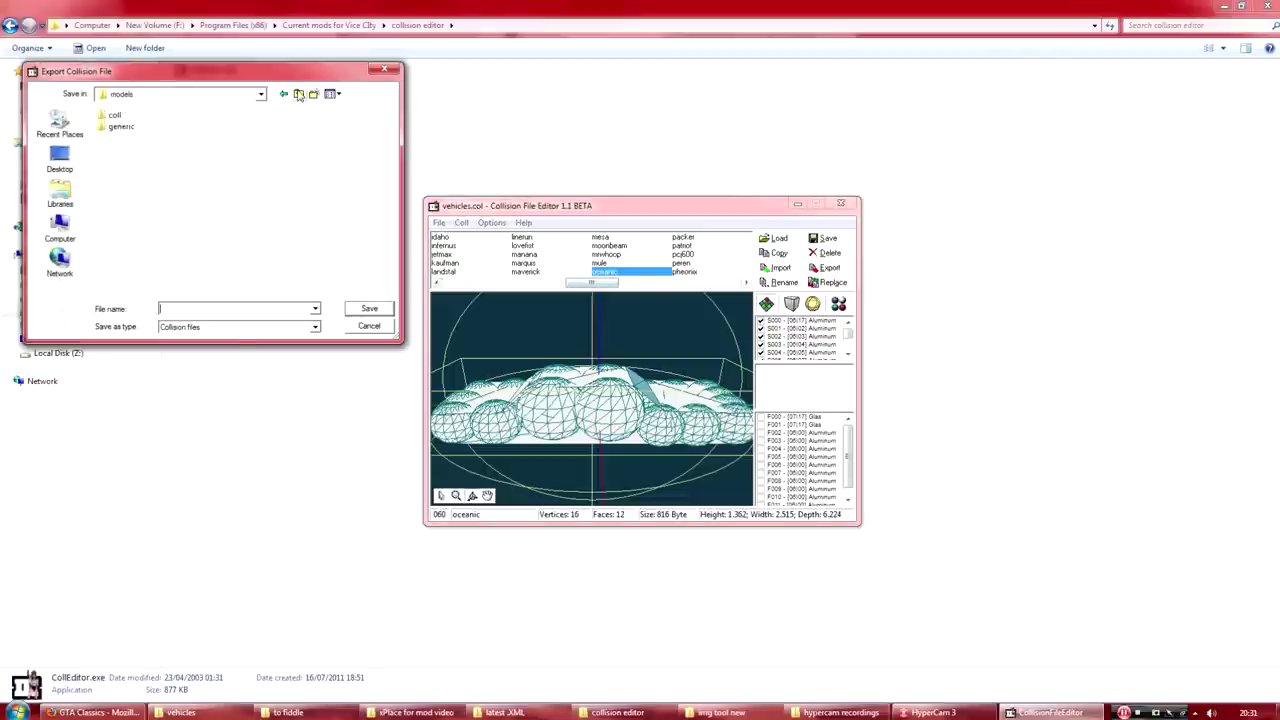
left_click(298, 94)
left_click(298, 94)
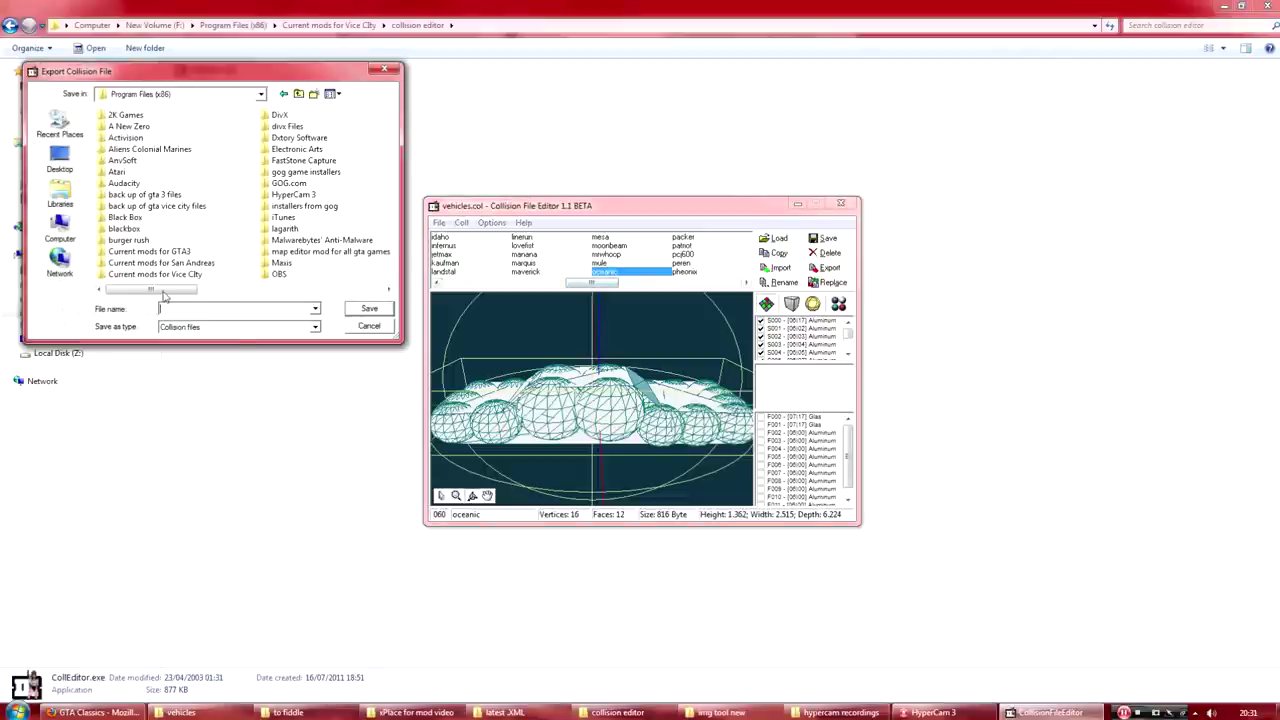
double_click(138, 275)
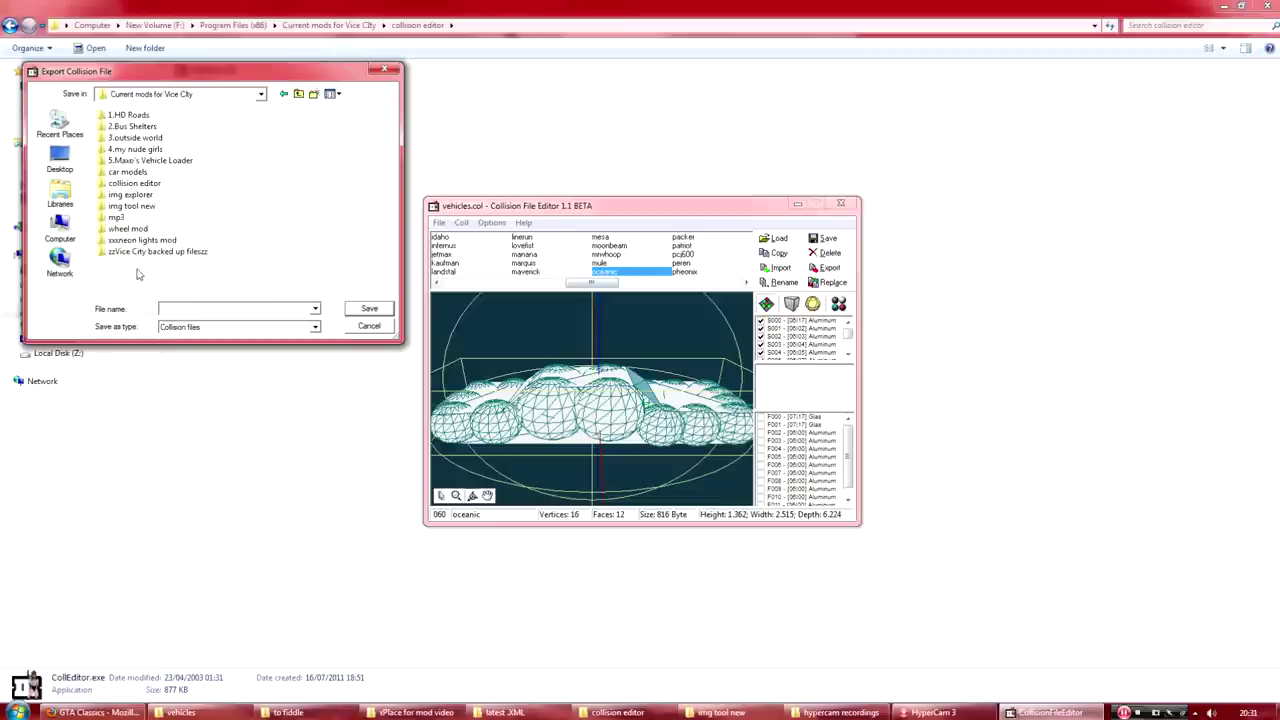
double_click(121, 160)
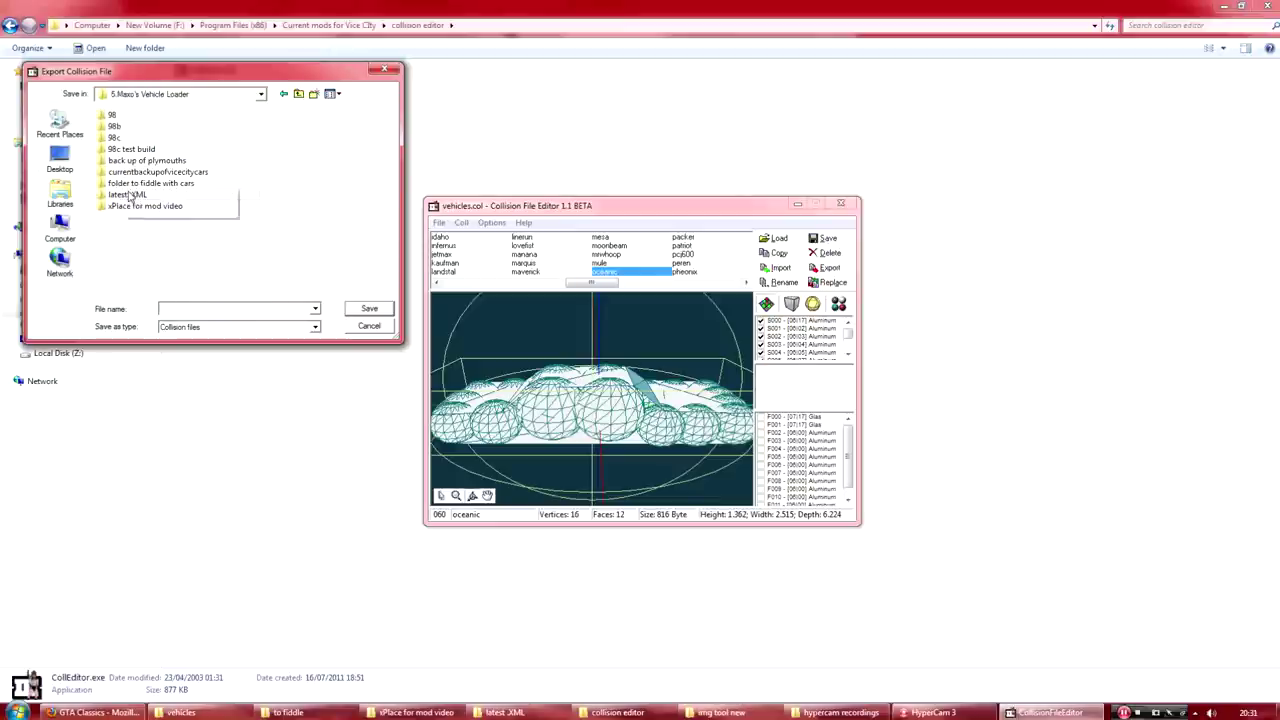
double_click(120, 184)
double_click(120, 130)
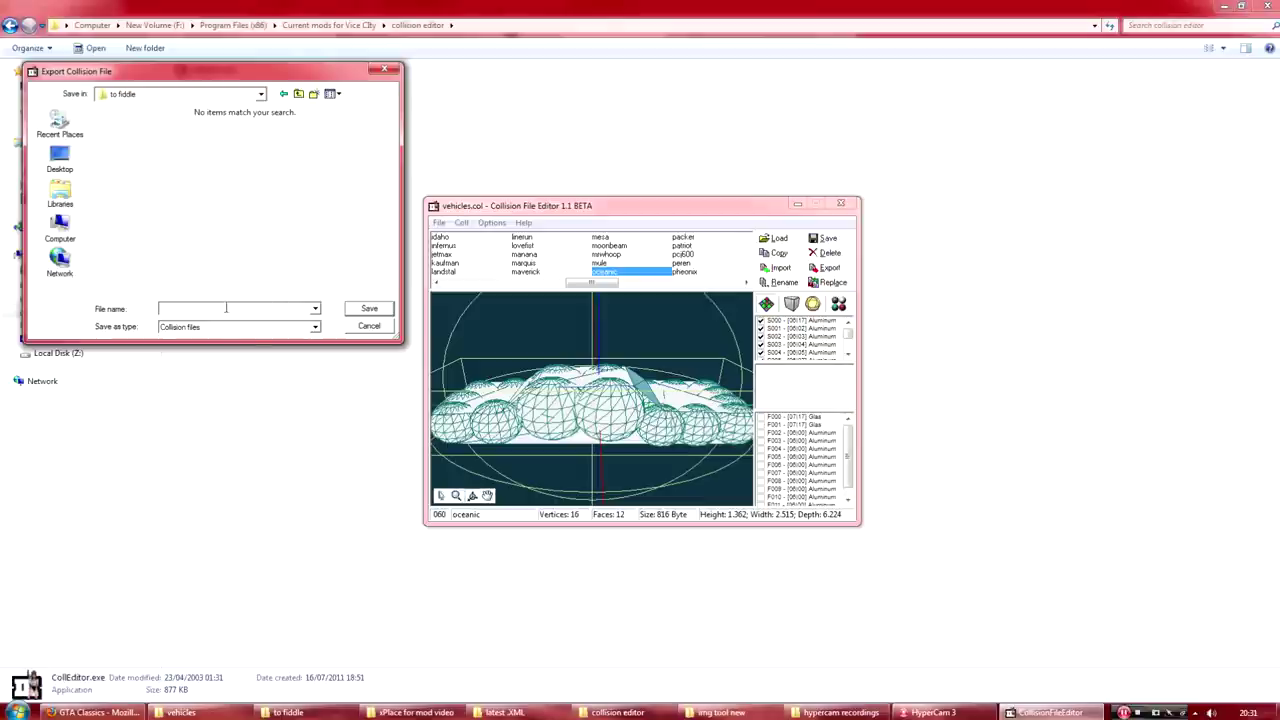
type("oceanic")
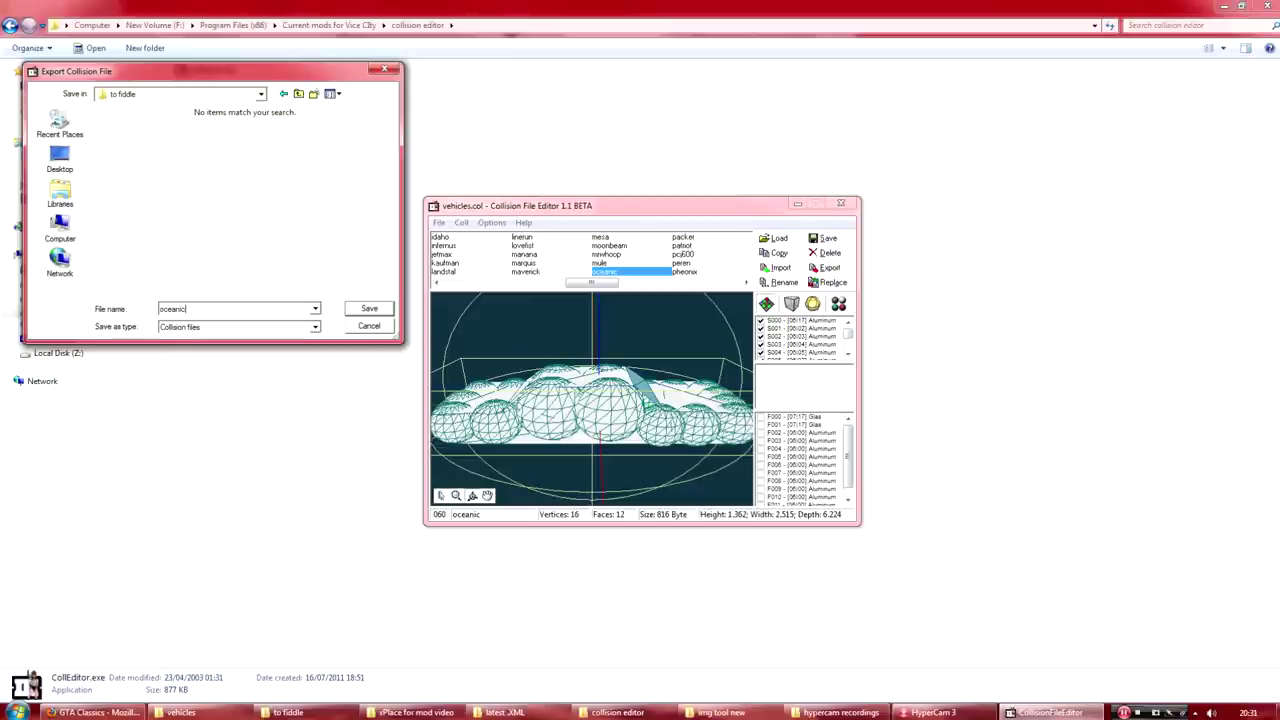
left_click(368, 310)
left_click(841, 208)
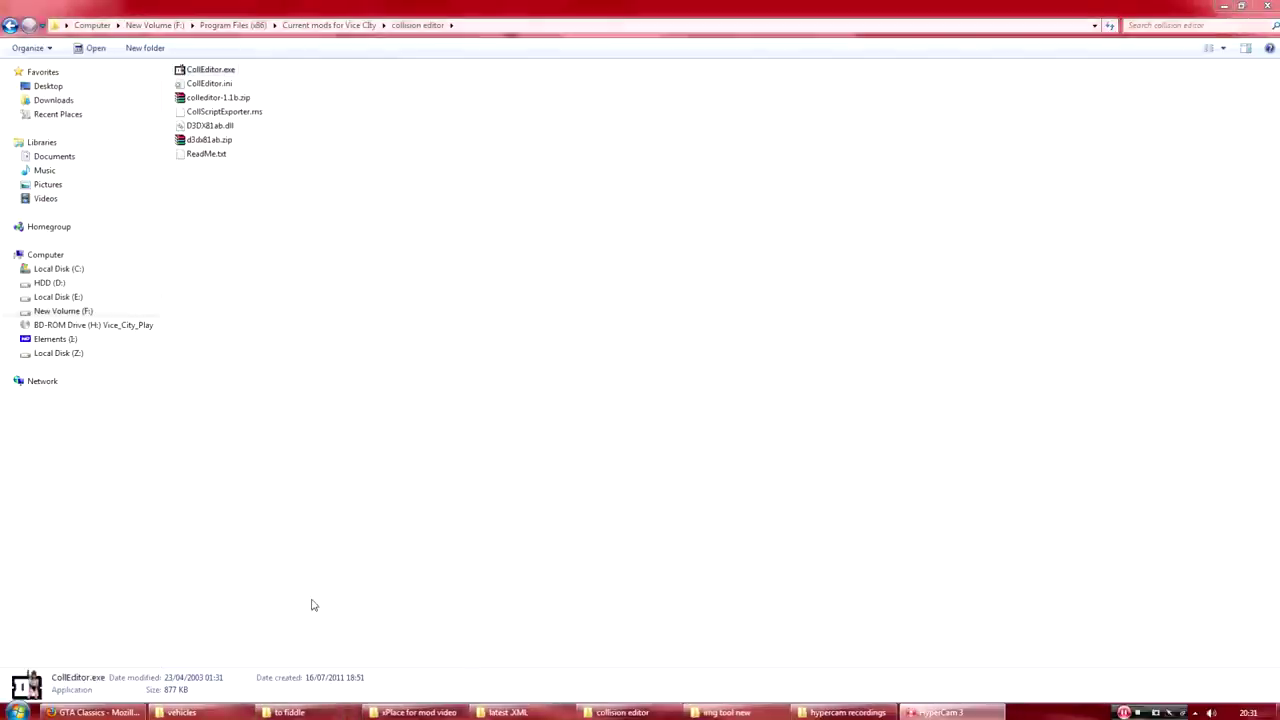
- Copy oceanic.xml from the samplexmls folder in latest .XML into the to fiddle folder
left_click(300, 712)
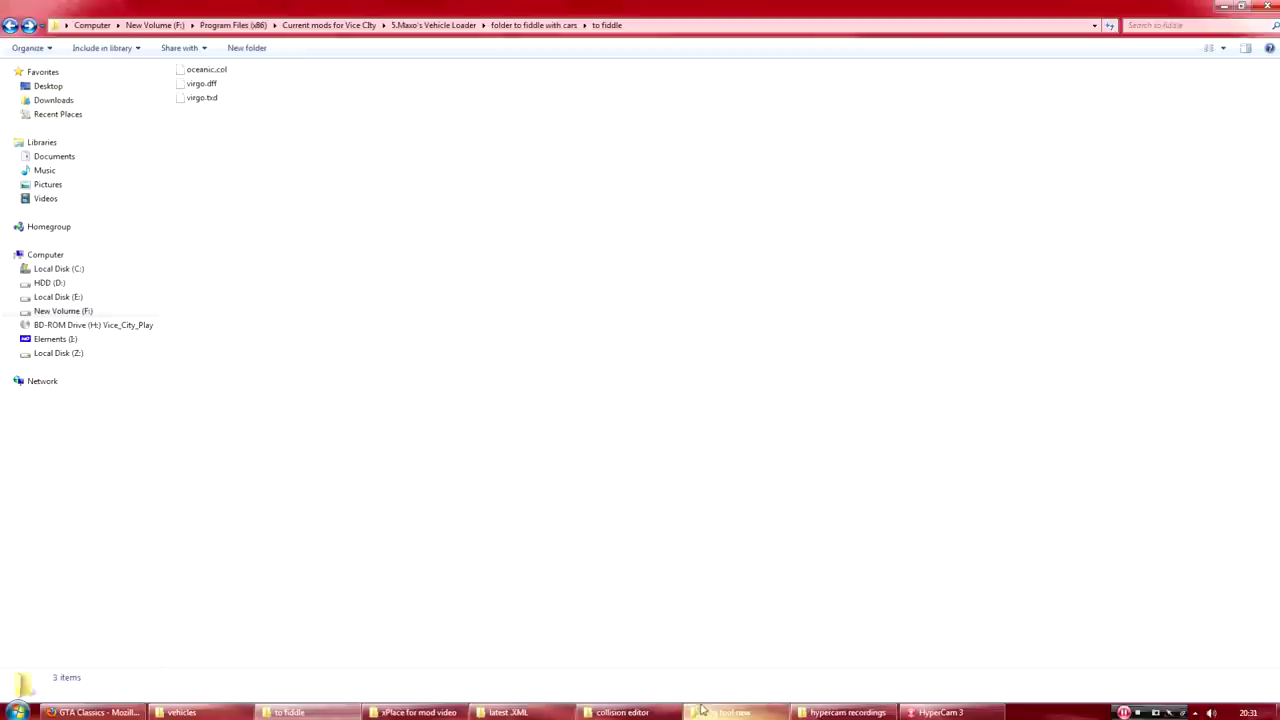
mouse_move(701, 708)
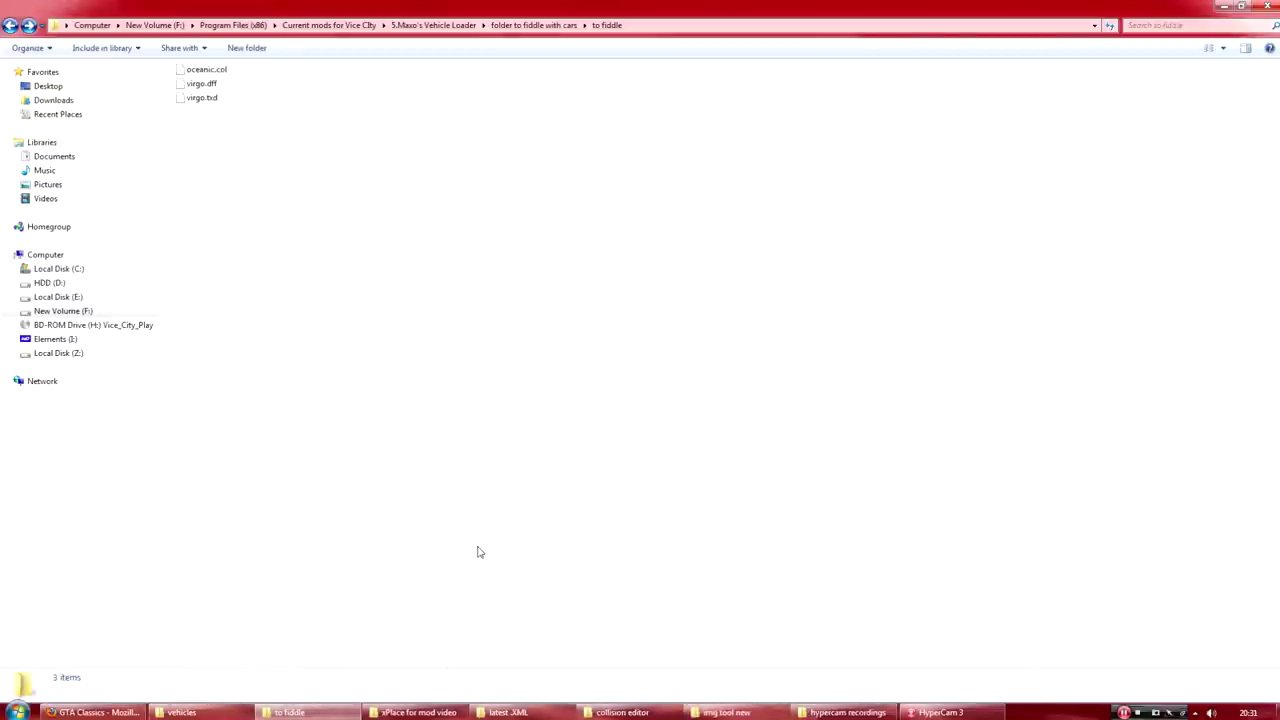
left_click(508, 712)
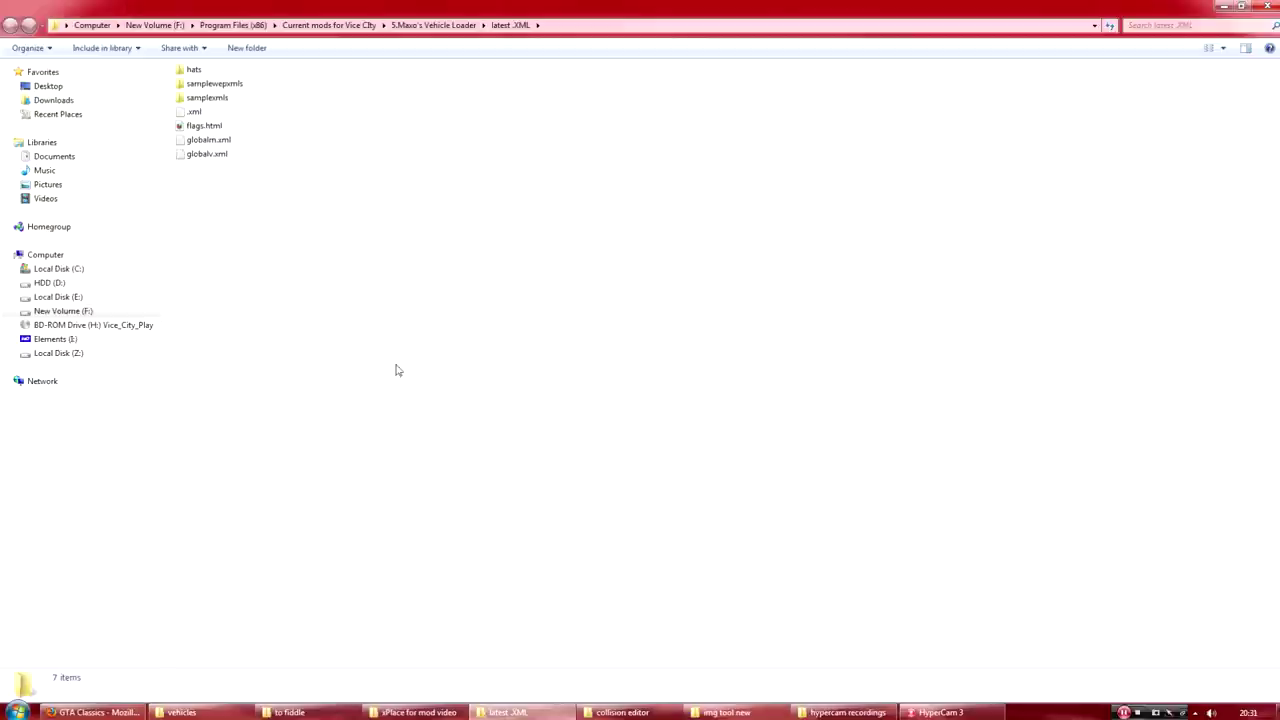
double_click(199, 98)
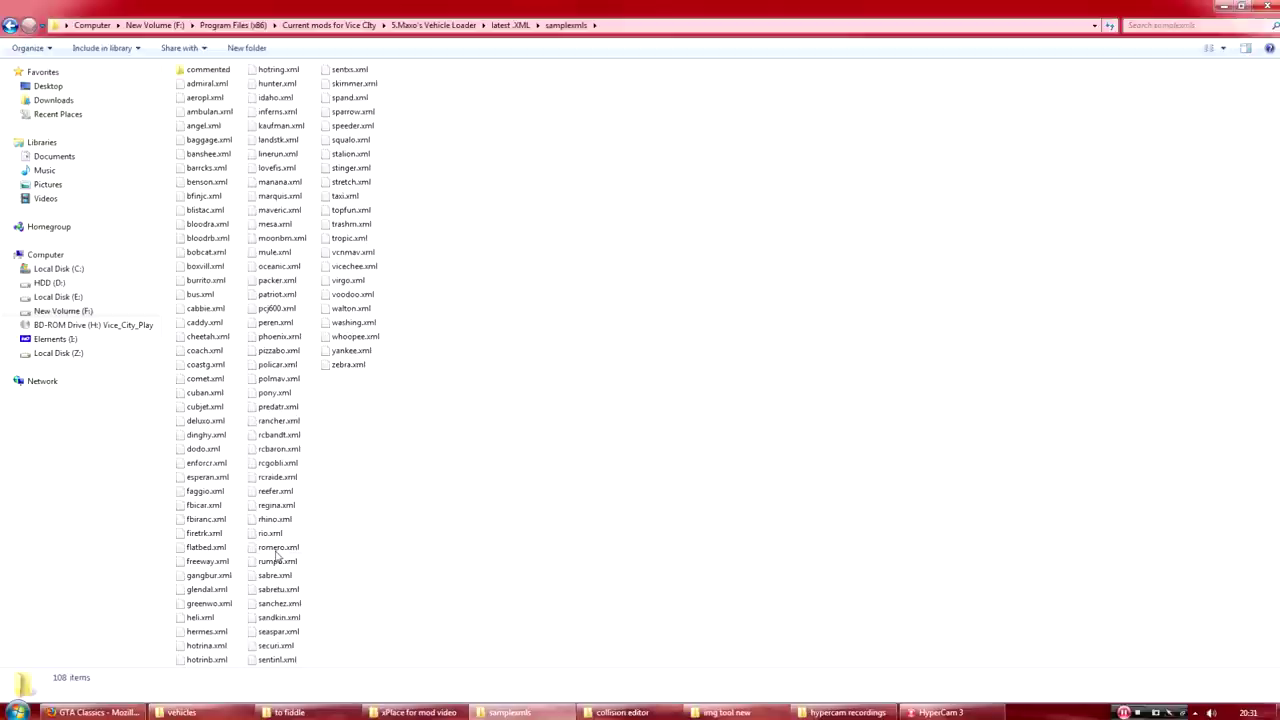
left_click(270, 410)
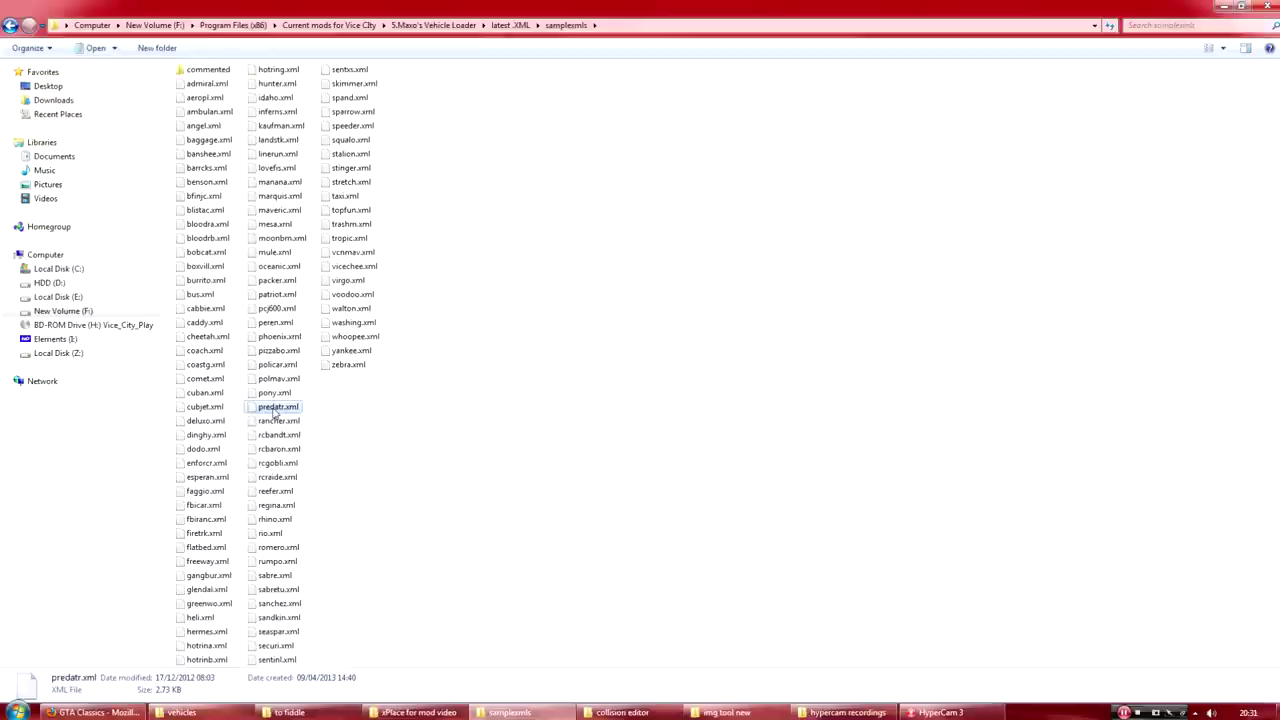
key("o")
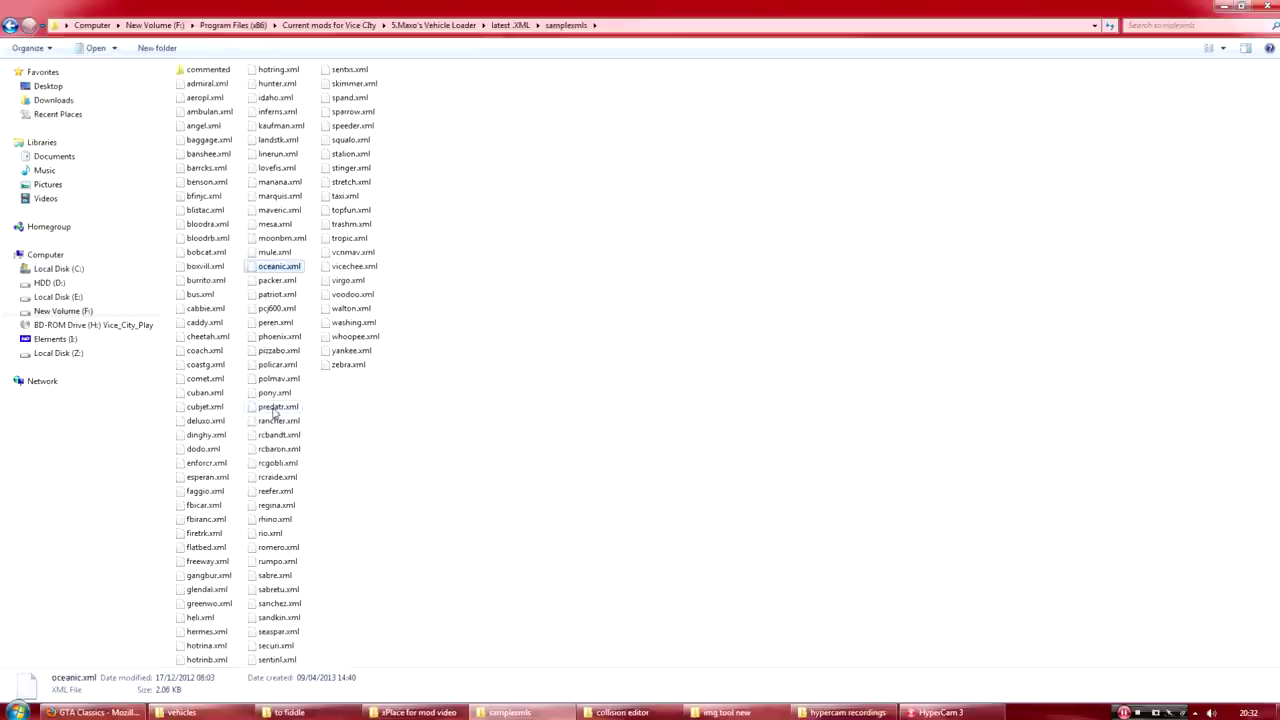
right_click(258, 268)
left_click(311, 517)
left_click(290, 712)
right_click(369, 280)
left_click(401, 388)
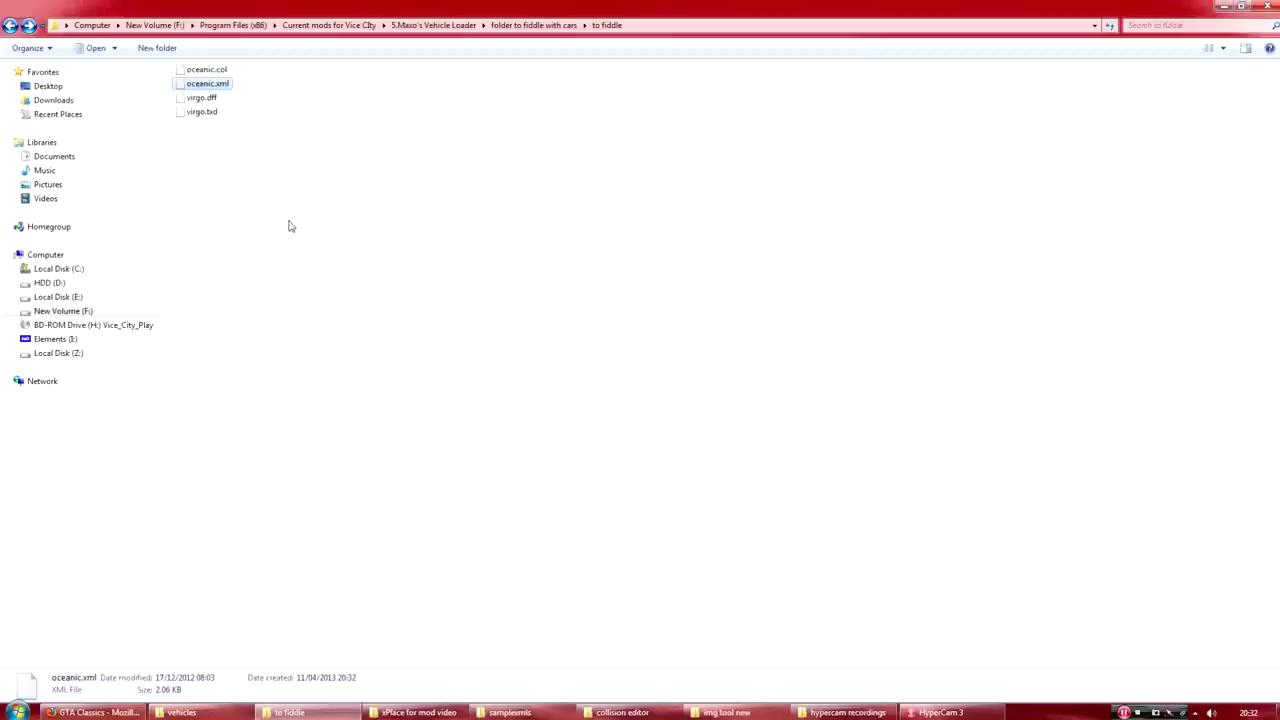
- Open oceanic.xml from the to fiddle folder, change the vehicle name to 57 BEL EXAMPLE, then save and close the file
double_click(205, 87)
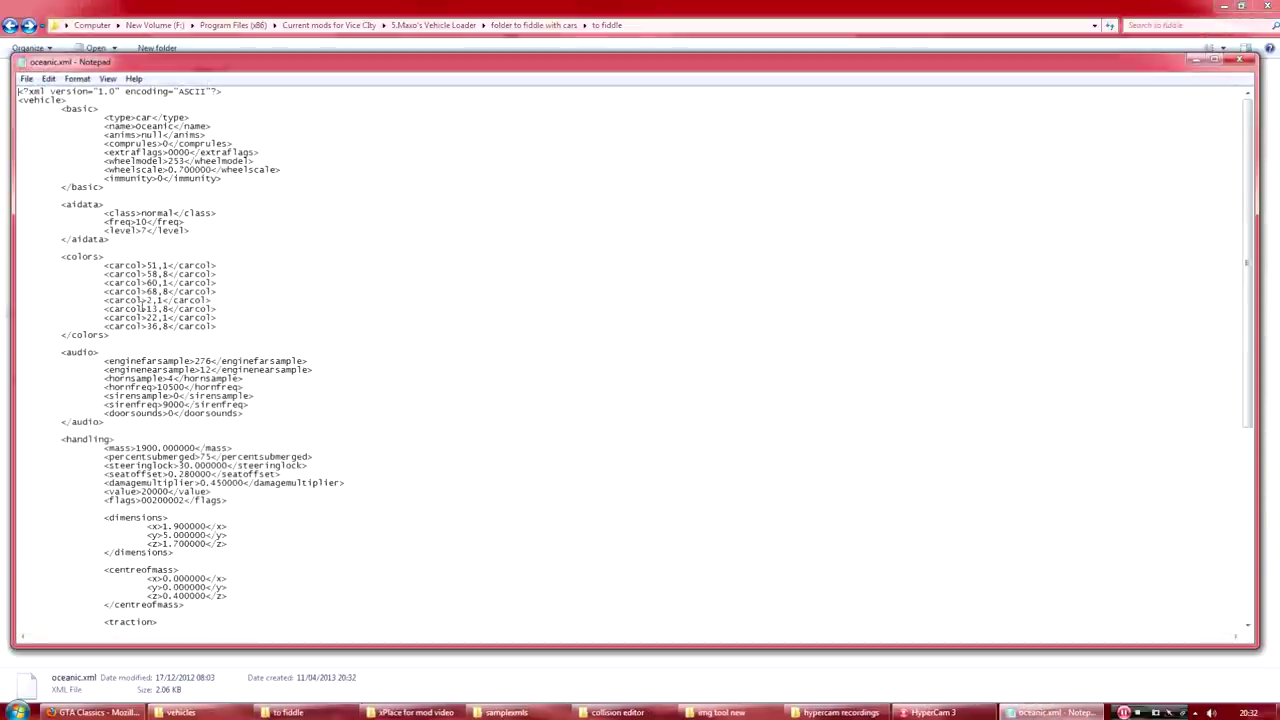
left_click_drag(175, 127, 139, 127)
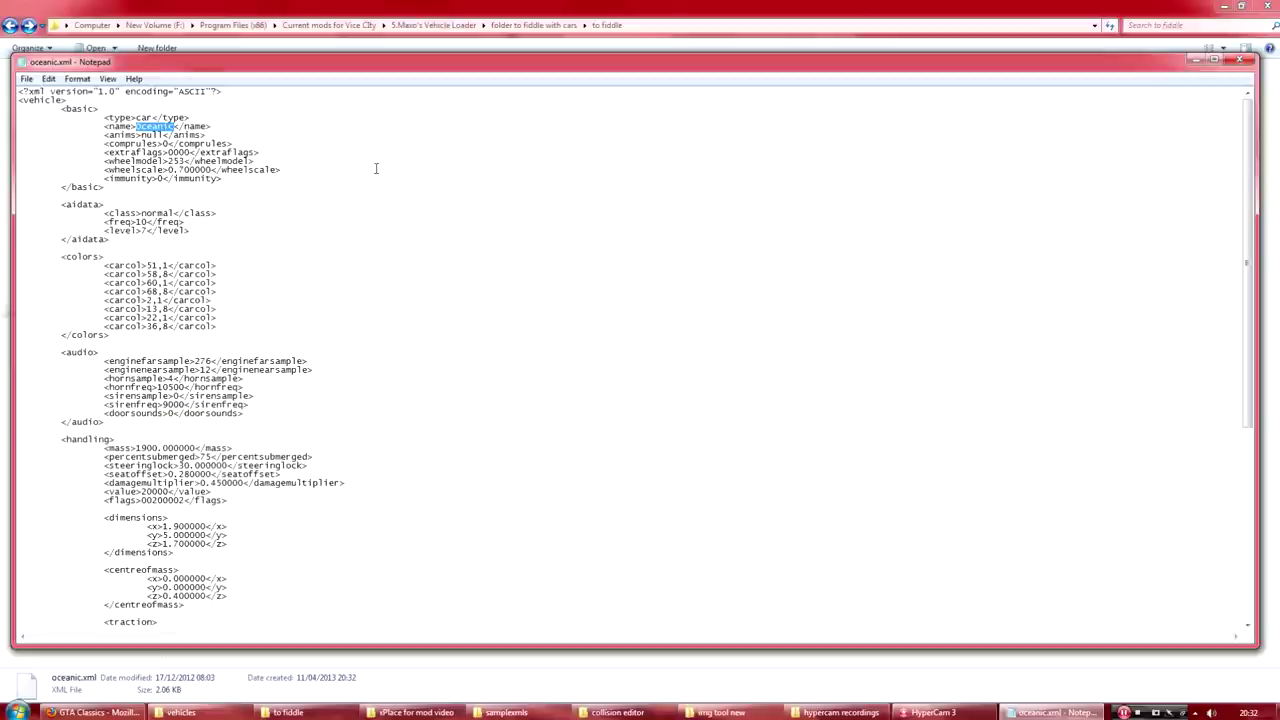
type("57")
type(" BE")
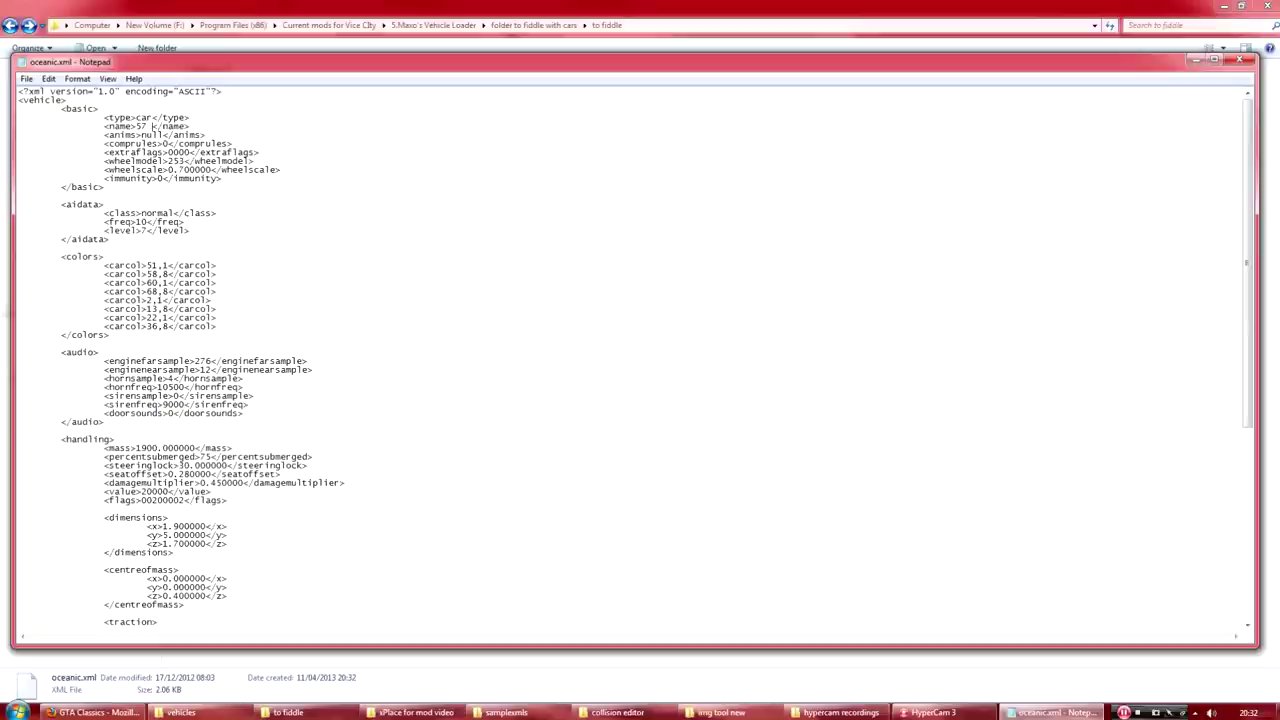
type("L EXAMP")
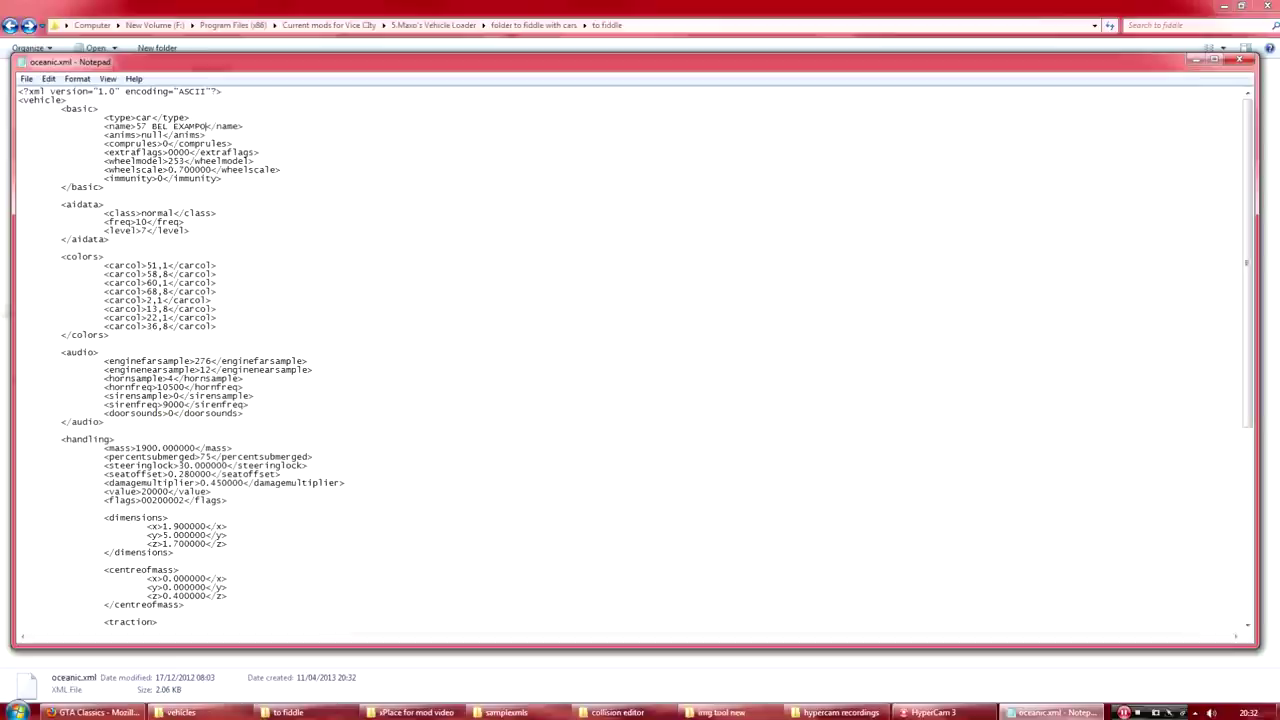
key("BackSpace")
type("PLE")
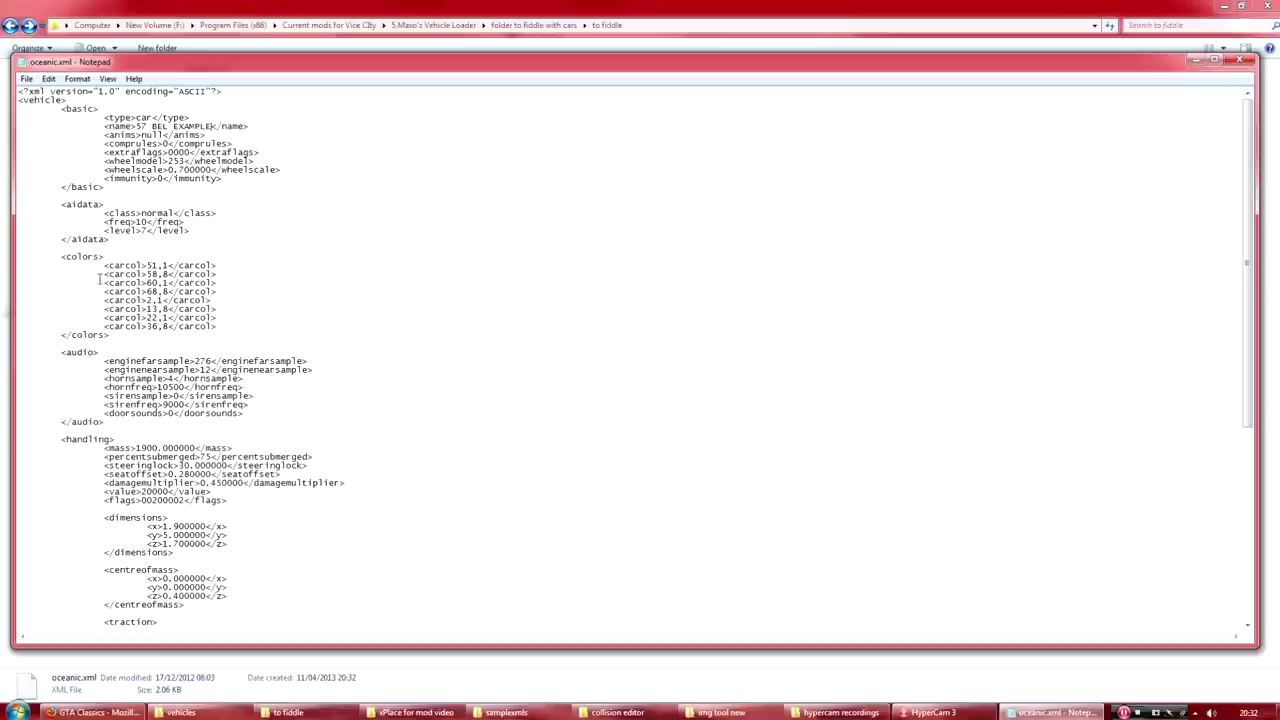
left_click(26, 78)
left_click(26, 78)
left_click(1240, 60)
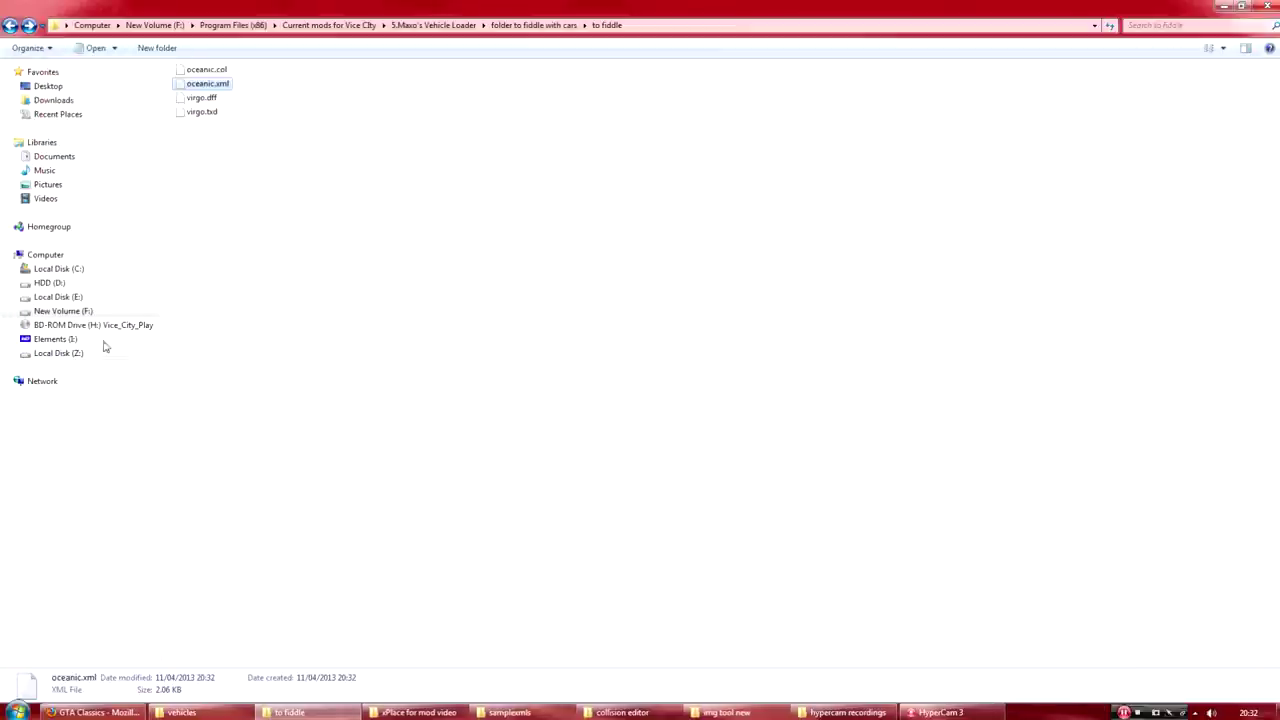
- Pack the oceanic and virgo files in the to fiddle folder into a 7z archive named 57 EX
left_click_drag(211, 203, 174, 62)
right_click(211, 76)
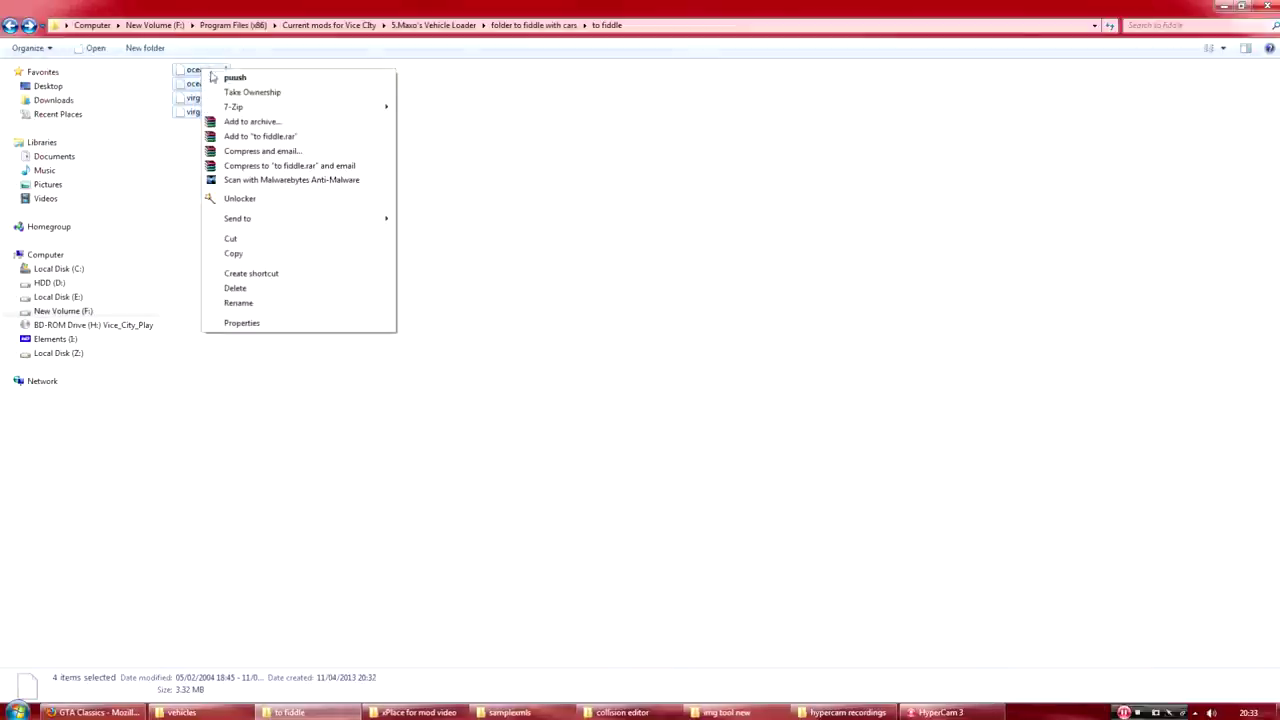
mouse_move(262, 107)
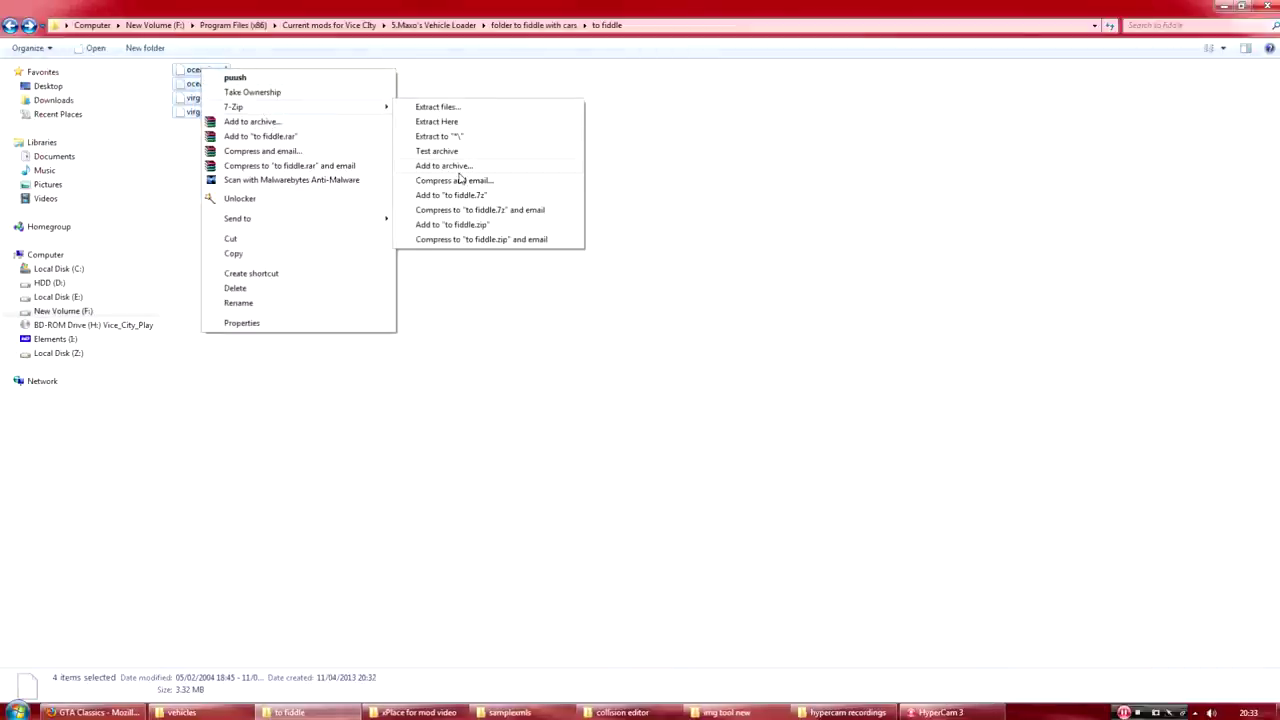
left_click(452, 166)
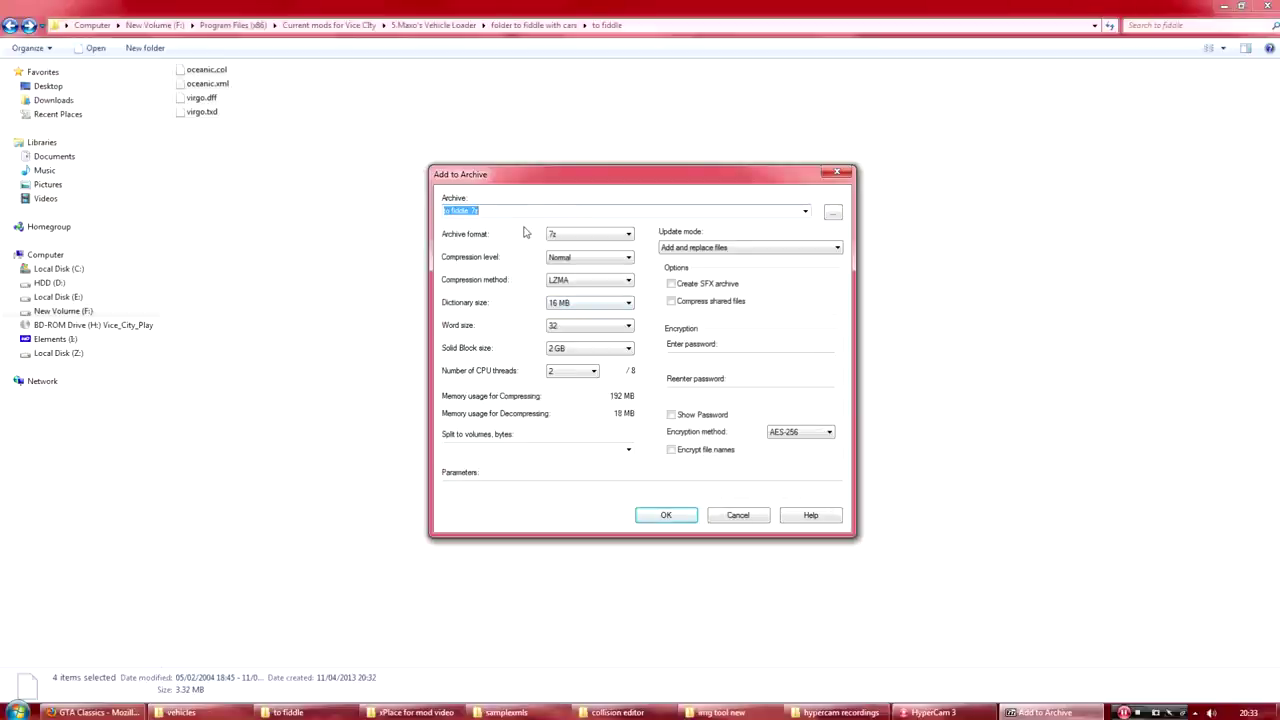
type("57 EX")
left_click(666, 515)
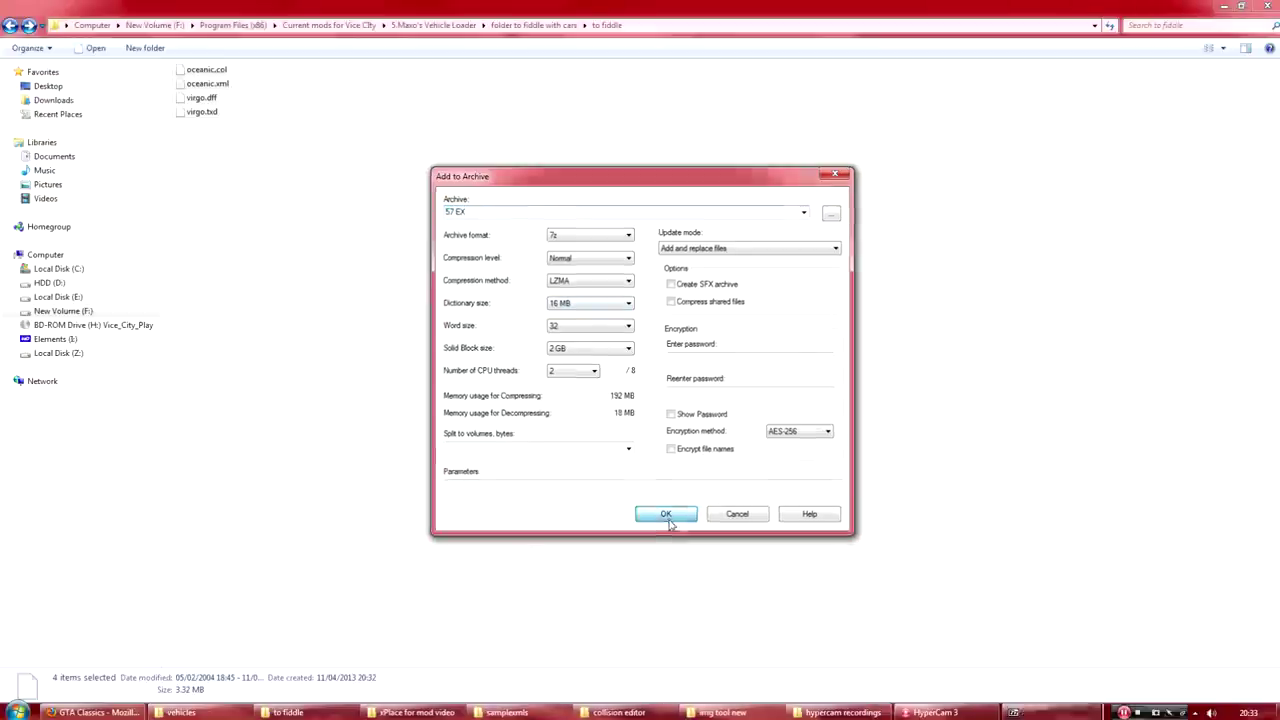
- Copy 57 EX.7z into the game's mvl\vehicles folder and return to the Grand Theft Auto Vice City folder
right_click(190, 70)
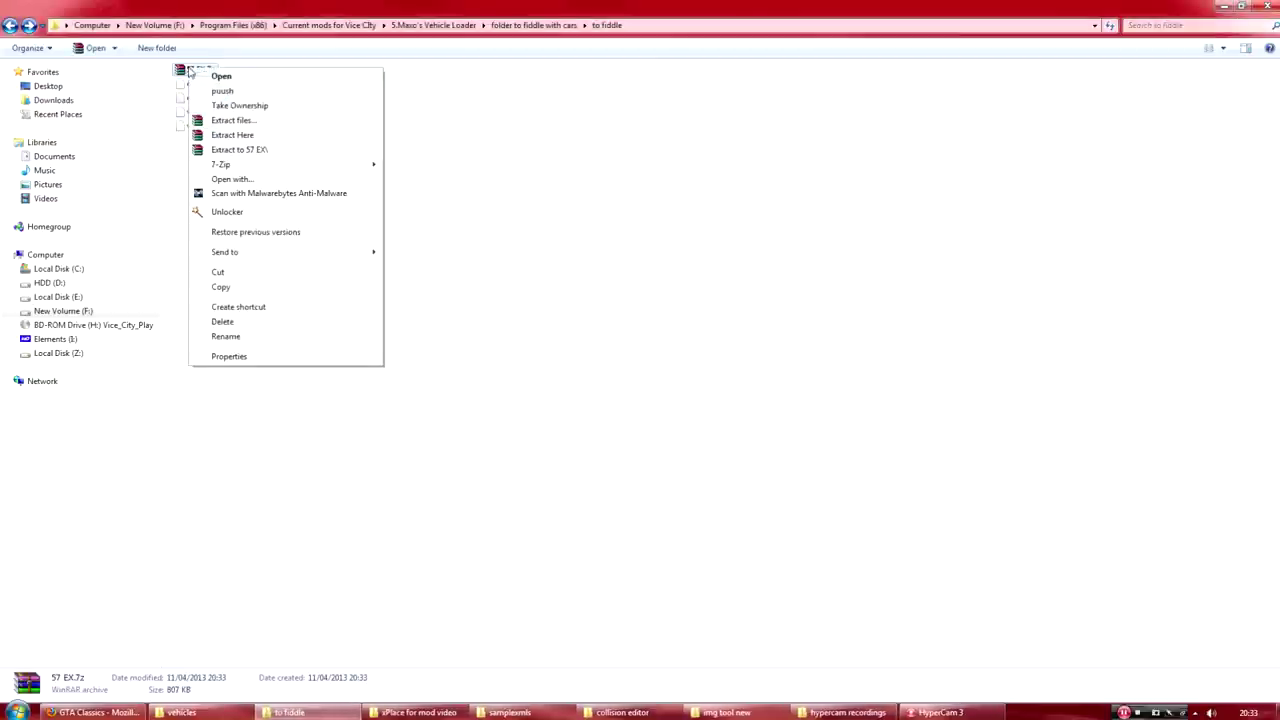
left_click(244, 289)
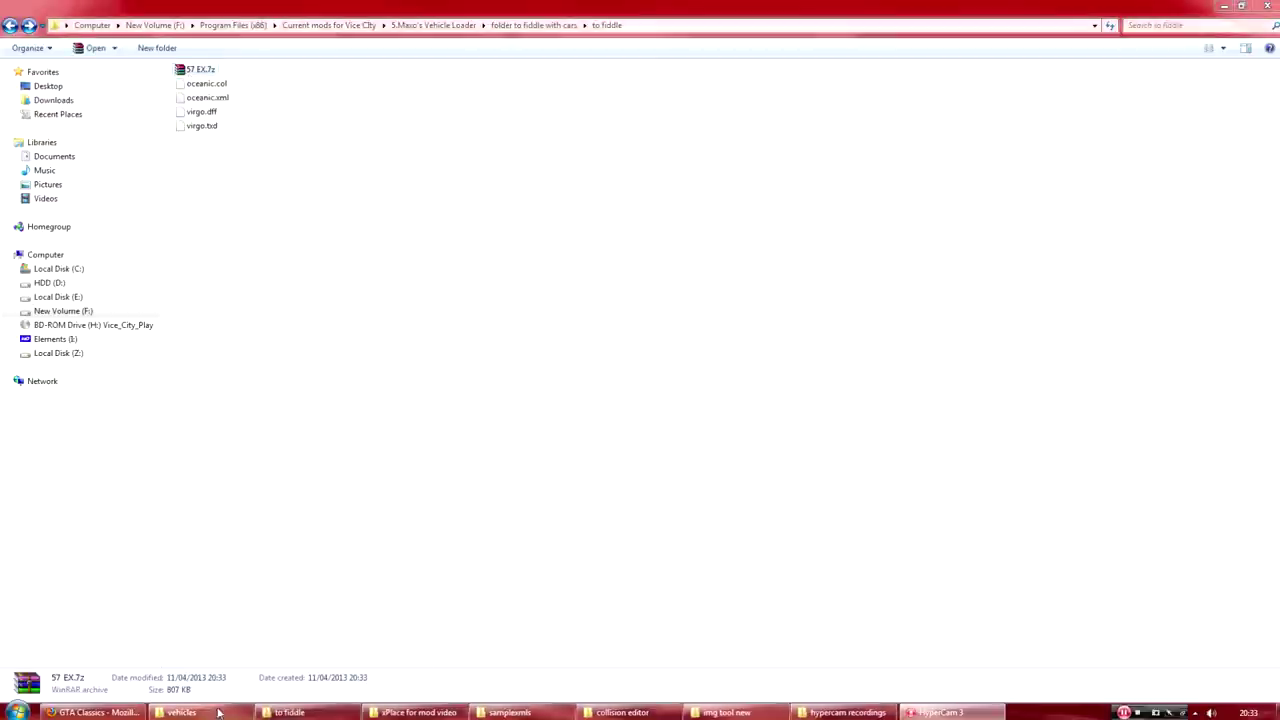
left_click(181, 712)
right_click(820, 402)
left_click(845, 518)
left_click(792, 400)
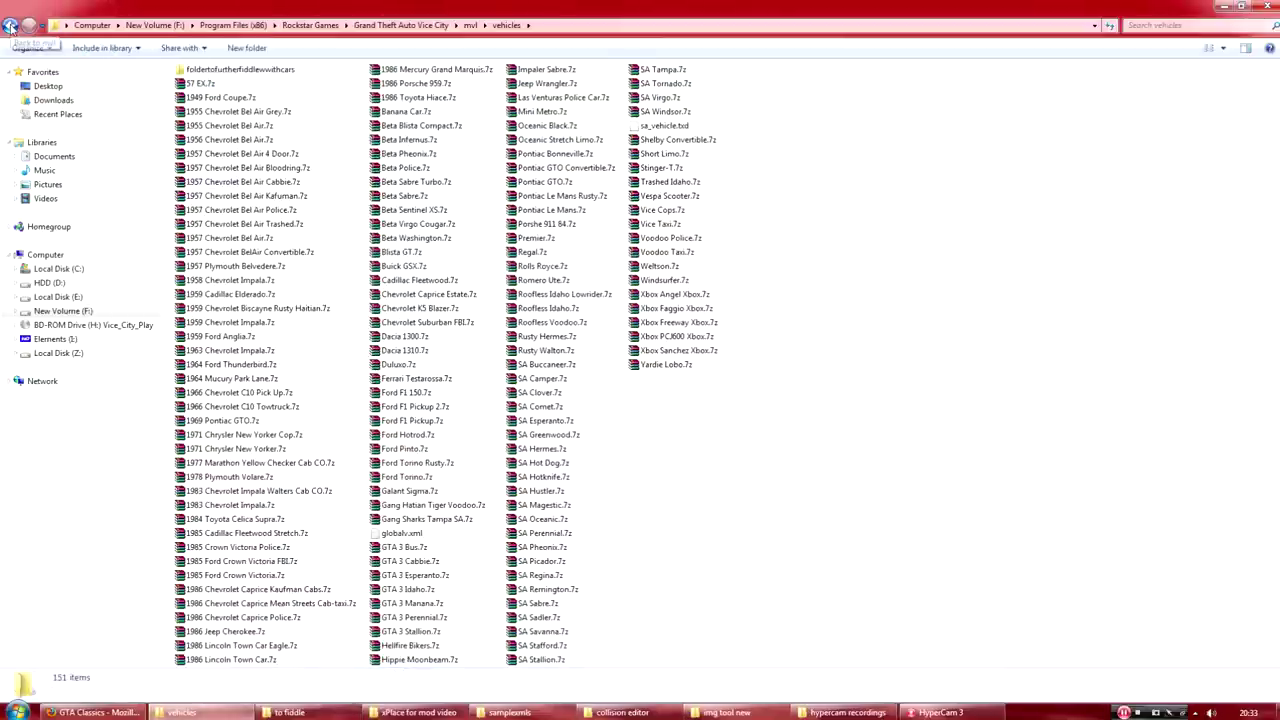
left_click(10, 25)
left_click(10, 25)
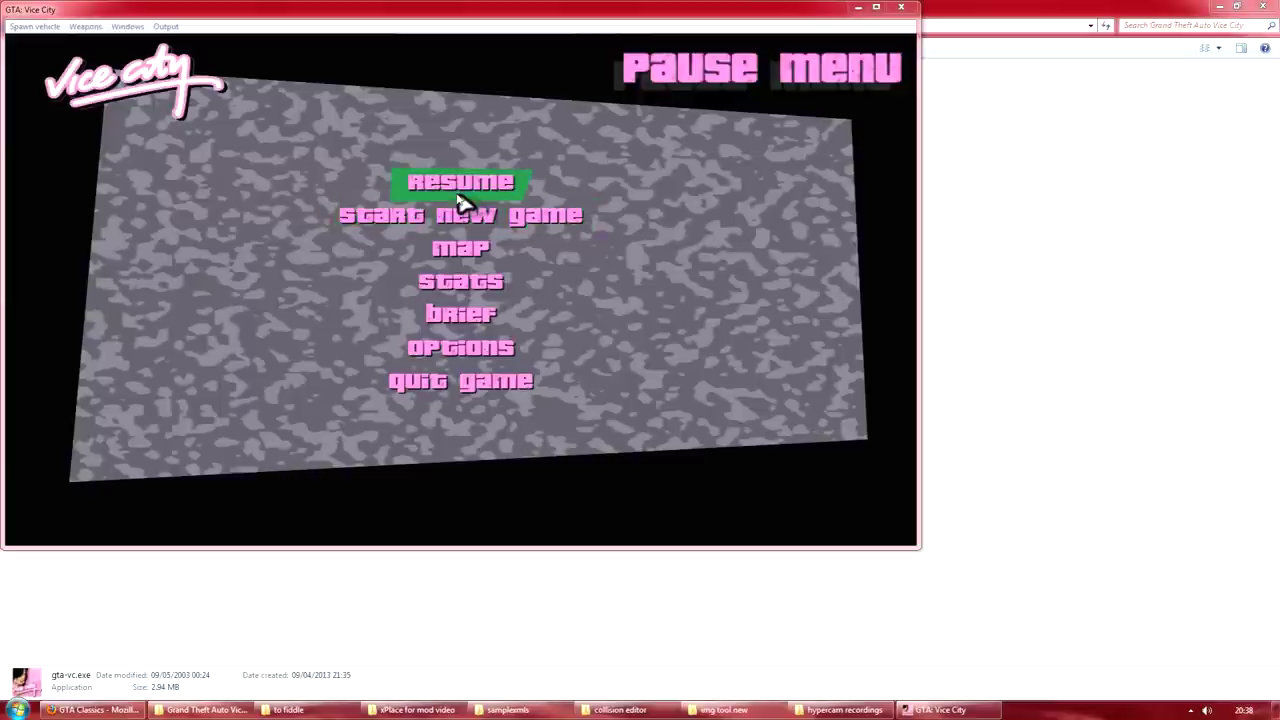
- Spawn vehicle 6044: 57 BEL EXAMPLE in GTA: Vice City and resume the game
left_click(380, 40)
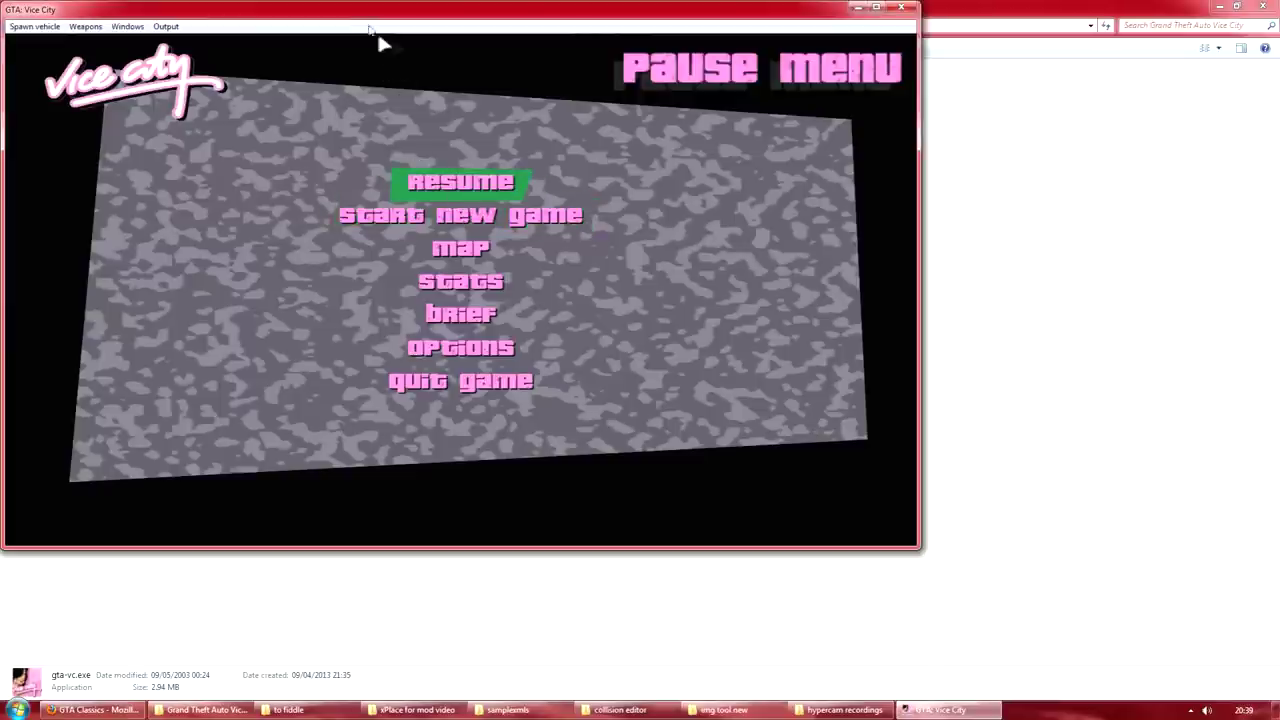
left_click(44, 28)
mouse_move(56, 90)
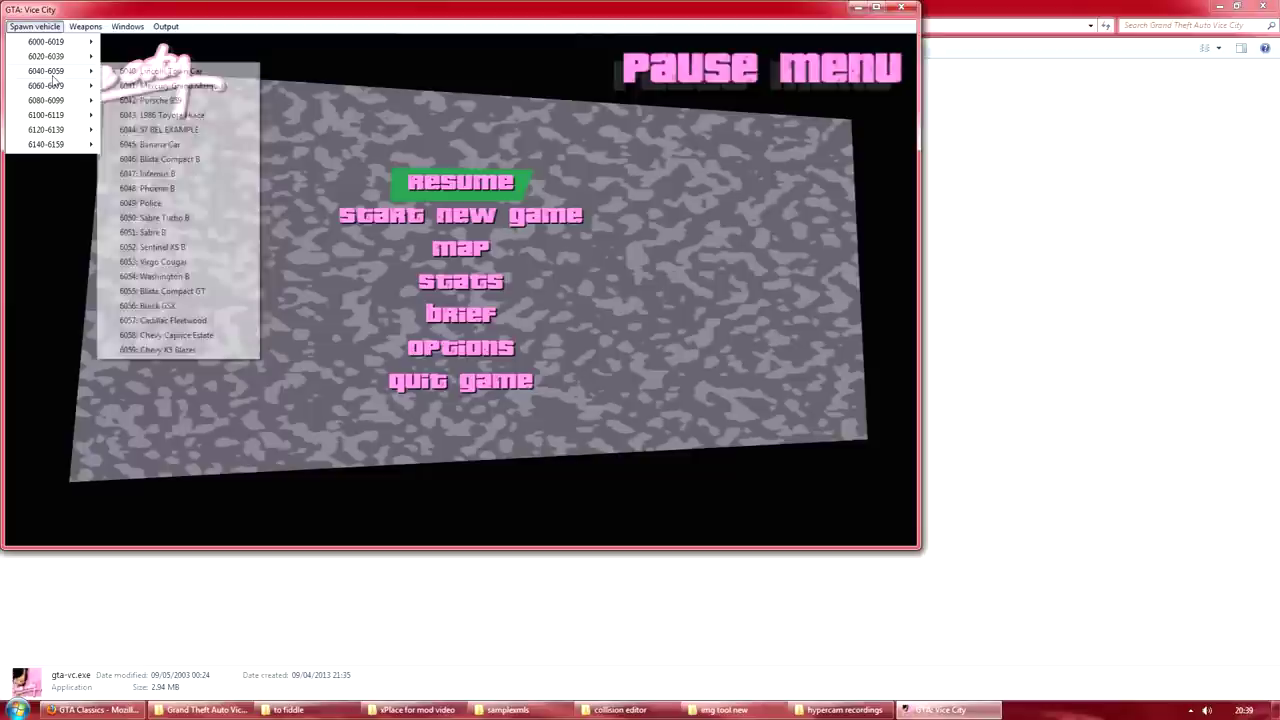
left_click(168, 131)
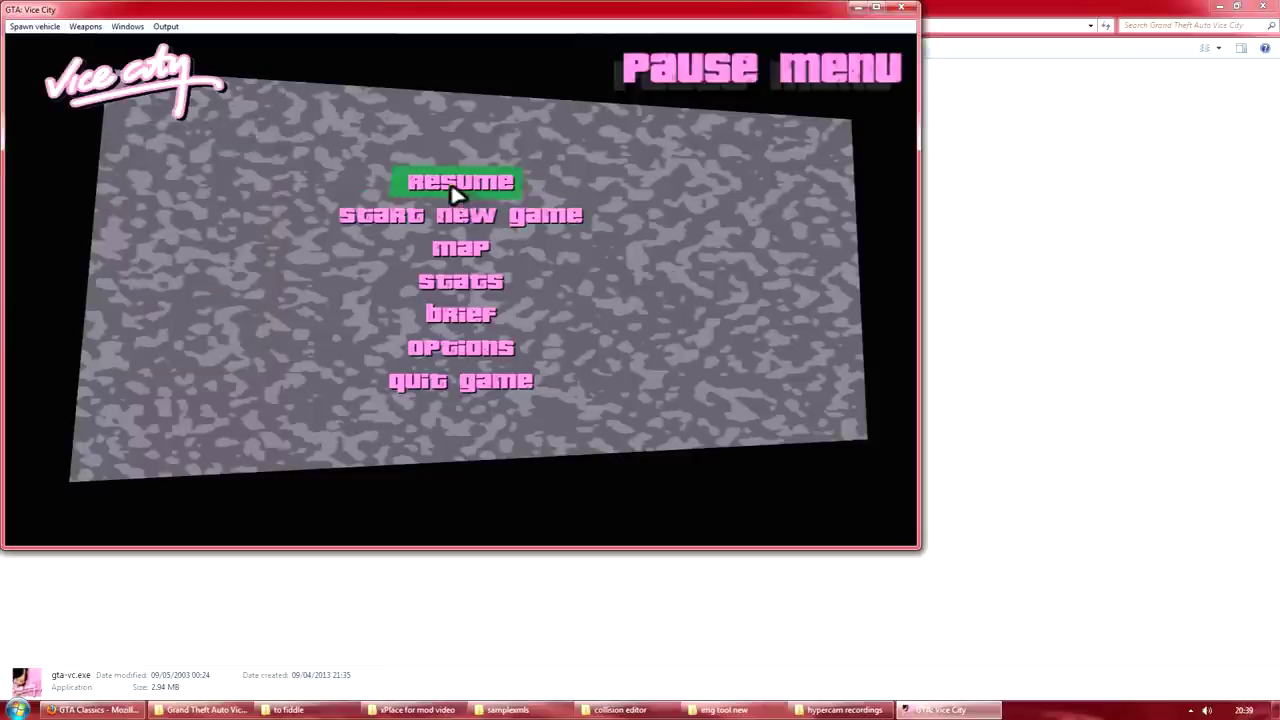
left_click(462, 186)
key("w")
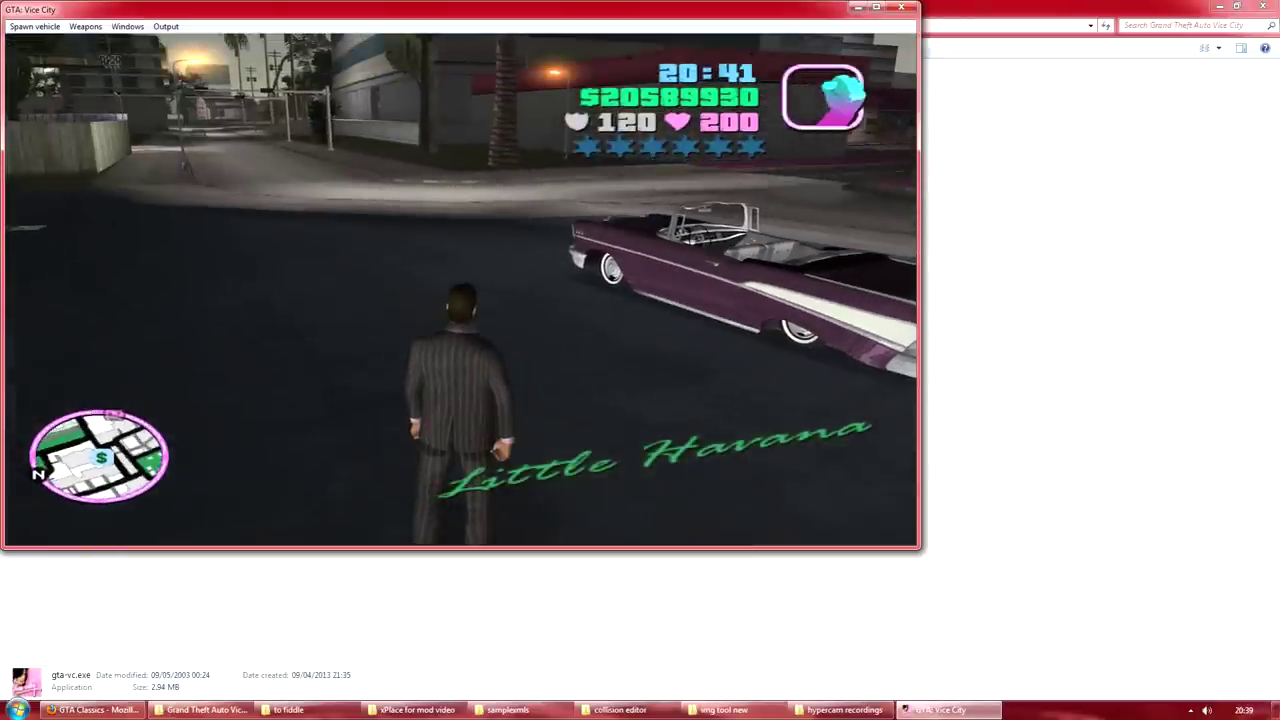
- Pause the game, spawn vehicle 6011: 1957 Chevy Bel Air NR, and resume
key("Escape")
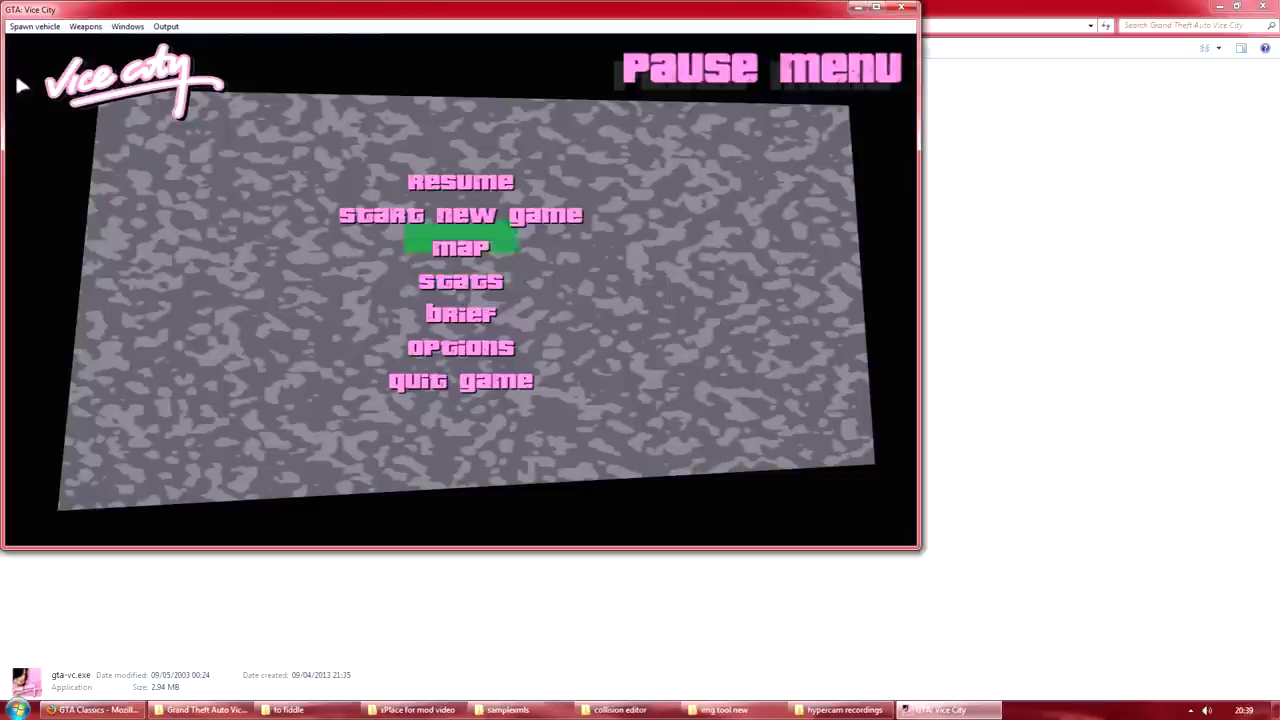
left_click(35, 26)
mouse_move(40, 57)
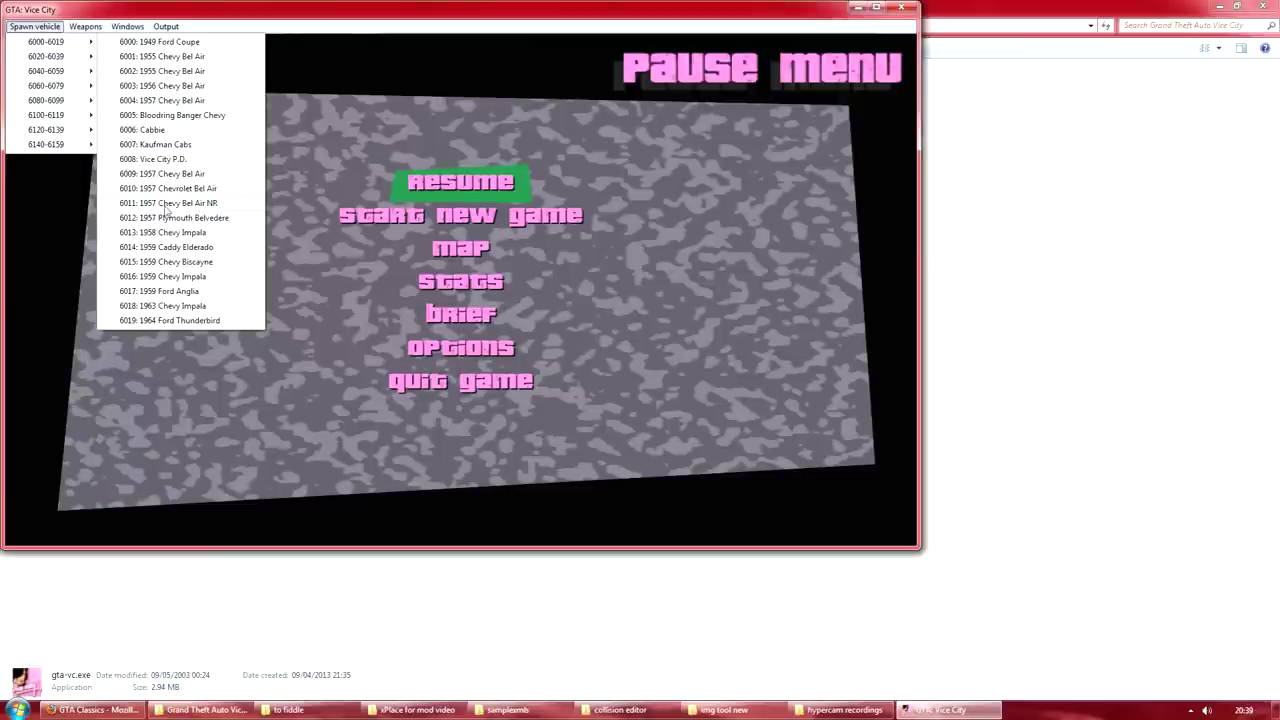
left_click(203, 207)
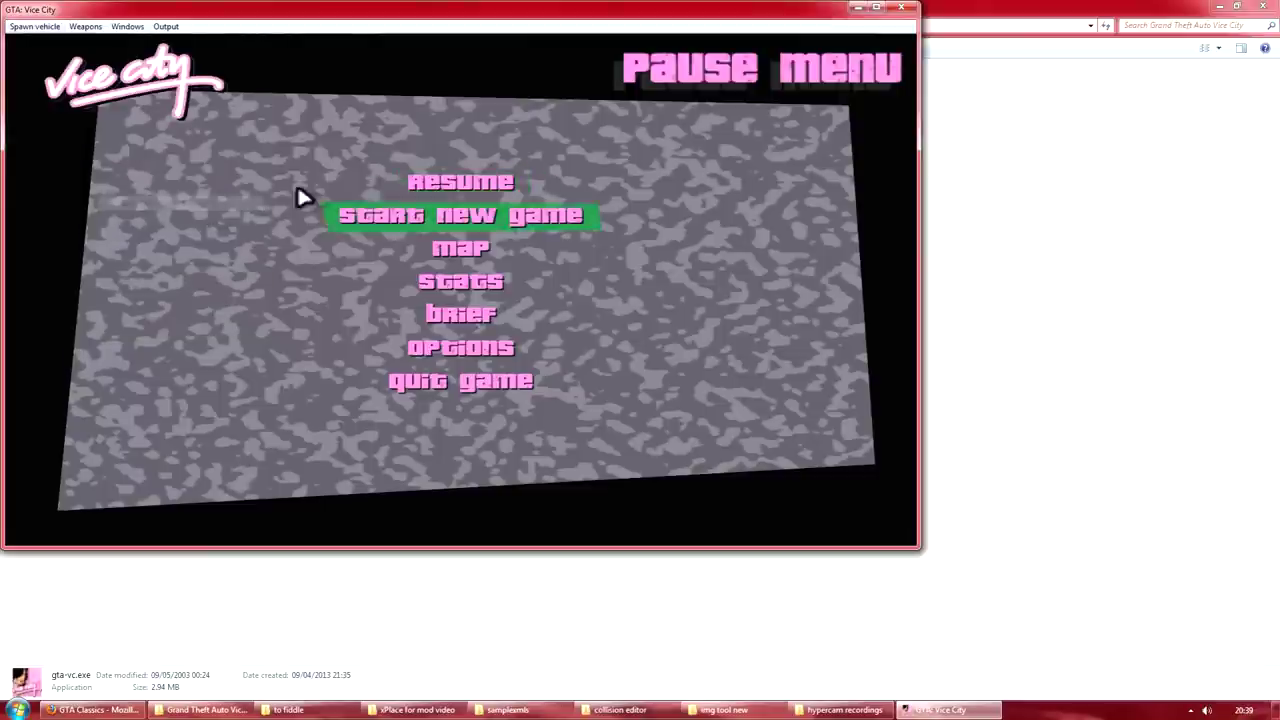
left_click(436, 183)
key("w")
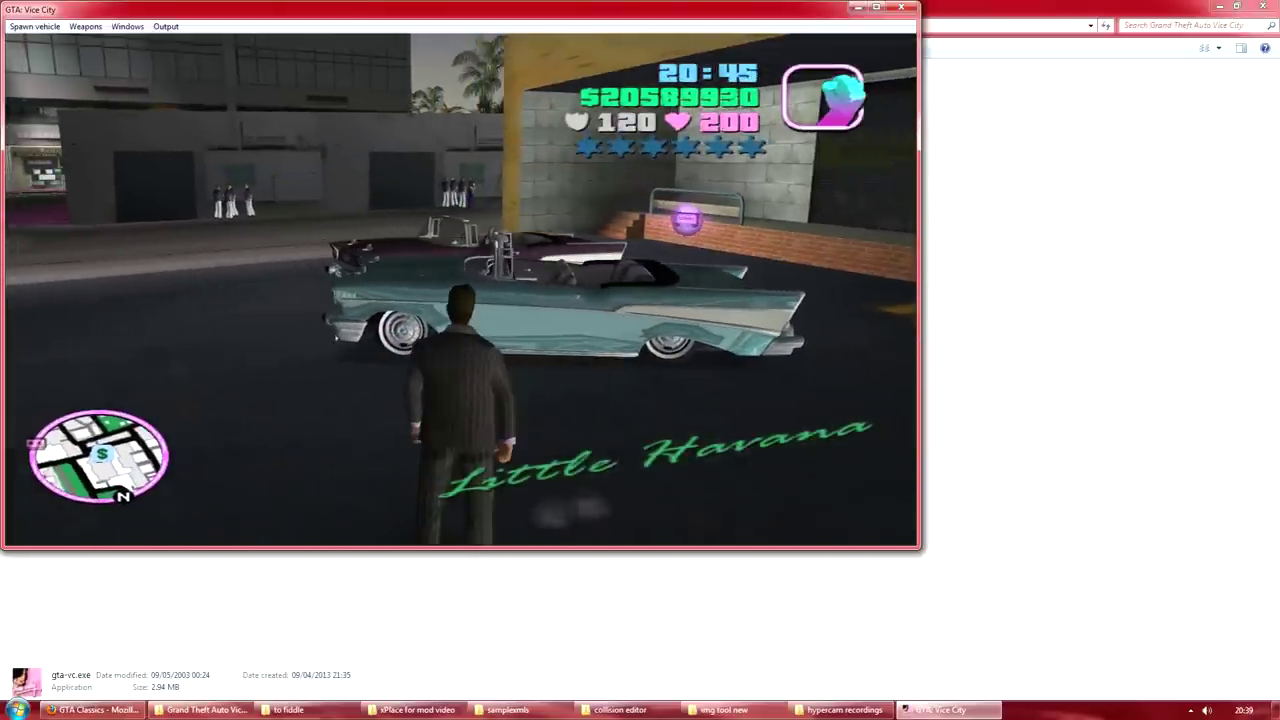
- Walk around the purple and teal Bel Airs to compare their models and ride heights
key("w")
key("w")
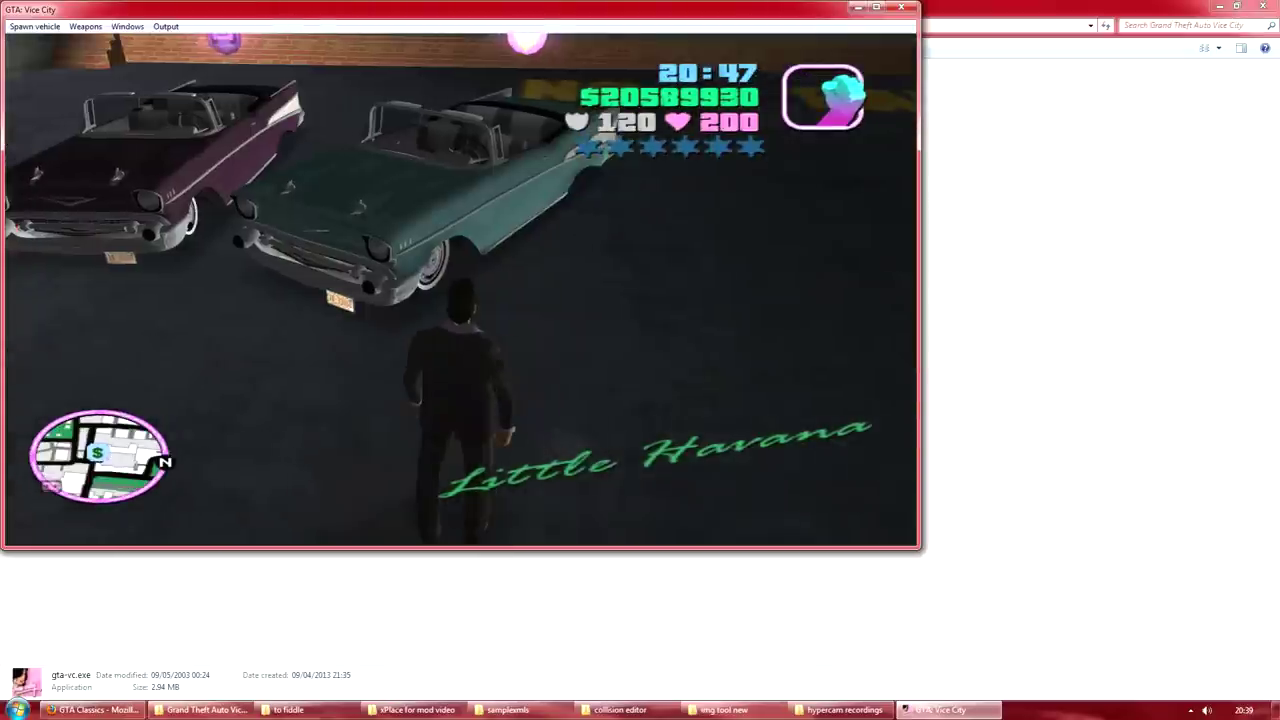
key("w")
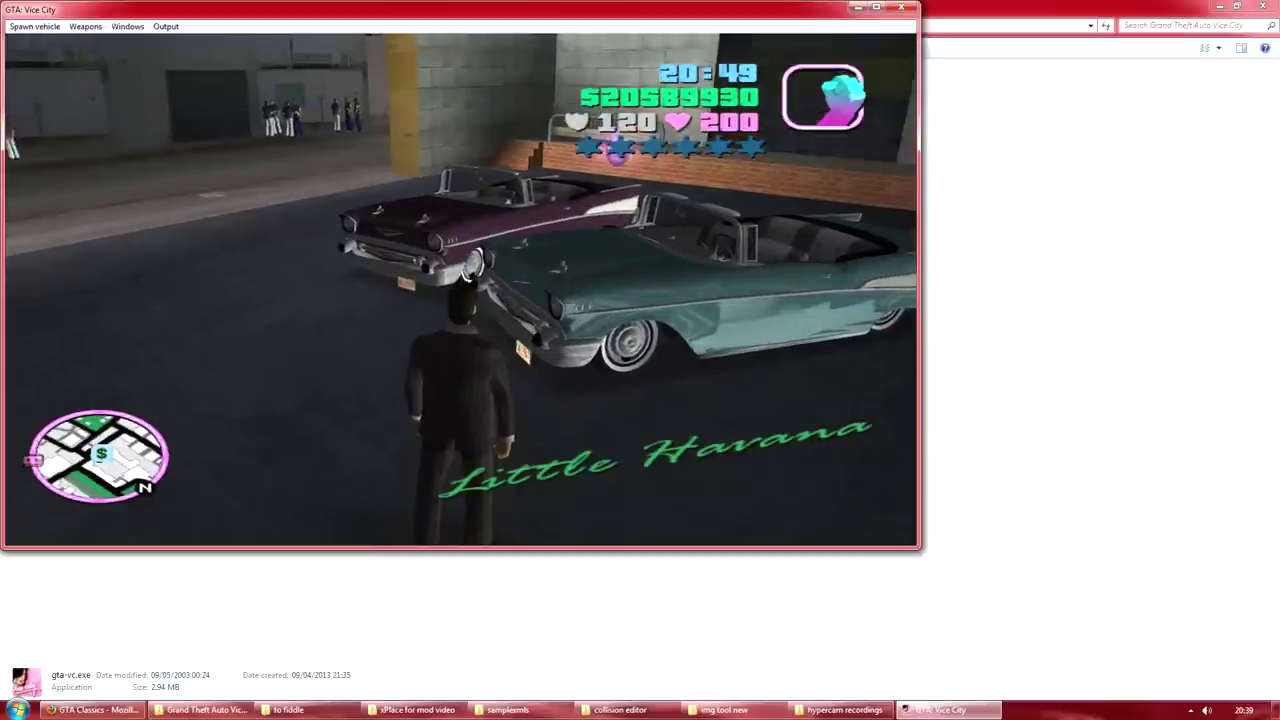
key("w")
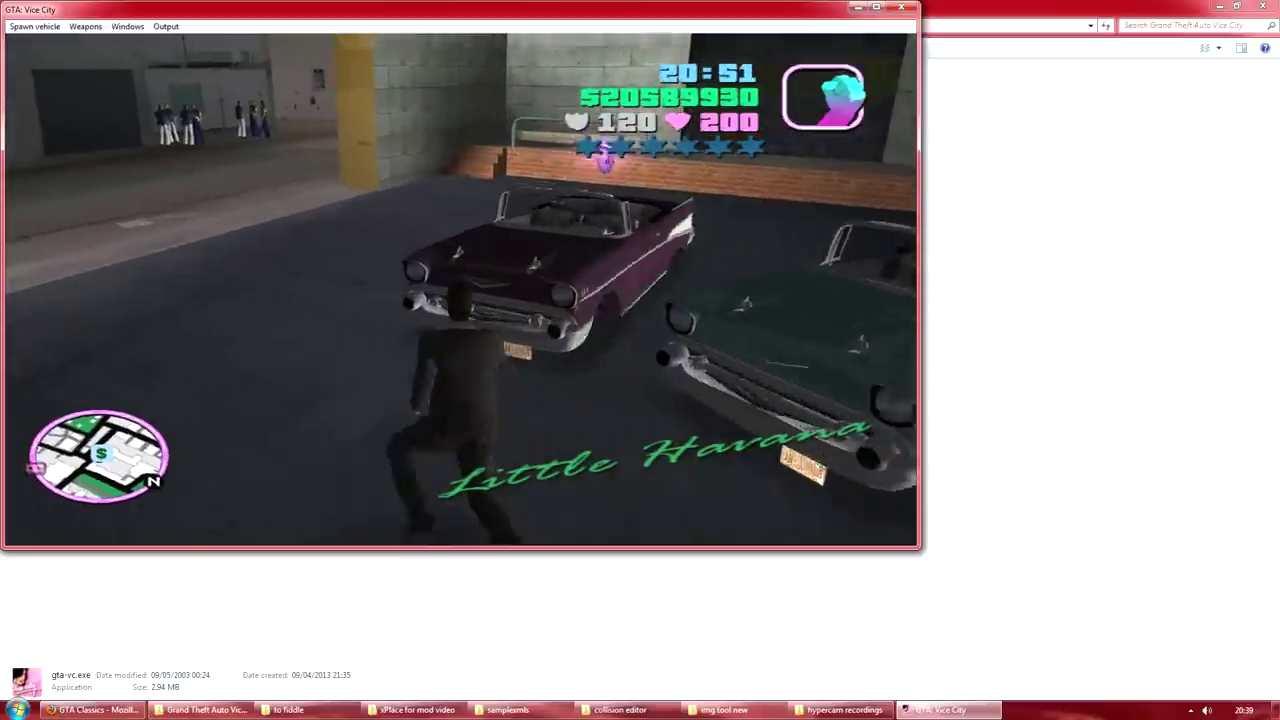
key("w")
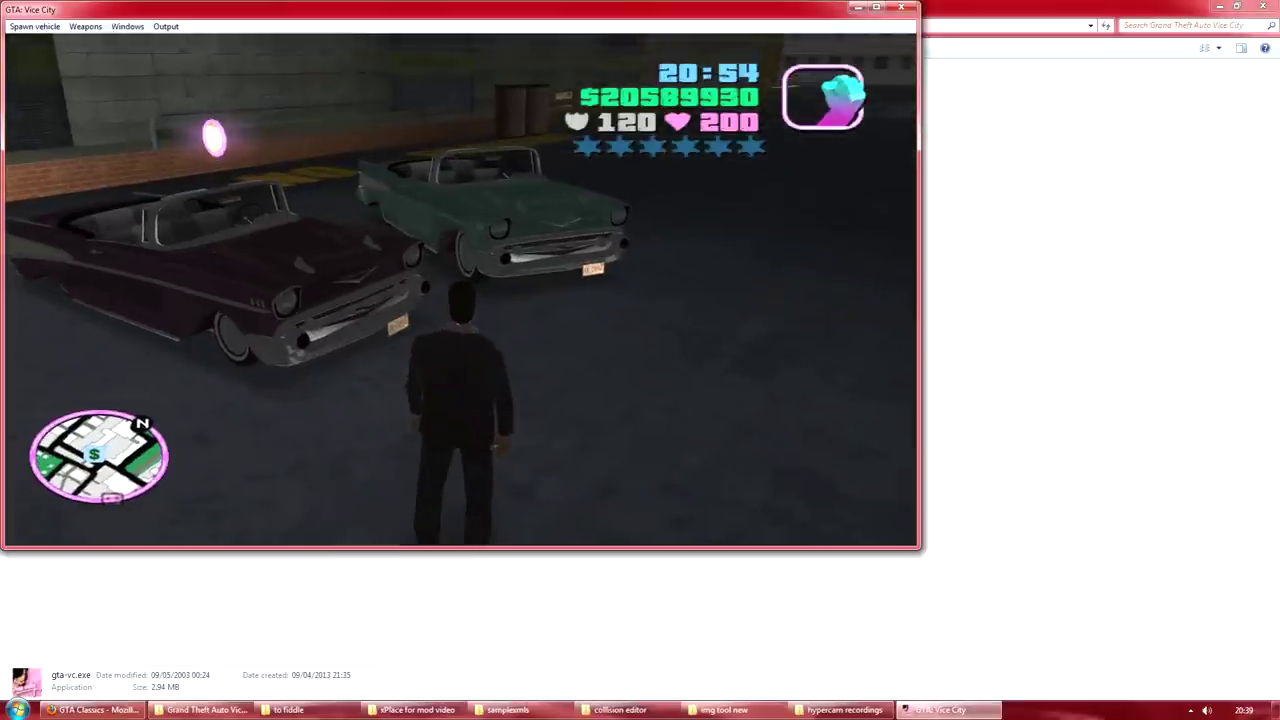
key("w")
key("d")
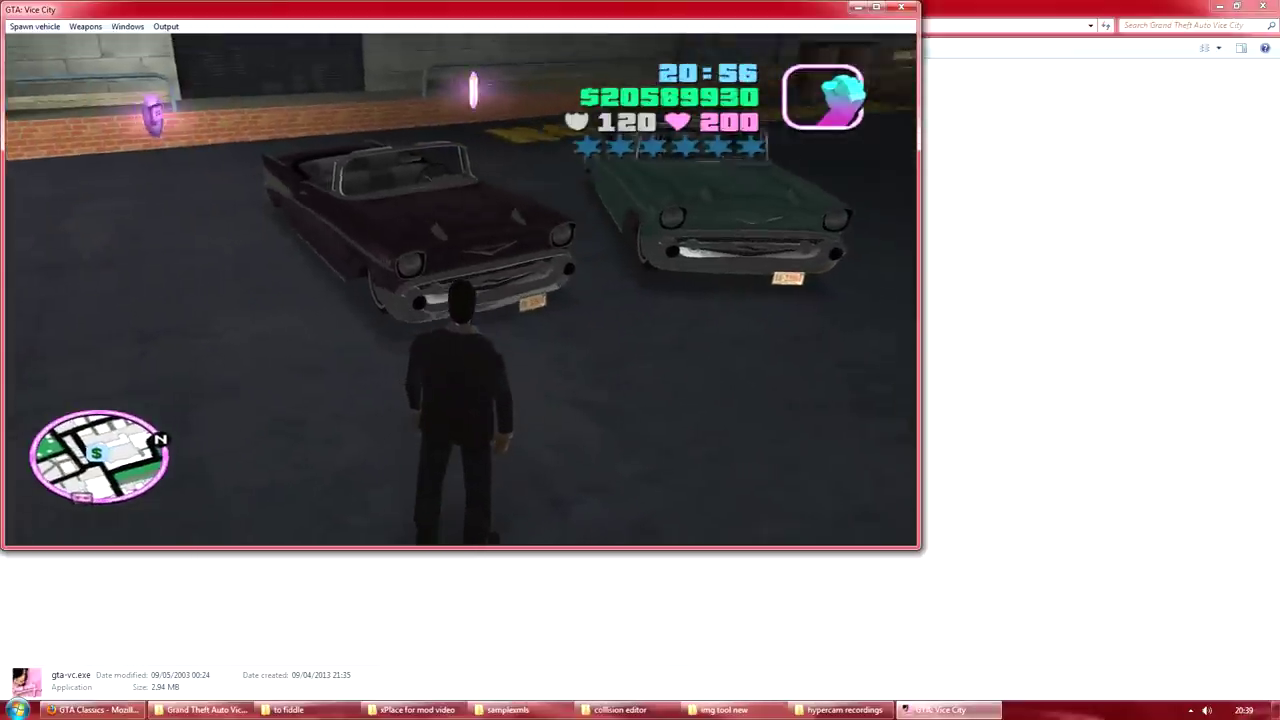
key("w")
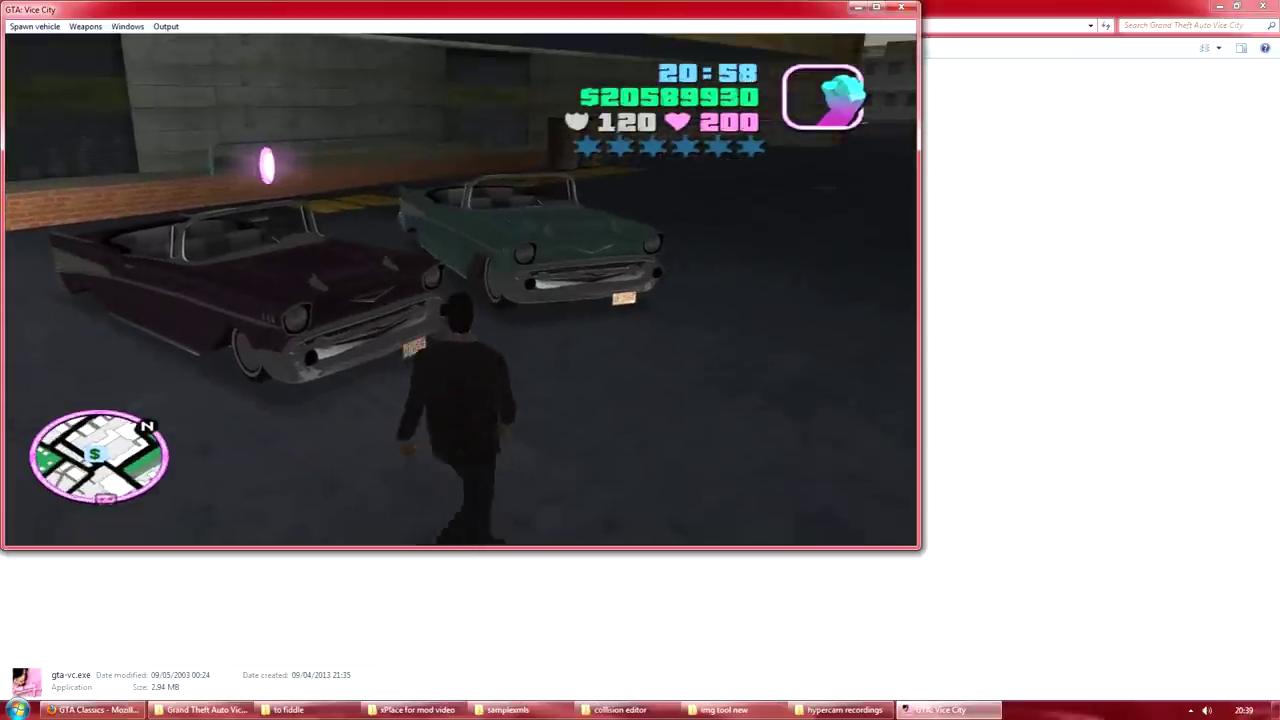
key("s")
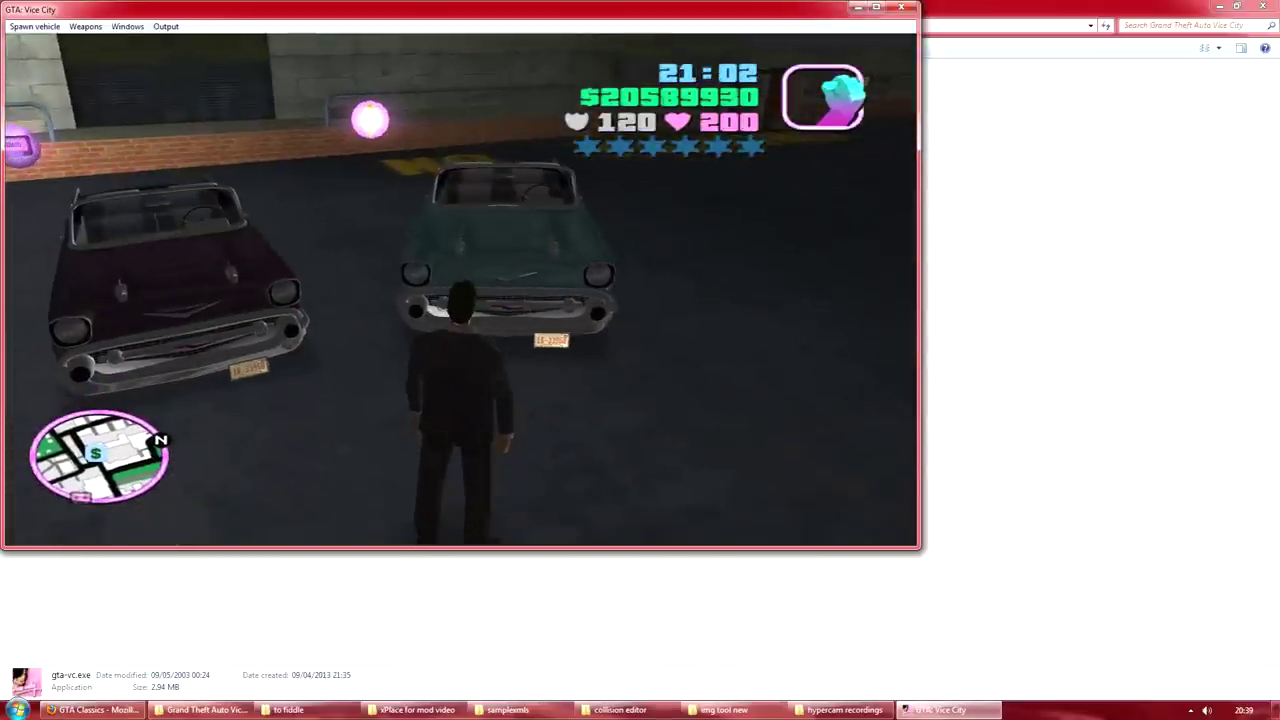
key("a")
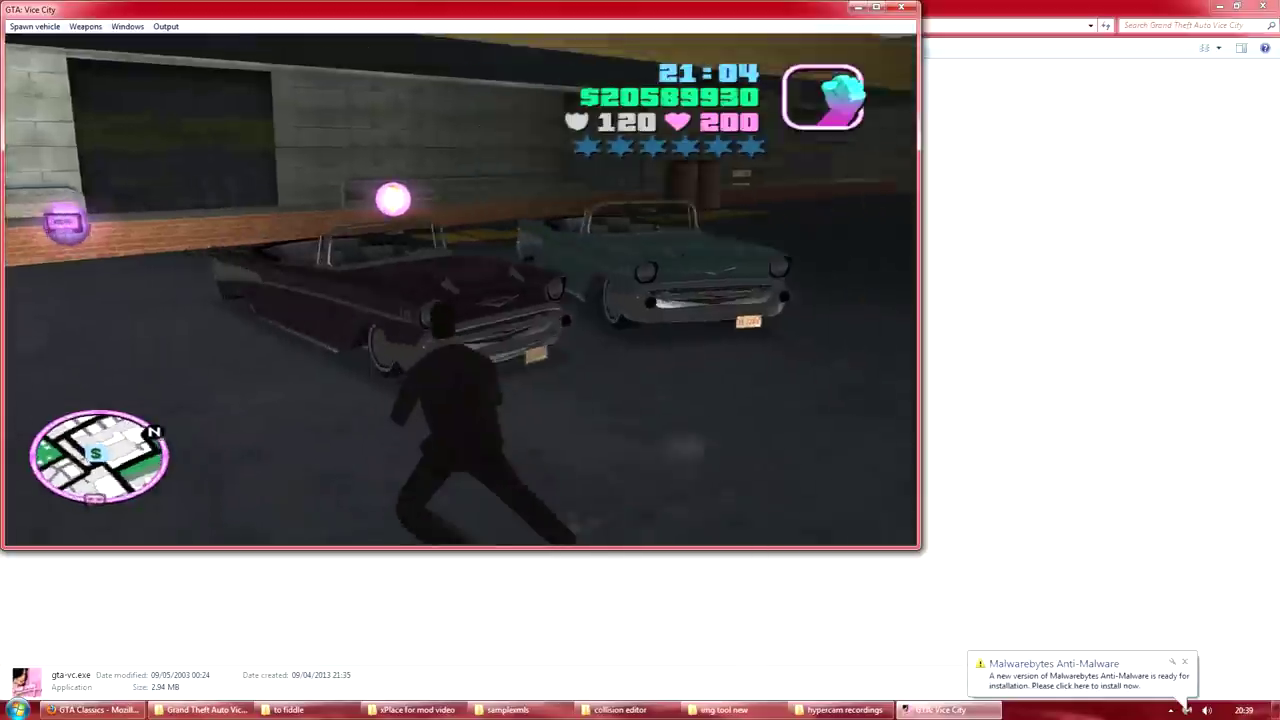
key("w")
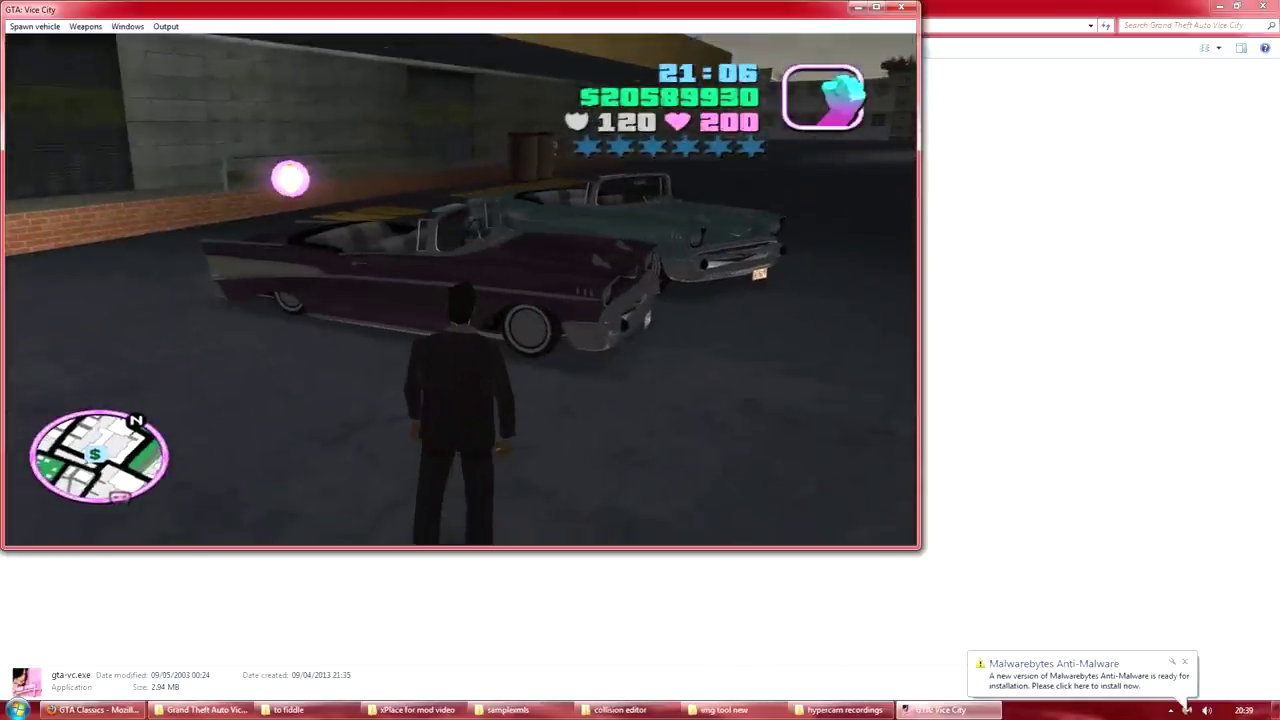
- Get into the purple convertible to check its displayed name, get out, and walk over to the teal car
key("f")
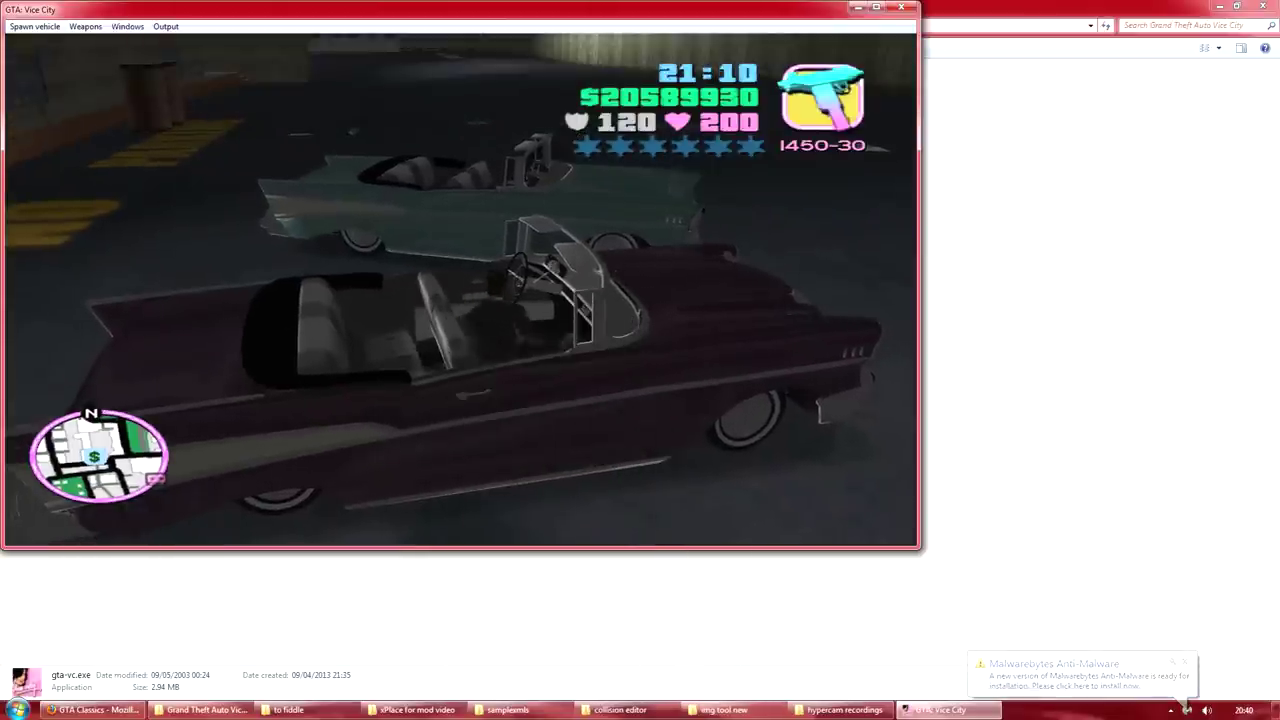
key("w")
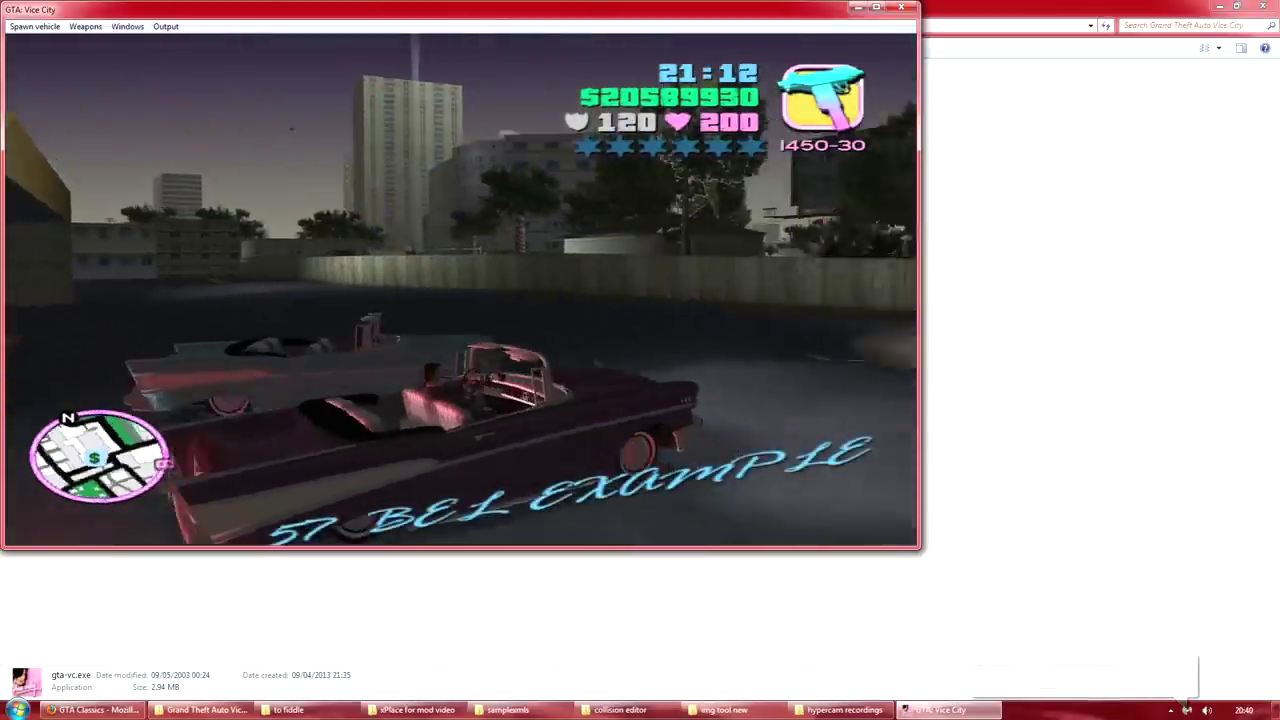
key("f")
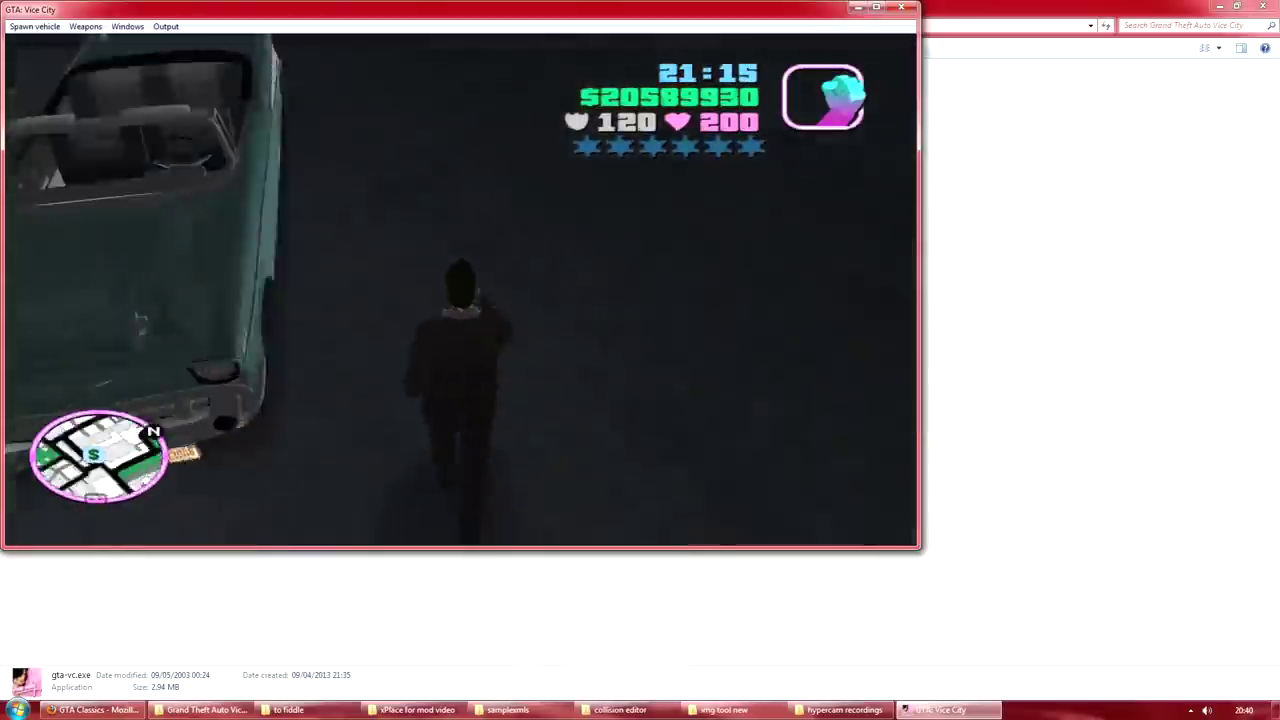
key("w")
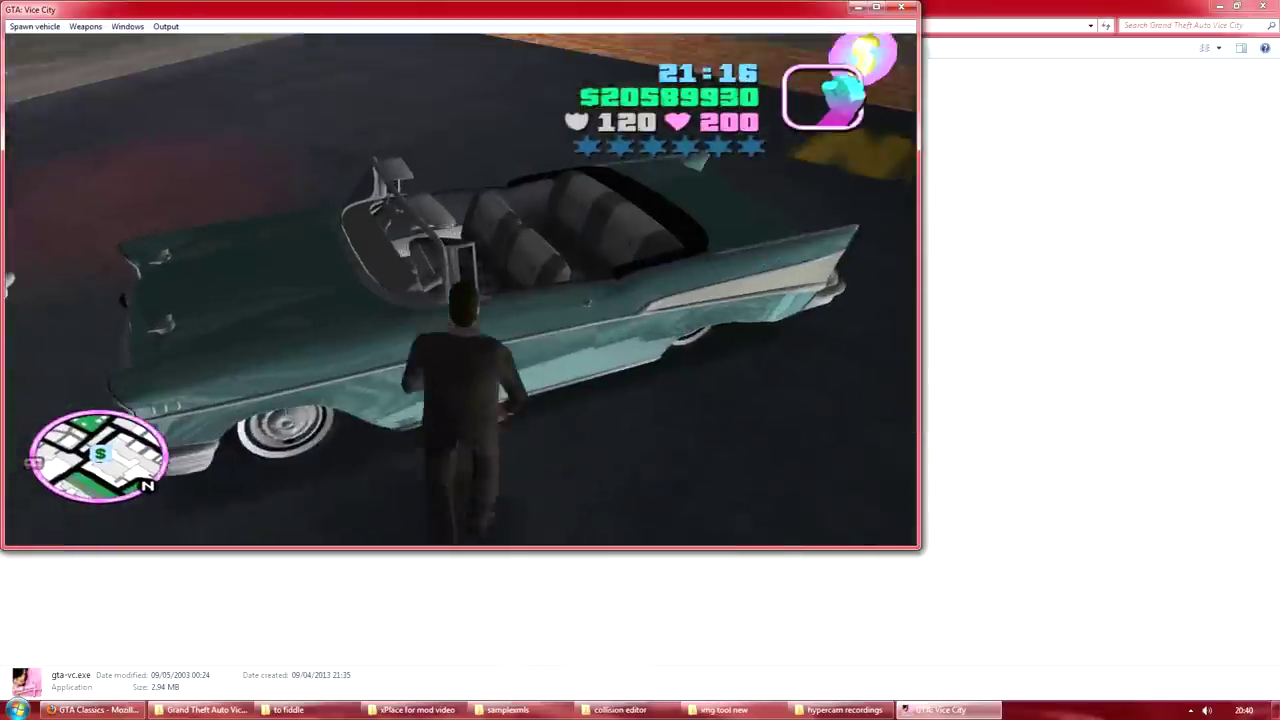
- Get into the teal convertible to check its displayed name, get out, and walk away from it
key("f")
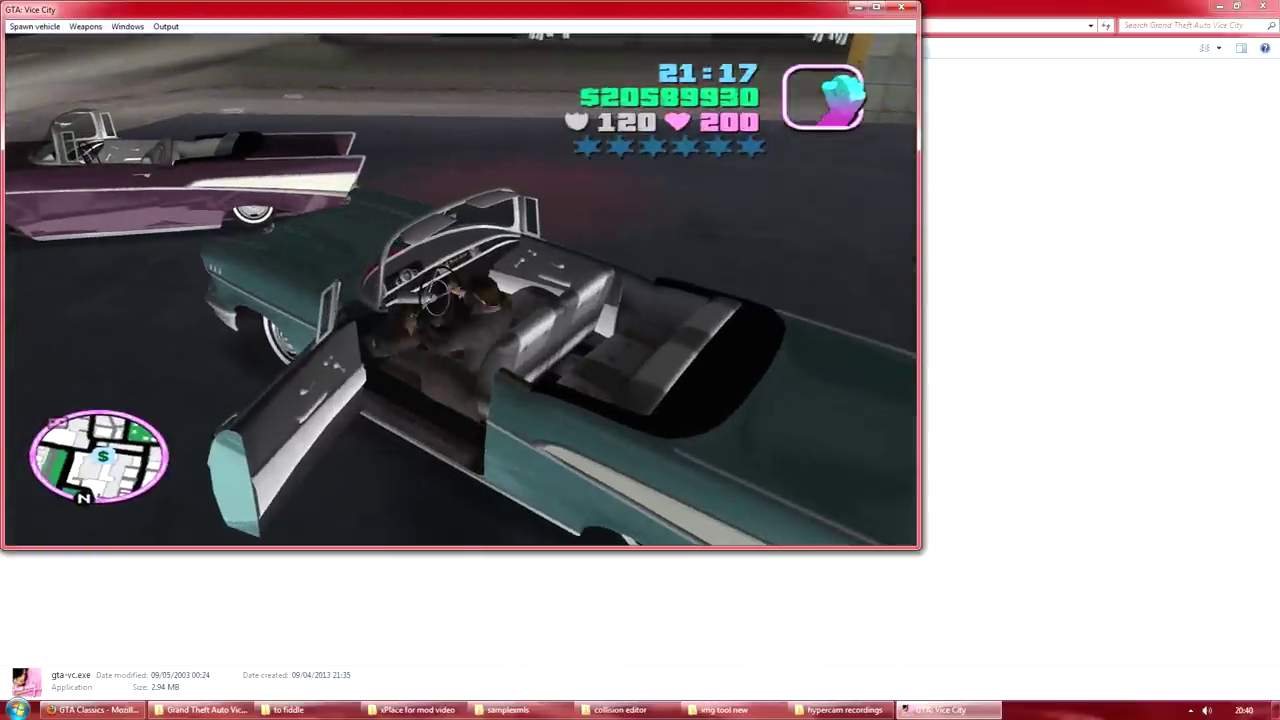
key("f")
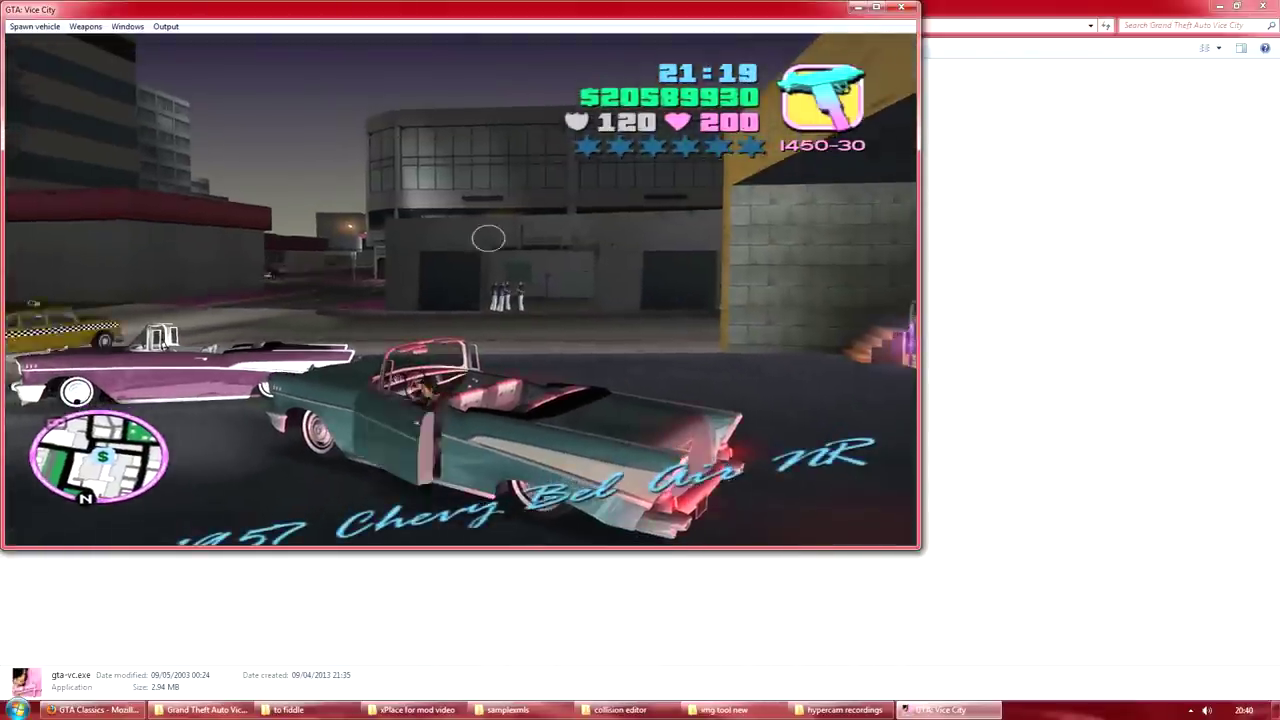
key("w")
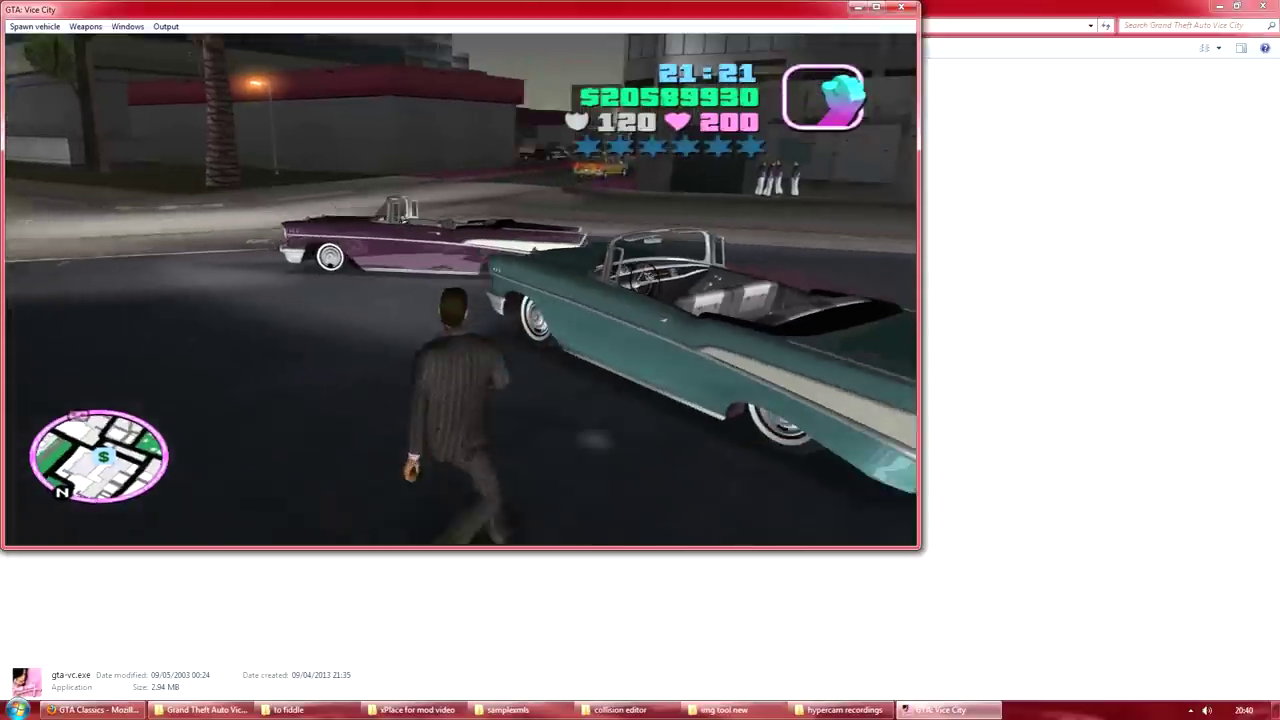
key("w")
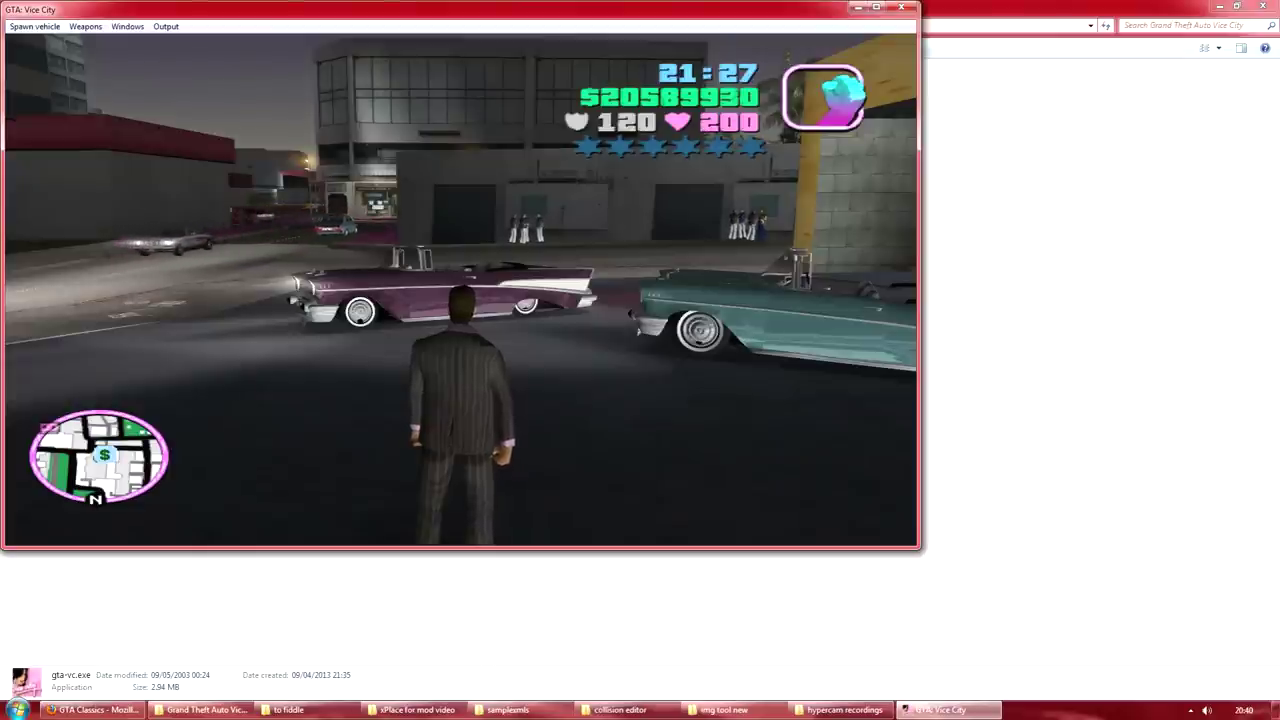
- Position the character to compare the purple and teal Bel Airs side by side, and pause the game
key("d")
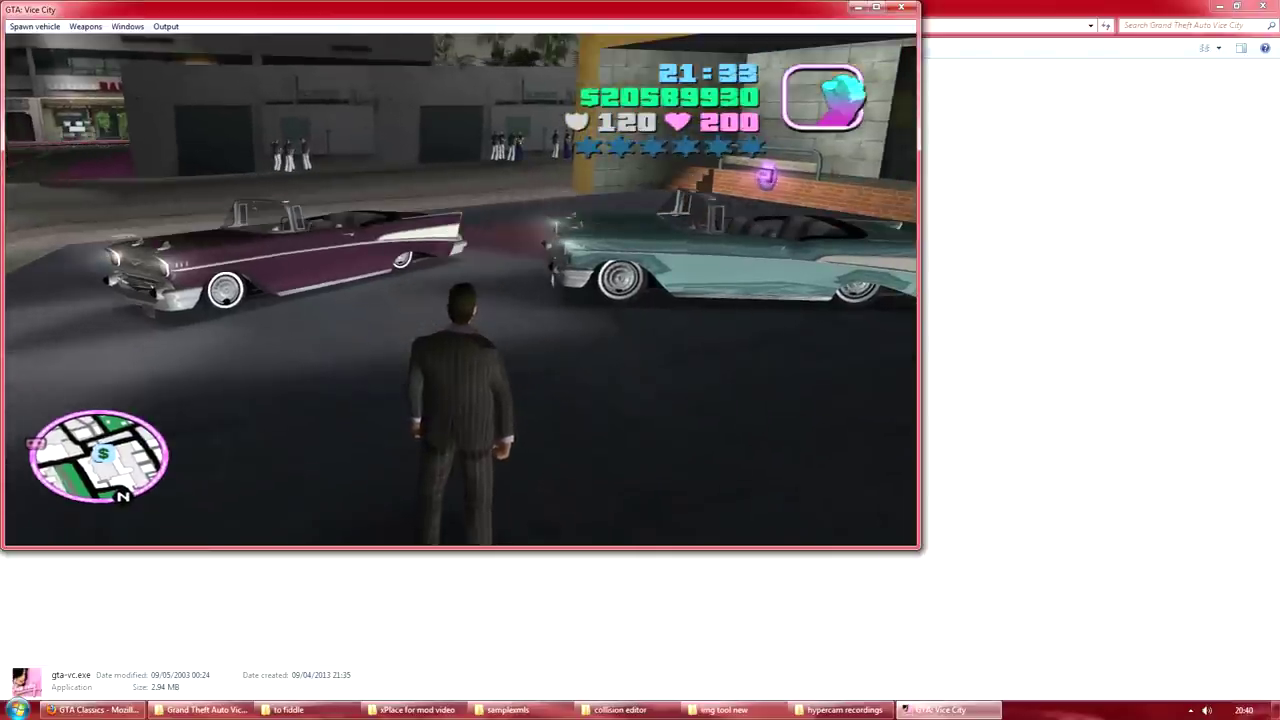
key("a")
key("d")
key("w")
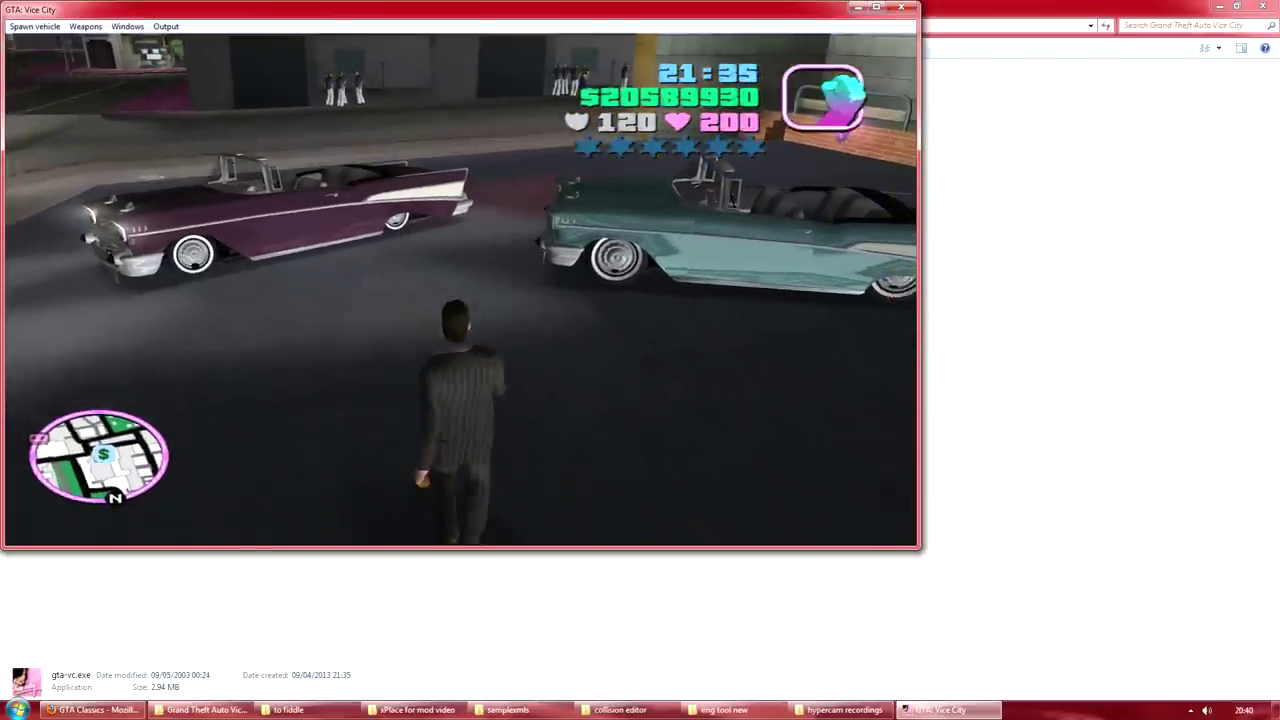
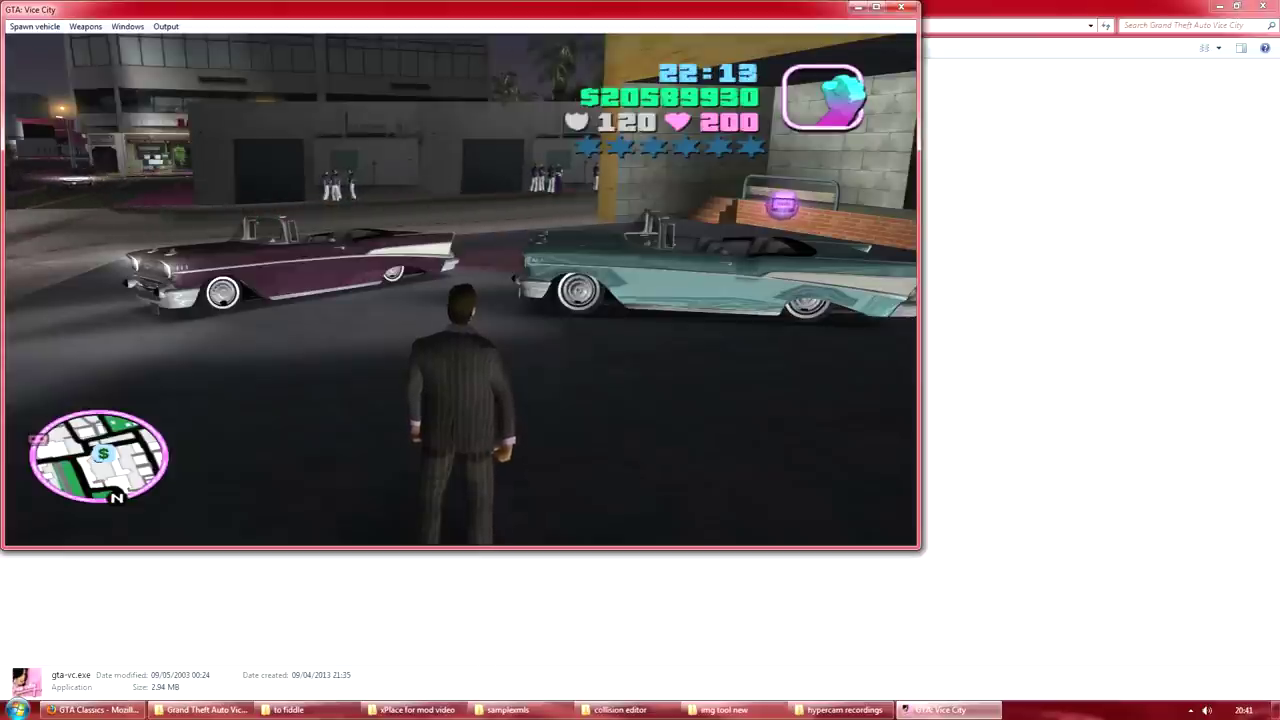
key("Escape")
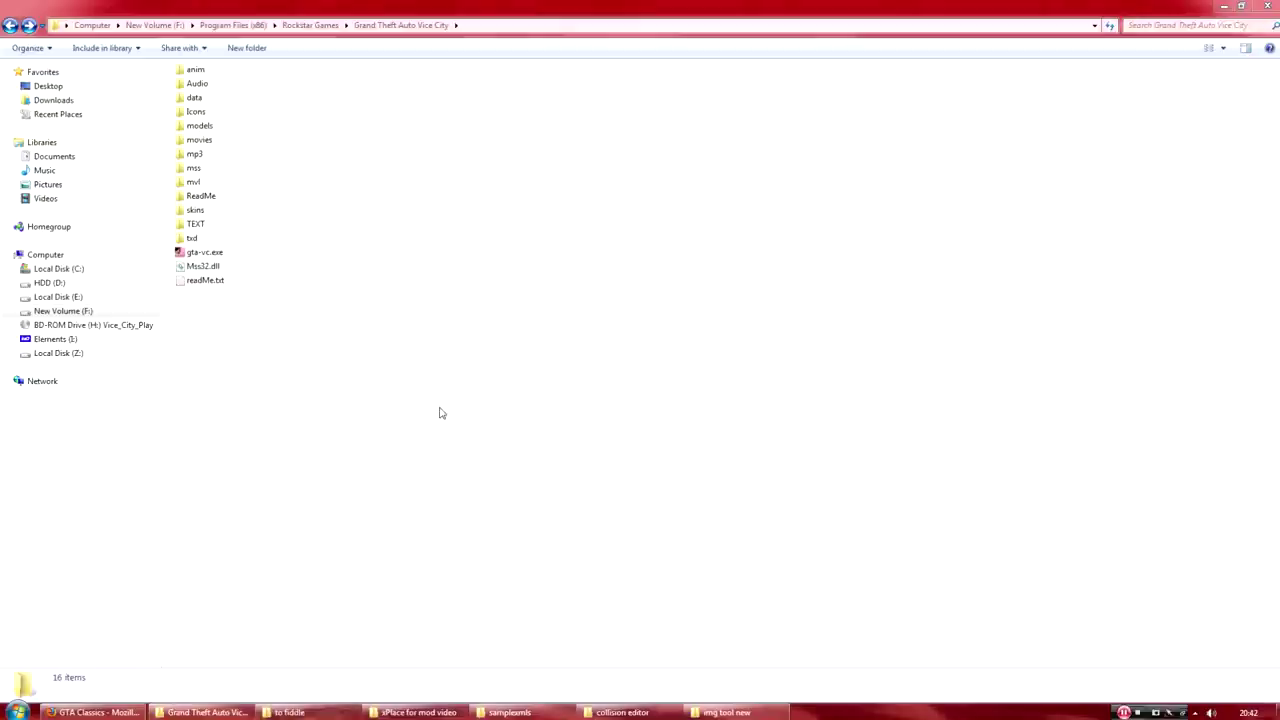
- Clear the to fiddle folder by deleting 57 EX.7z, oceanic.col, oceanic.xml, virgo.dff and virgo.txd
left_click(295, 712)
left_click_drag(217, 248, 188, 69)
key("Delete")
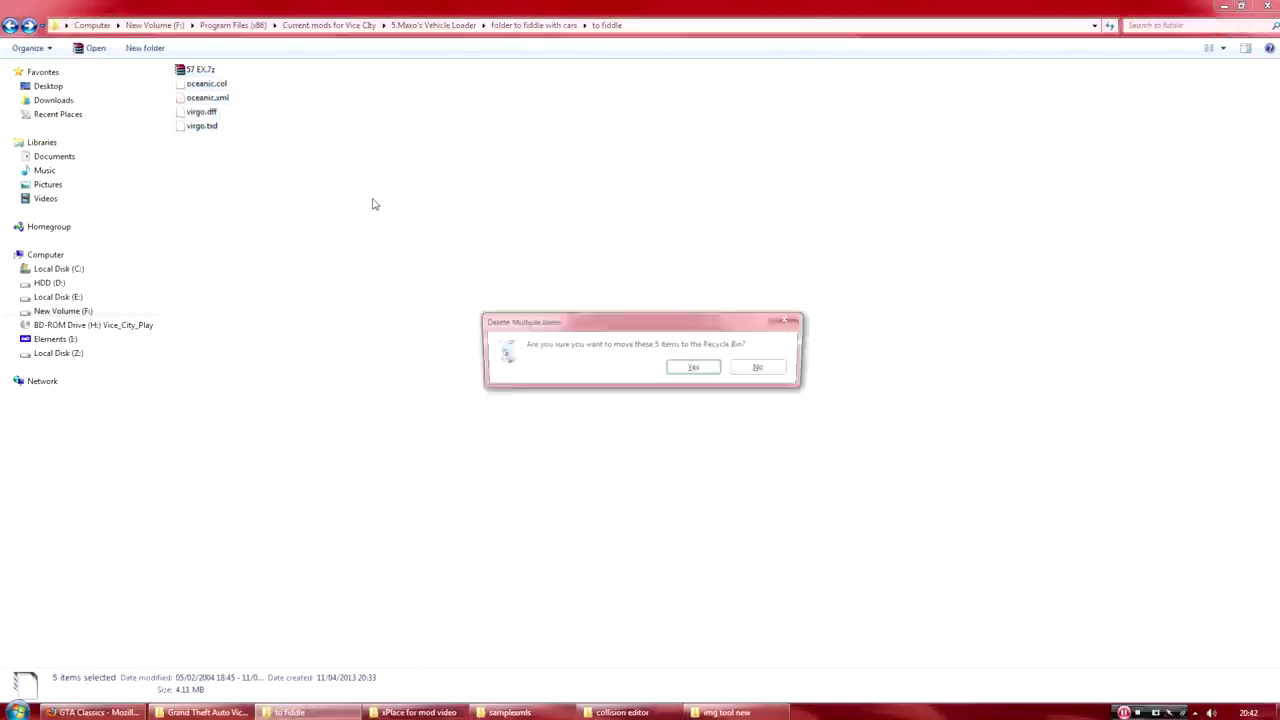
key("Return")
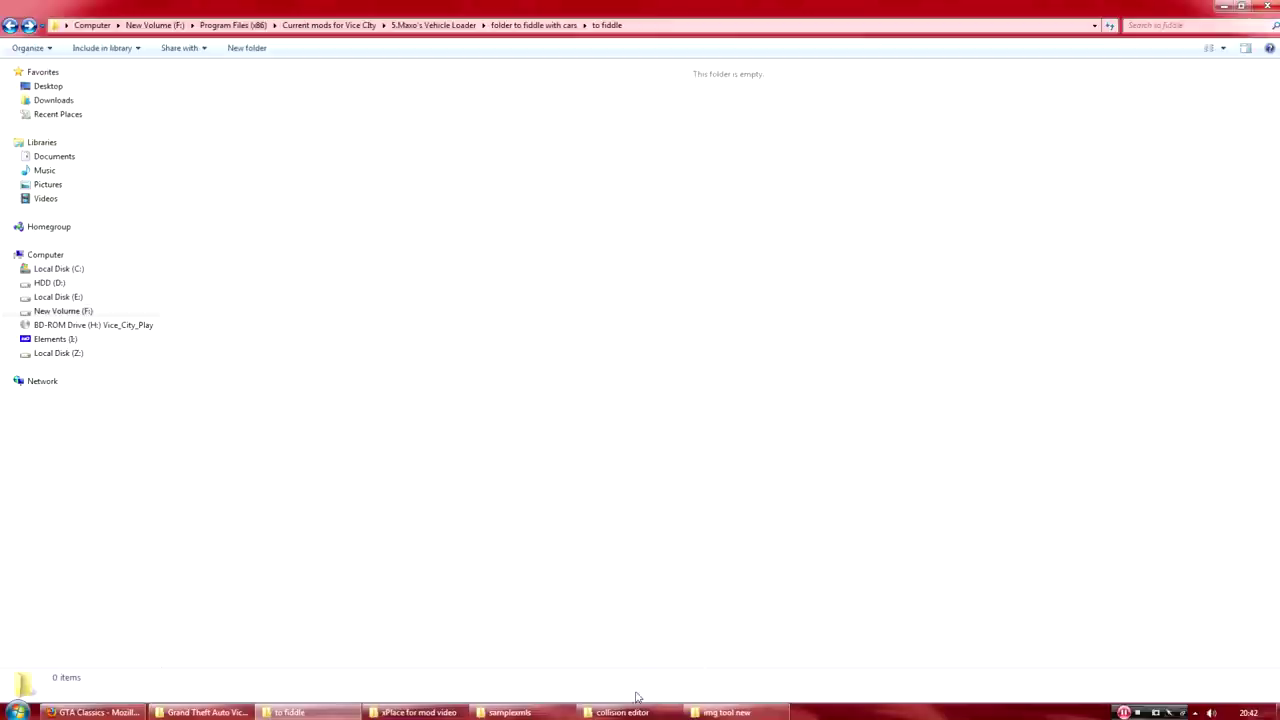
- Launch IMGTool.exe from the img tool new folder
mouse_move(683, 713)
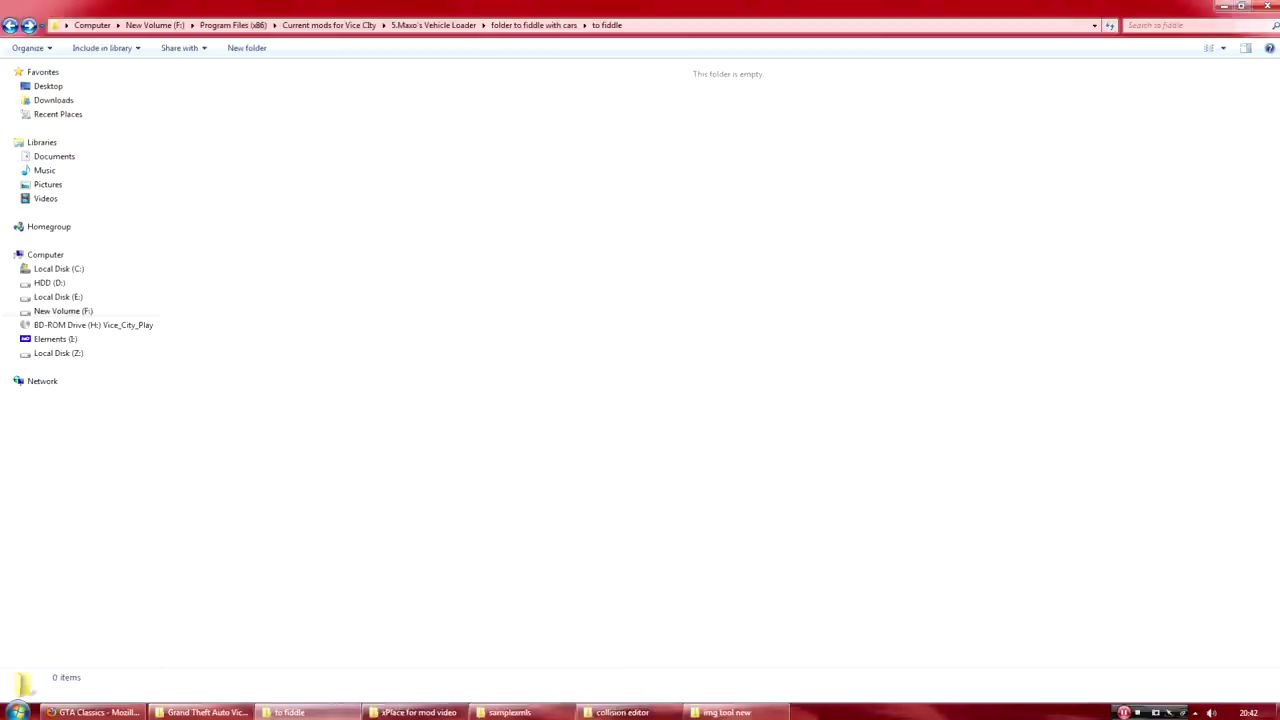
left_click(727, 712)
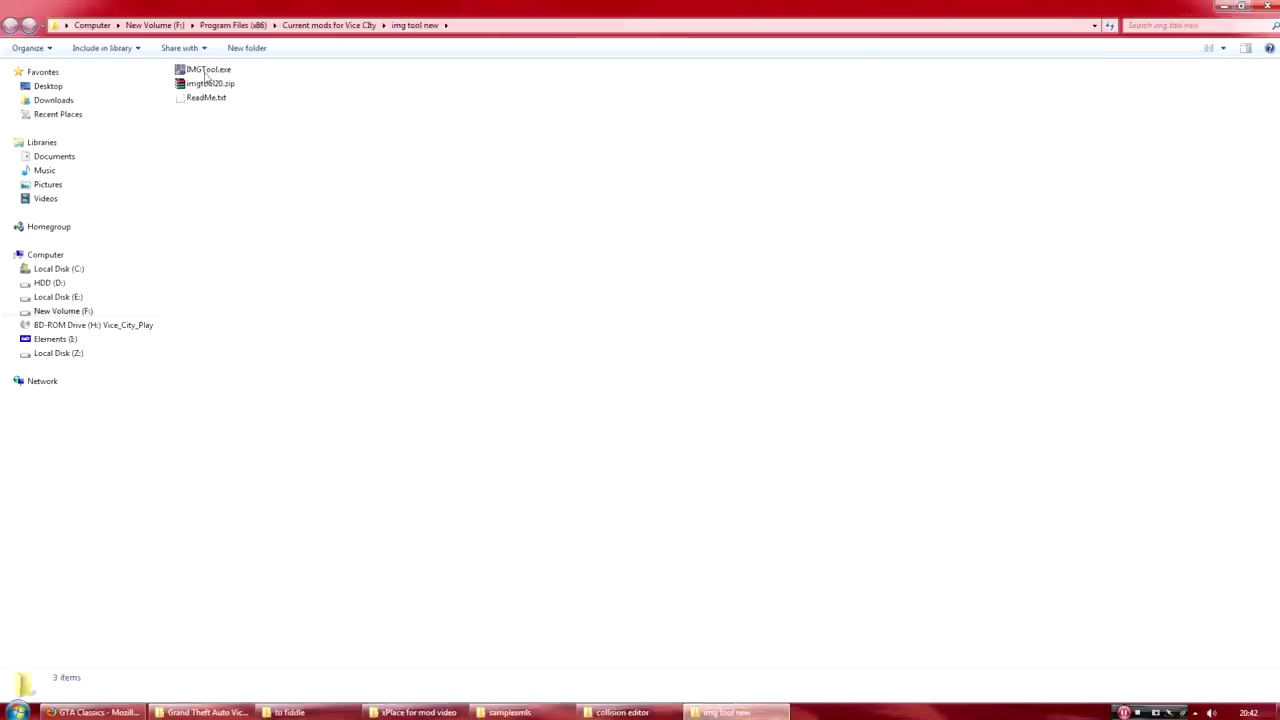
double_click(205, 72)
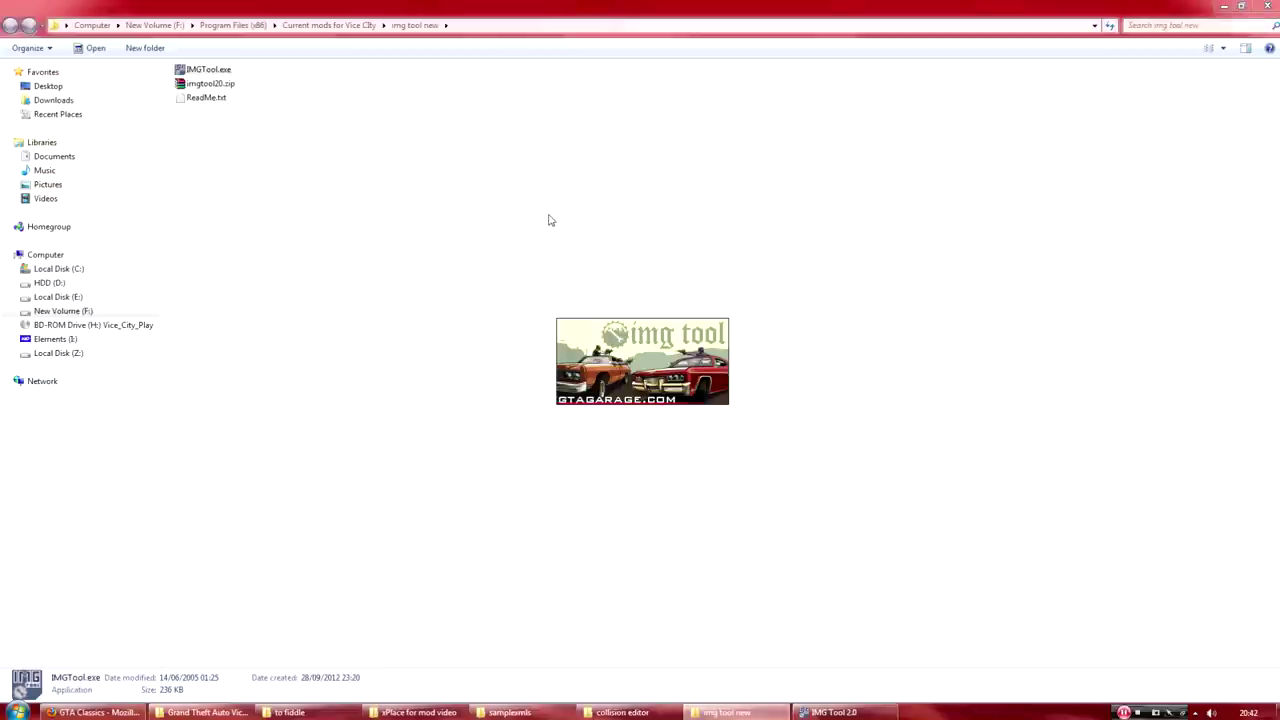
- Open the gta3.img archive from the models folder of GTA San Andreas in IMG Tool
left_click(541, 303)
left_click(560, 318)
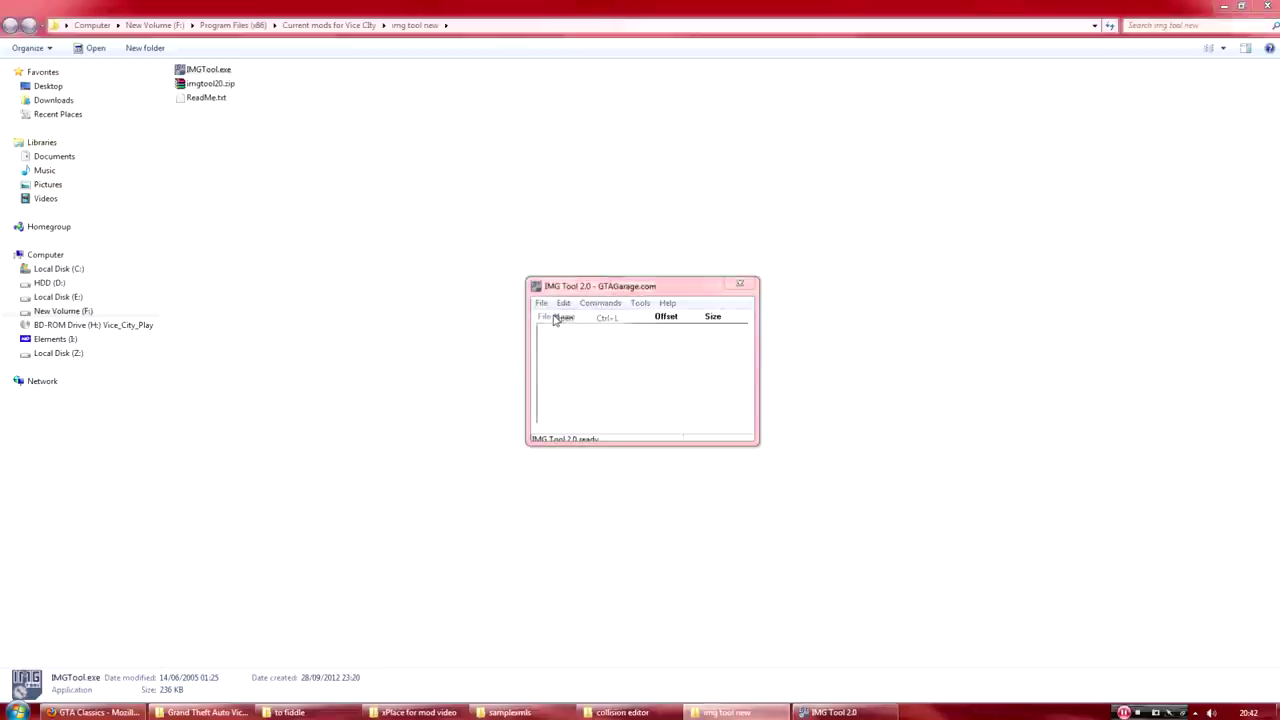
left_click(553, 268)
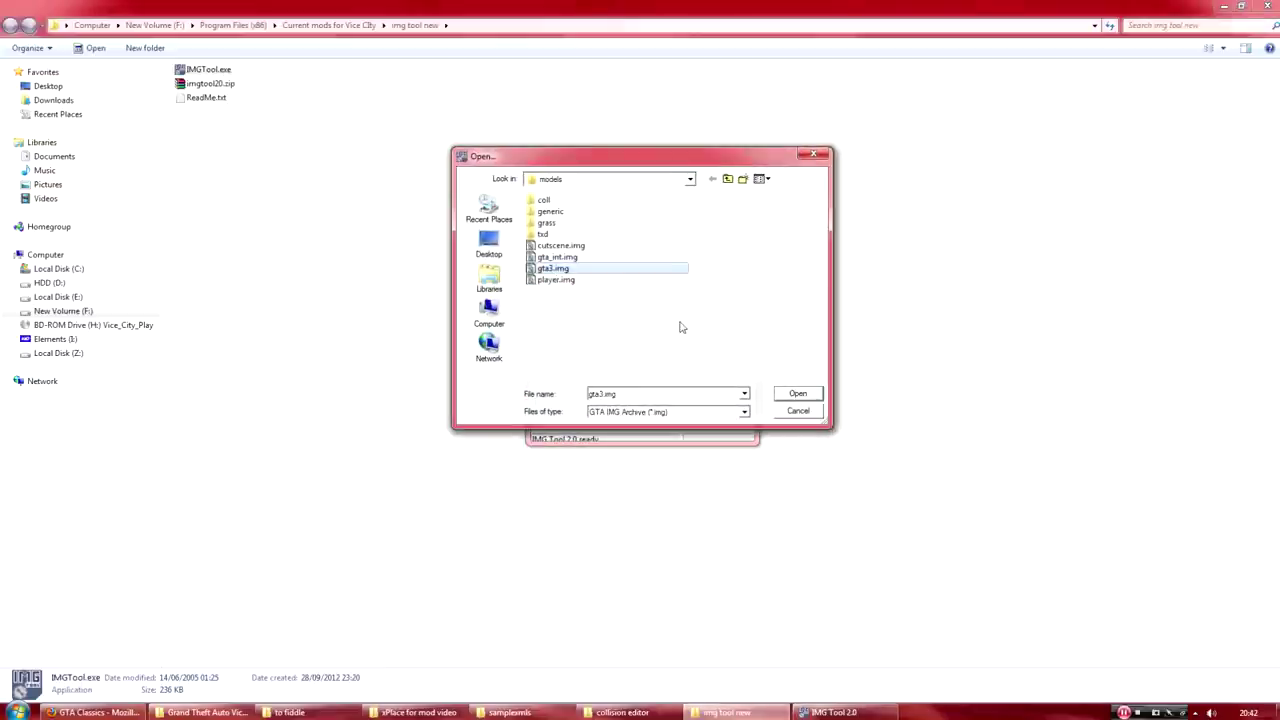
left_click(727, 178)
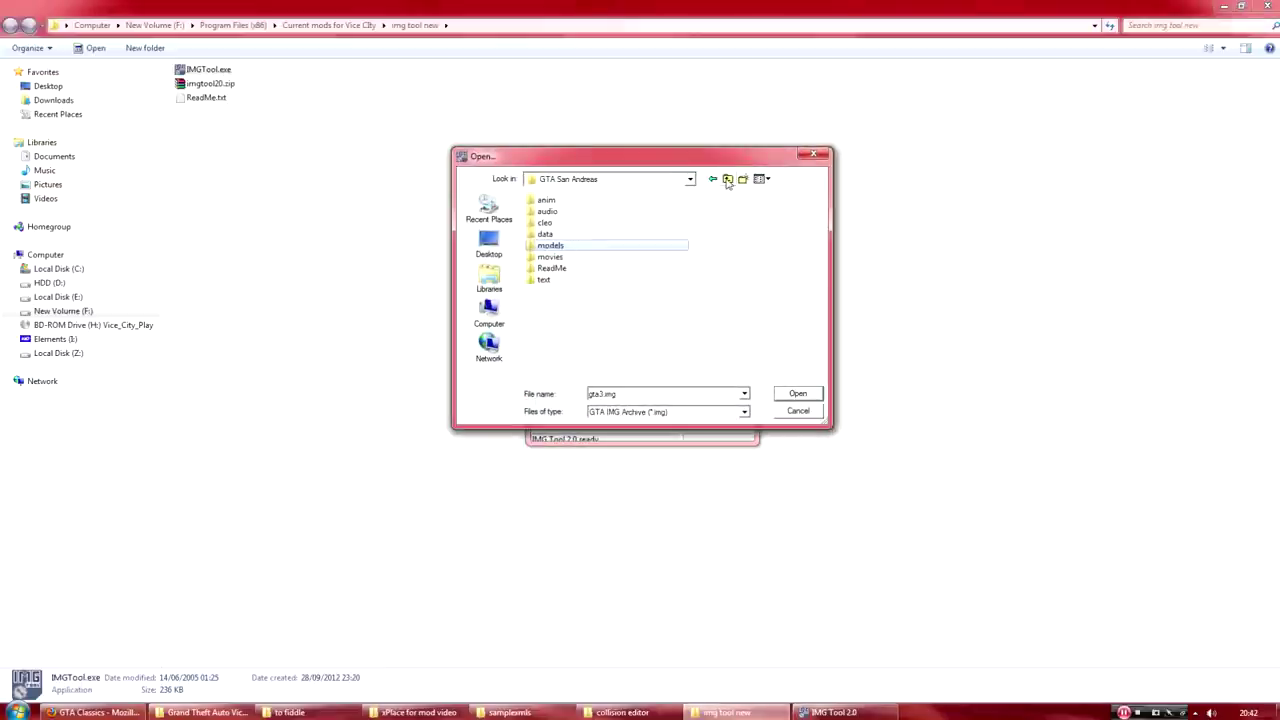
left_click(727, 178)
double_click(548, 270)
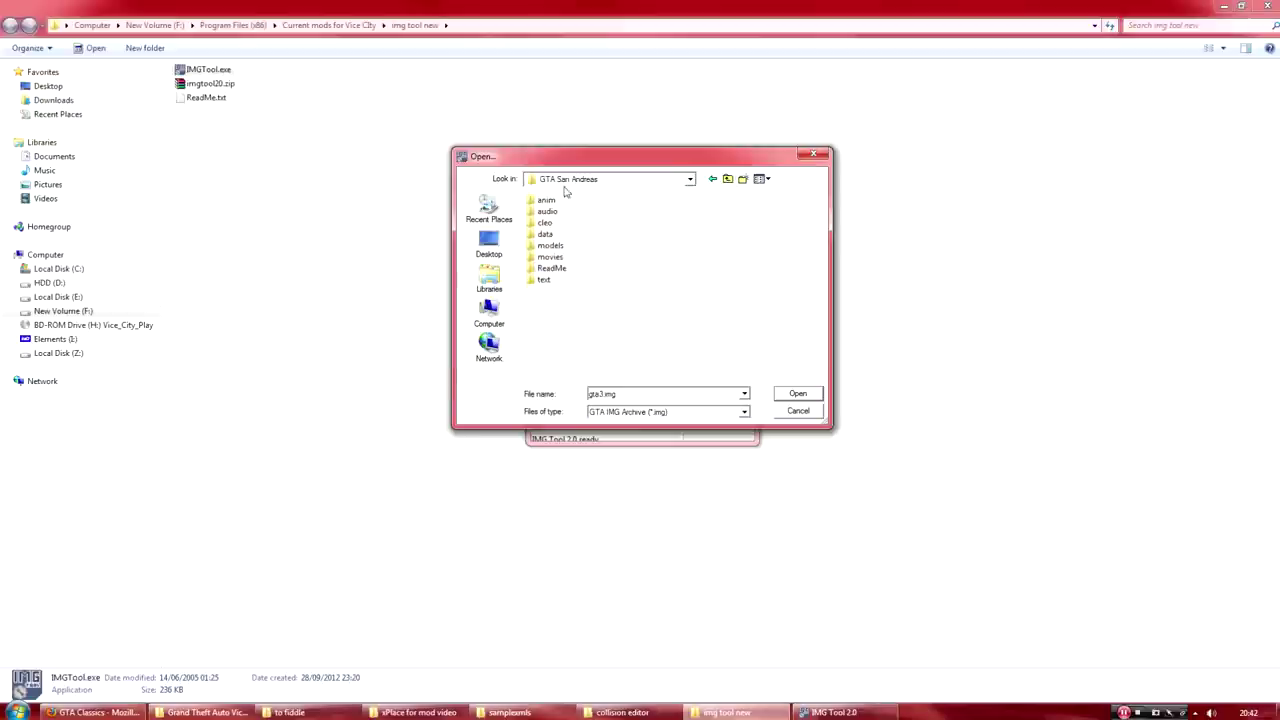
double_click(552, 247)
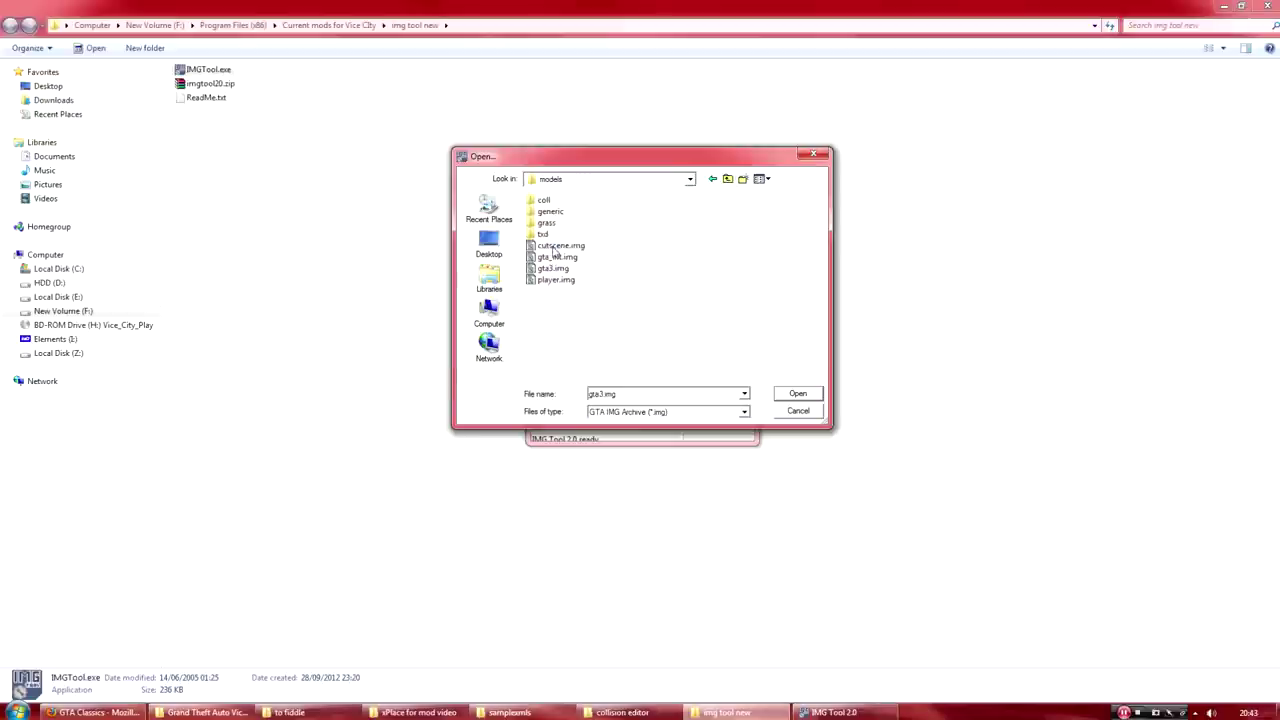
left_click(537, 268)
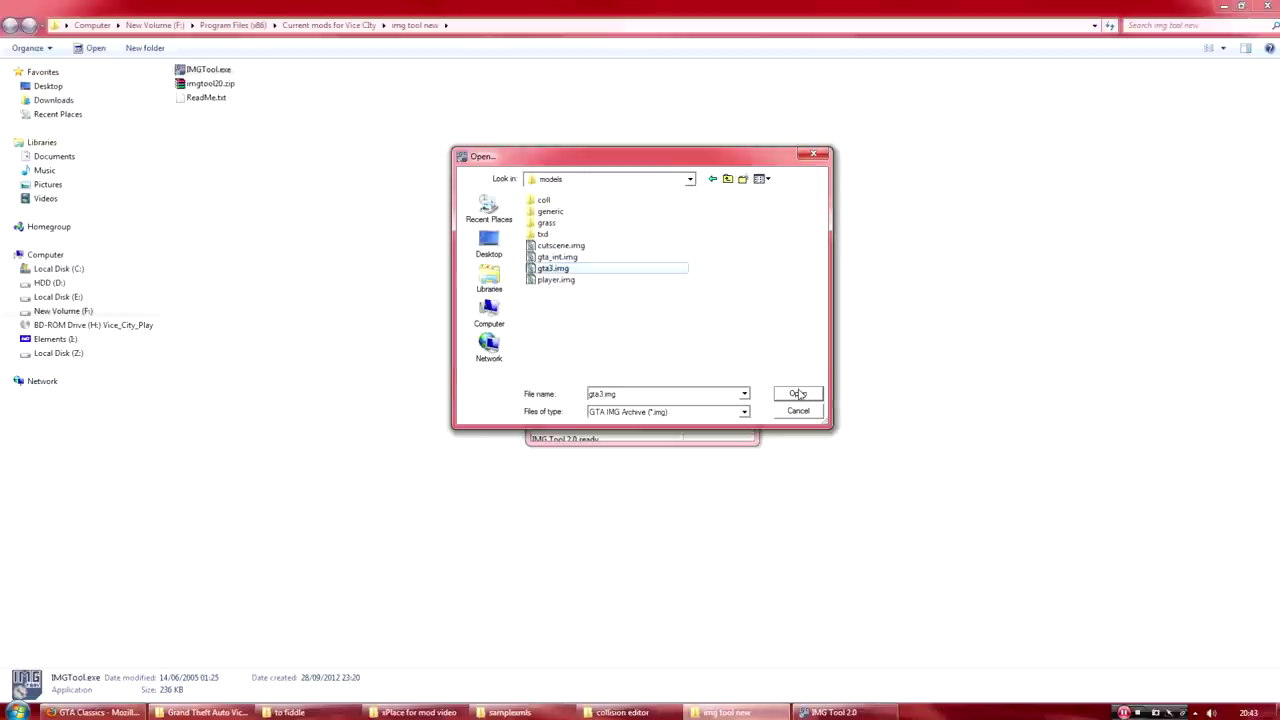
left_click(797, 393)
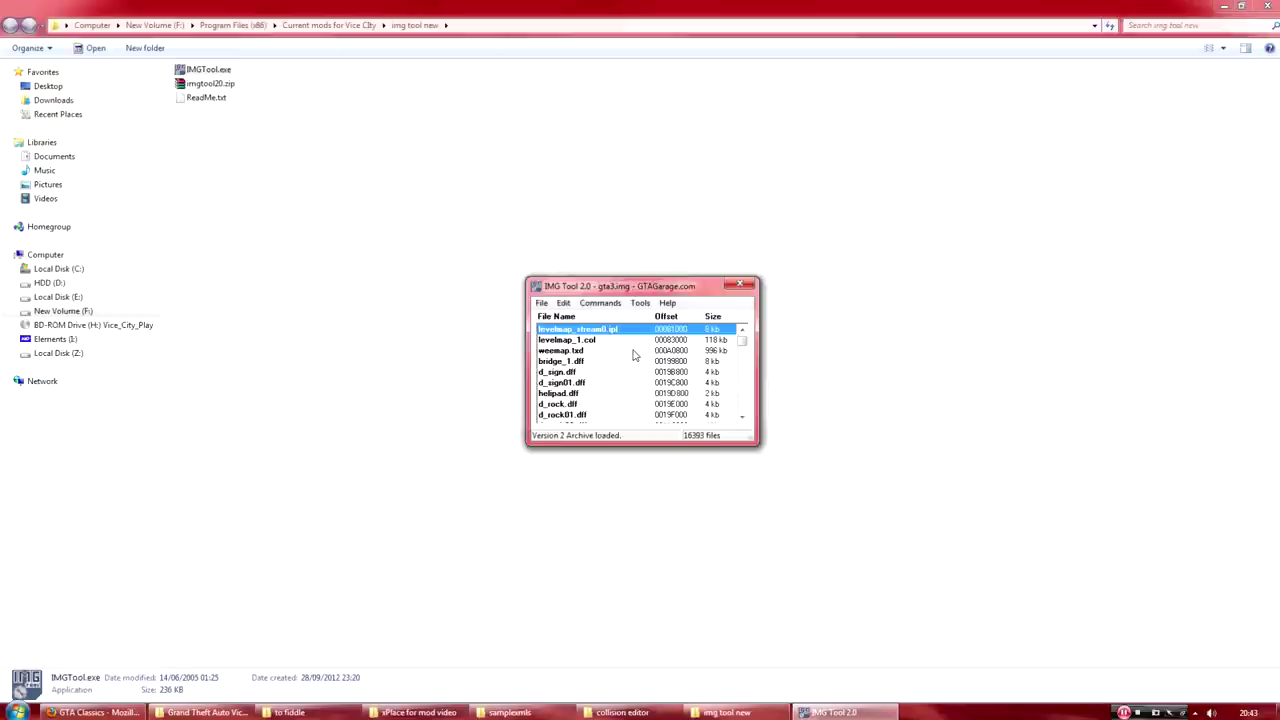
- Find the tornado entry in the archive and extract tornado.txd to the to fiddle folder
left_click(563, 303)
left_click(580, 334)
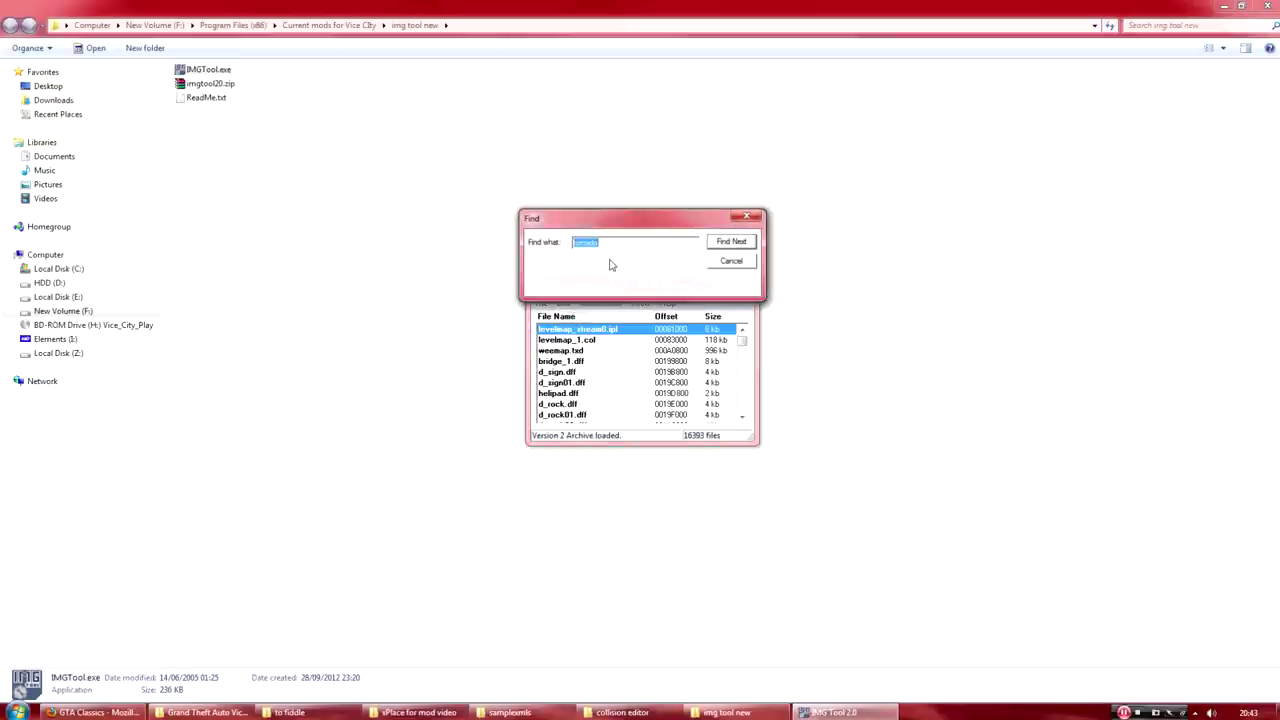
left_click(730, 241)
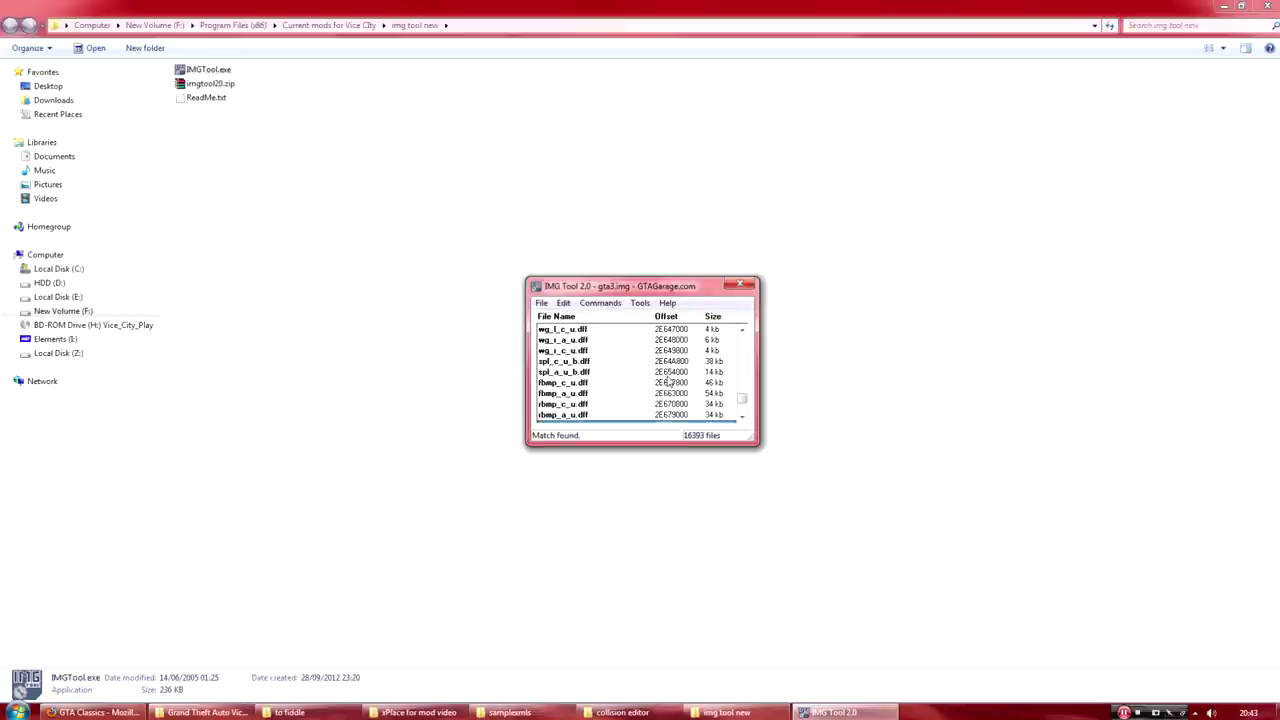
left_click(744, 417)
left_click(600, 303)
left_click(610, 354)
left_click(660, 446)
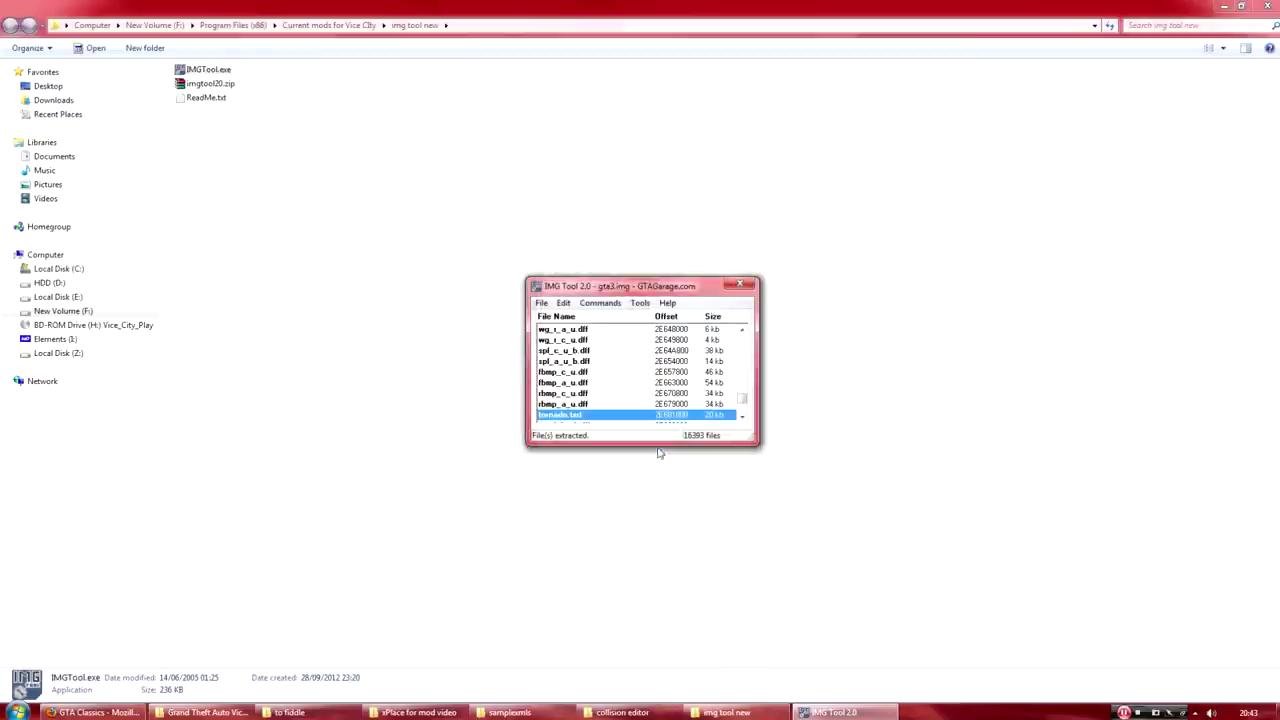
- Find the next tornado match, tornado.dff, and extract it to the to fiddle folder
left_click(563, 302)
left_click(590, 350)
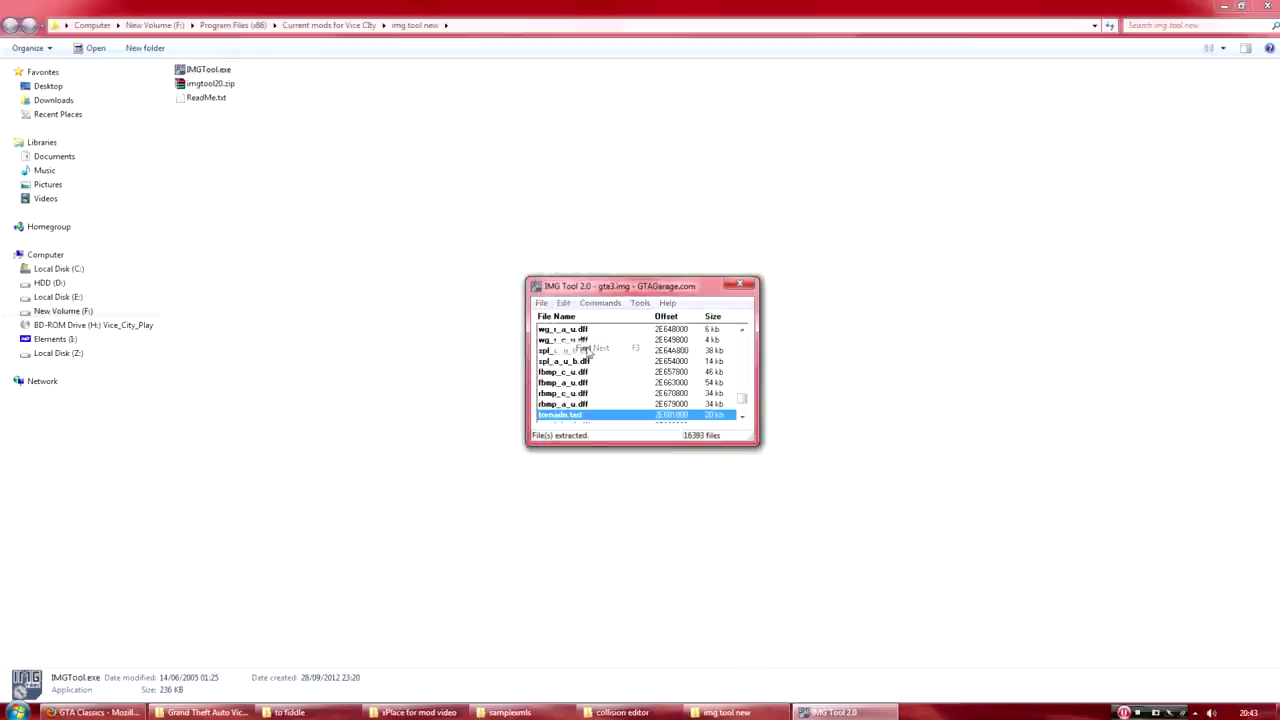
left_click(742, 416)
left_click(742, 416)
left_click(600, 302)
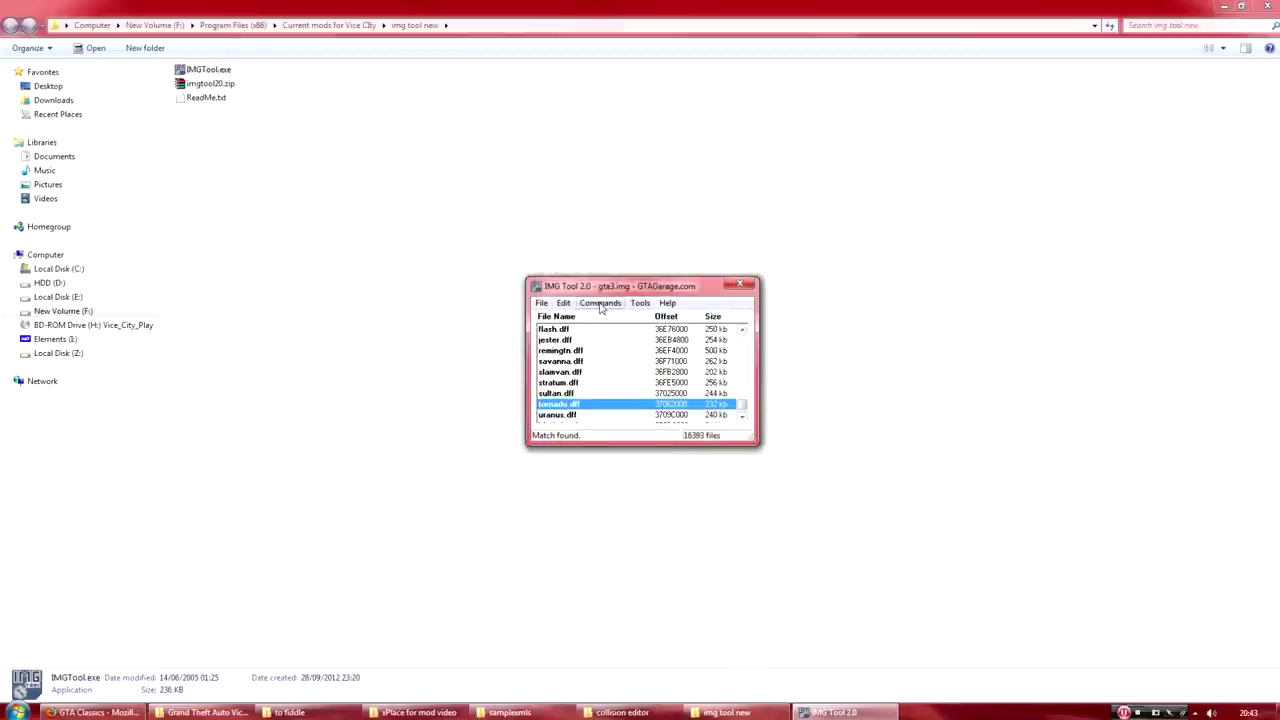
left_click(610, 353)
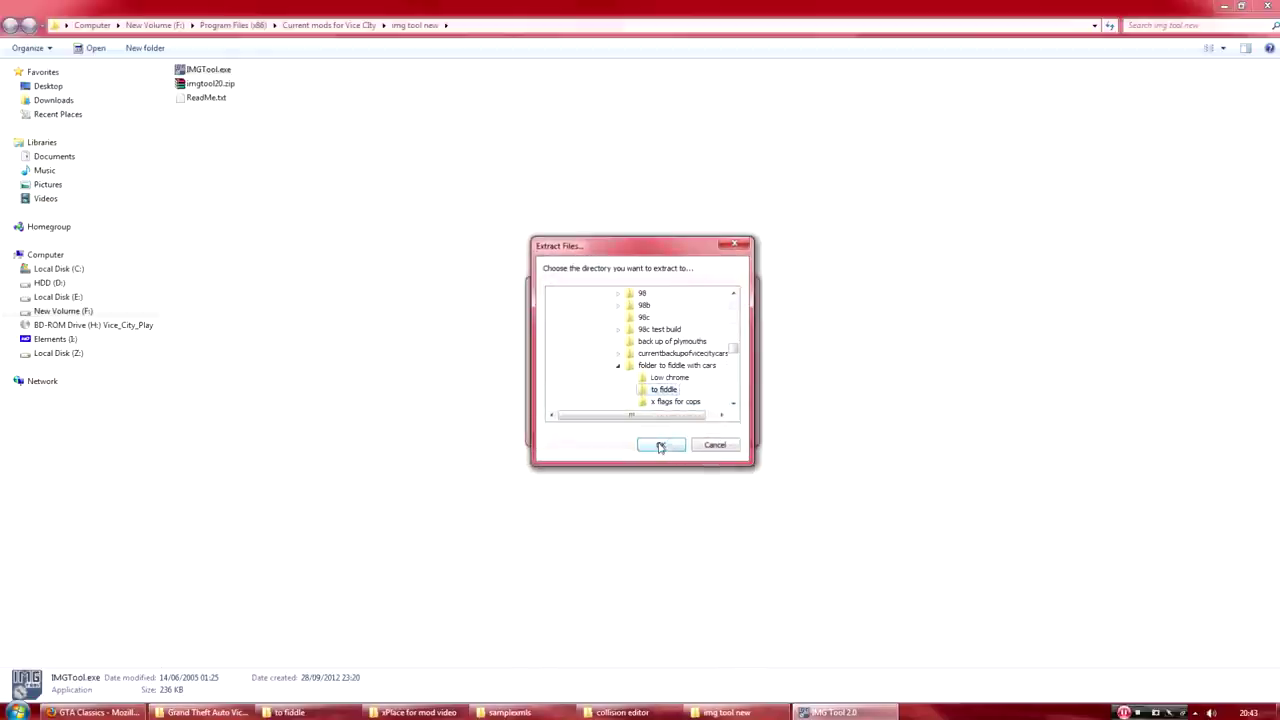
left_click(660, 446)
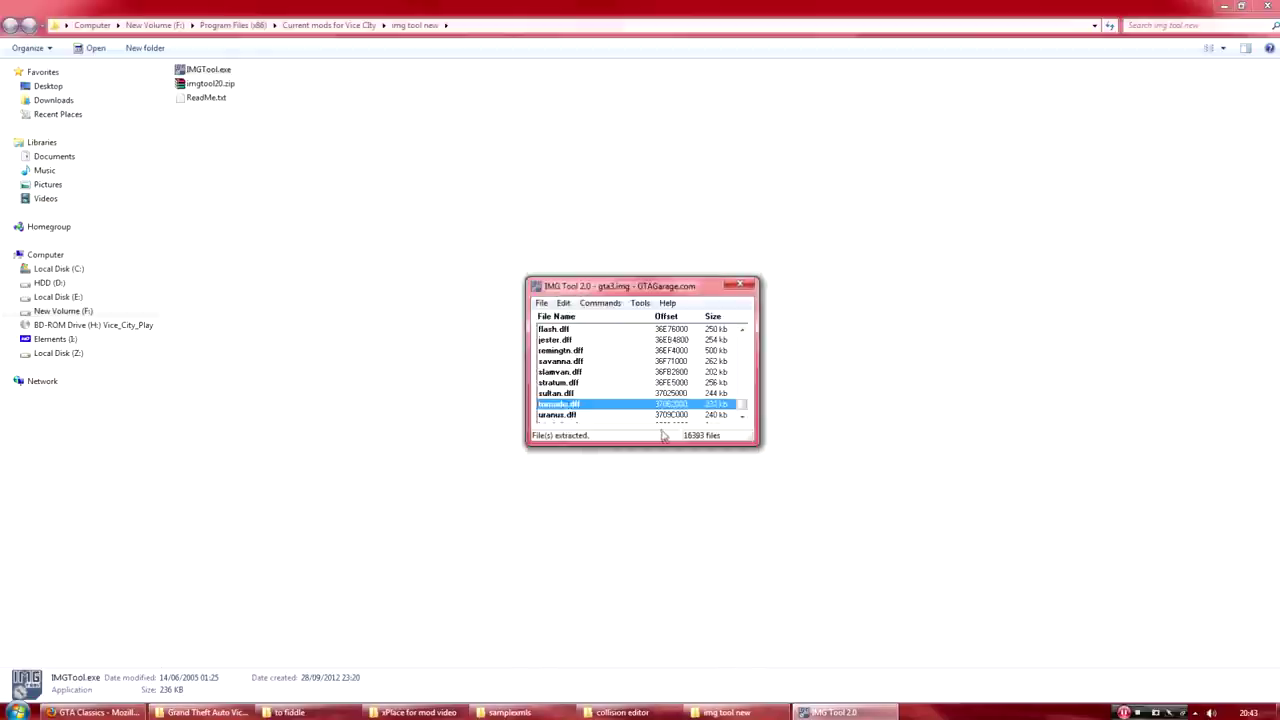
- Close IMG Tool and check the extracted tornado files in the to fiddle folder
left_click(738, 284)
left_click(320, 711)
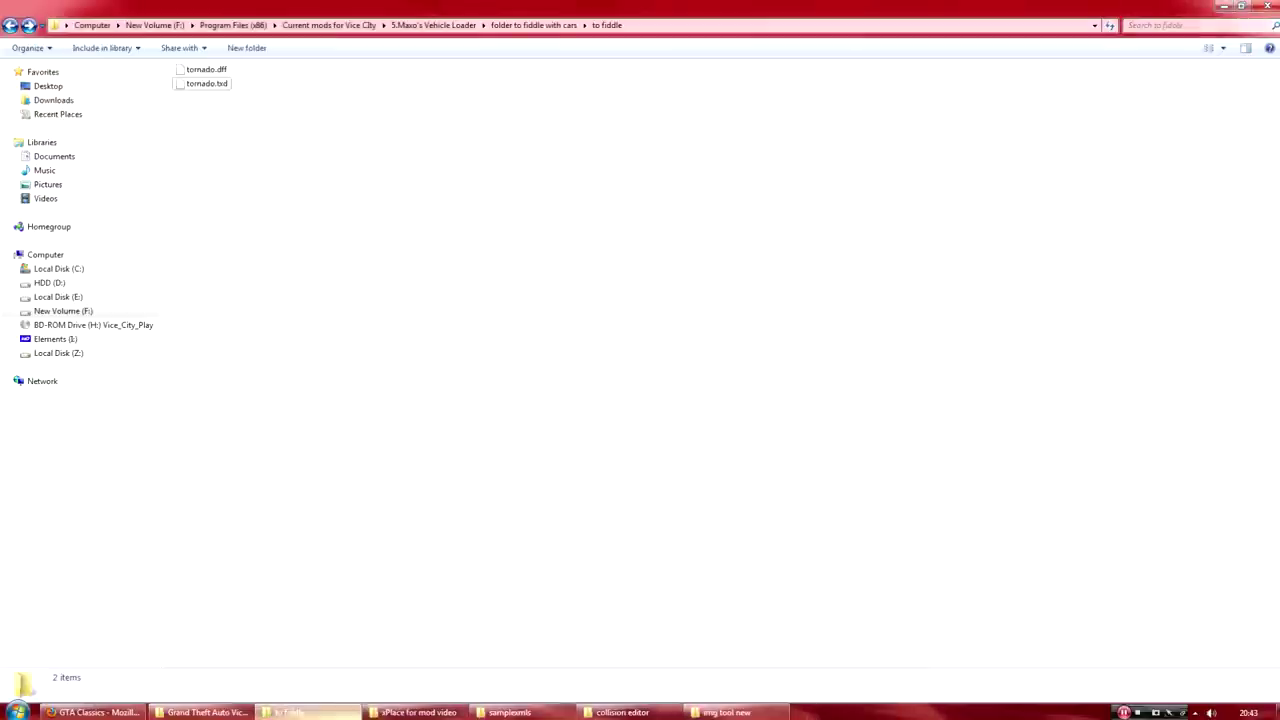
left_click_drag(210, 124, 251, 113)
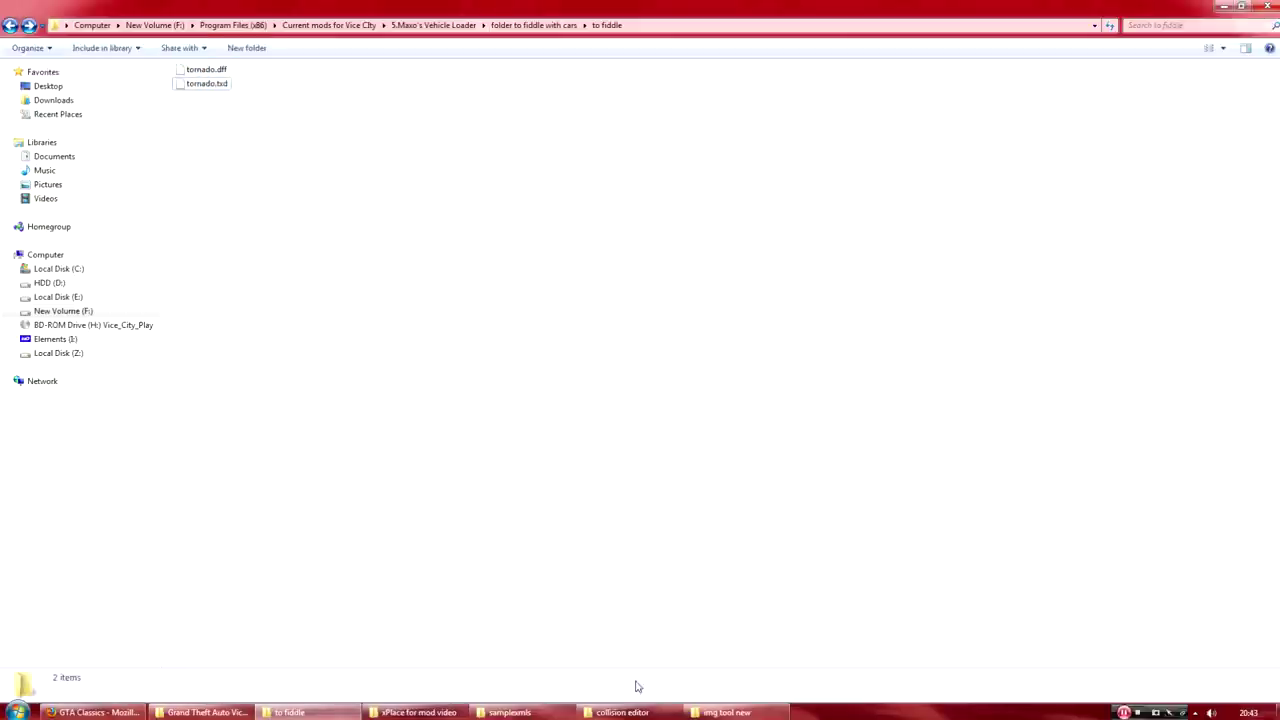
- Run CollEditor.exe from the collision editor folder and load vehicles.col from the coll folder
left_click(631, 714)
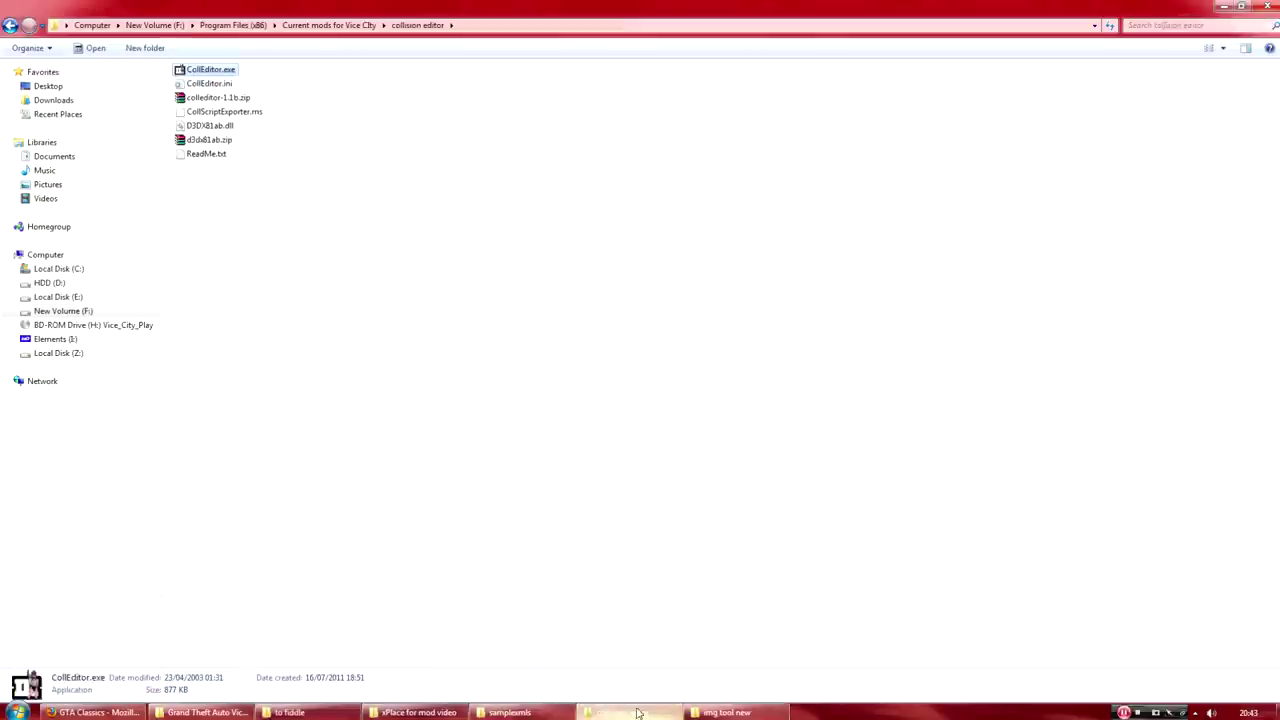
double_click(208, 72)
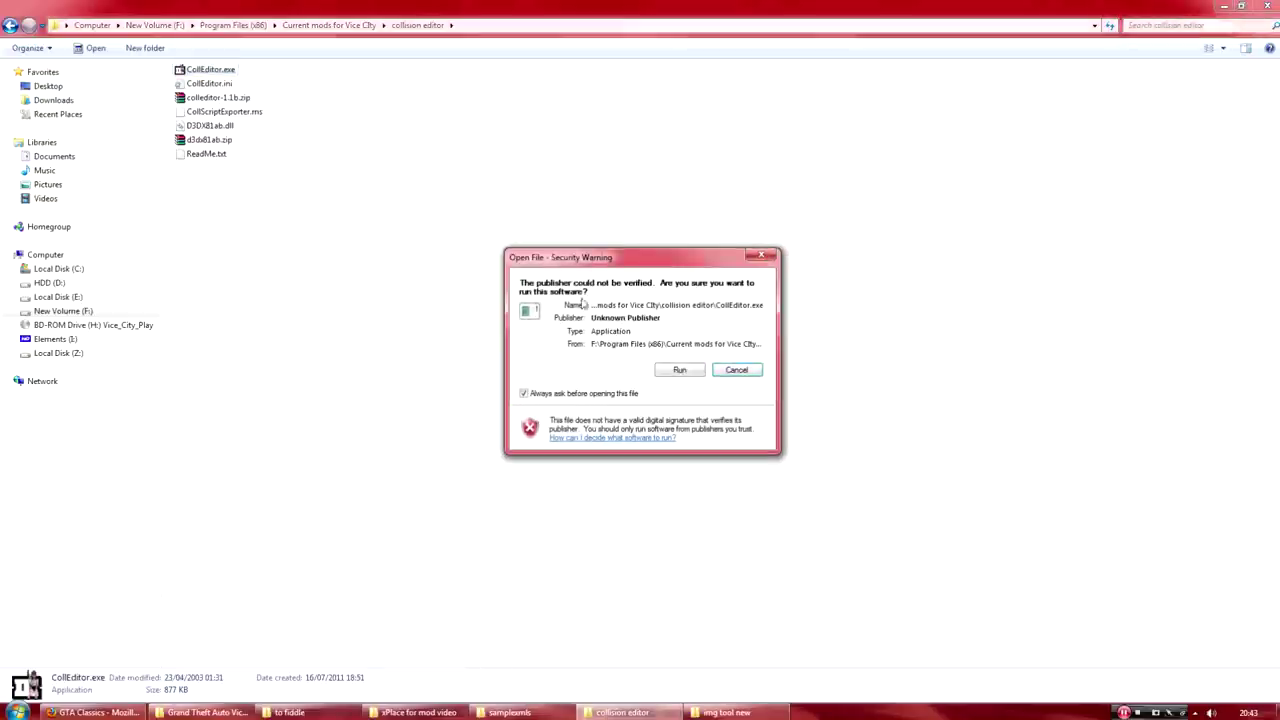
left_click(674, 369)
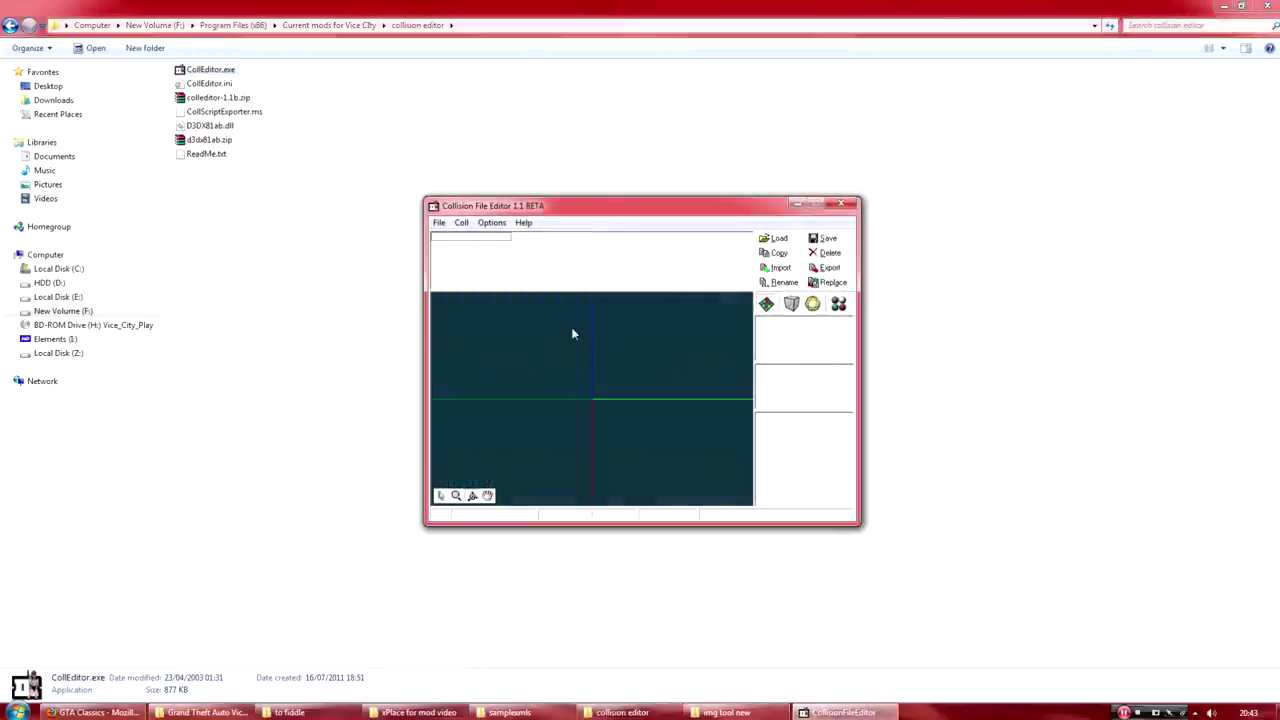
left_click(439, 223)
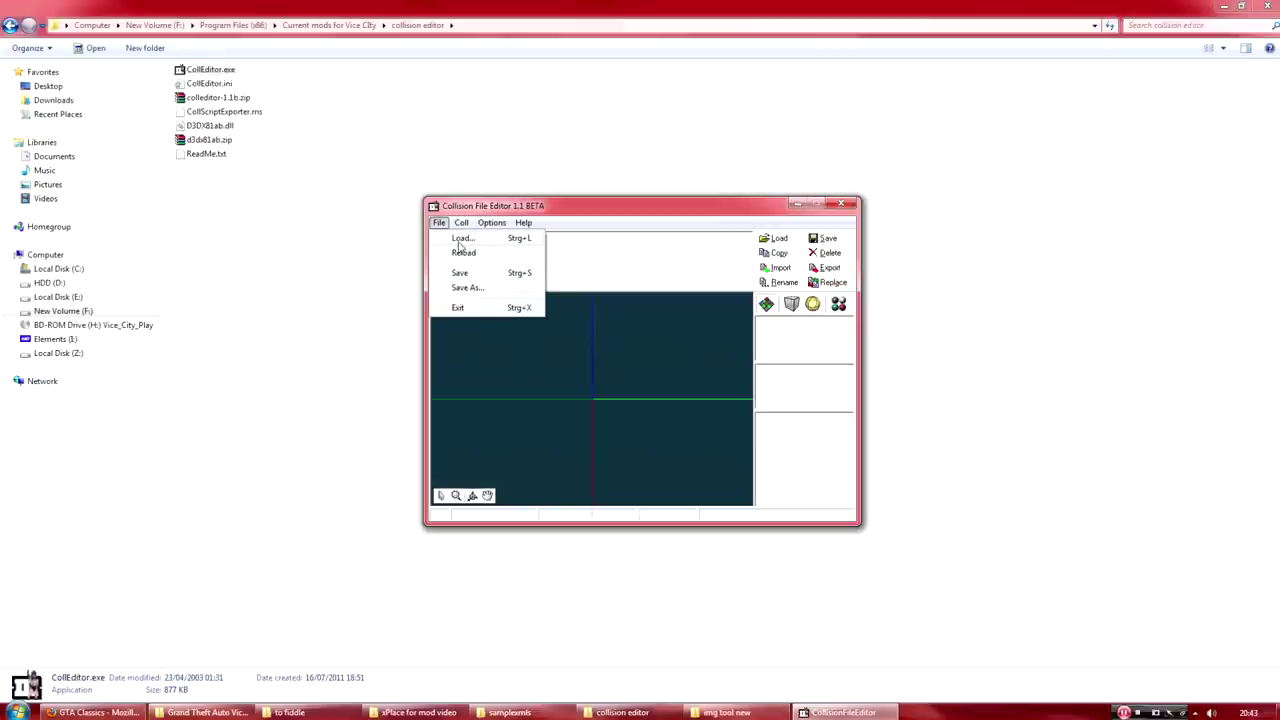
left_click(461, 240)
left_click(132, 138)
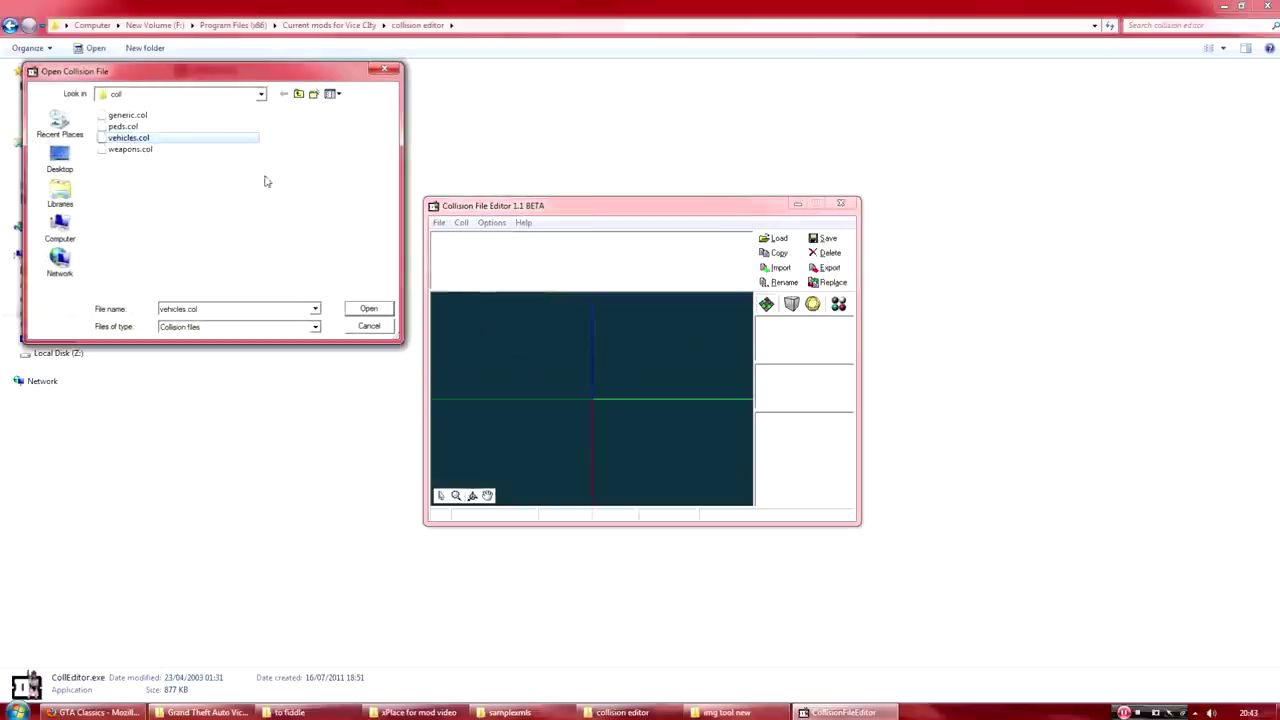
left_click(366, 309)
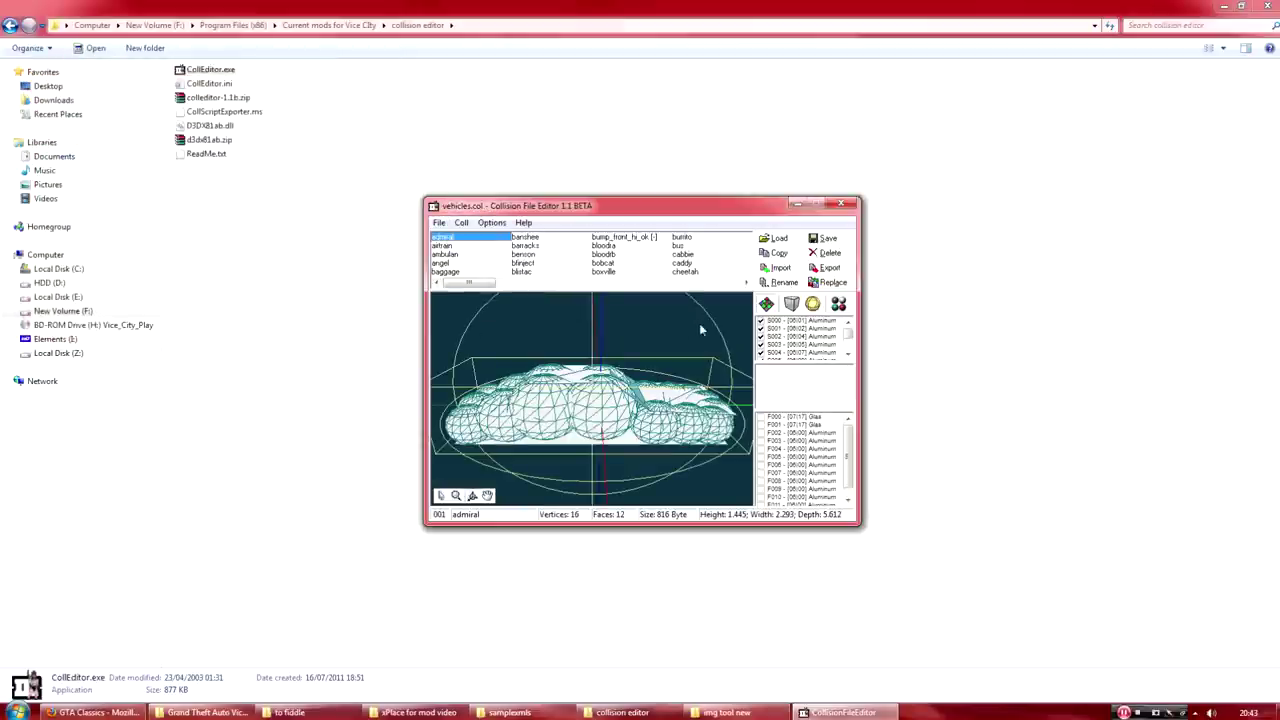
- Select the oceanic collision entry and start exporting it into the to fiddle folder inside folder to fiddle with cars
key("o")
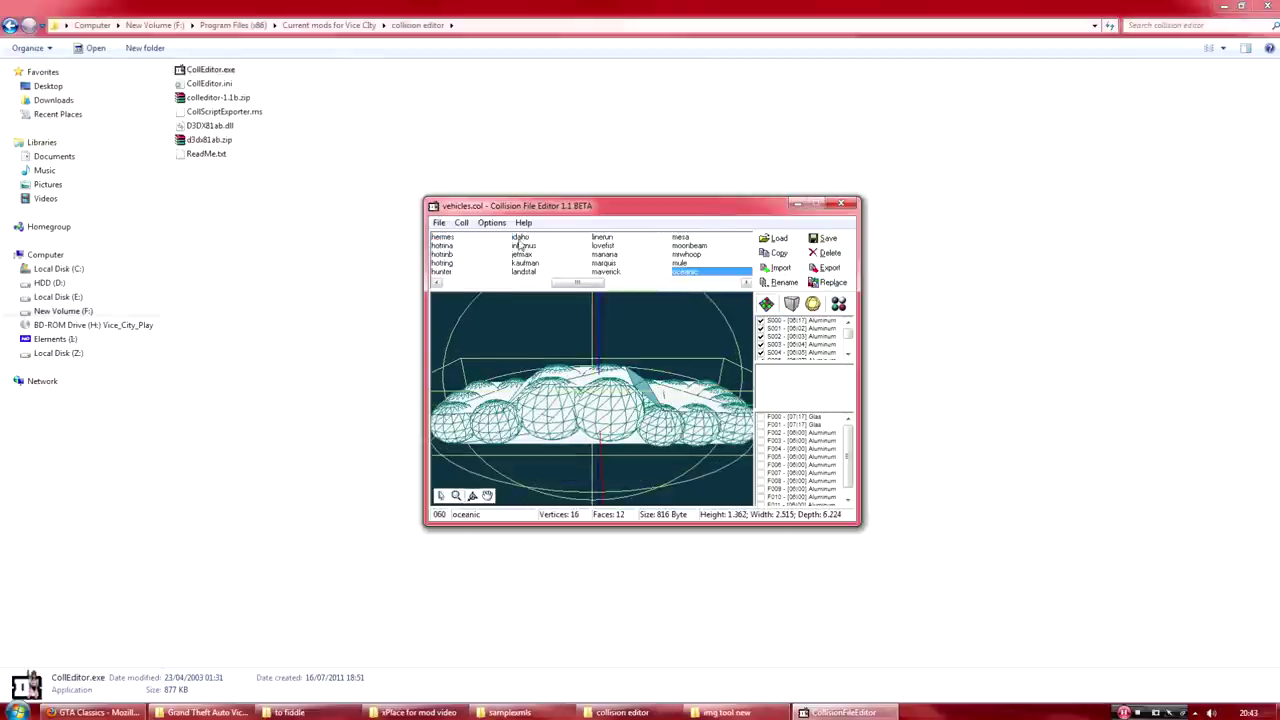
left_click(828, 270)
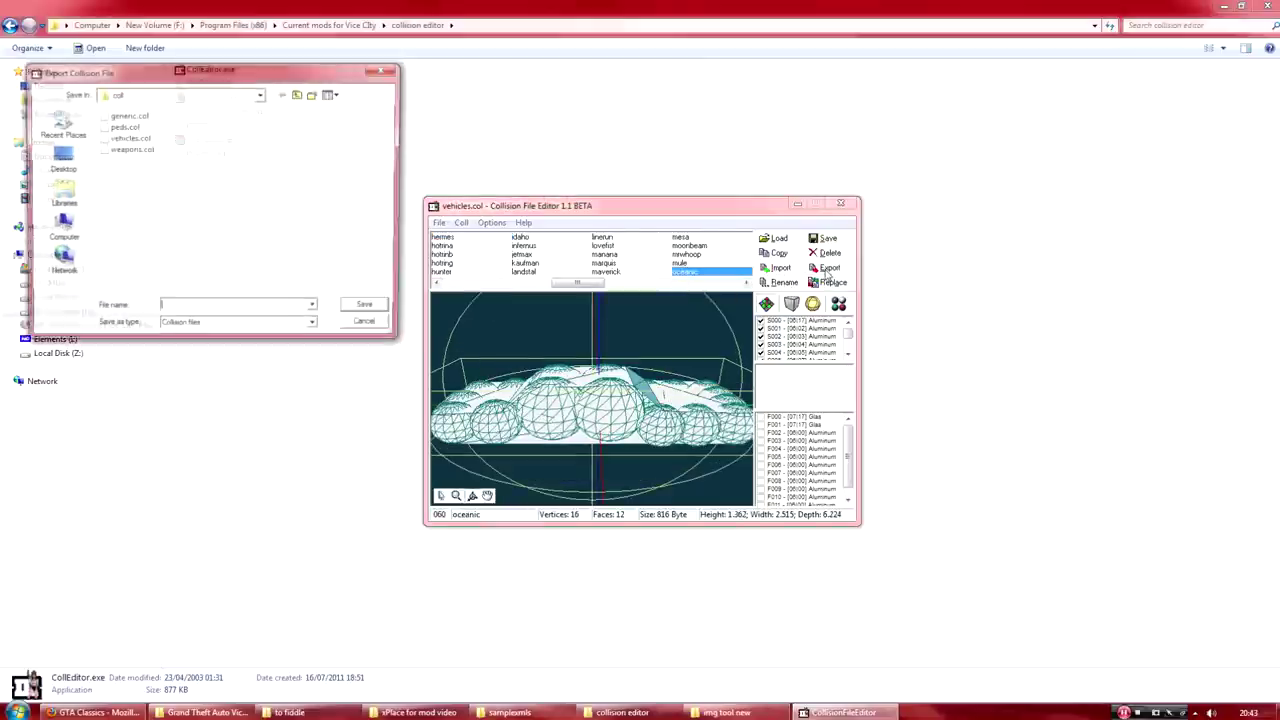
left_click(299, 98)
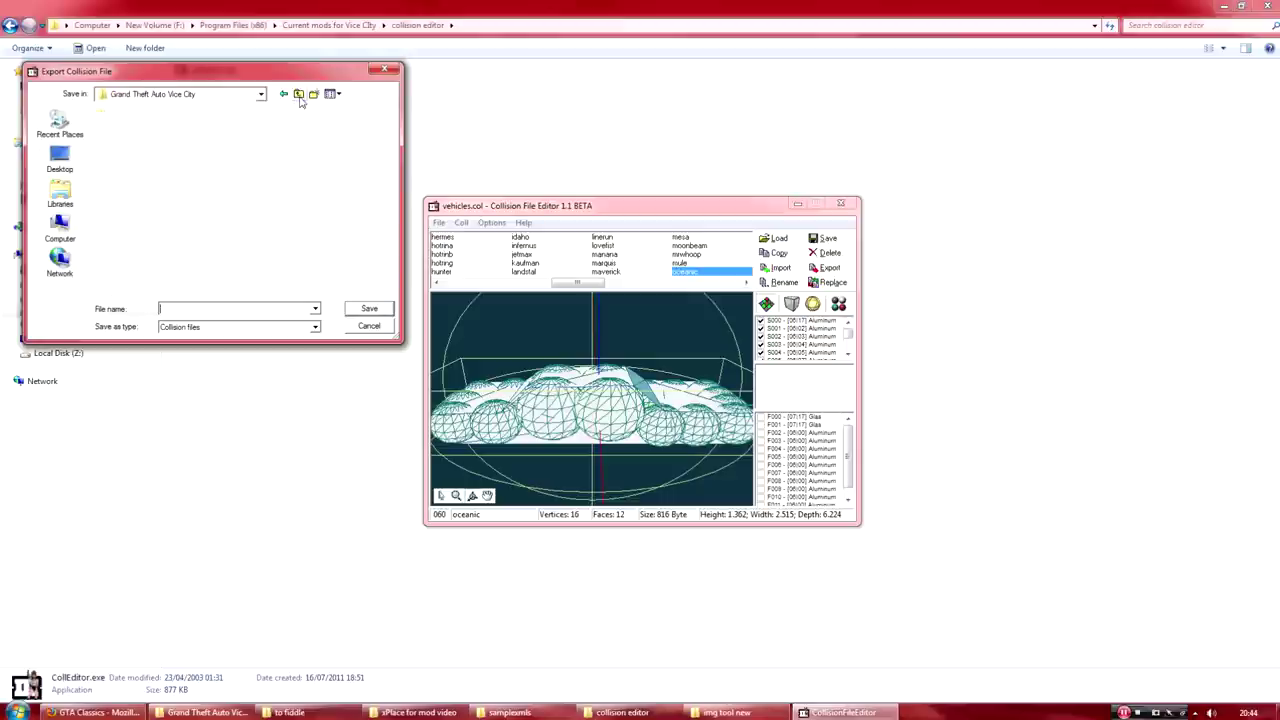
left_click(299, 98)
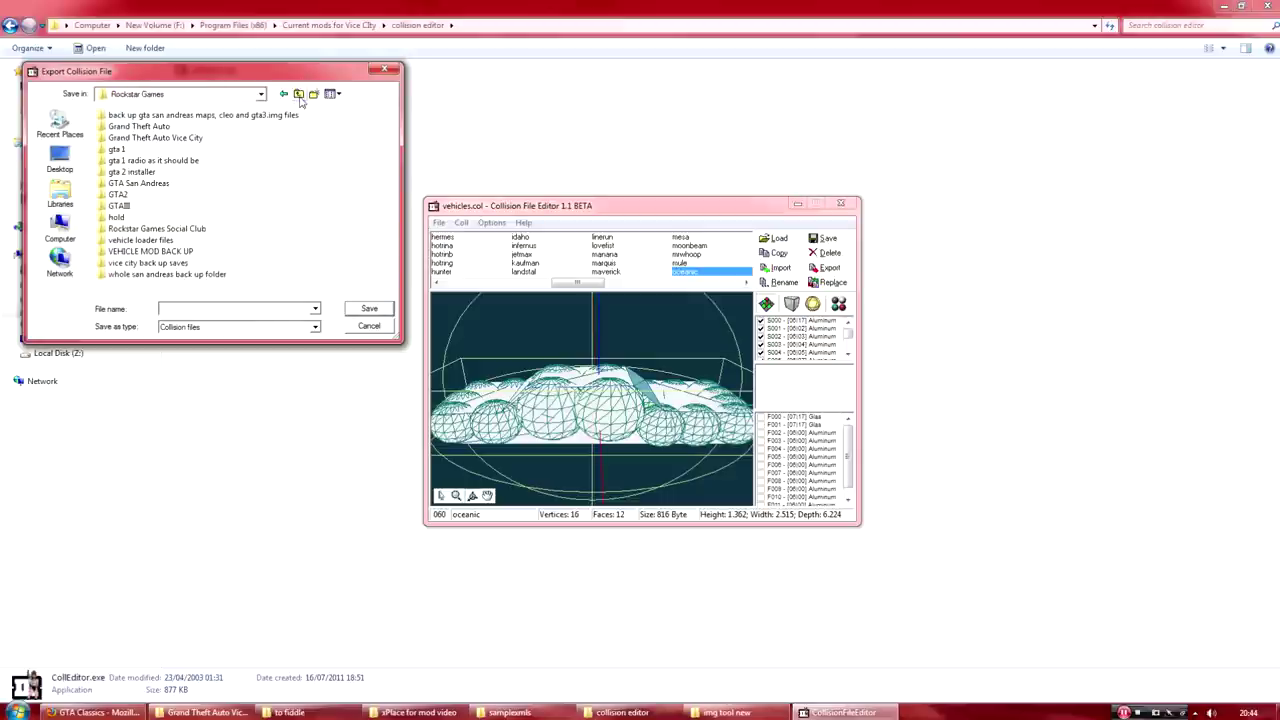
double_click(141, 140)
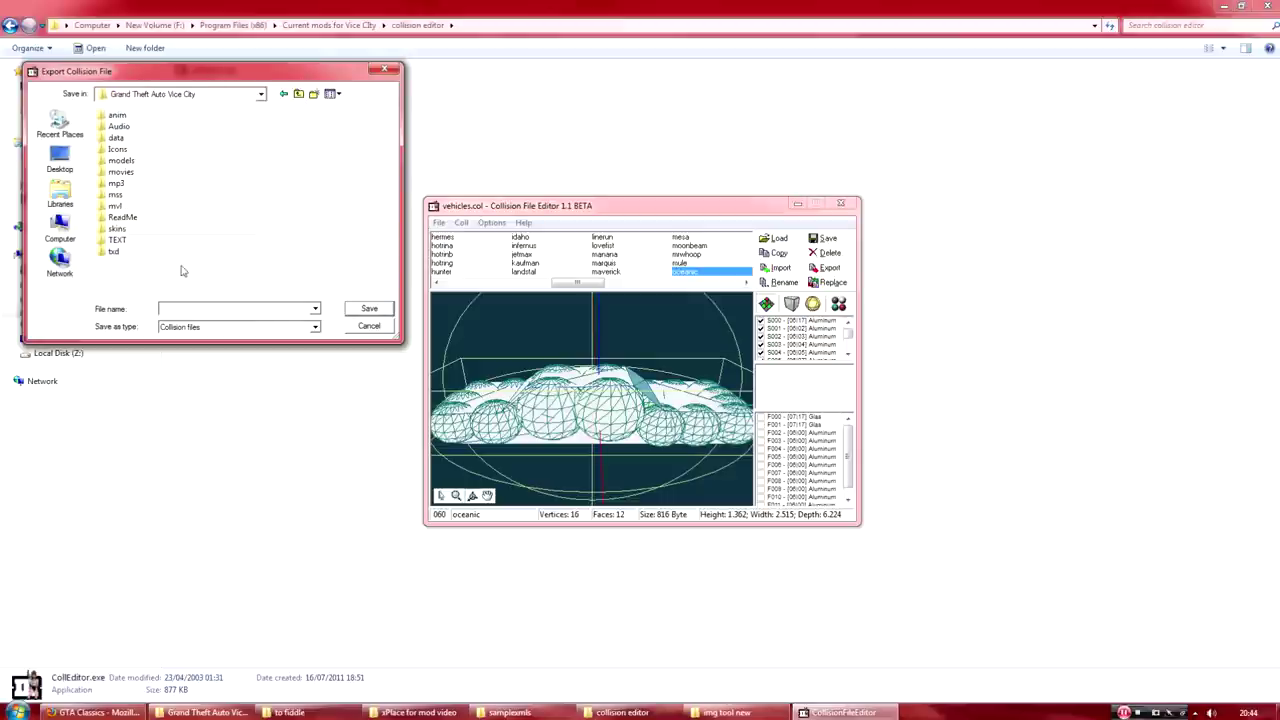
left_click(298, 93)
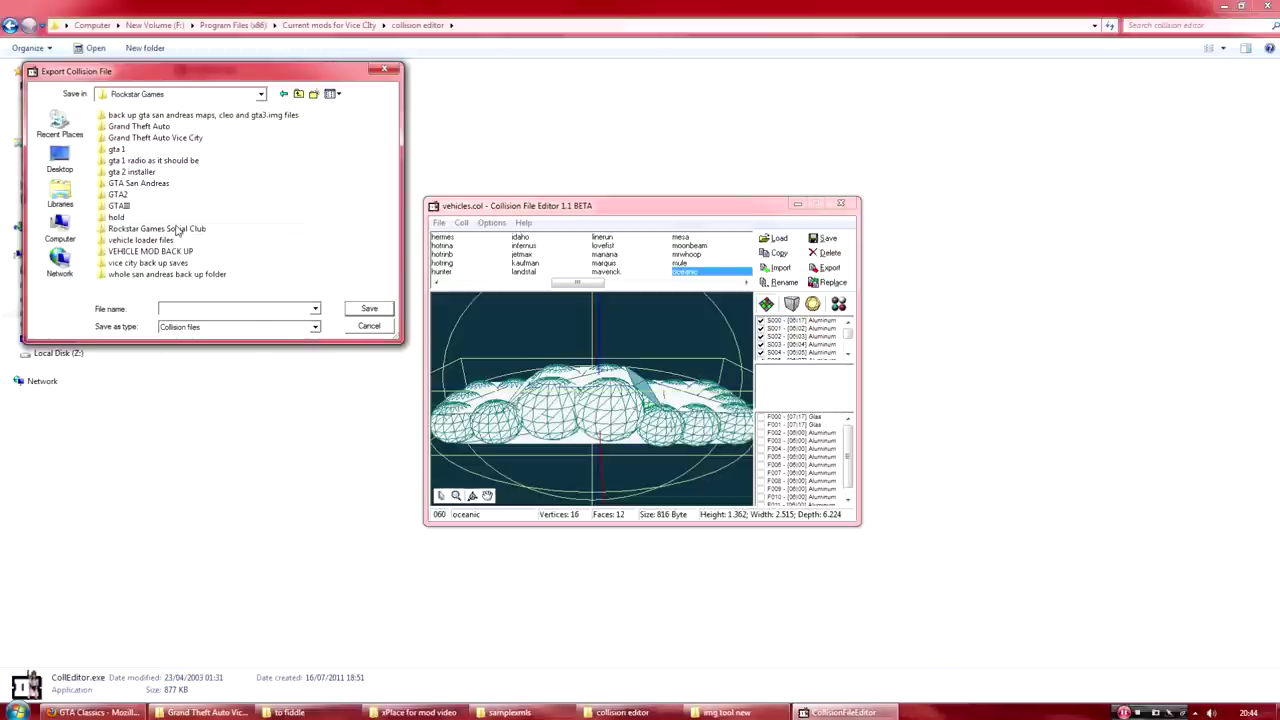
left_click(298, 93)
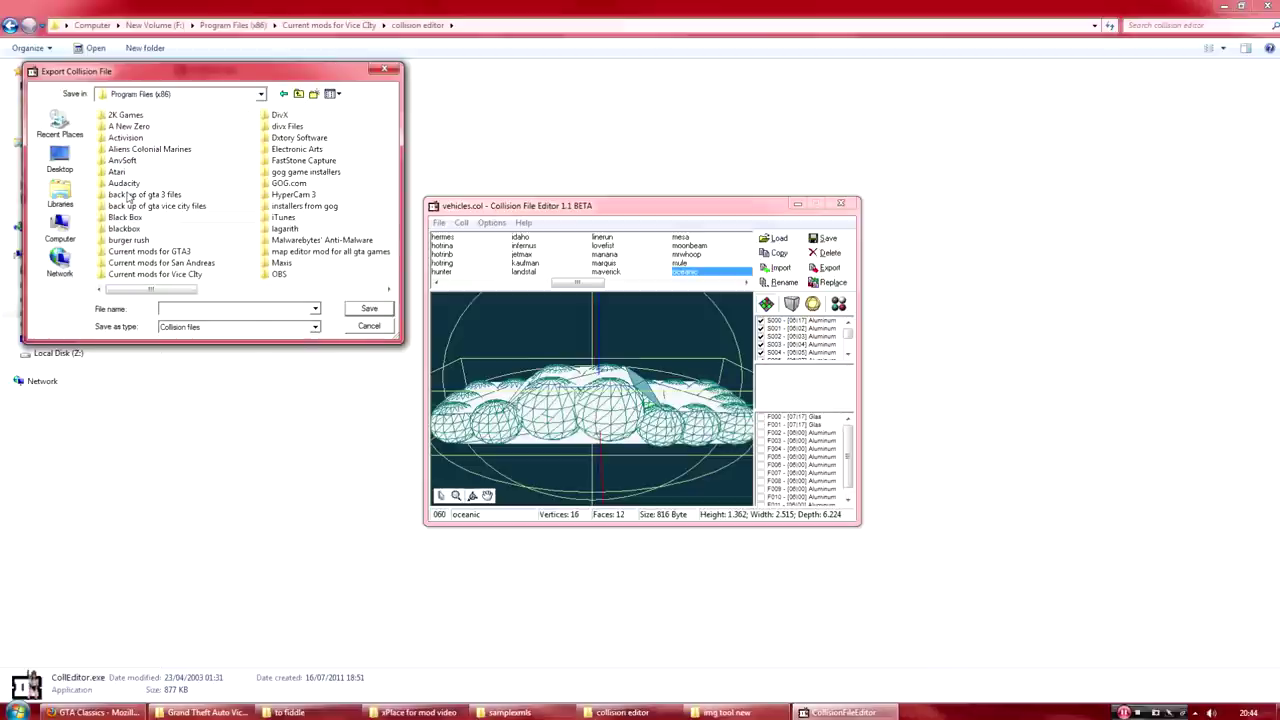
double_click(155, 273)
double_click(150, 160)
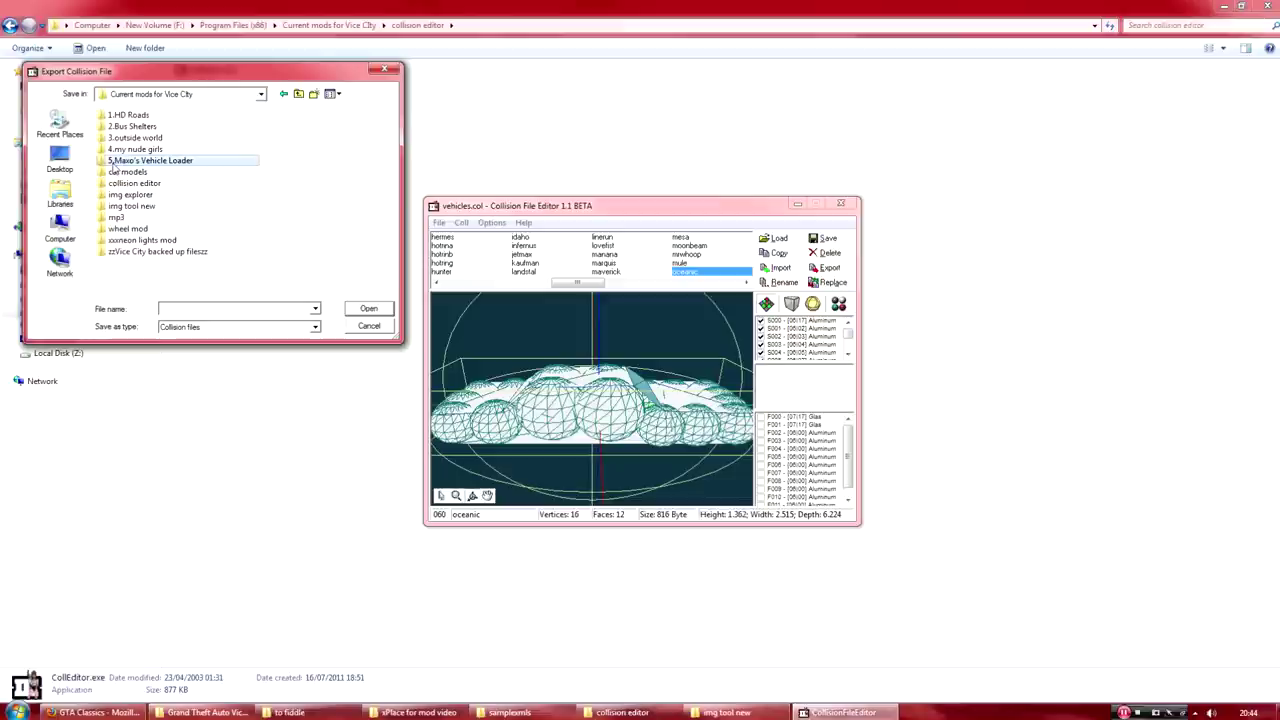
double_click(145, 183)
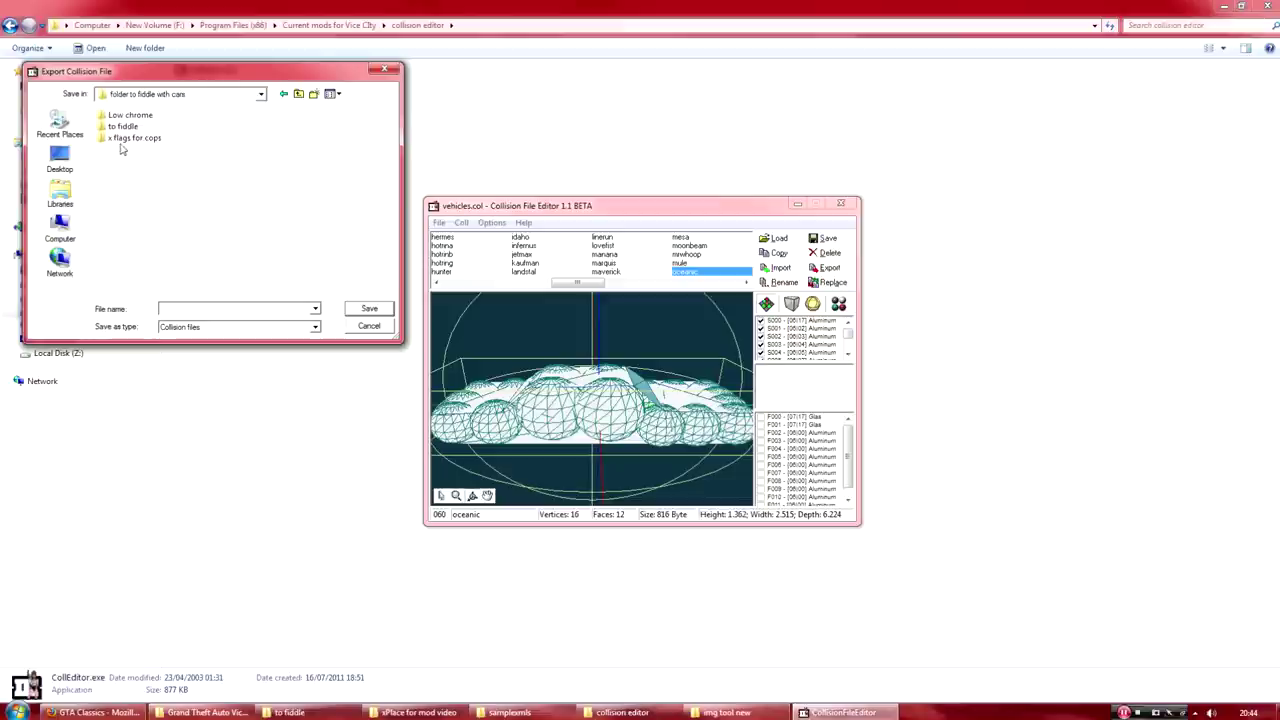
double_click(125, 126)
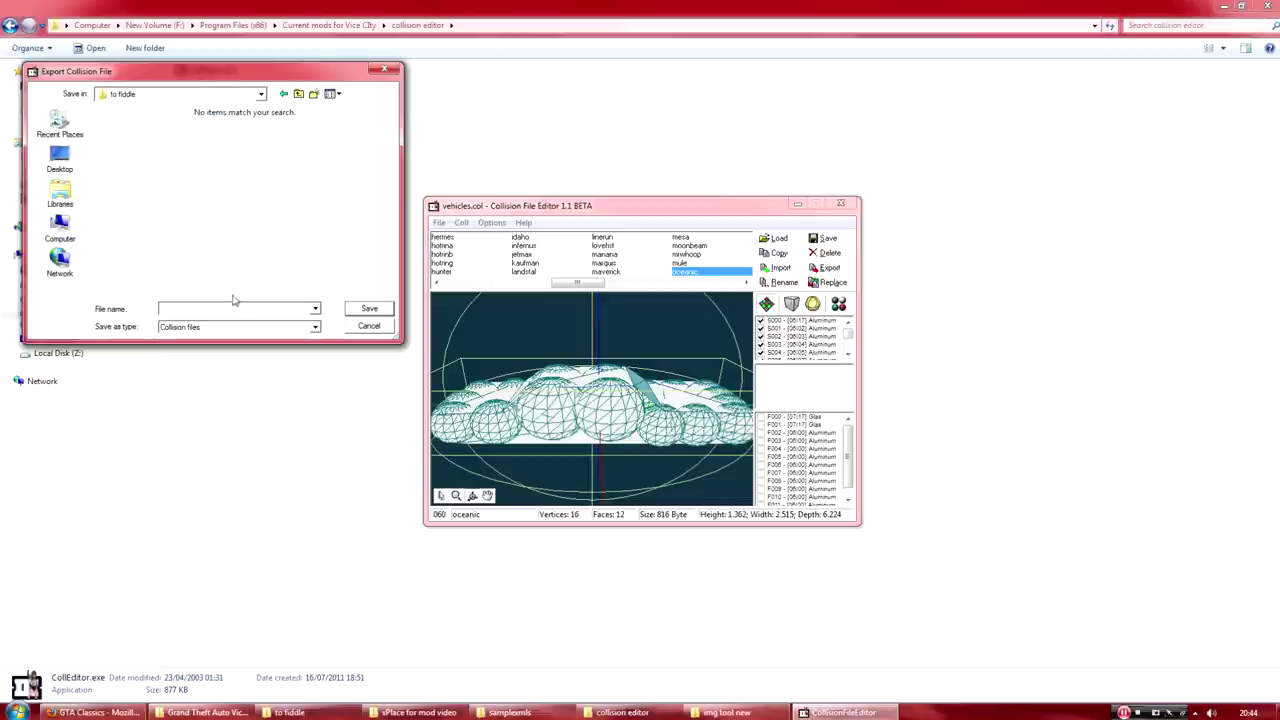
- Save the exported collision file as oceanic and close the Collision File Editor
type("oceanic")
left_click(379, 309)
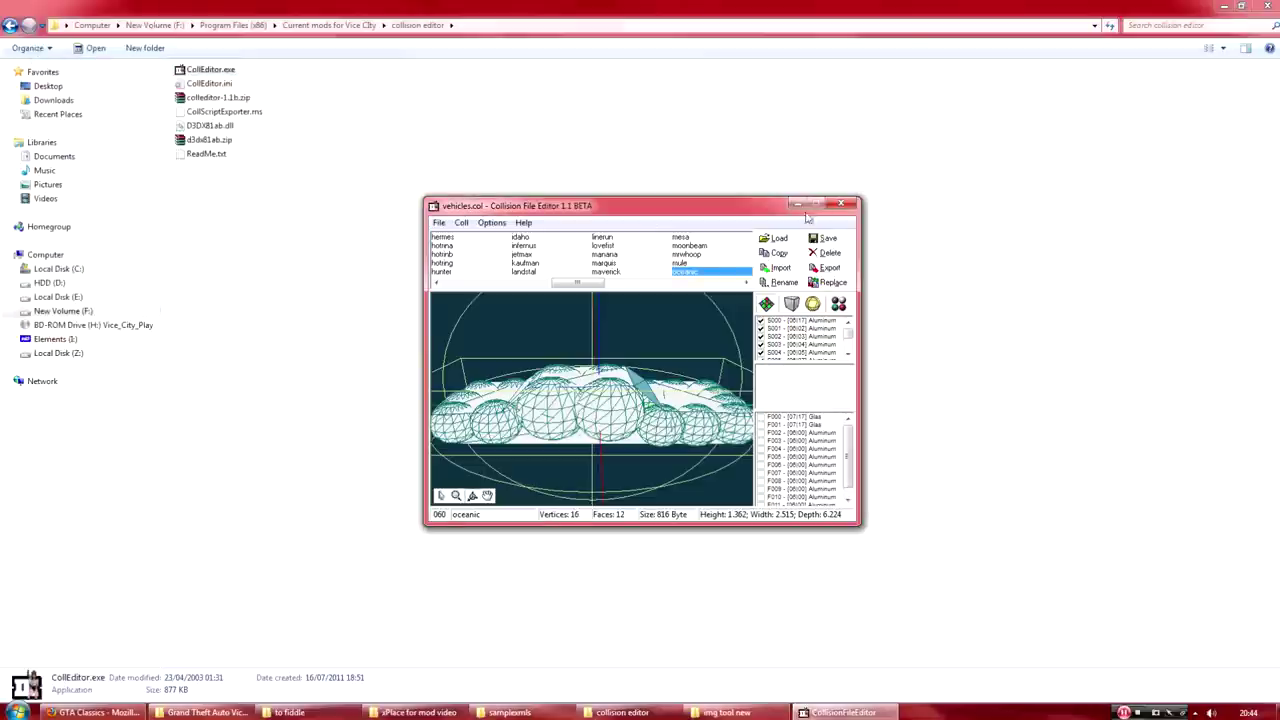
left_click(841, 204)
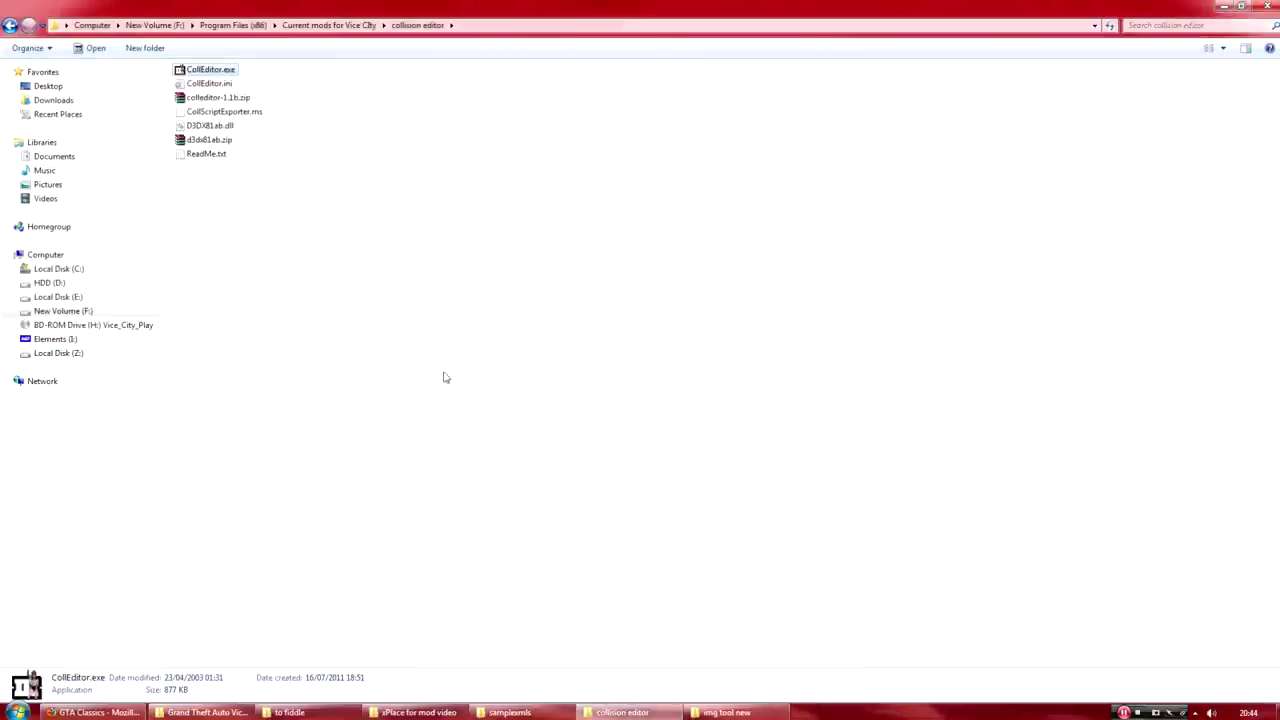
- Check the exported oceanic.col alongside tornado.dff and tornado.txd in the to fiddle folder
left_click(508, 712)
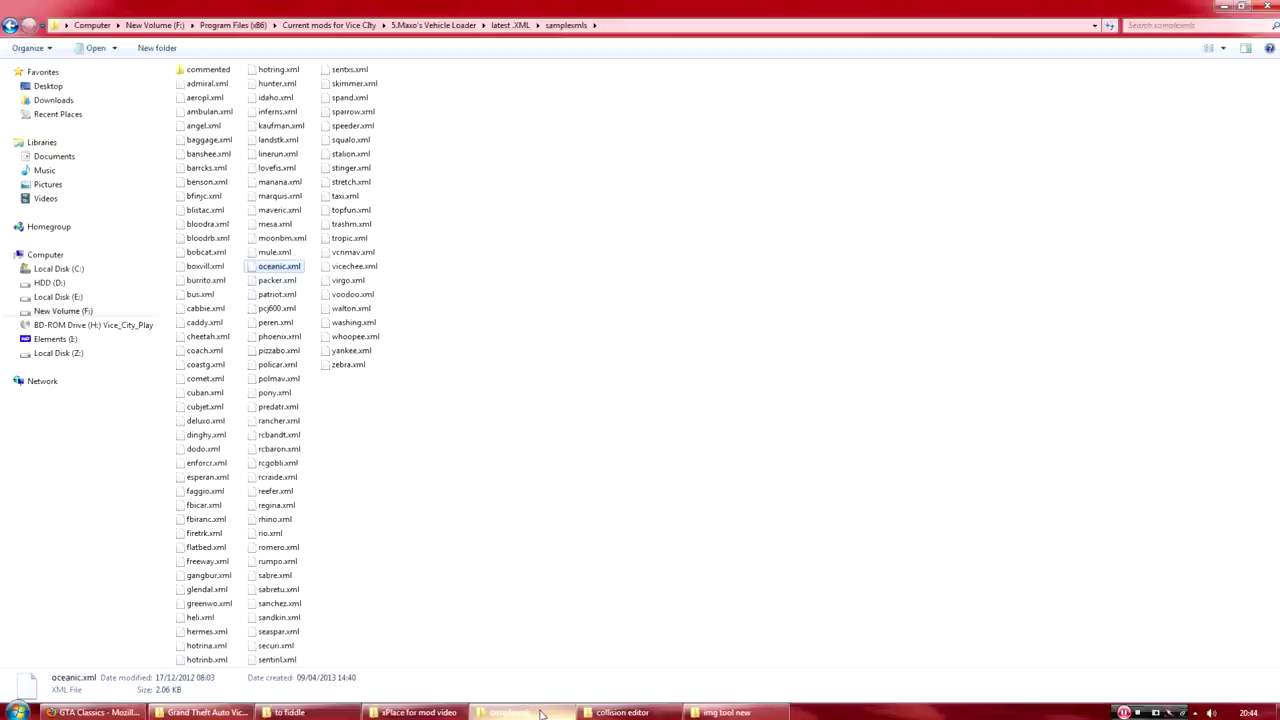
left_click(722, 712)
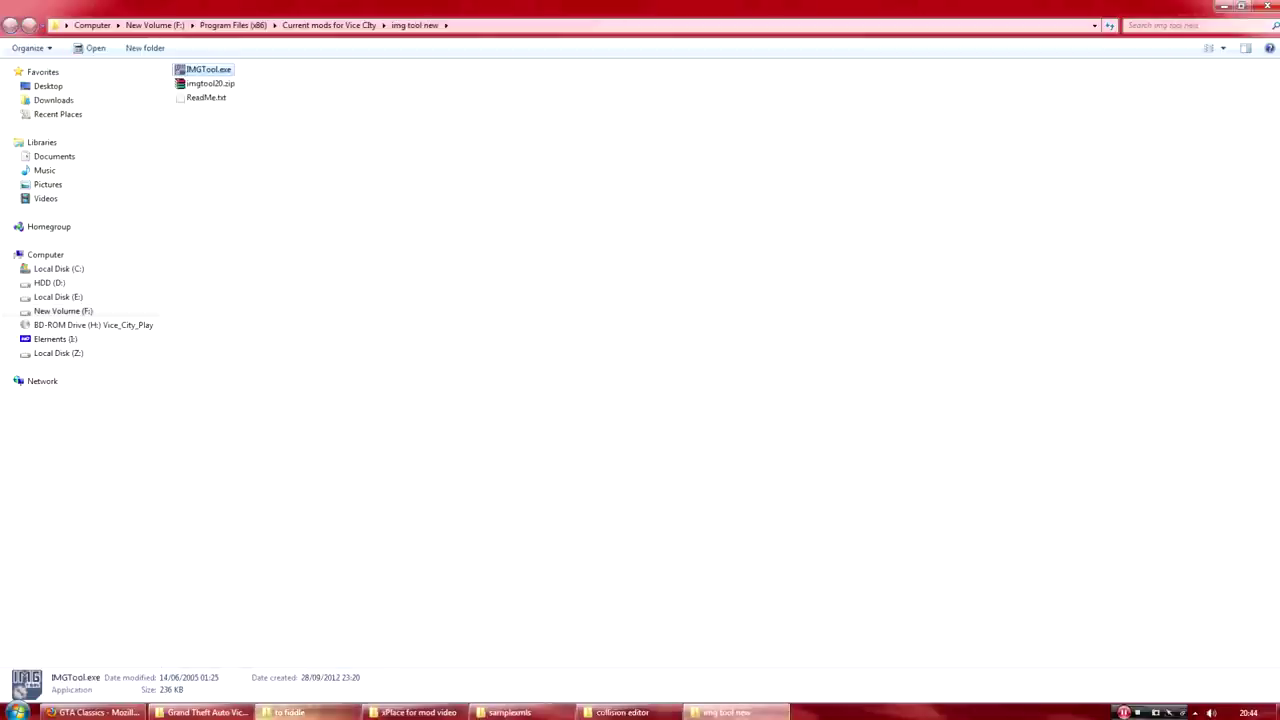
left_click(290, 712)
left_click_drag(209, 143, 212, 64)
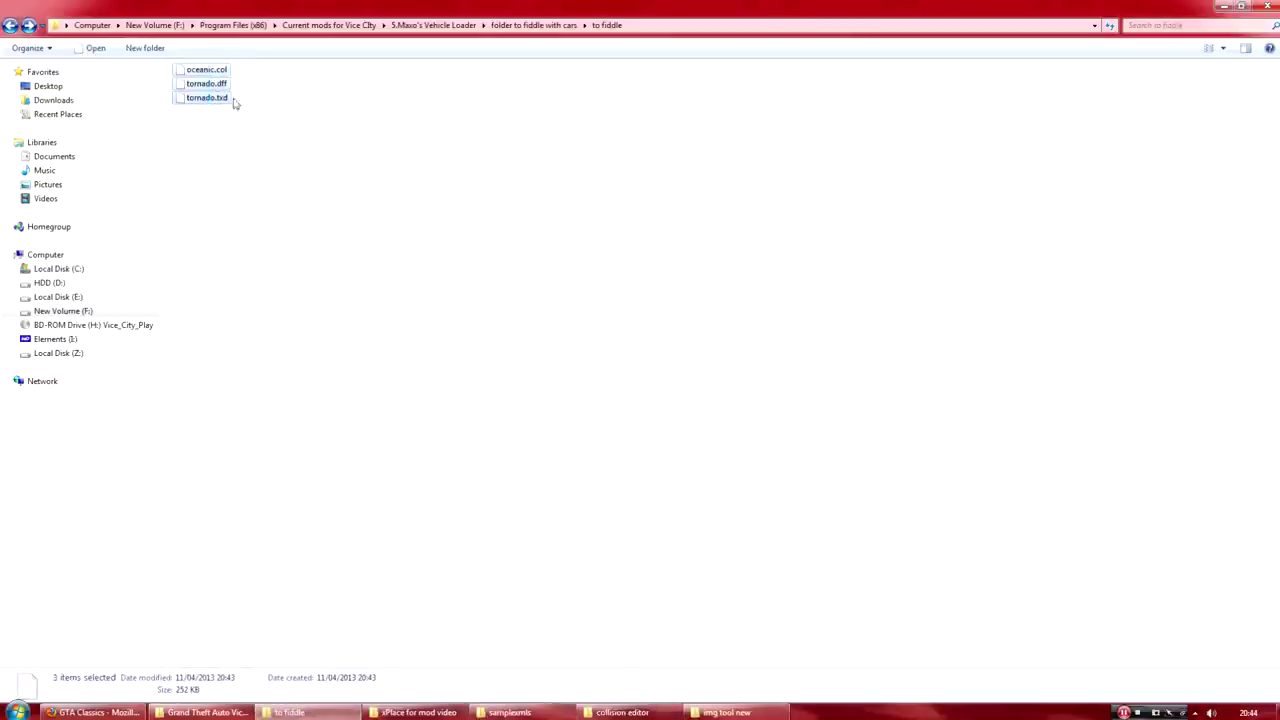
left_click(257, 184)
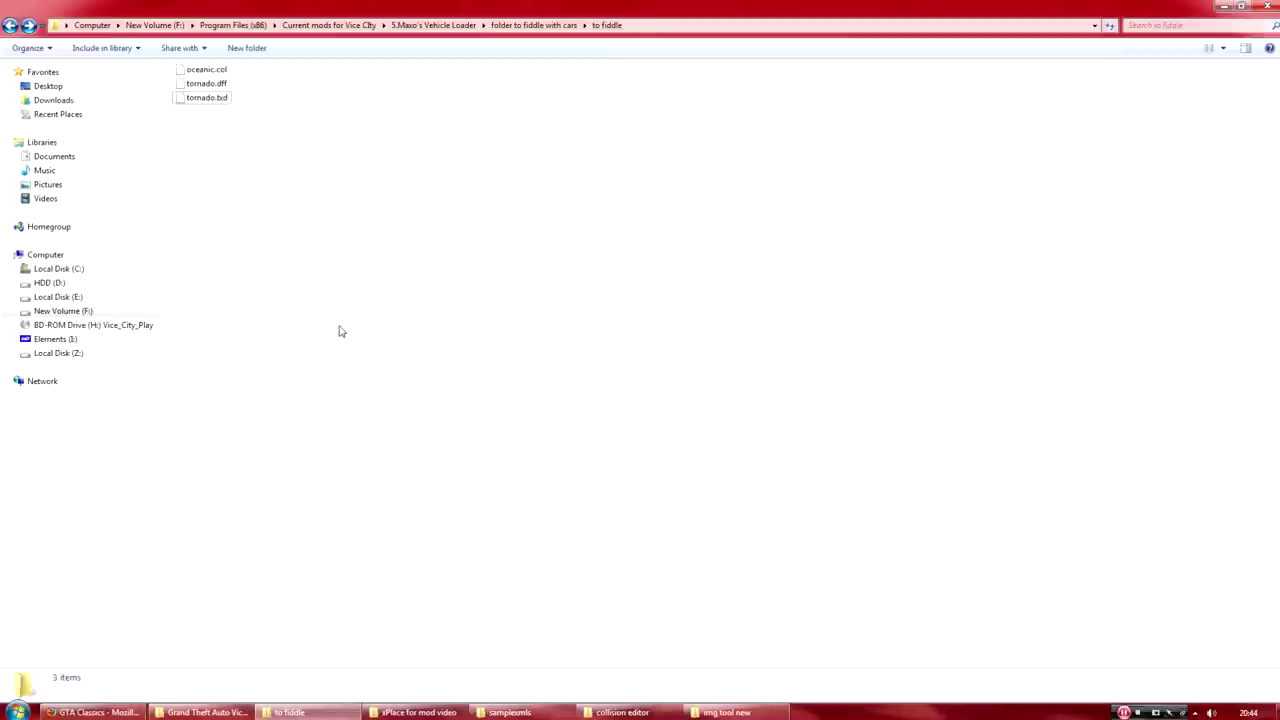
- Copy oceanic.xml from the samplexmls folder into the to fiddle folder
left_click(503, 712)
left_click(449, 388)
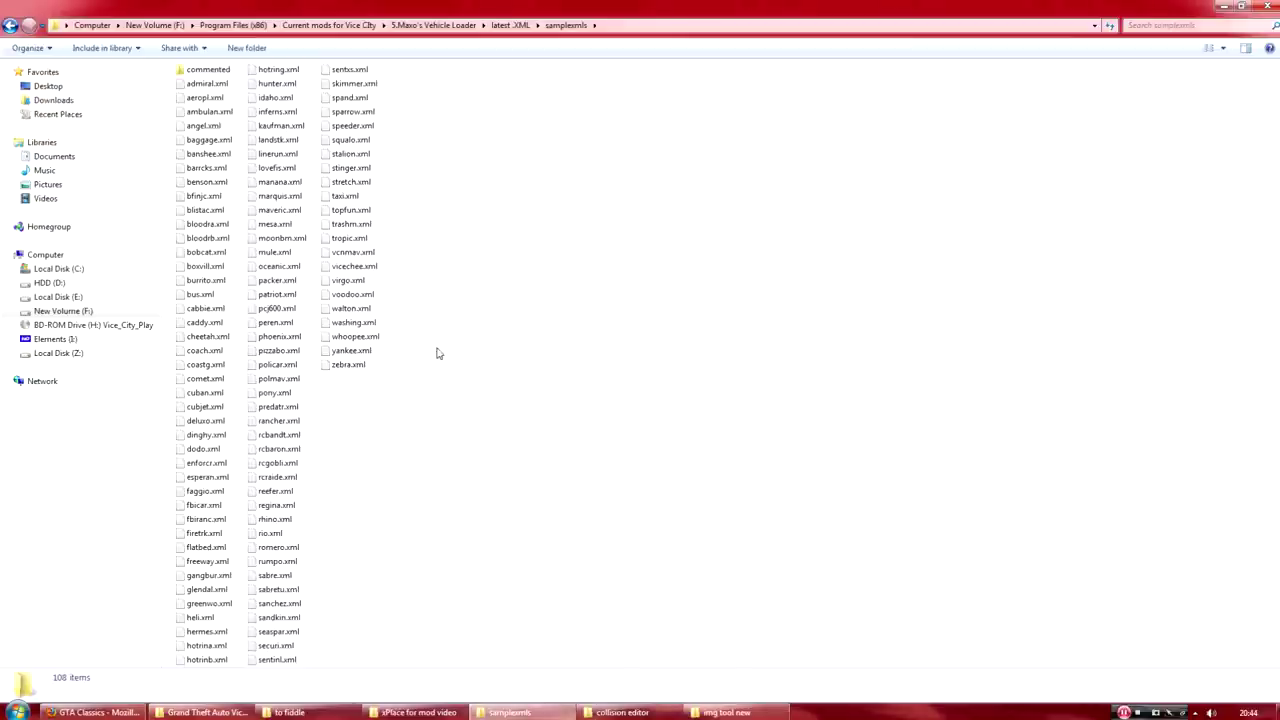
left_click(286, 270)
right_click(286, 270)
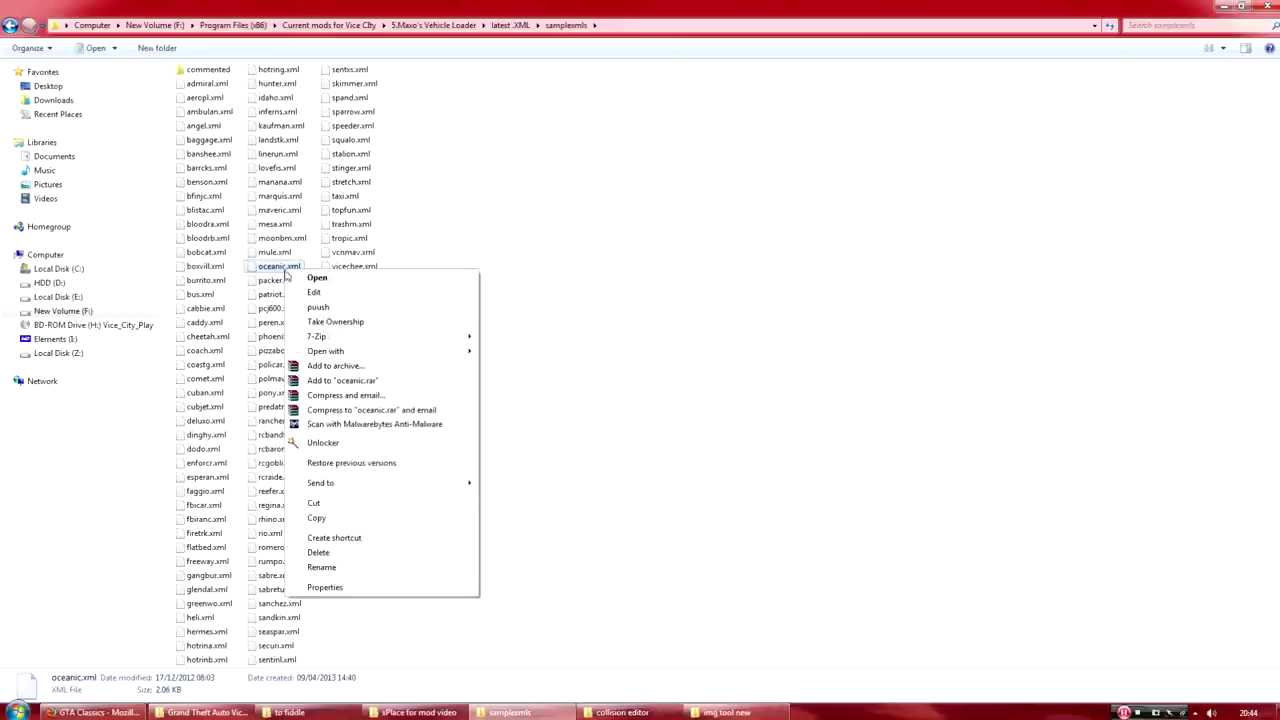
left_click(312, 518)
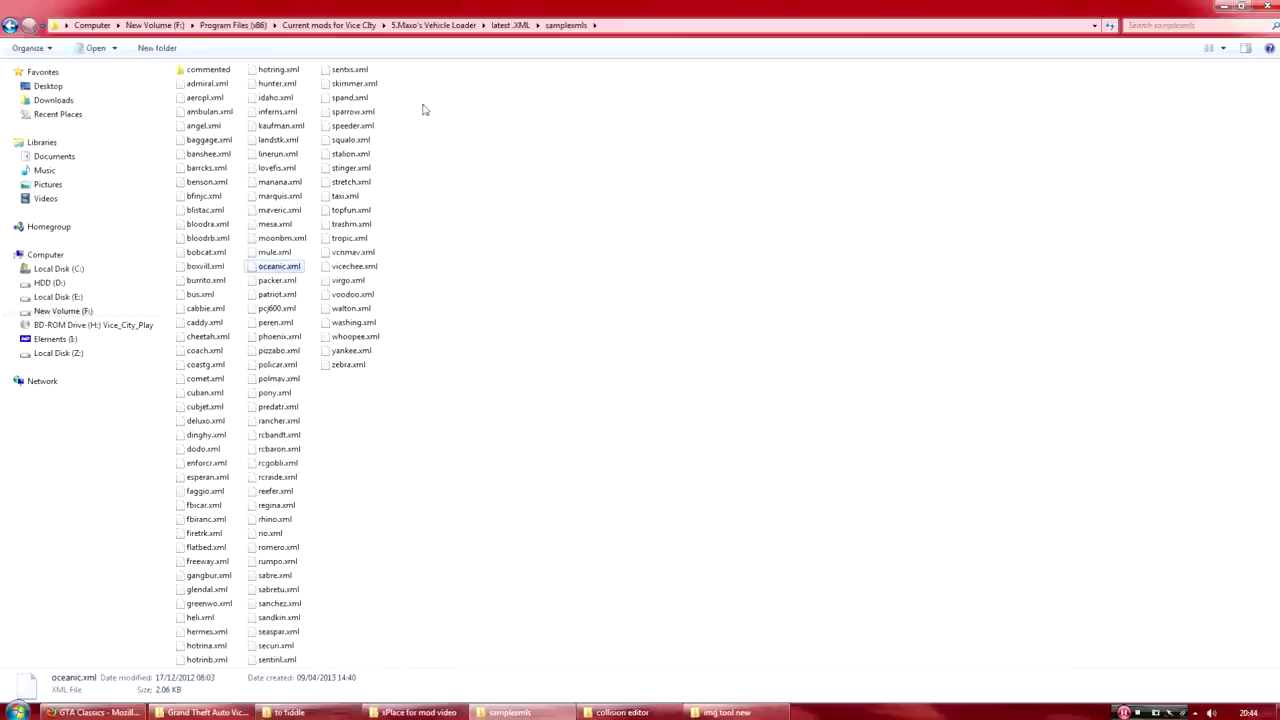
left_click(265, 712)
right_click(340, 243)
left_click(368, 348)
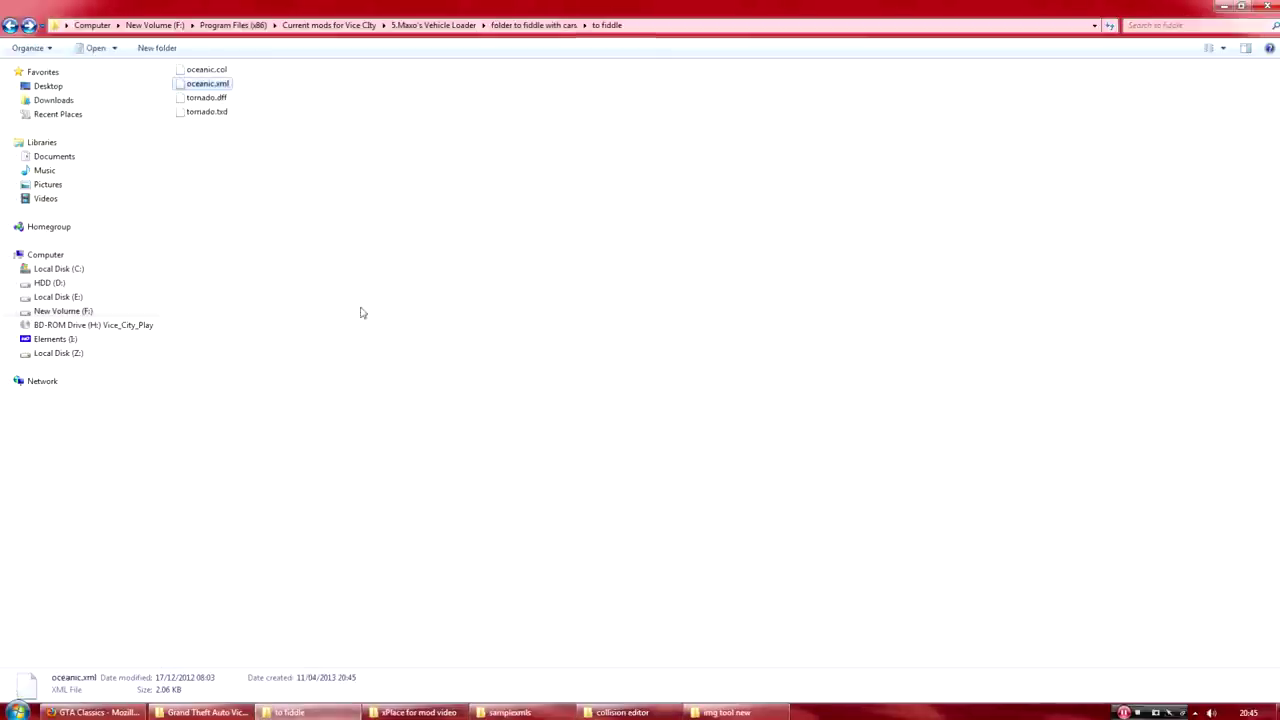
- Set the vehicle name in the copied oceanic.xml to Tornado SA EX, save the file and close Notepad
left_click(207, 89)
double_click(207, 89)
left_click_drag(135, 126, 172, 127)
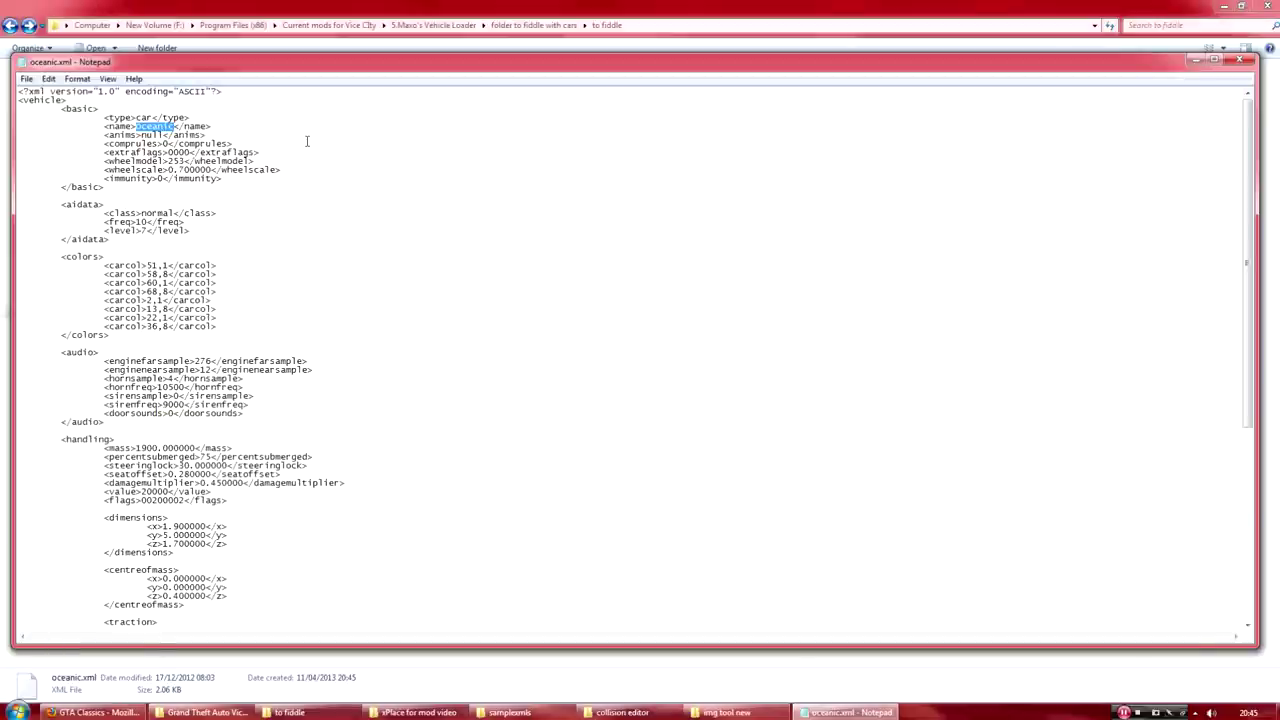
type("Tornado SA EX")
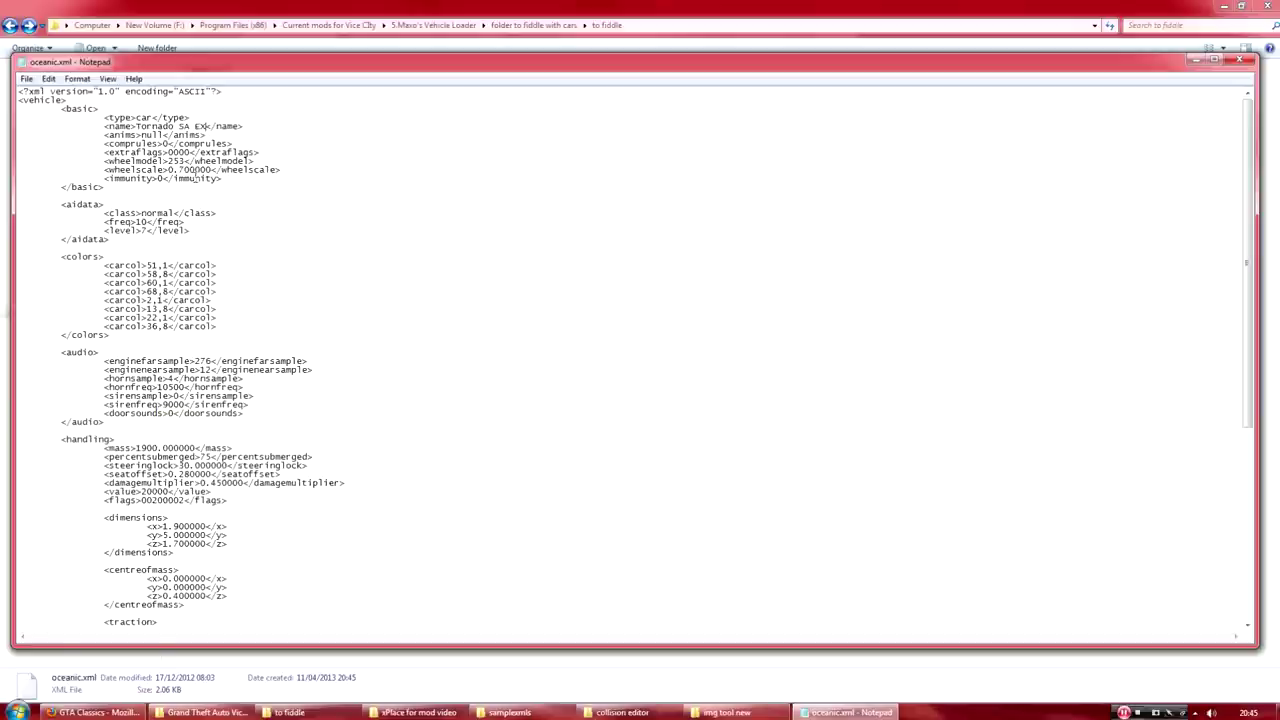
left_click(27, 78)
left_click(46, 124)
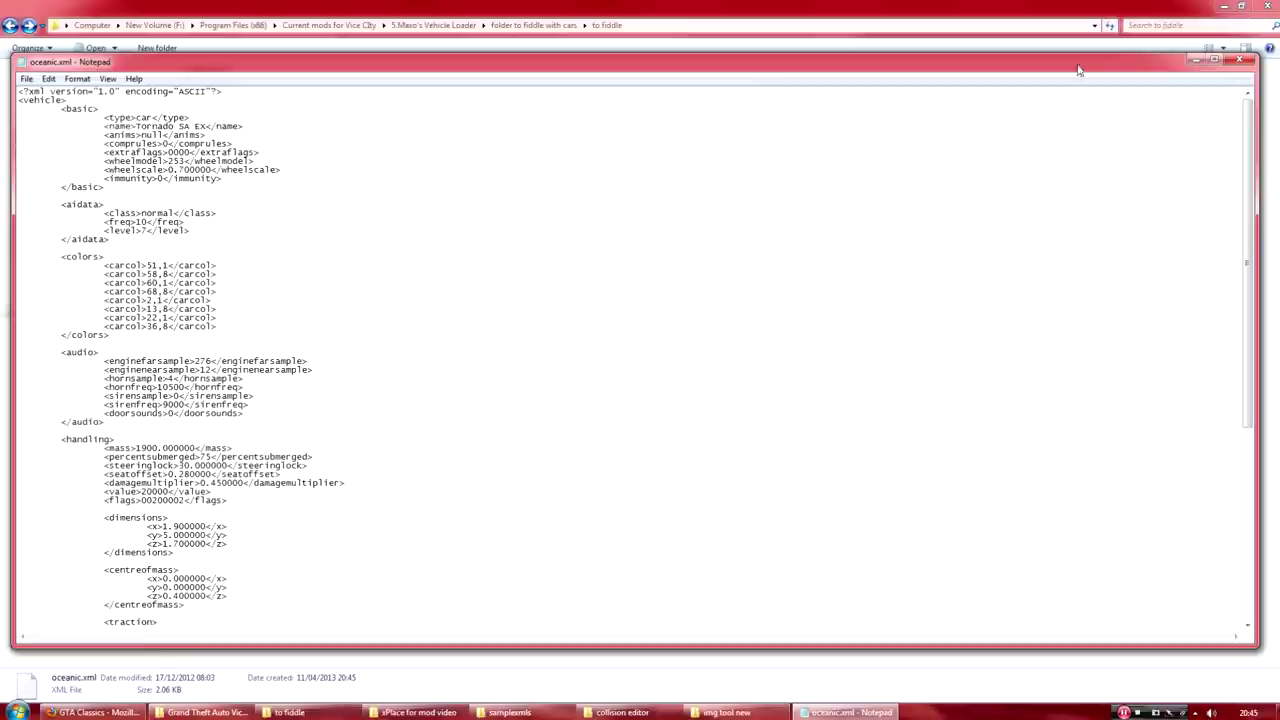
left_click(1240, 61)
- Pack the four files in the to fiddle folder into a 7z archive named Tornado SA
left_click(246, 271)
left_click_drag(232, 224, 189, 66)
right_click(195, 72)
mouse_move(330, 108)
left_click(451, 167)
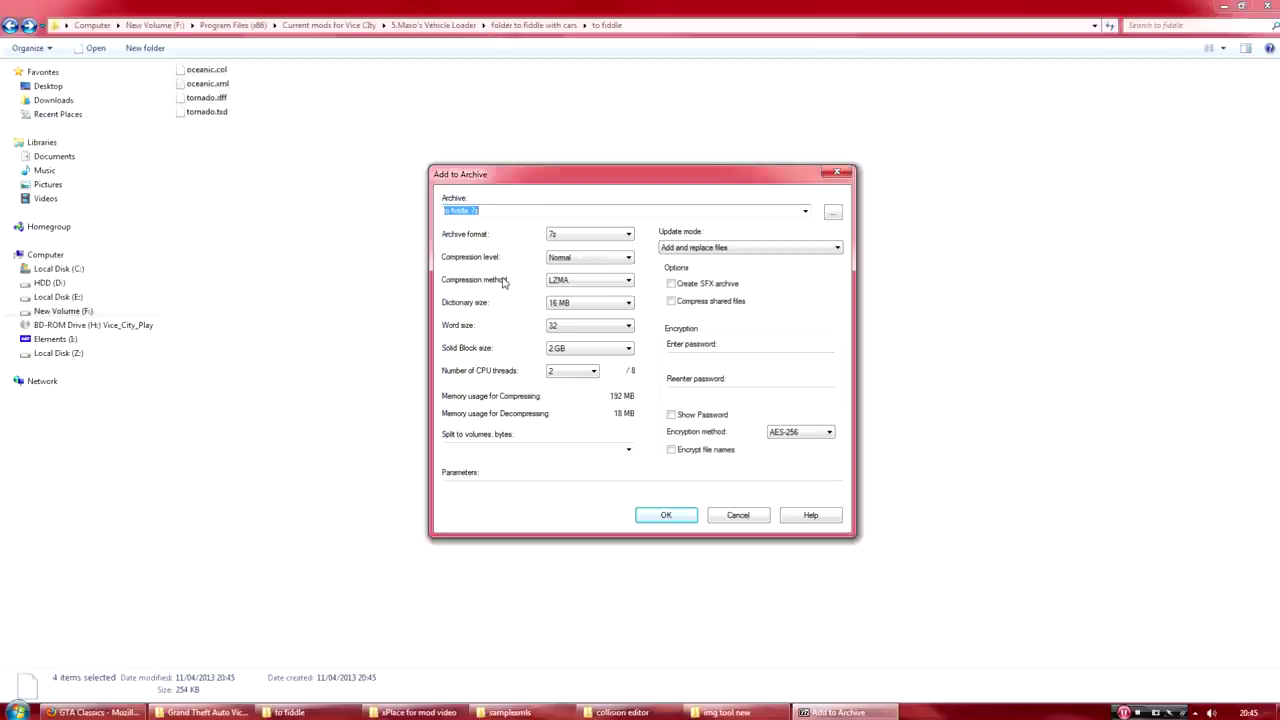
type("Tornado SA")
left_click(582, 483)
left_click(667, 516)
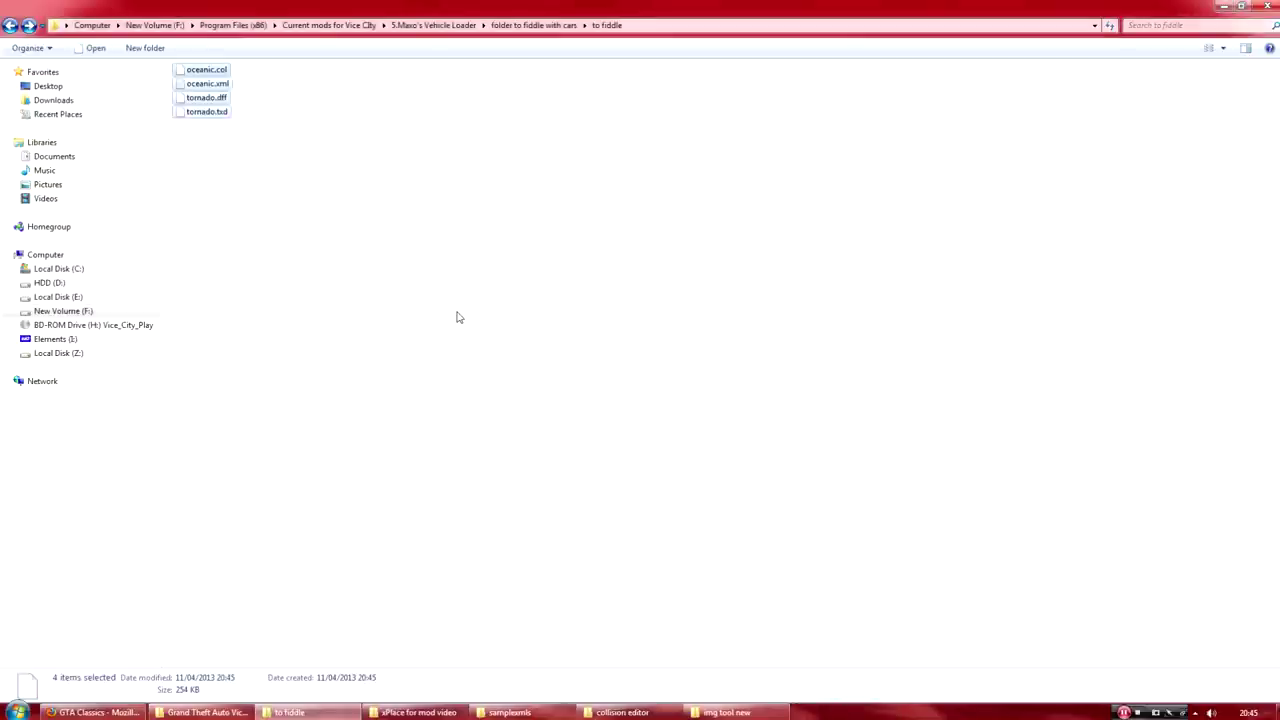
- Place Tornado SA.7z in the vehicles folder inside mvl of the Grand Theft Auto Vice City folder
right_click(220, 98)
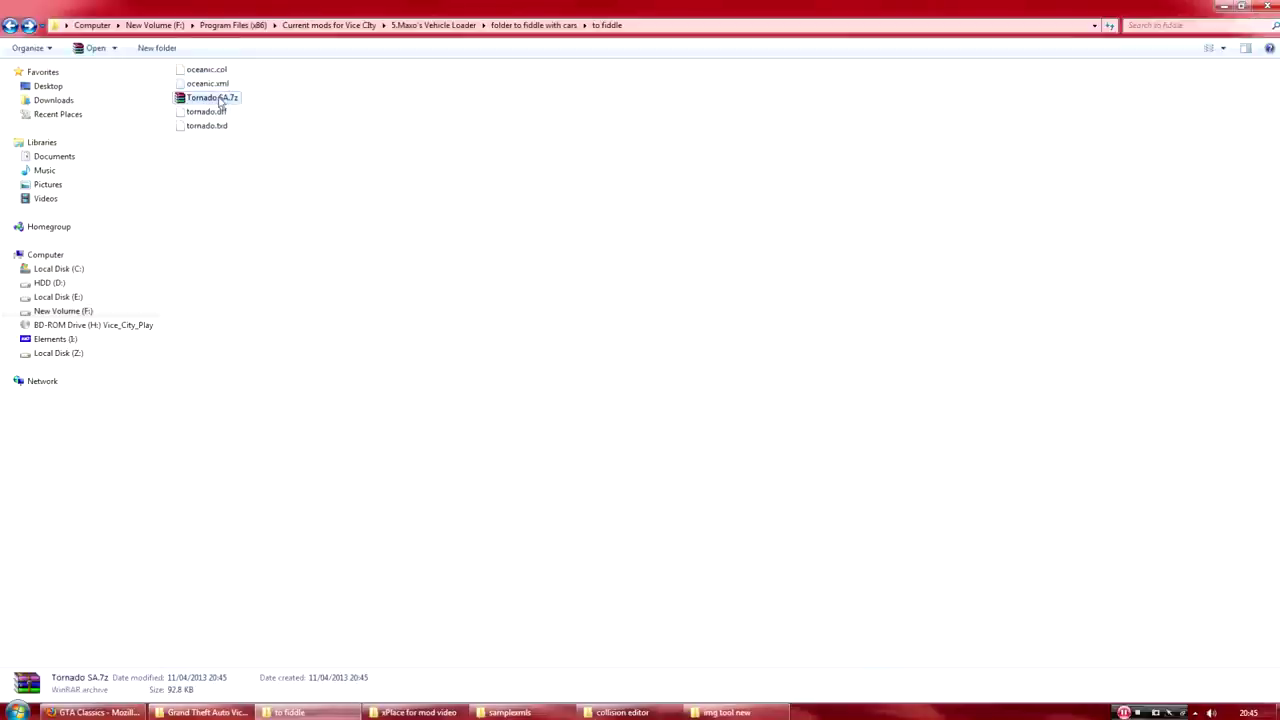
left_click(251, 316)
left_click(200, 711)
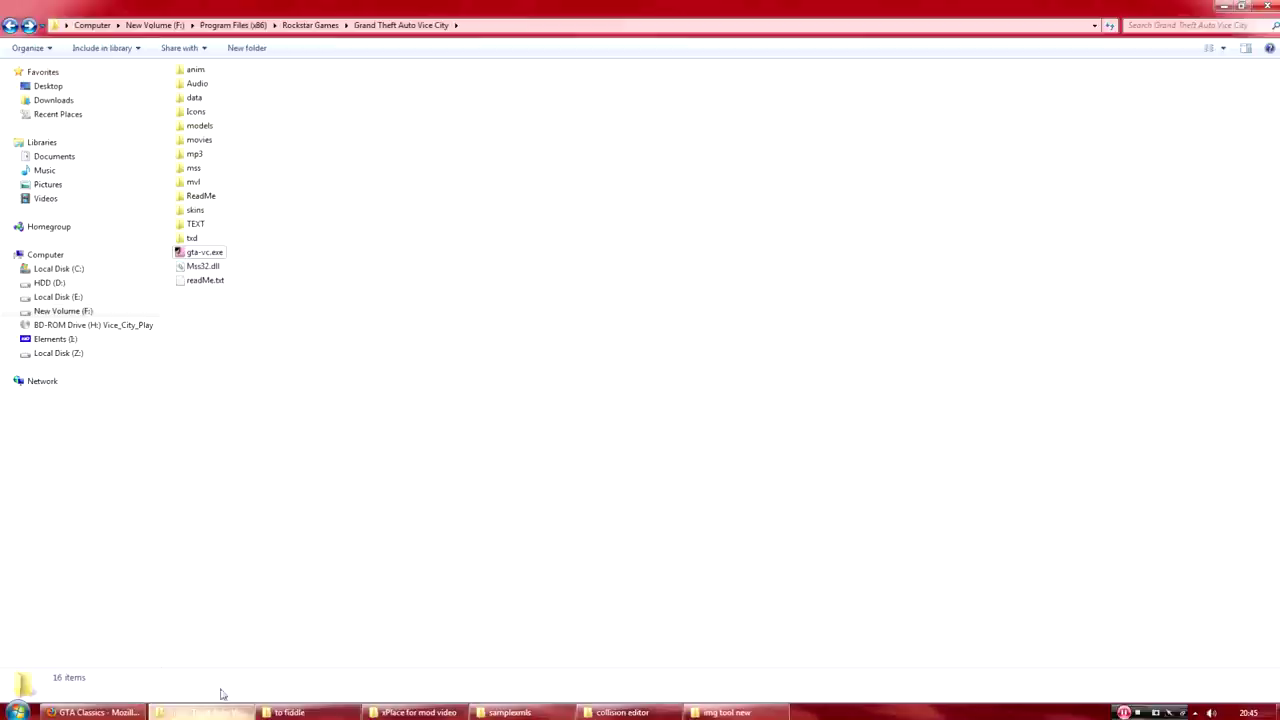
left_click(28, 25)
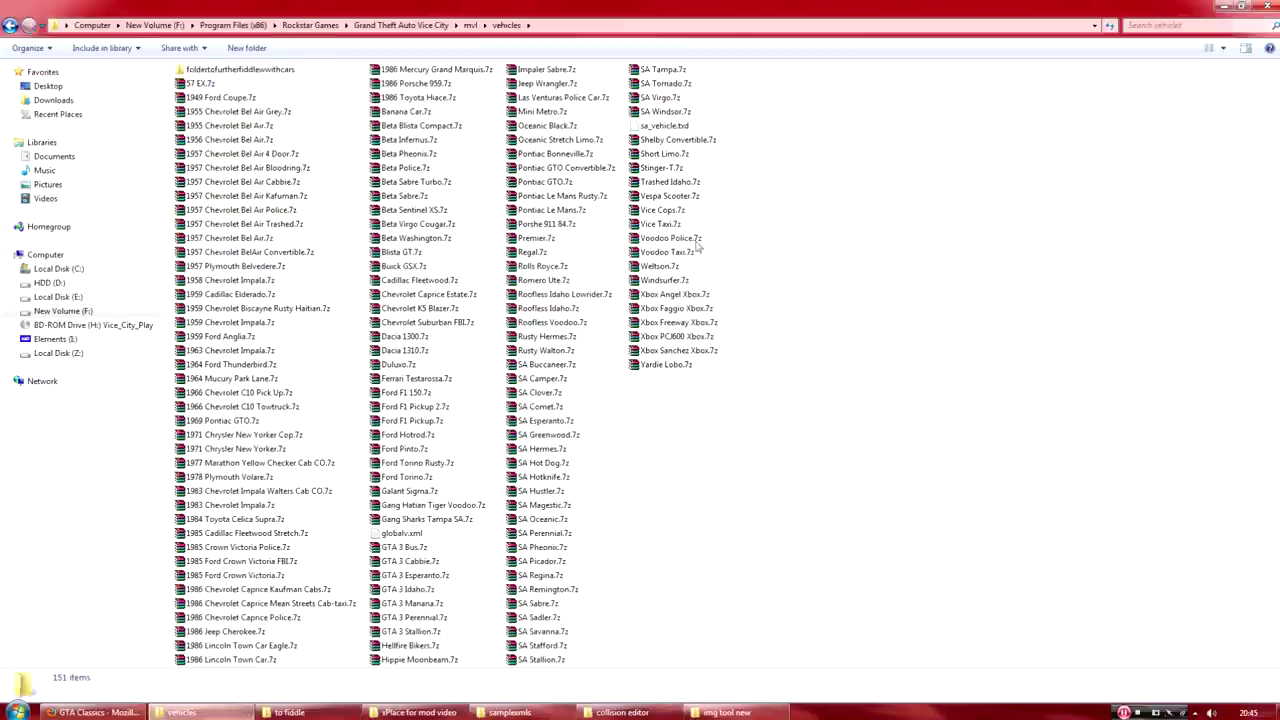
right_click(862, 331)
left_click(893, 441)
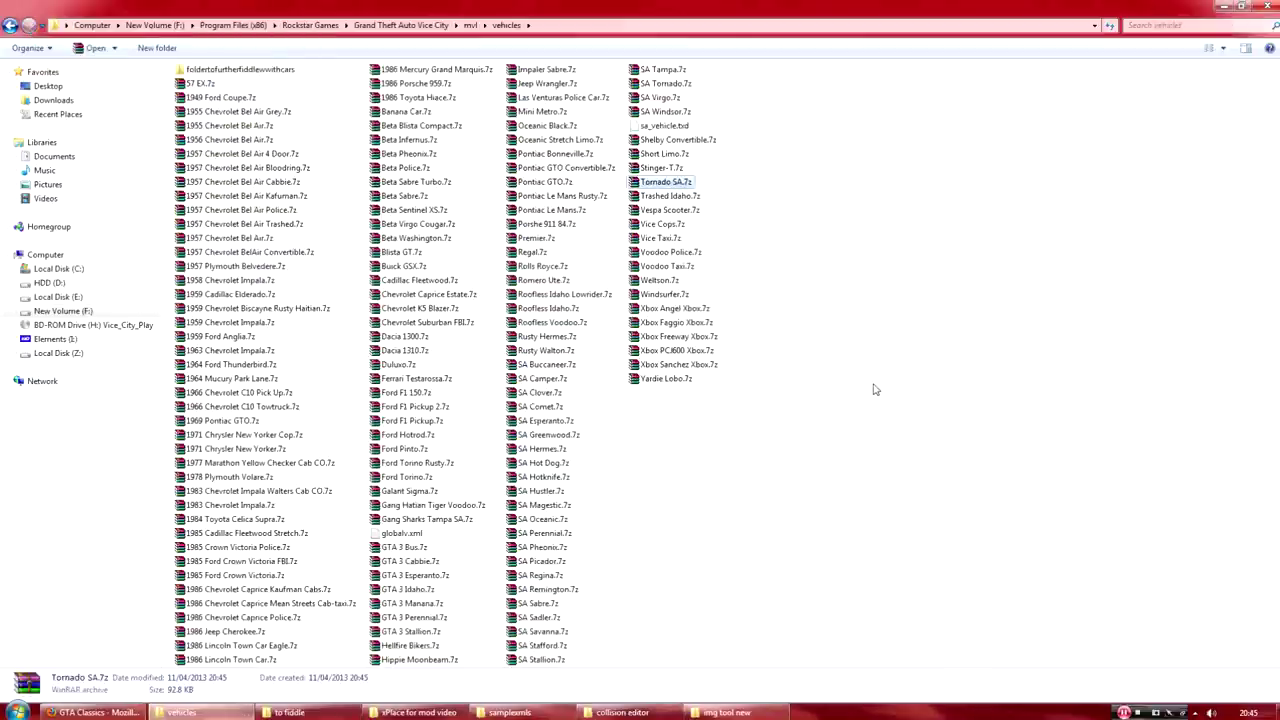
- Check the existing SA Tornado.7z in the vehicles folder and return to the Grand Theft Auto Vice City folder
left_click(839, 222)
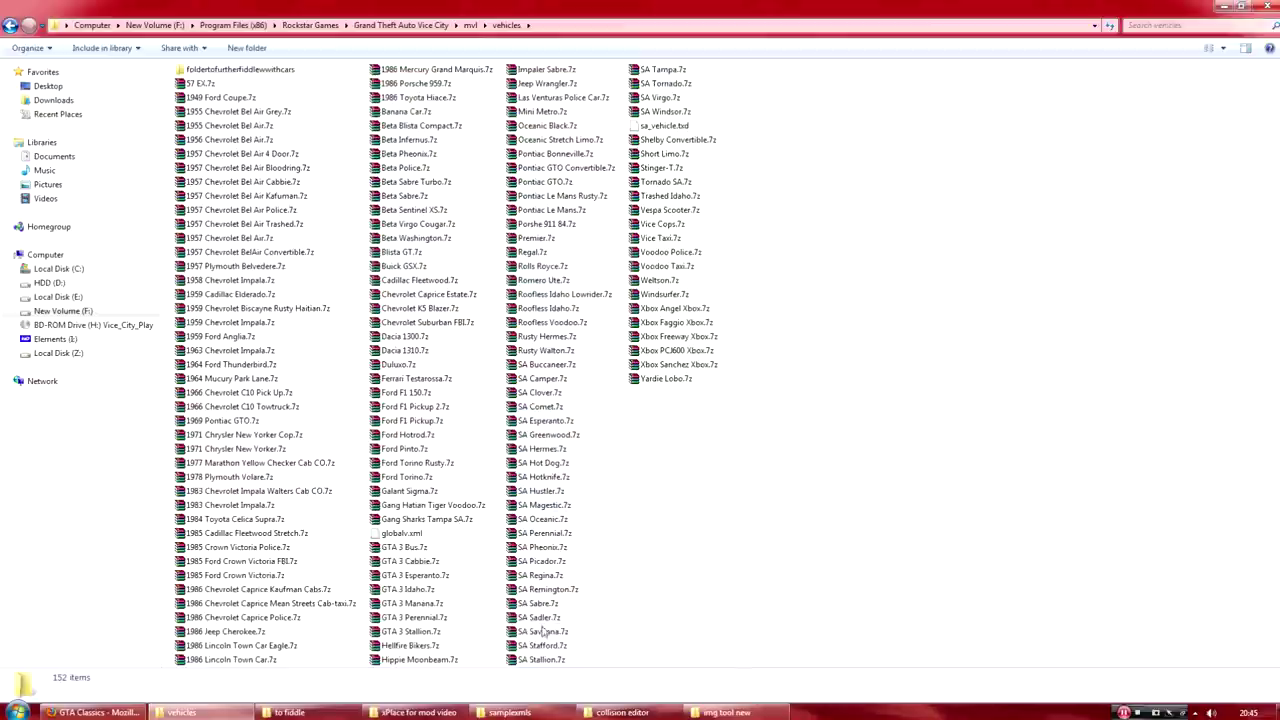
left_click(658, 84)
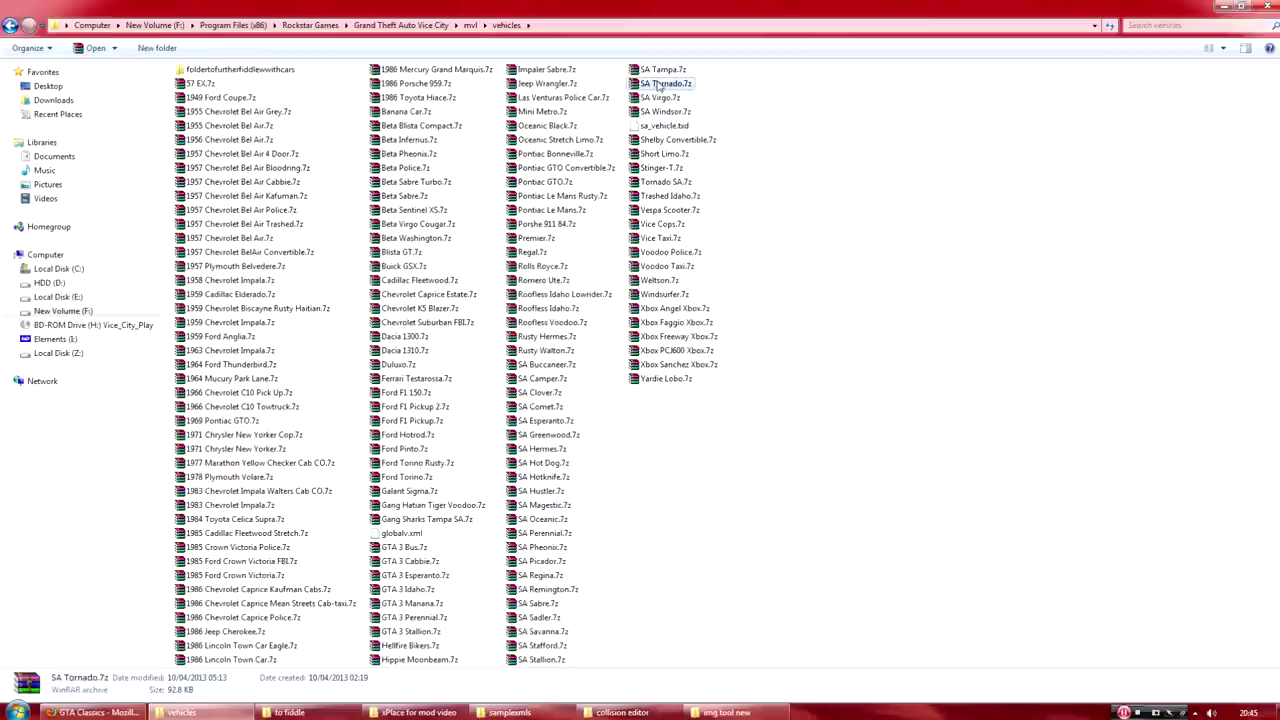
left_click(18, 25)
left_click(18, 25)
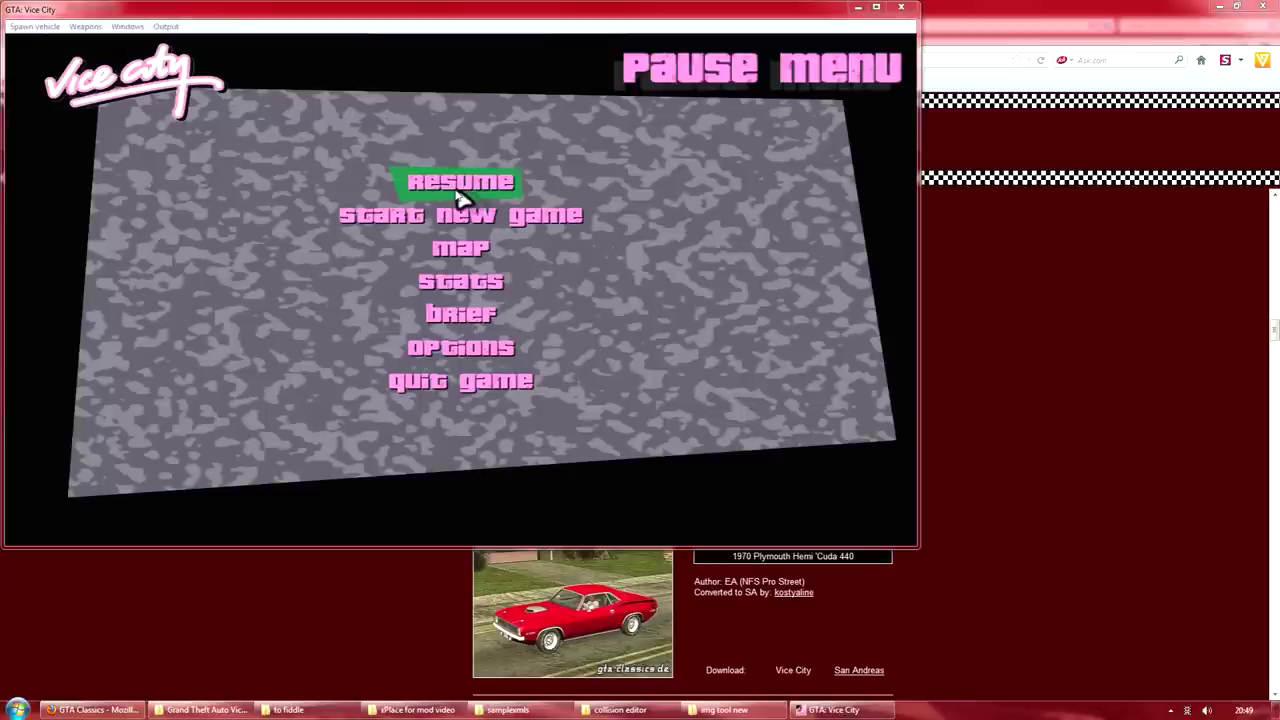
- Spawn vehicle 6134: Tornado SA EX in GTA: Vice City and resume the game
left_click(30, 27)
mouse_move(52, 88)
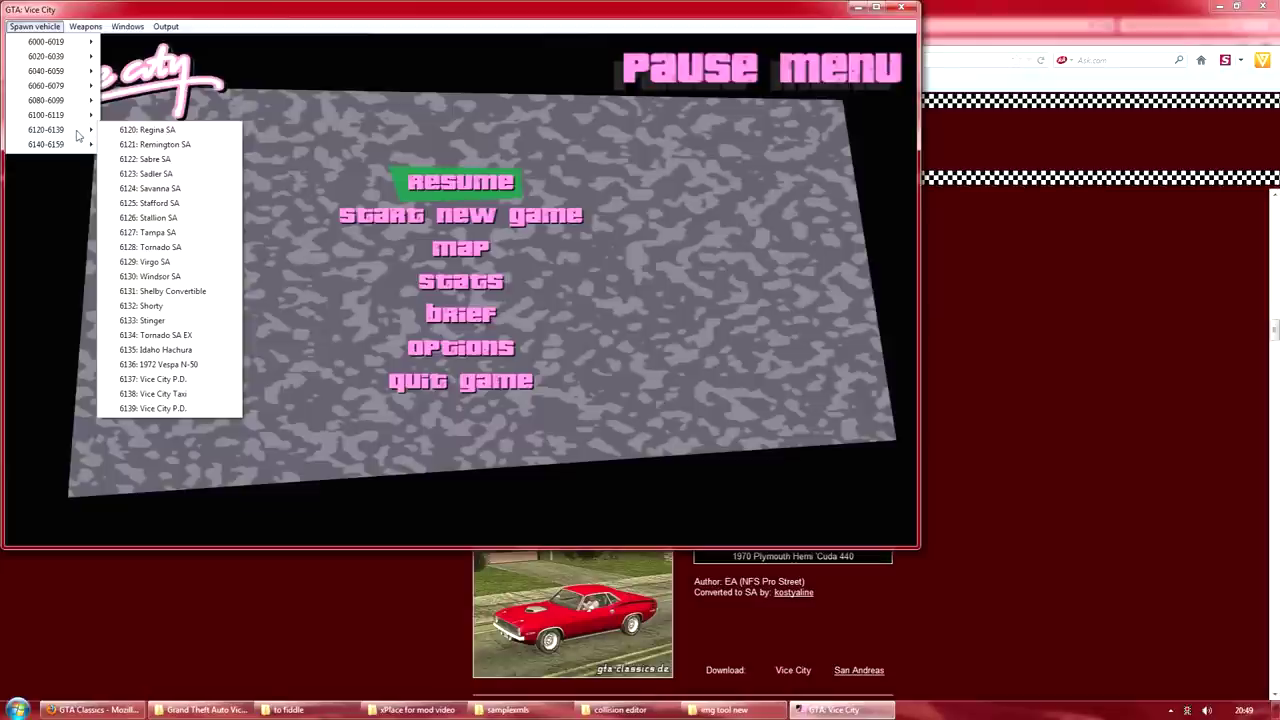
left_click(201, 340)
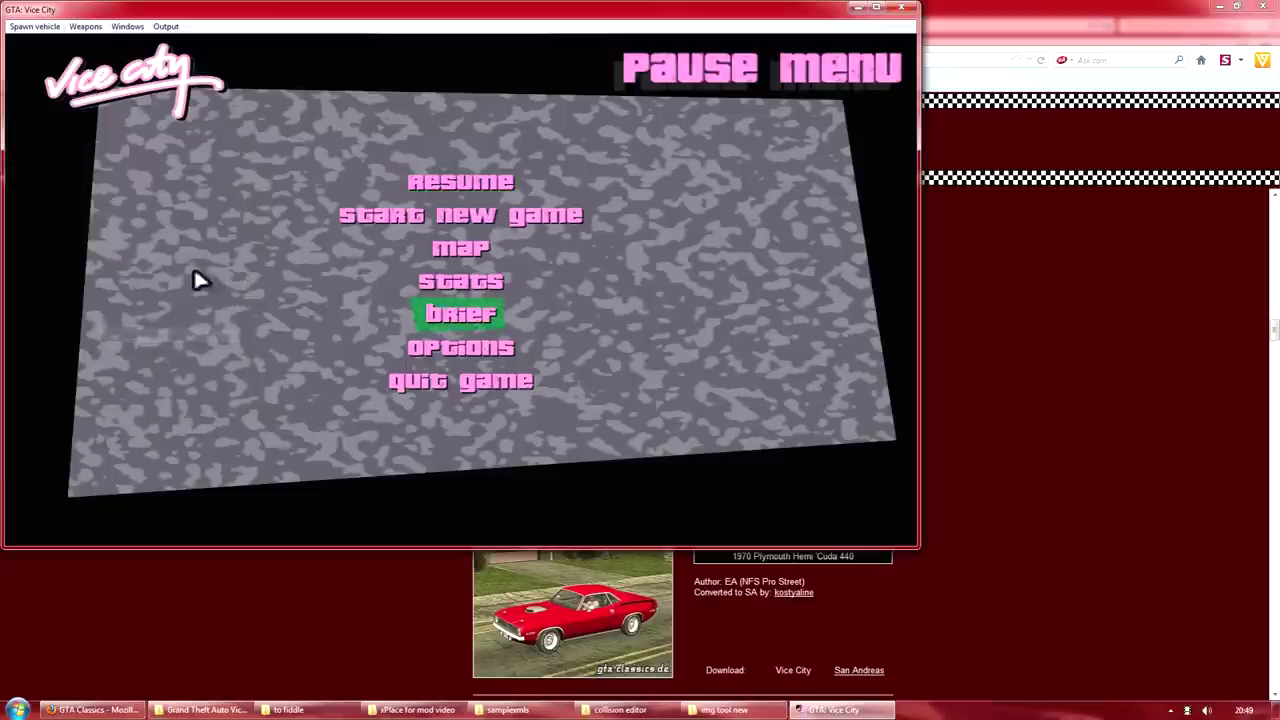
left_click(434, 192)
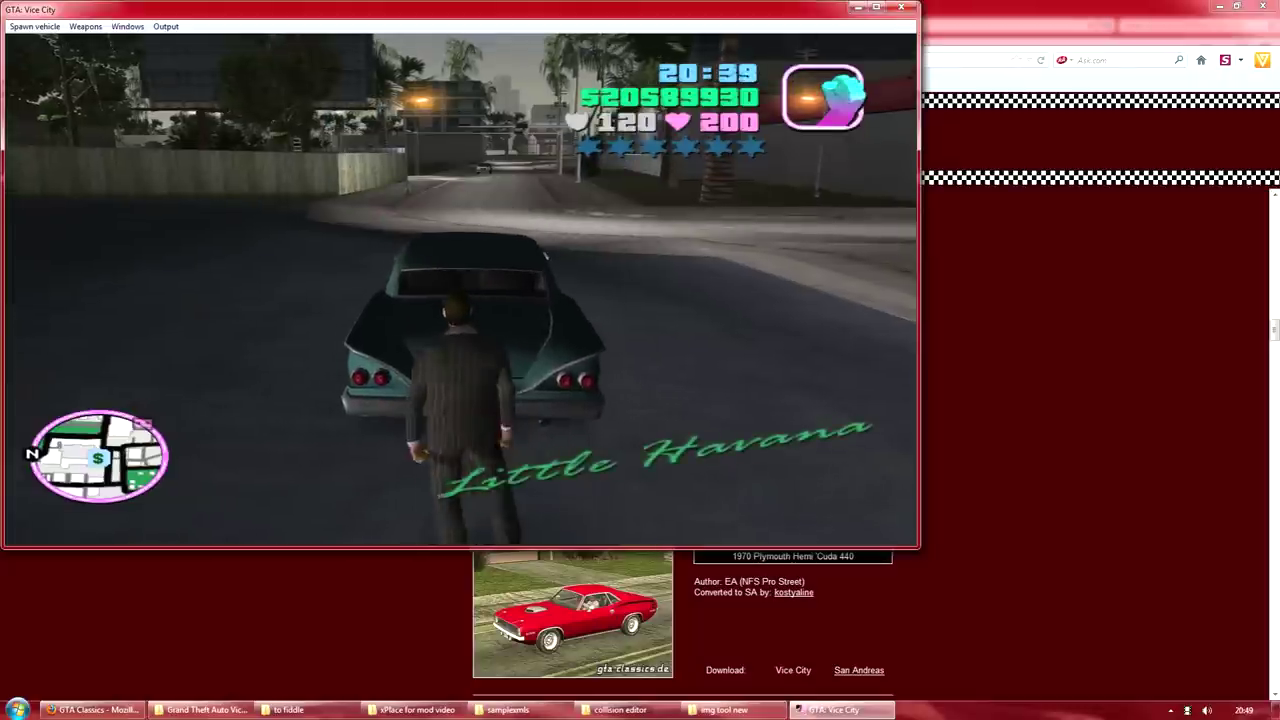
- Walk around the spawned teal Tornado SA EX to examine its body from all sides
key("a")
key("a")
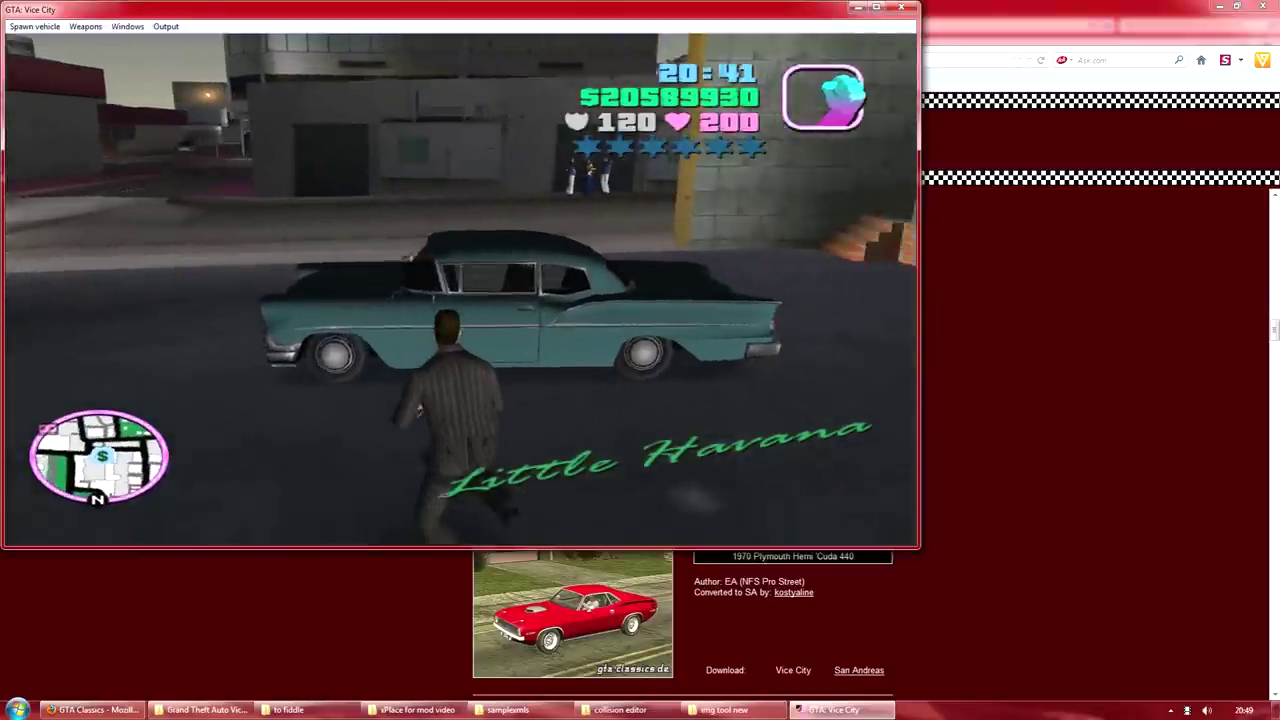
key("a")
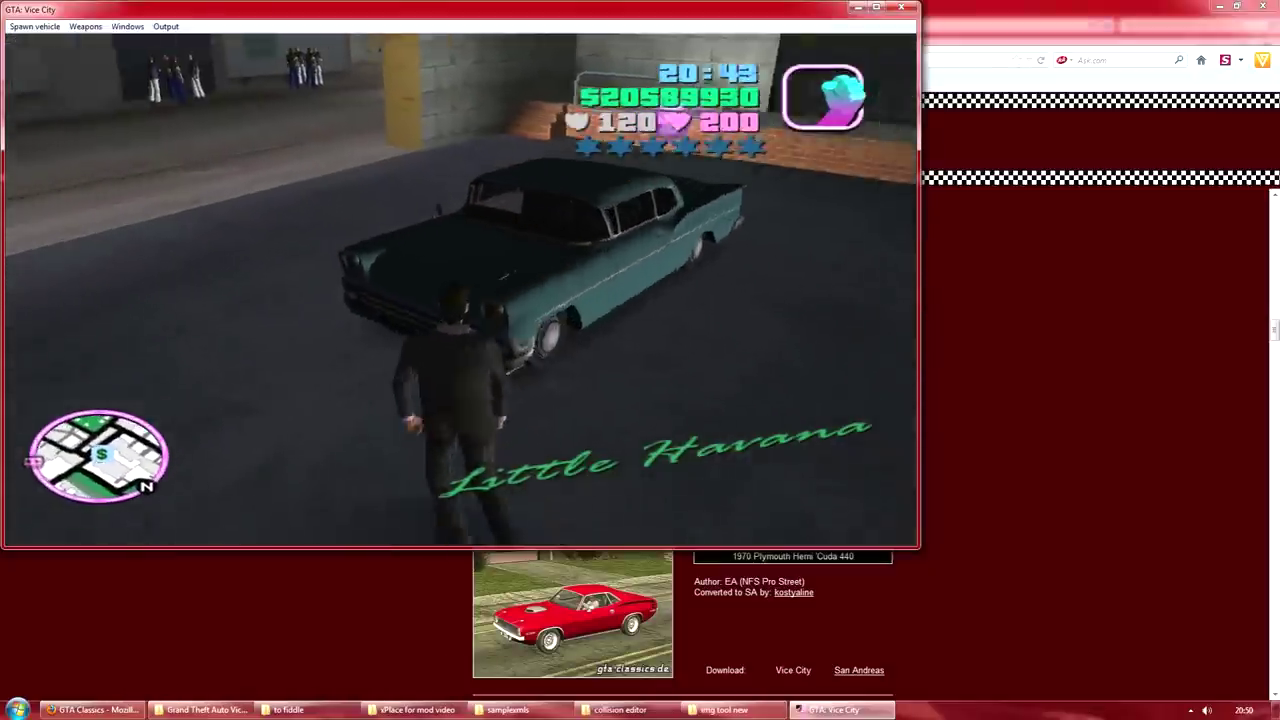
key("a")
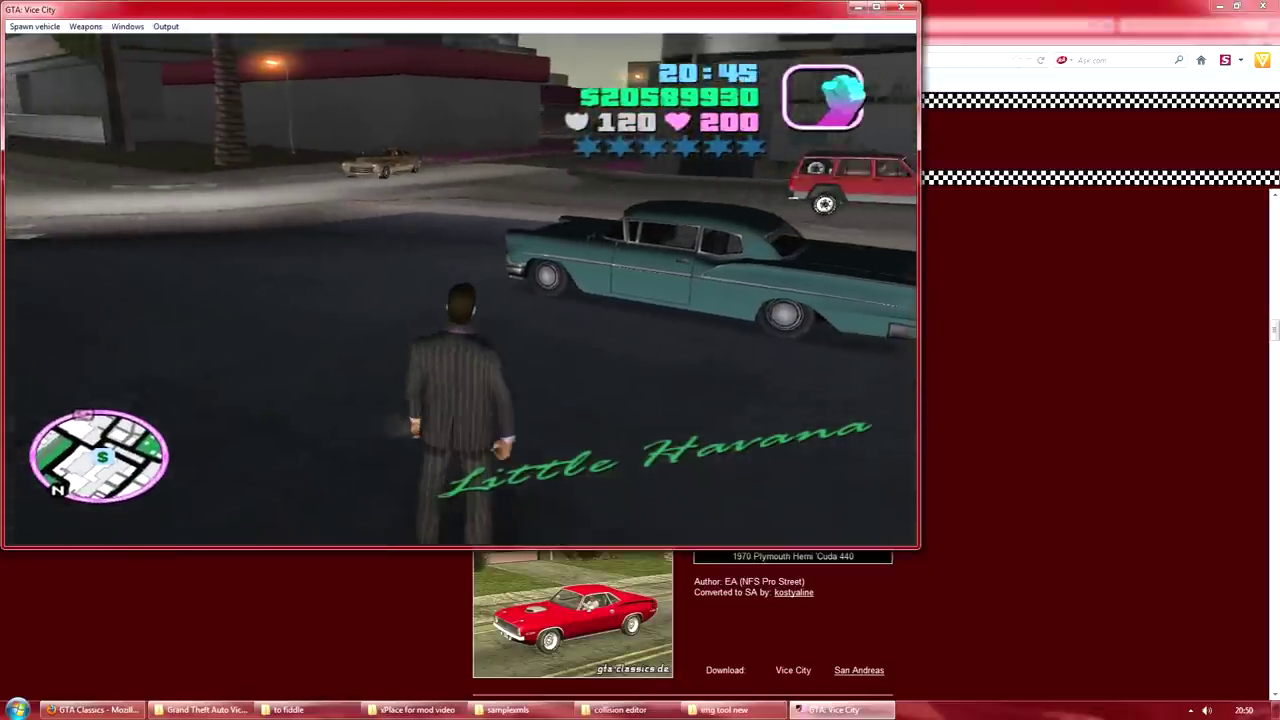
- Pause the game, spawn vehicle 6128: Tornado SA beside the teal car, and resume play
key("Escape")
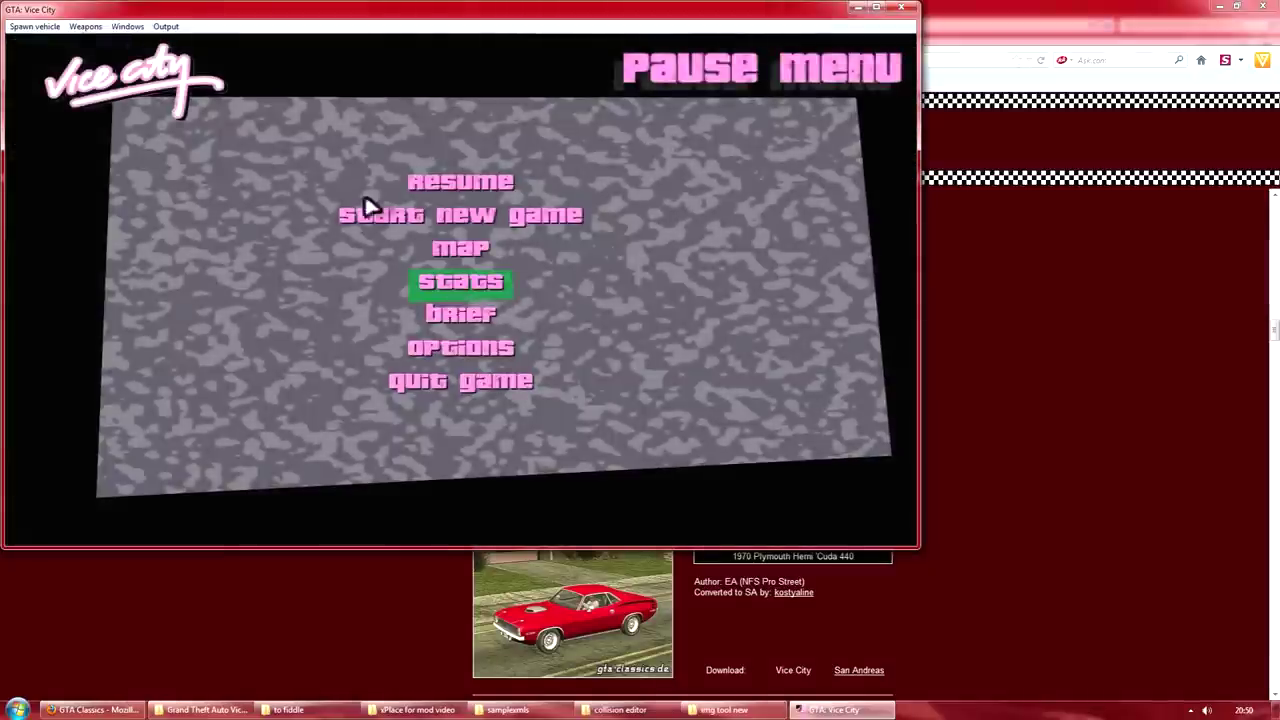
left_click(34, 26)
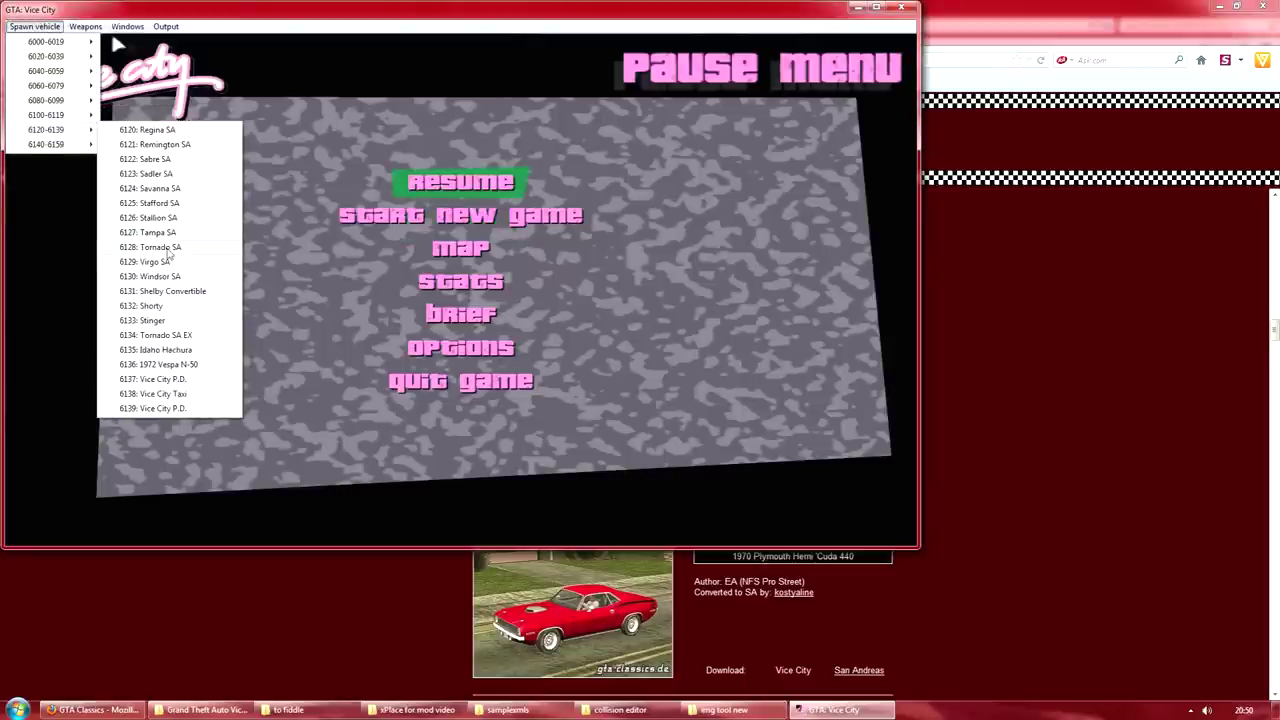
left_click(166, 249)
left_click(437, 194)
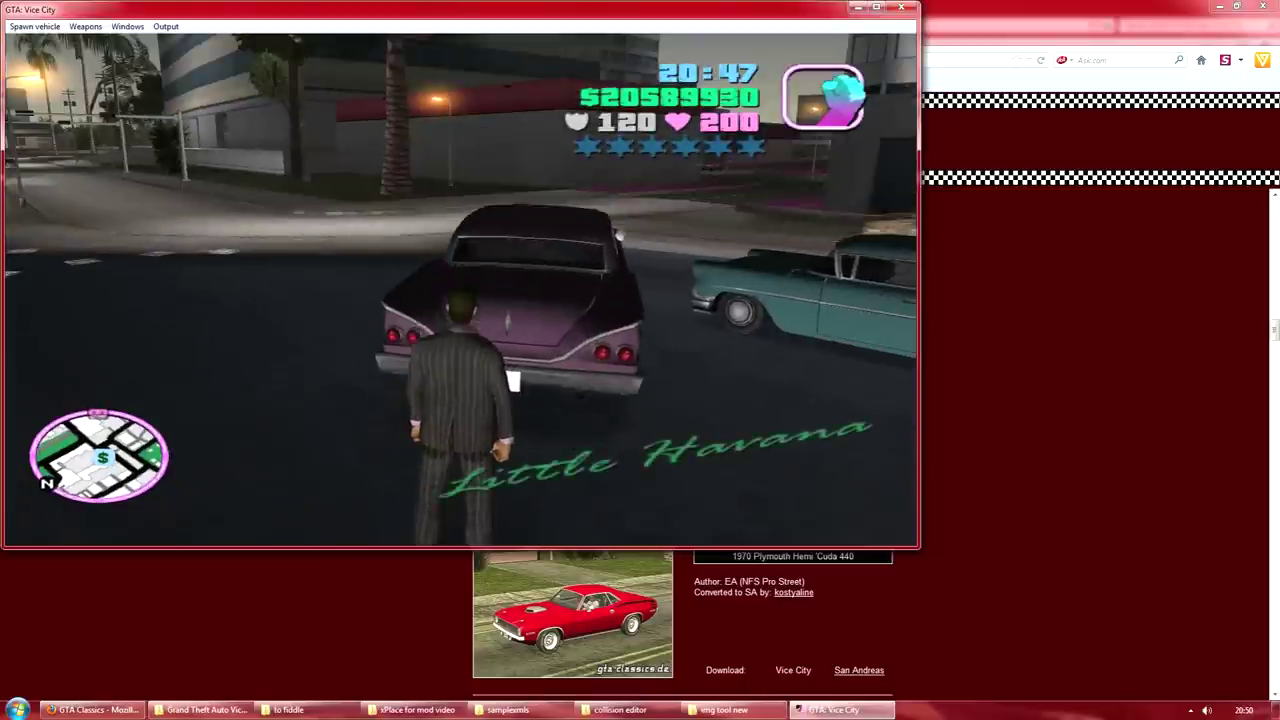
- Inspect the purple Tornado SA from outside, get into it to check its displayed name, and get out
key("w")
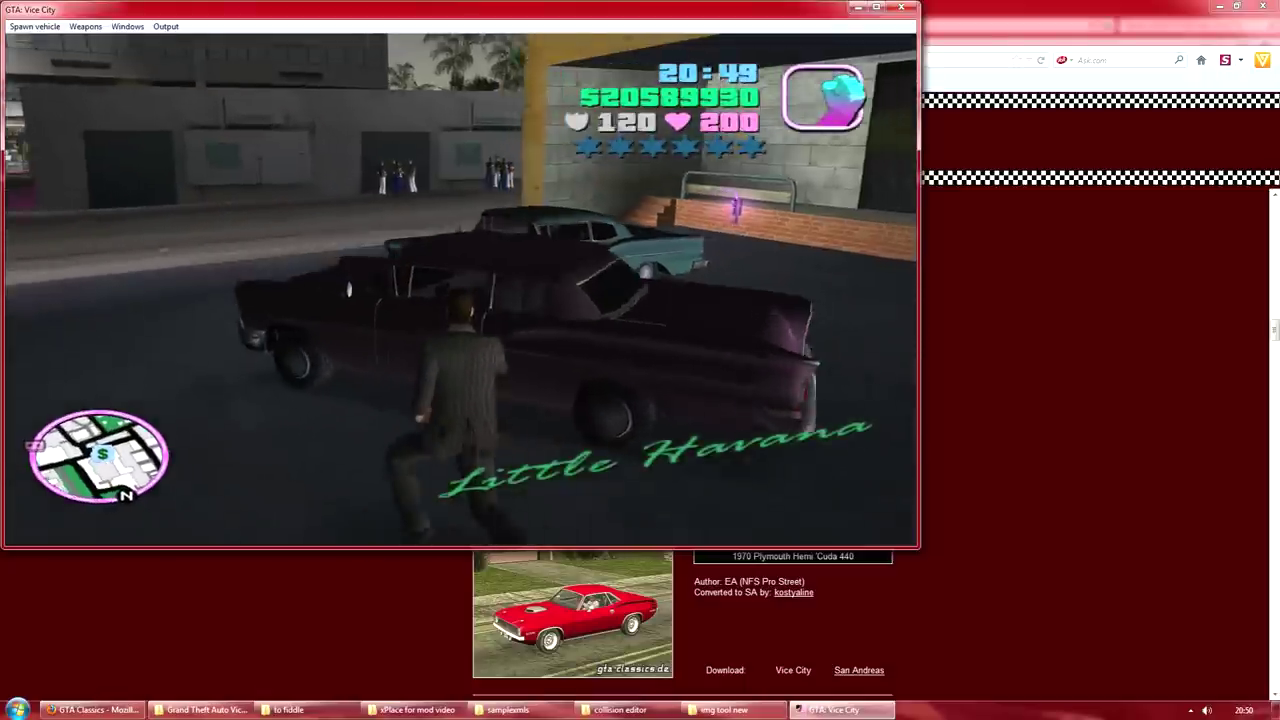
key("w")
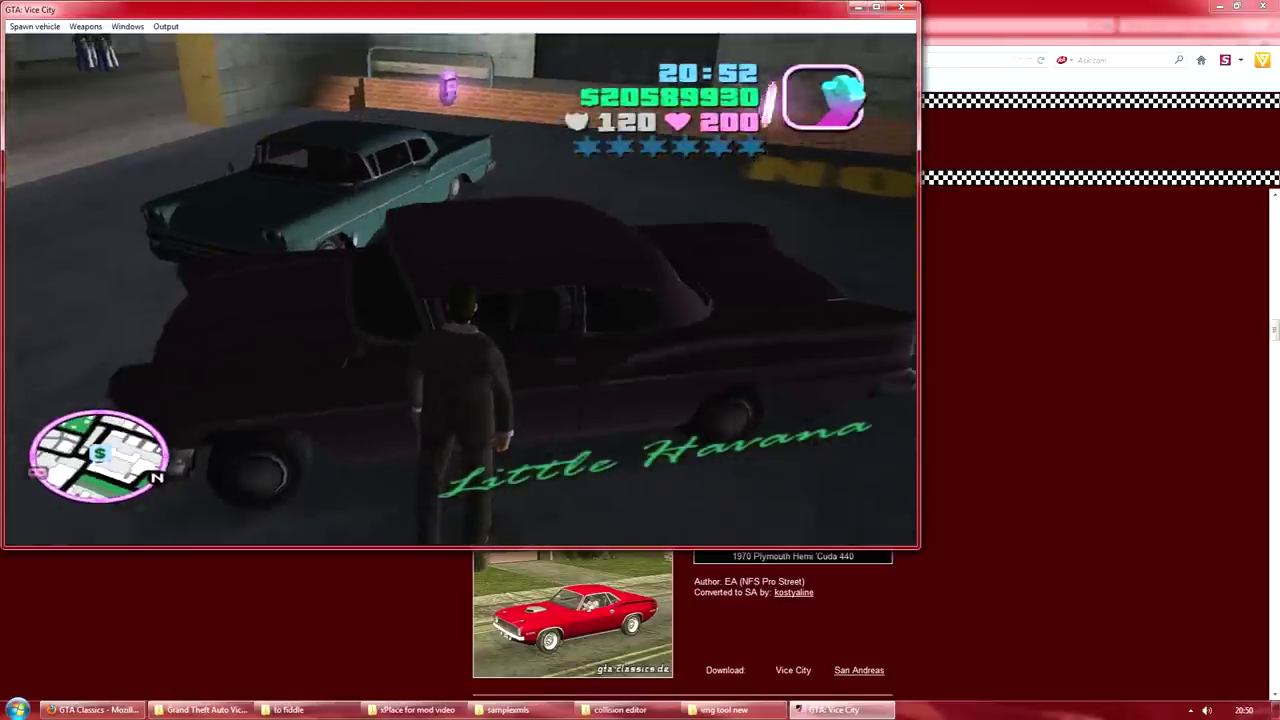
key("w")
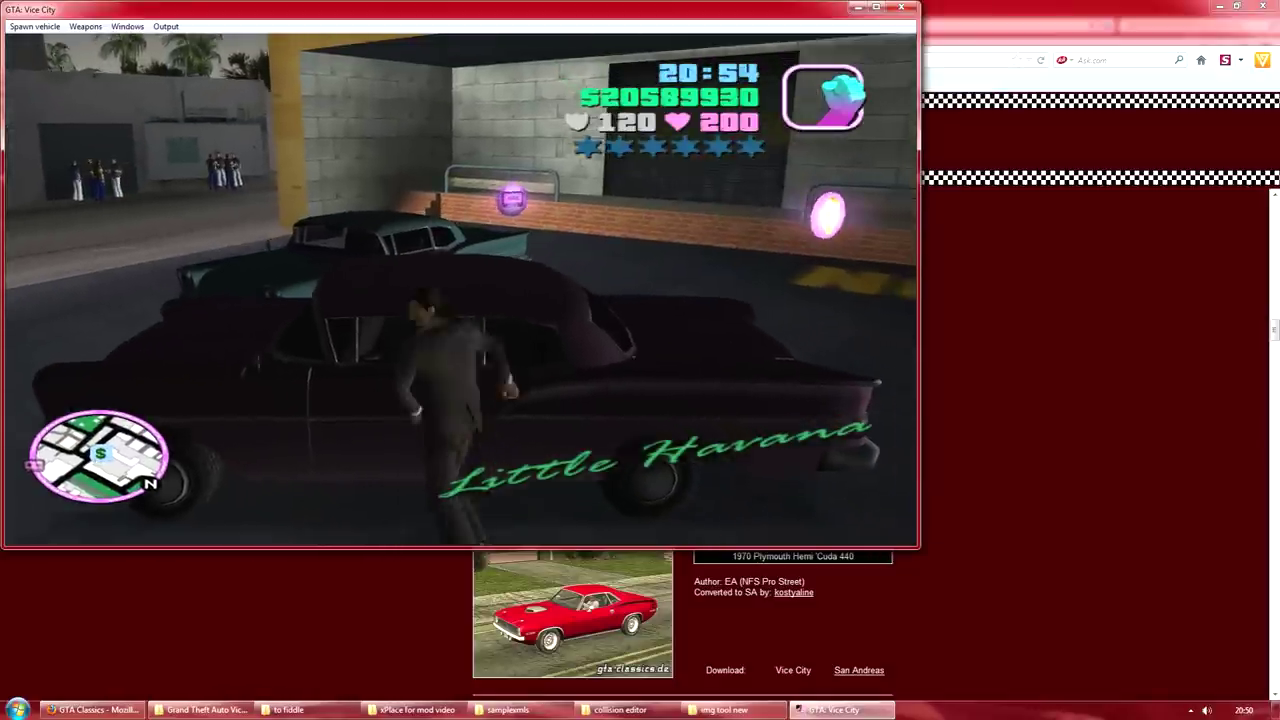
key("f")
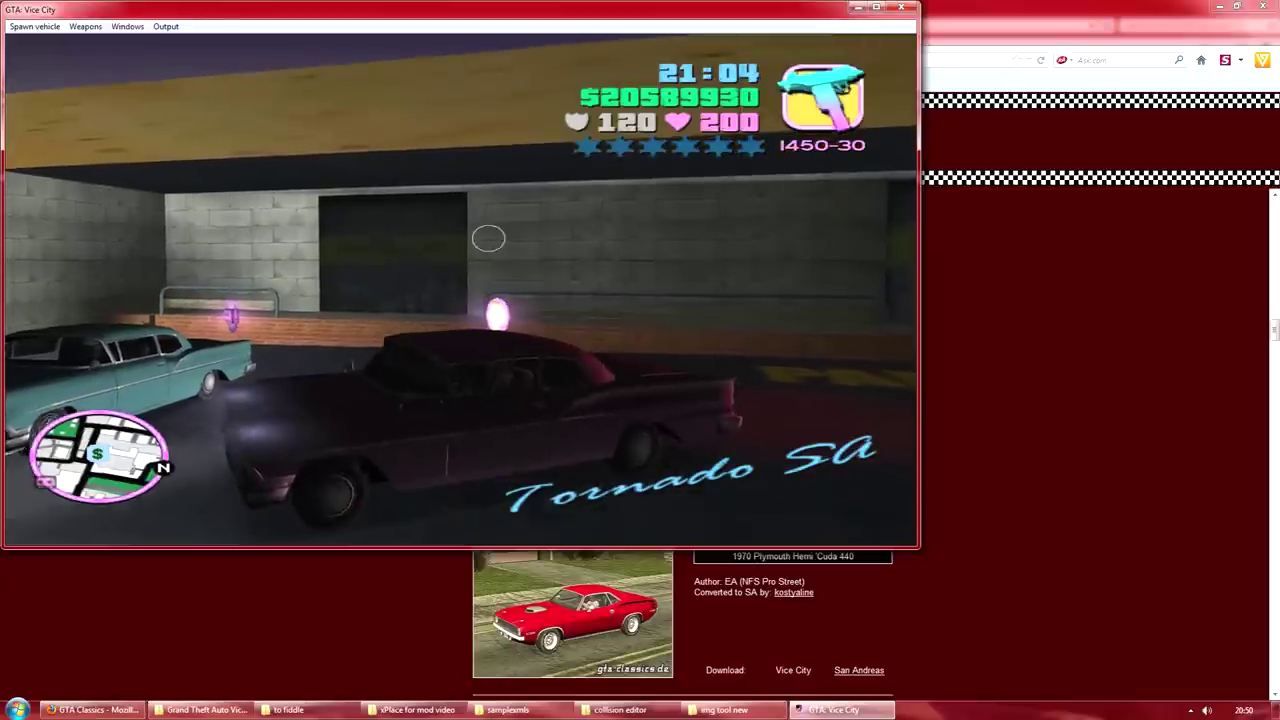
key("f")
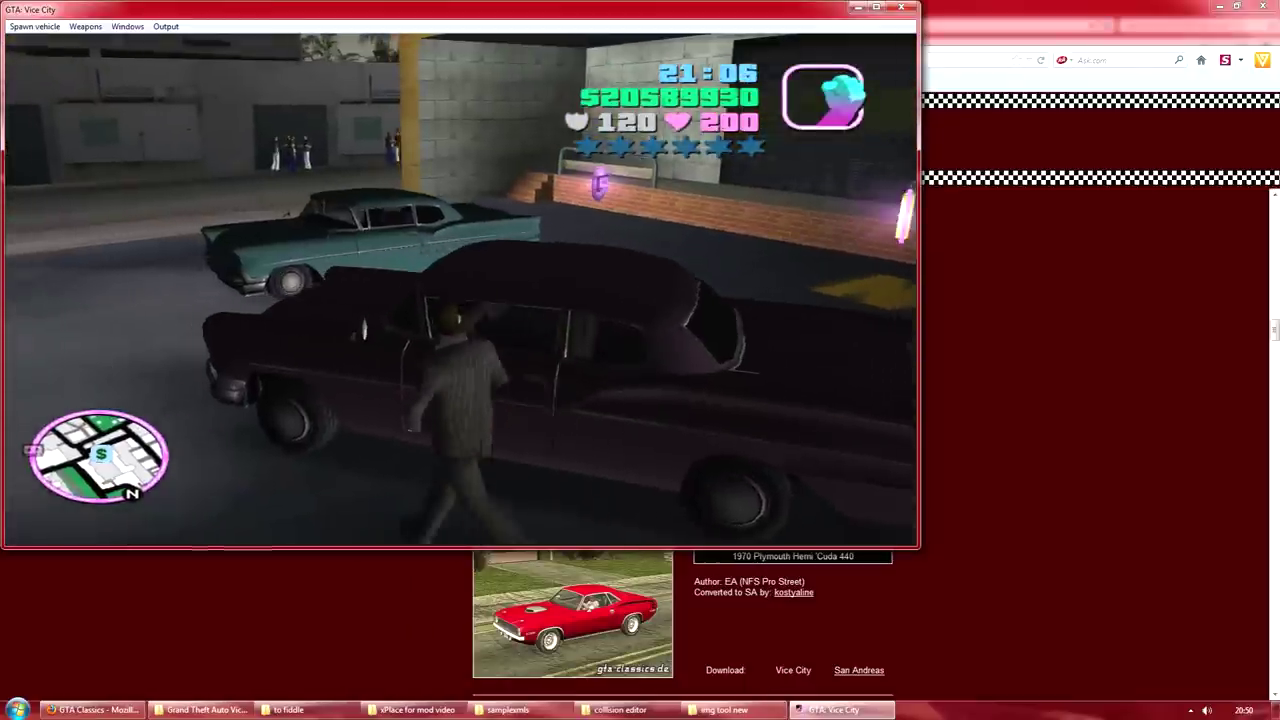
- Compare the two Tornados side by side, get in and out of the teal one, and pause the game
key("w")
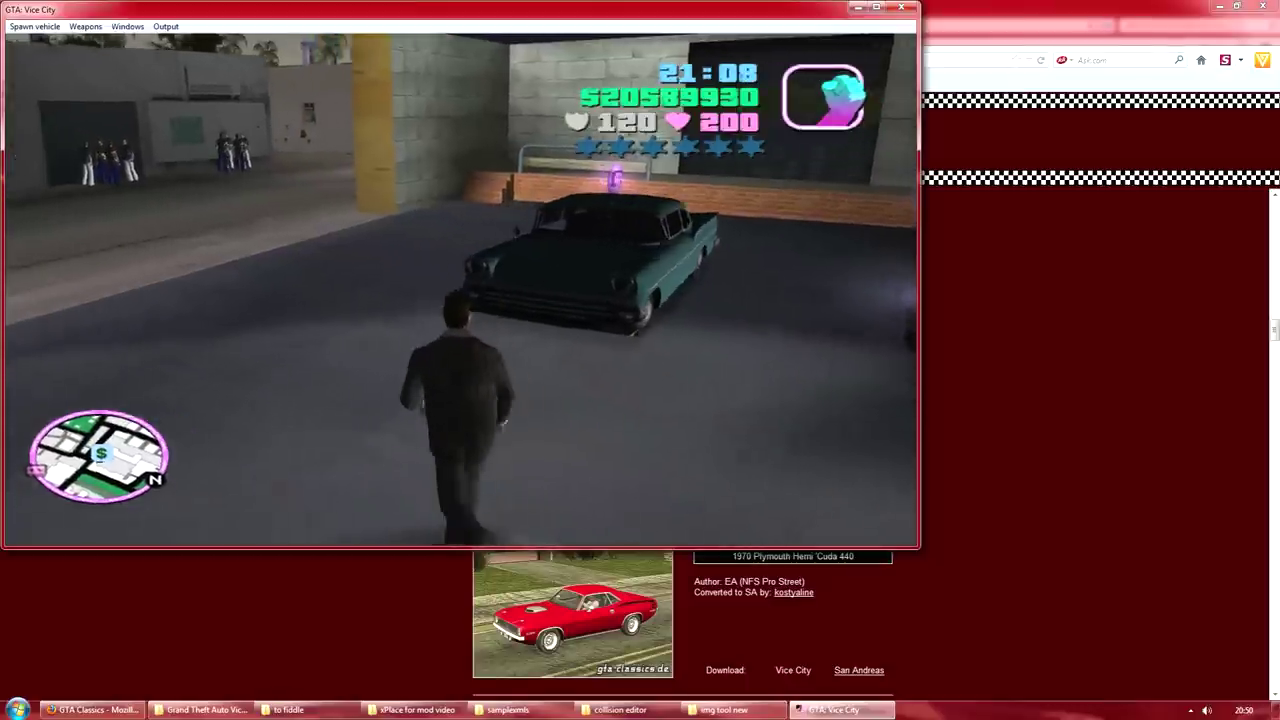
key("s")
key("w")
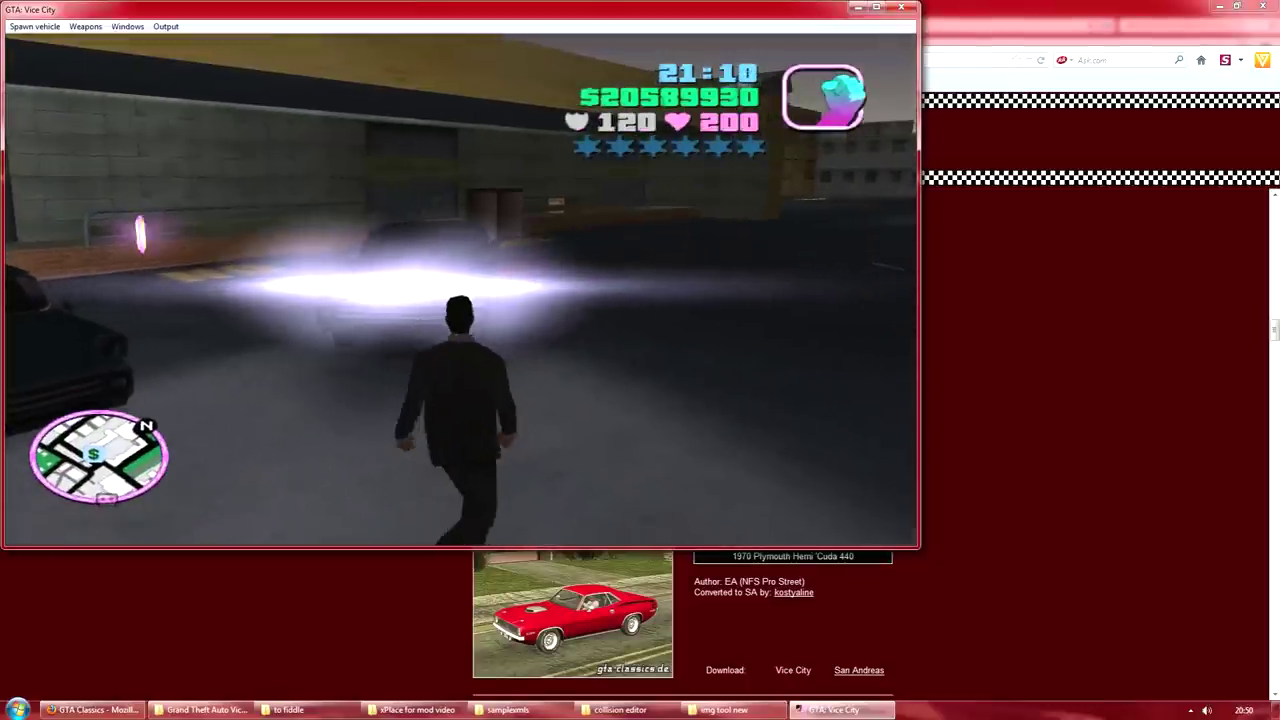
key("w")
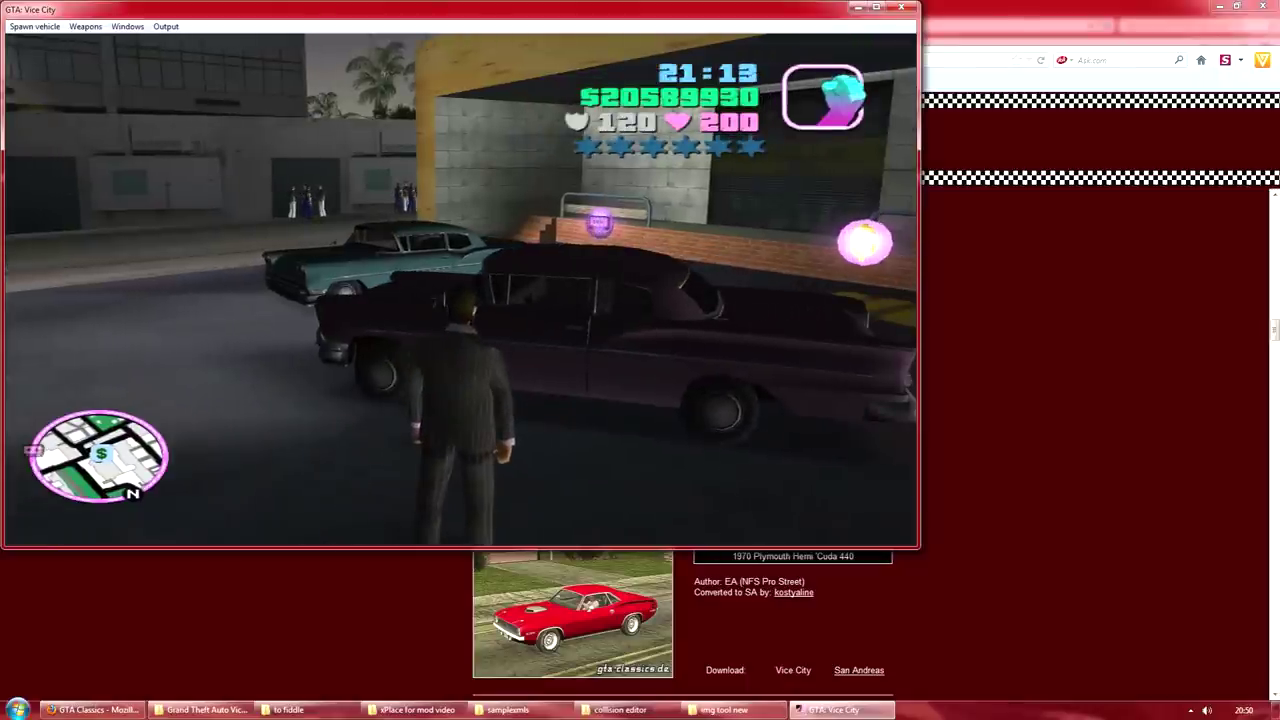
key("w")
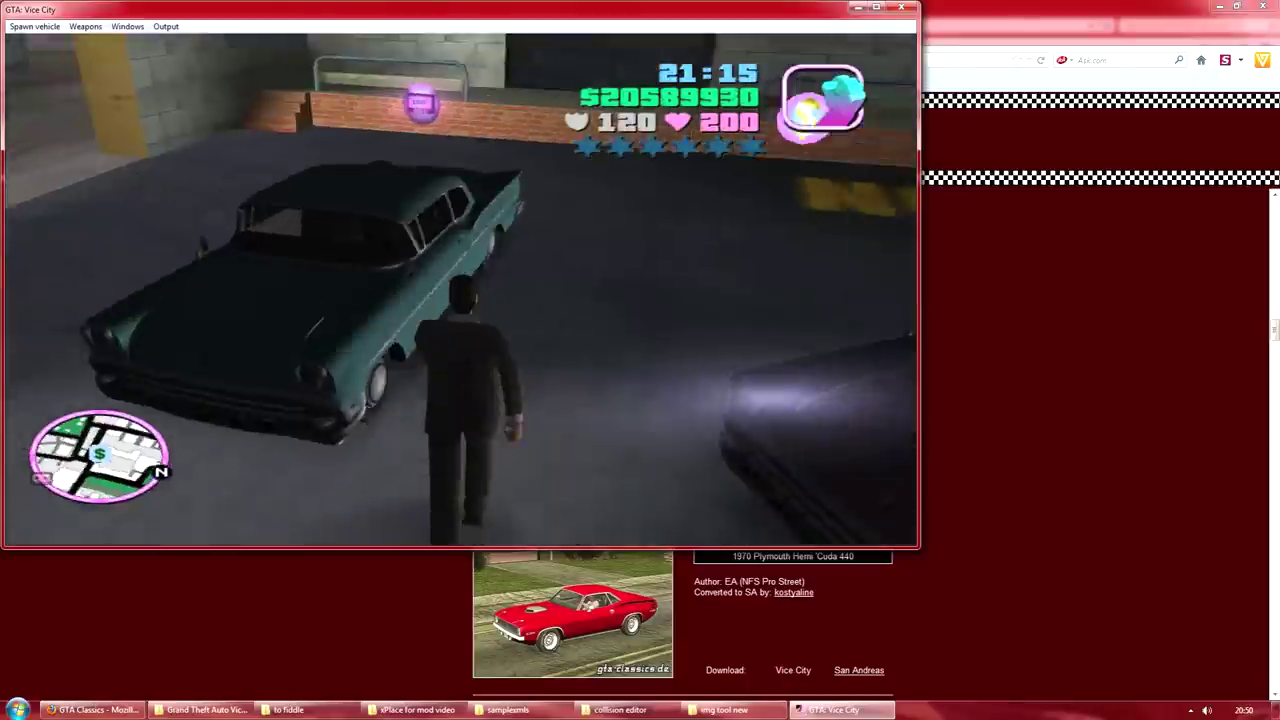
key("w")
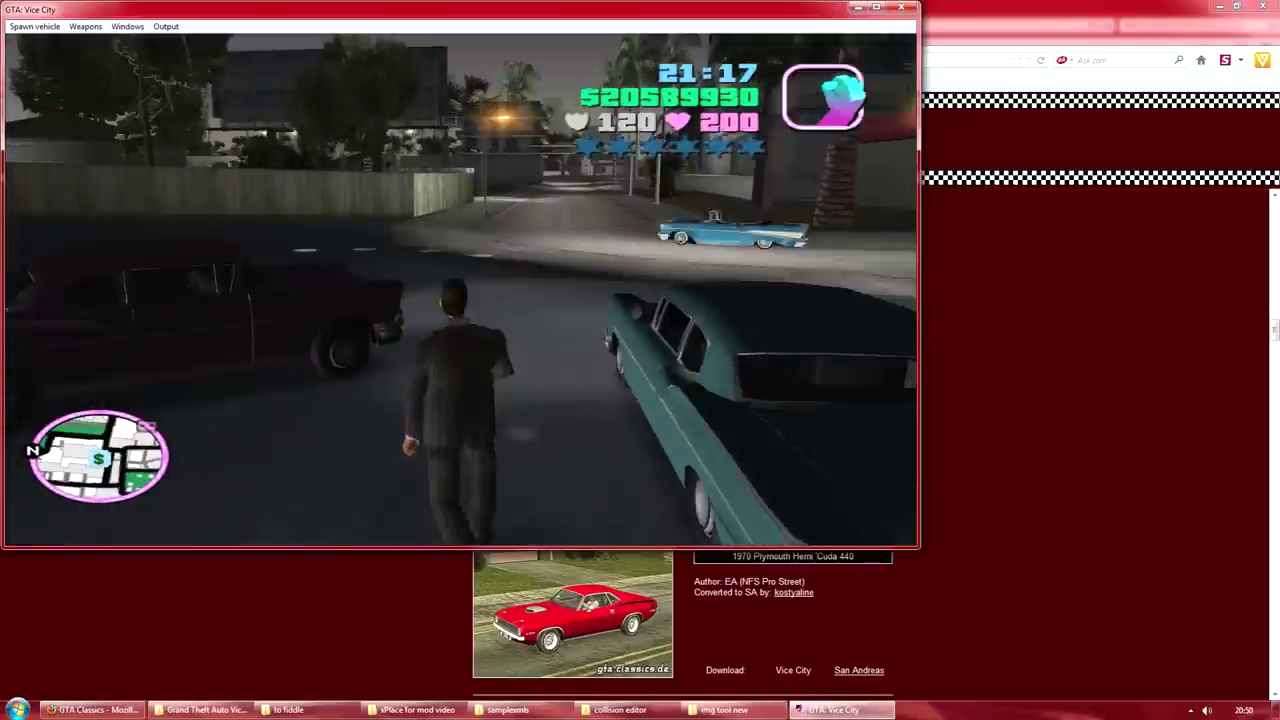
key("f")
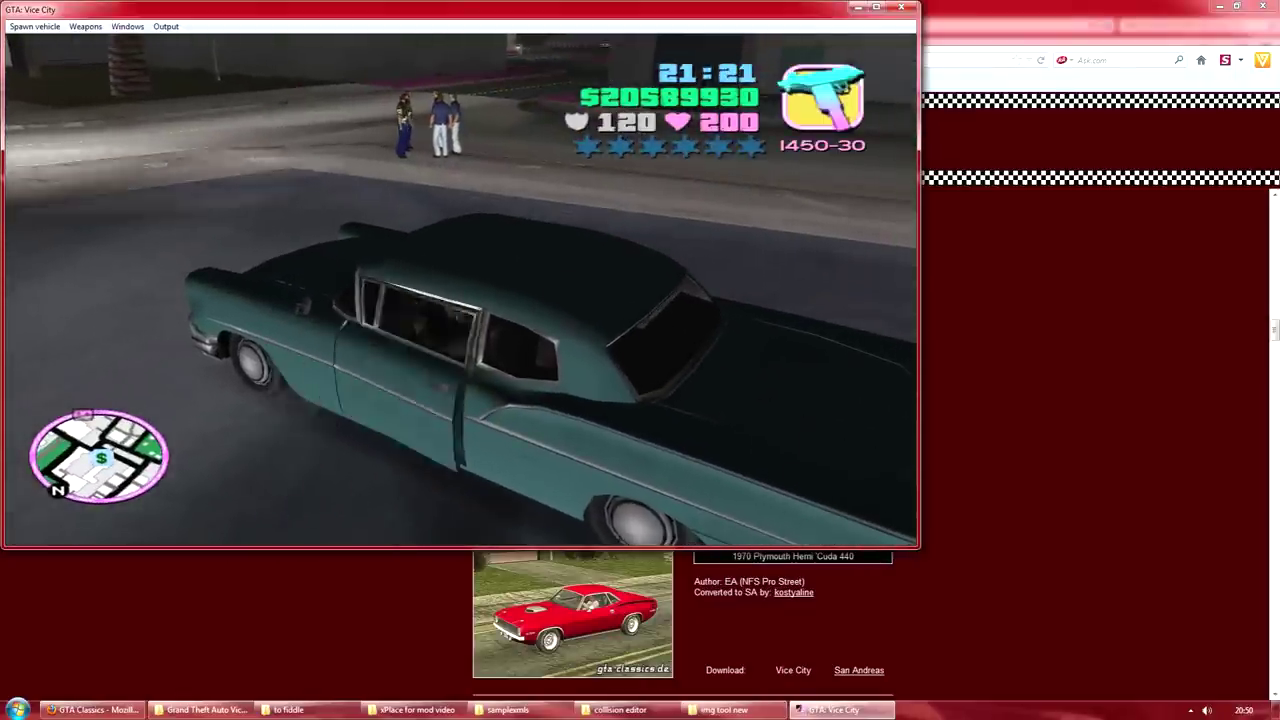
key("f")
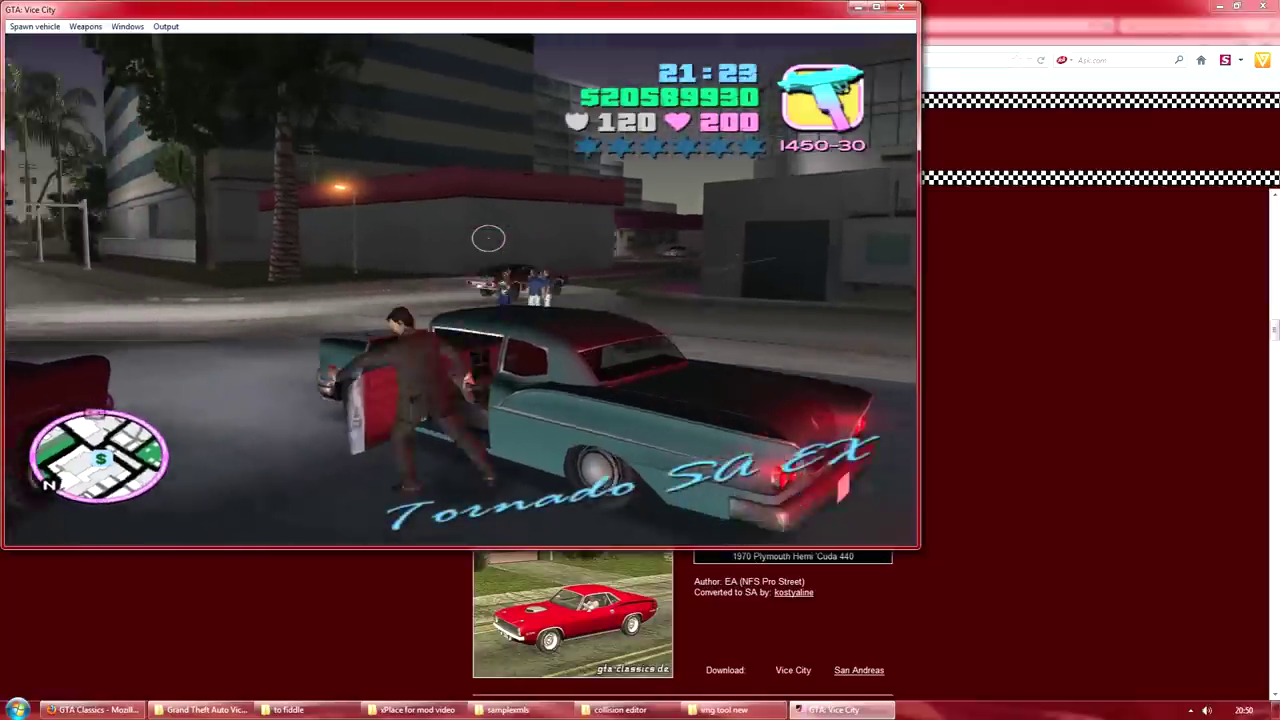
key("a")
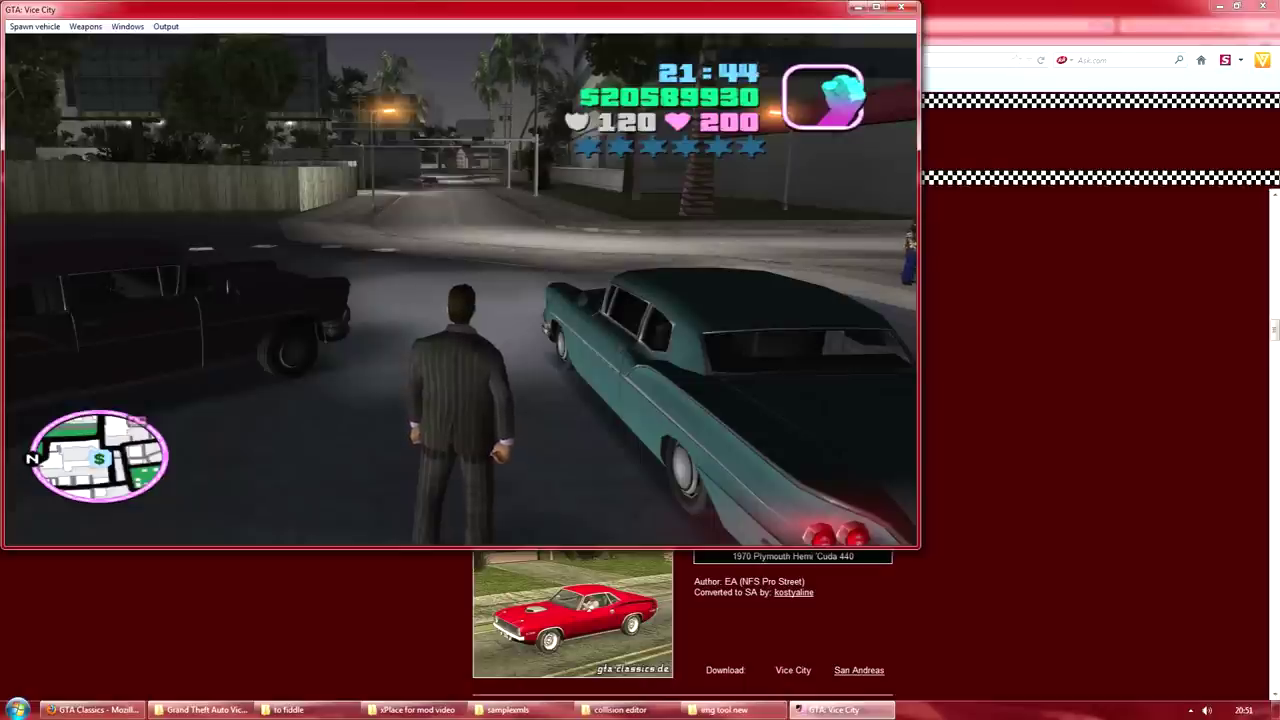
key("Escape")
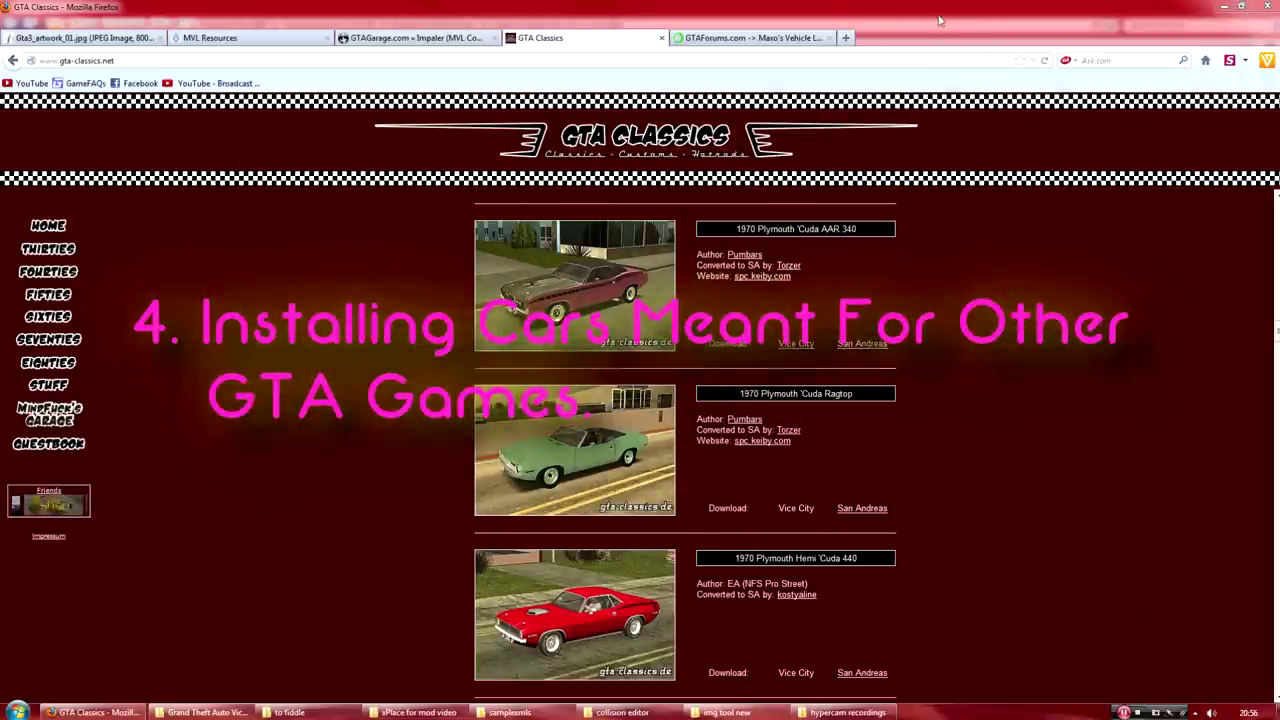
- Download the San Andreas version of the 1970 Plymouth Hemi 'Cuda 440 from GTA Classics into the to fiddle folder
key("alt")
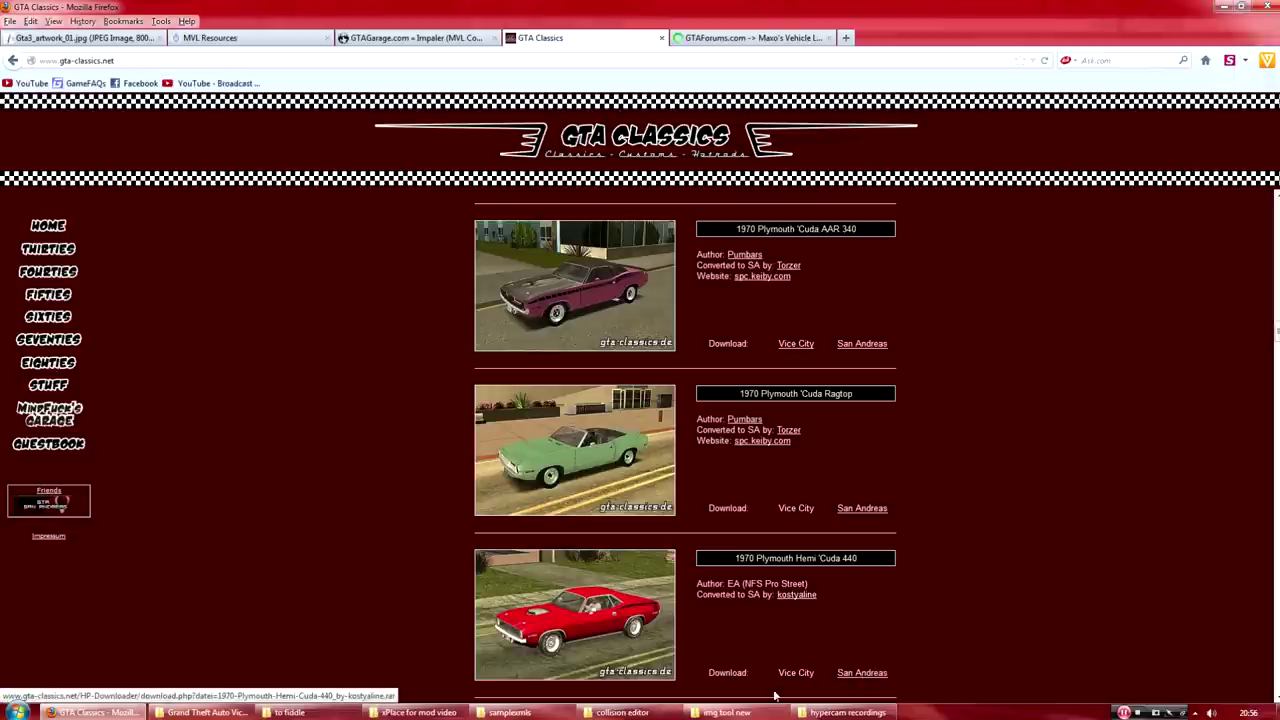
left_click(859, 676)
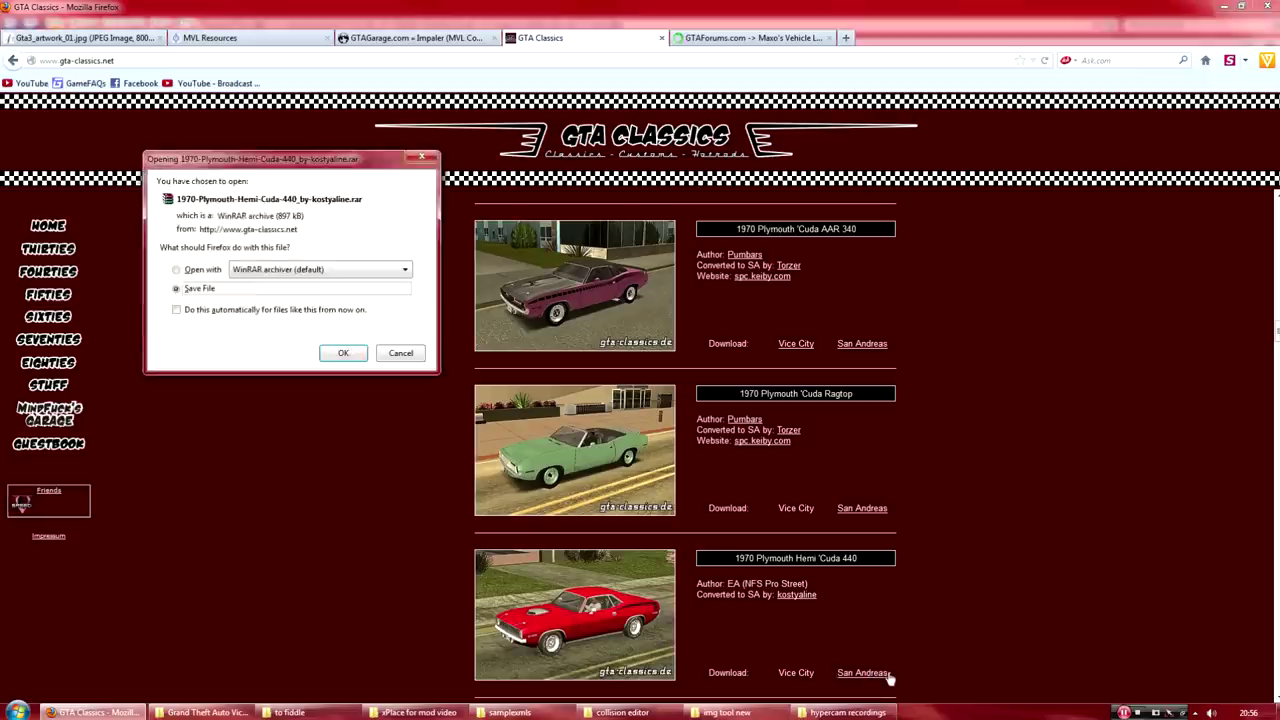
left_click(337, 352)
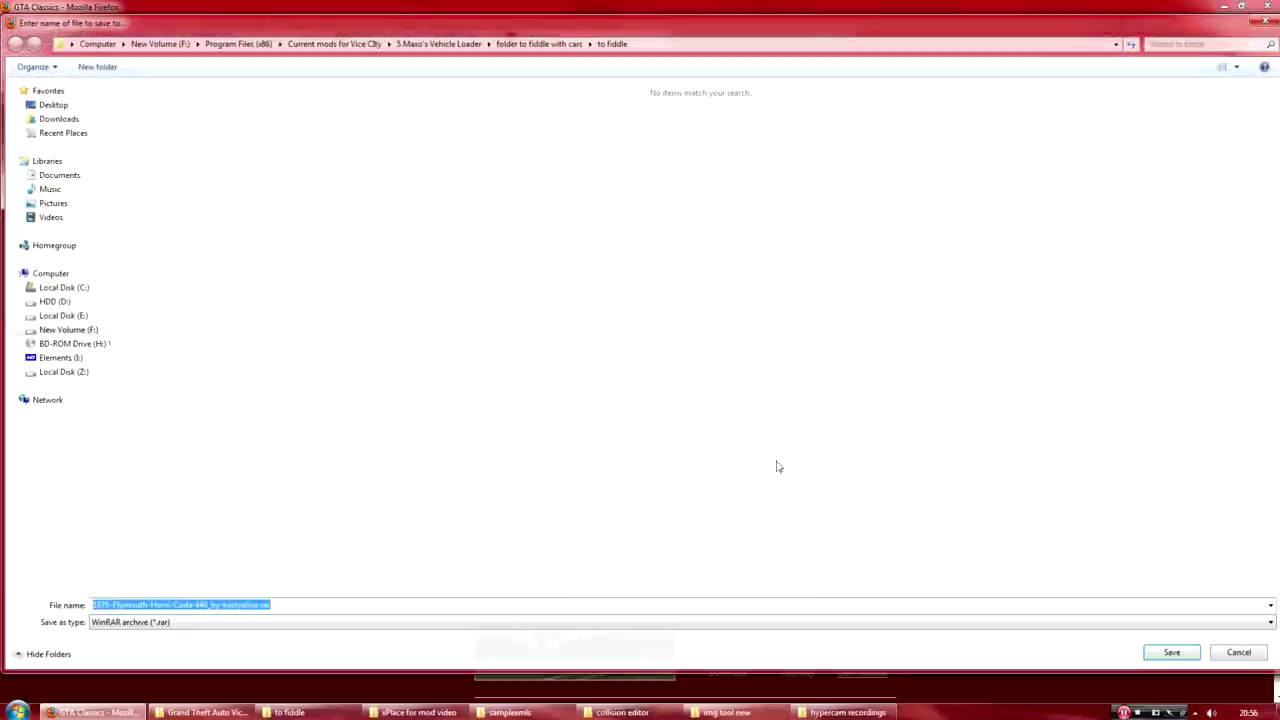
left_click(1170, 652)
left_click(1264, 511)
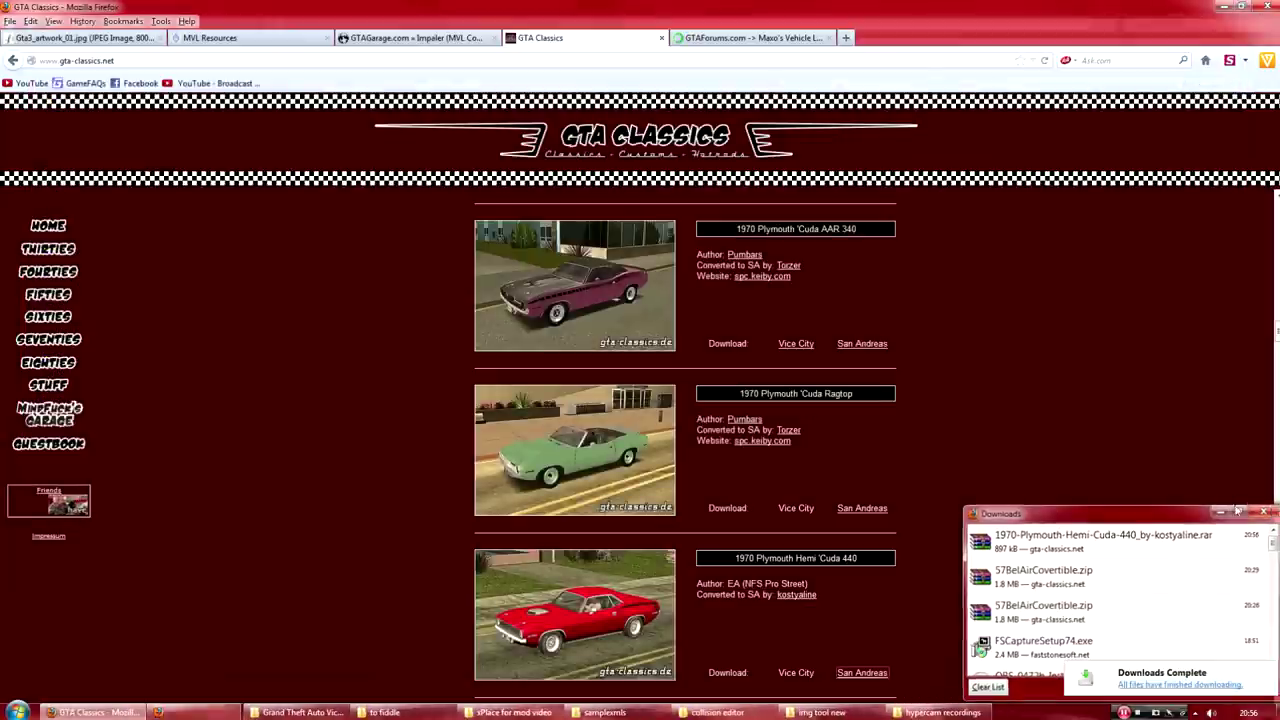
- Extract the downloaded 1970 Plymouth Hemi 'Cuda 440 archive into the to fiddle folder
left_click(318, 712)
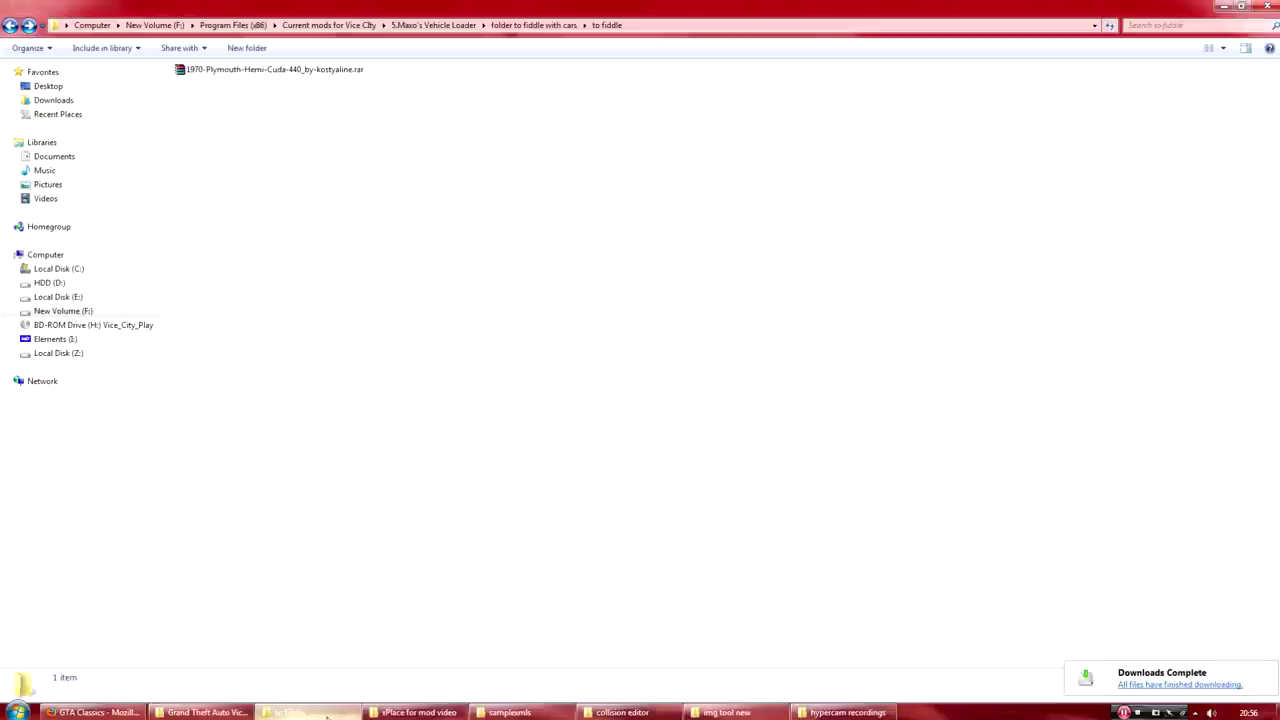
right_click(245, 70)
left_click(288, 136)
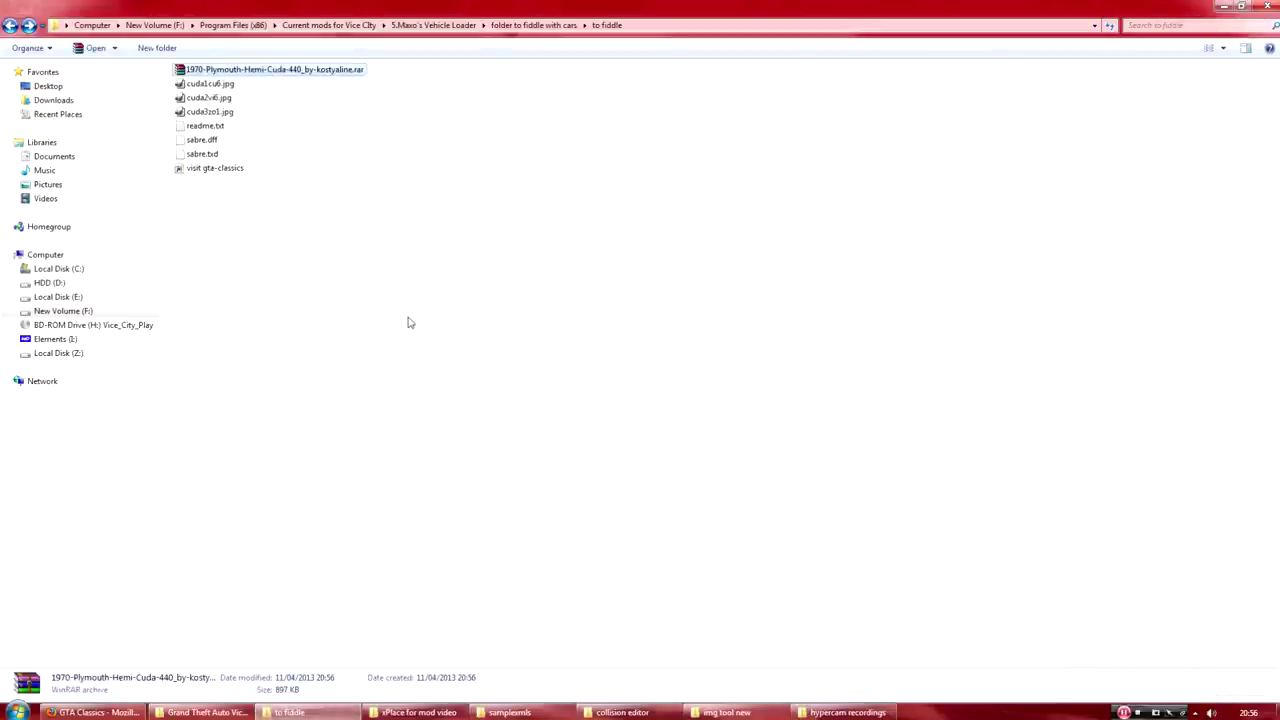
- Delete the visit gta-classics shortcut, the three cuda images and readme.txt from the to fiddle folder
left_click(208, 168)
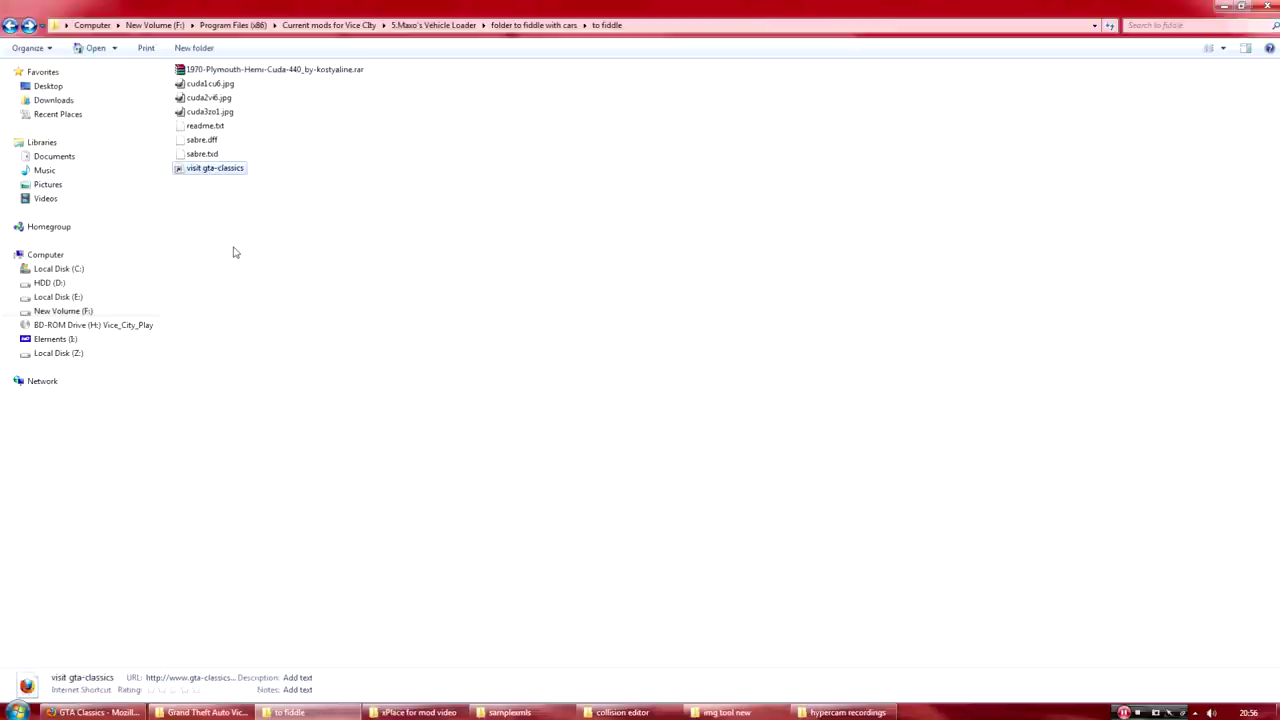
key("Delete")
key("Return")
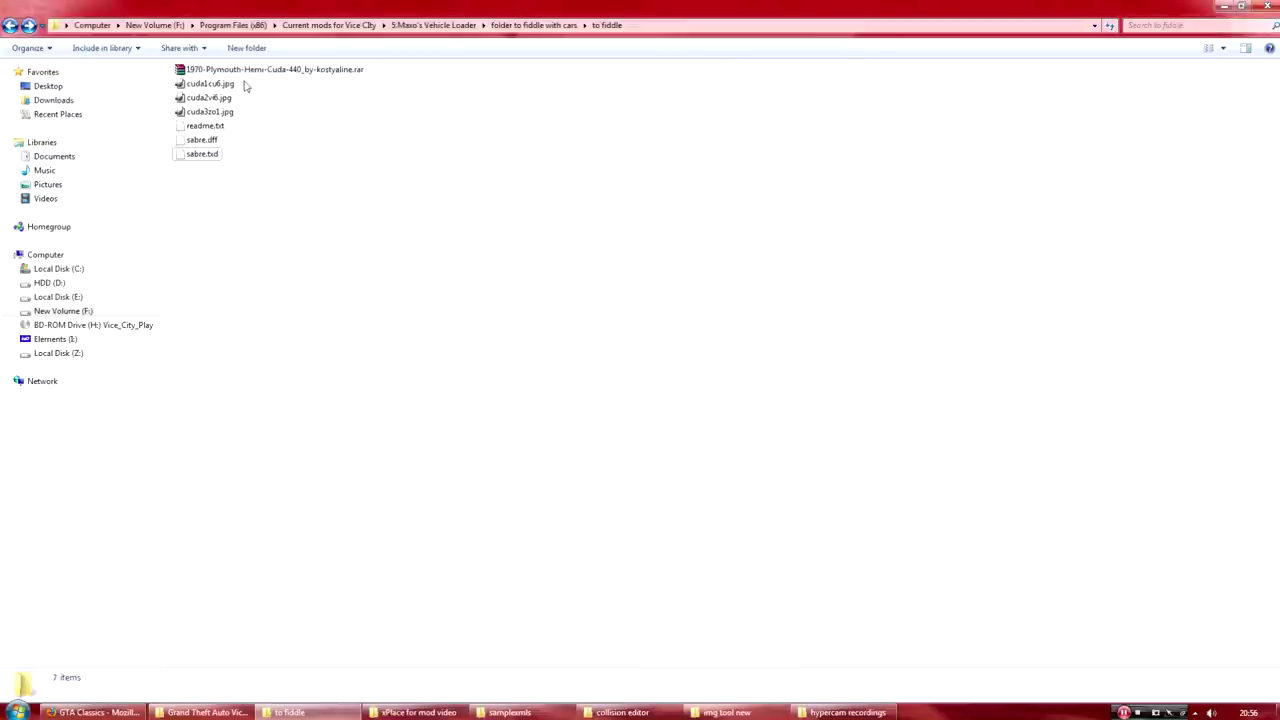
left_click_drag(245, 87, 240, 118)
key("Delete")
key("Return")
left_click(207, 86)
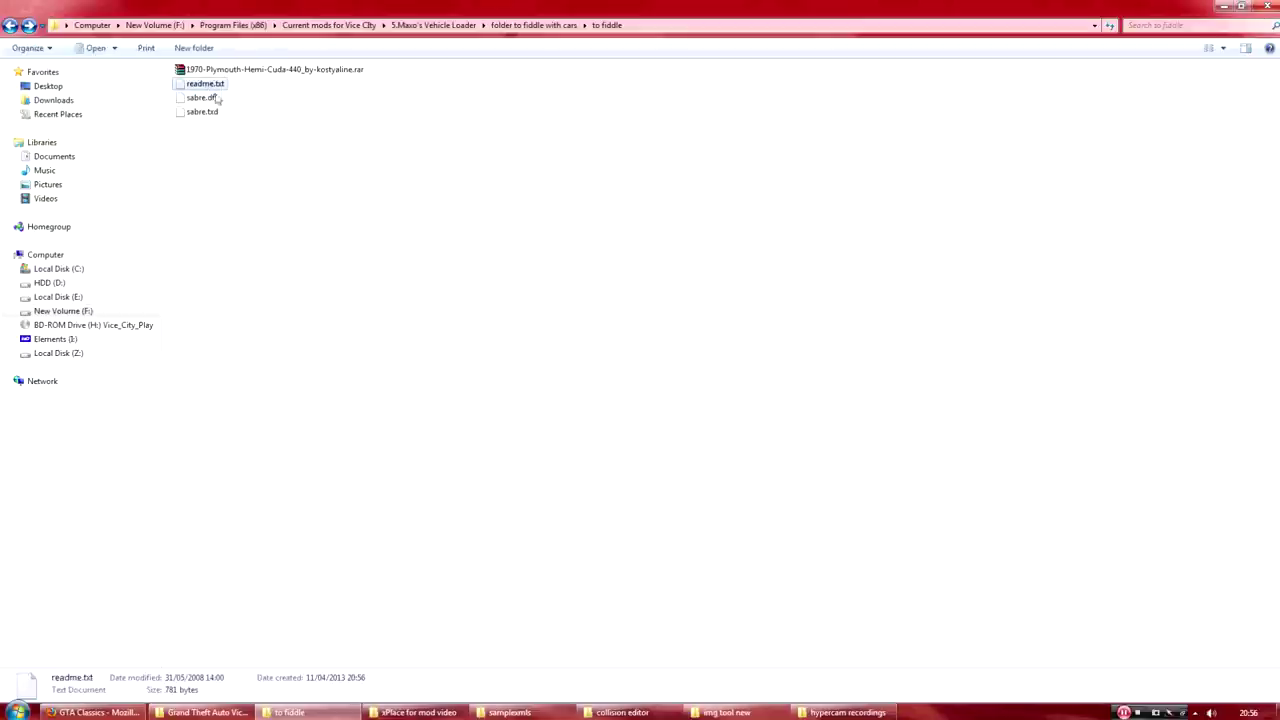
key("Delete")
key("Return")
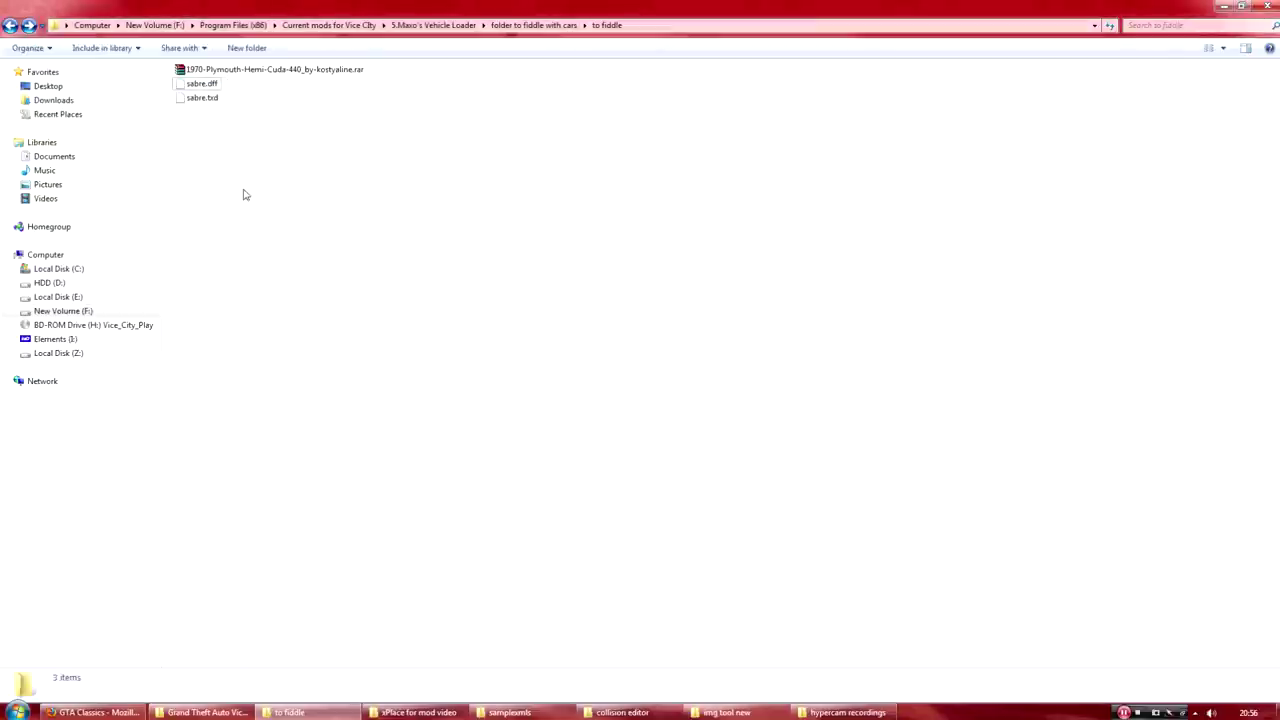
- Delete the Hemi 'Cuda RAR archive, keeping only sabre.dff and sabre.txd in the to fiddle folder
left_click(254, 71)
key("Delete")
key("Return")
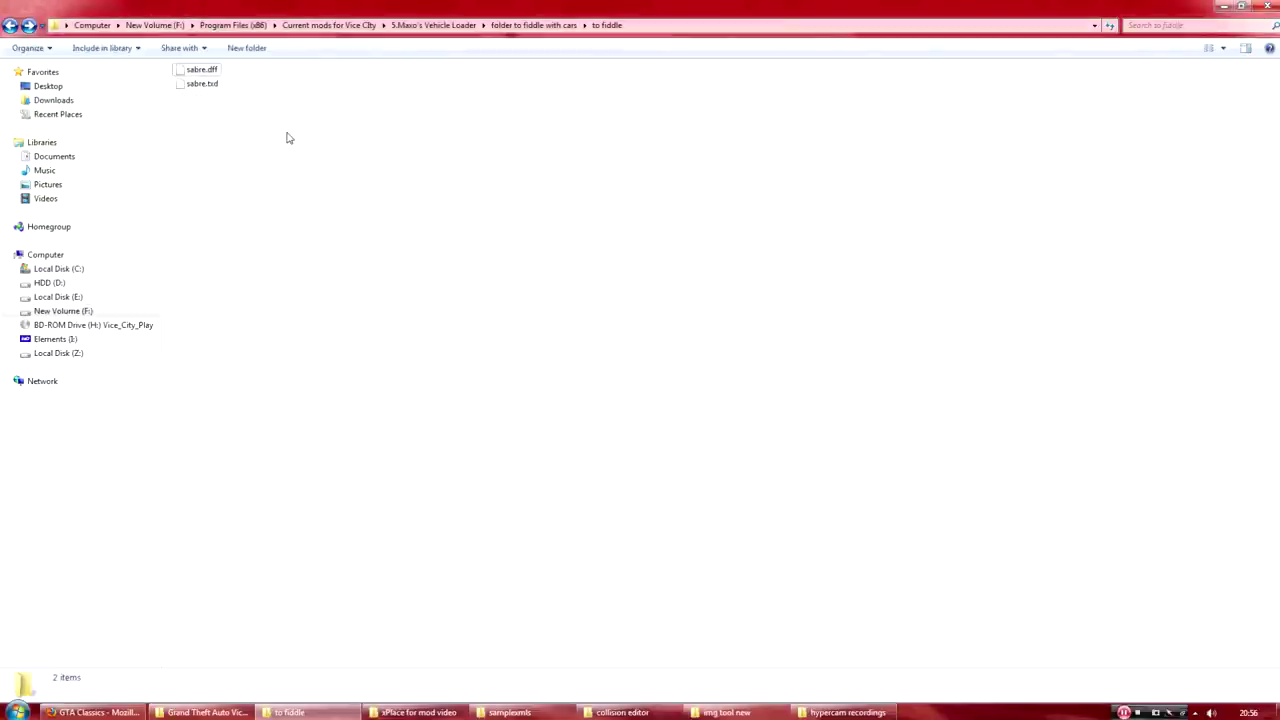
left_click_drag(223, 100, 215, 80)
left_click(225, 119)
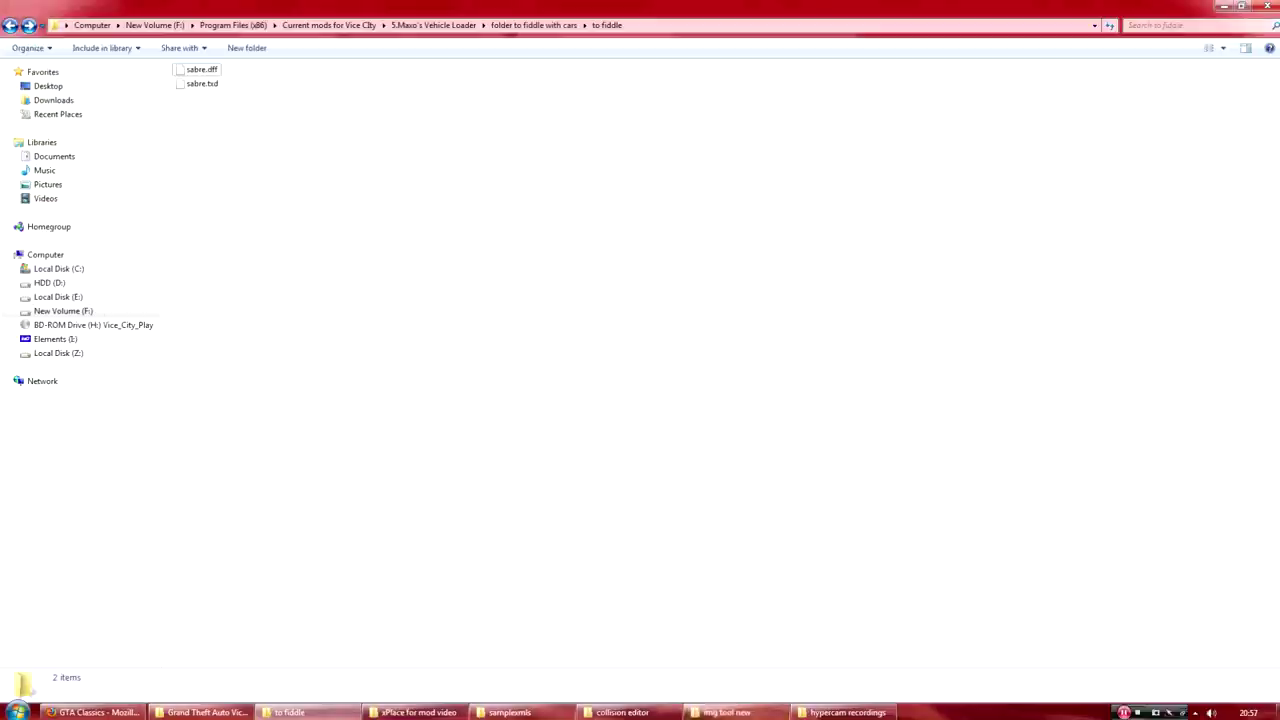
- Launch CollEditor from the collision editor folder and open the game's vehicles.col collision file
left_click(735, 712)
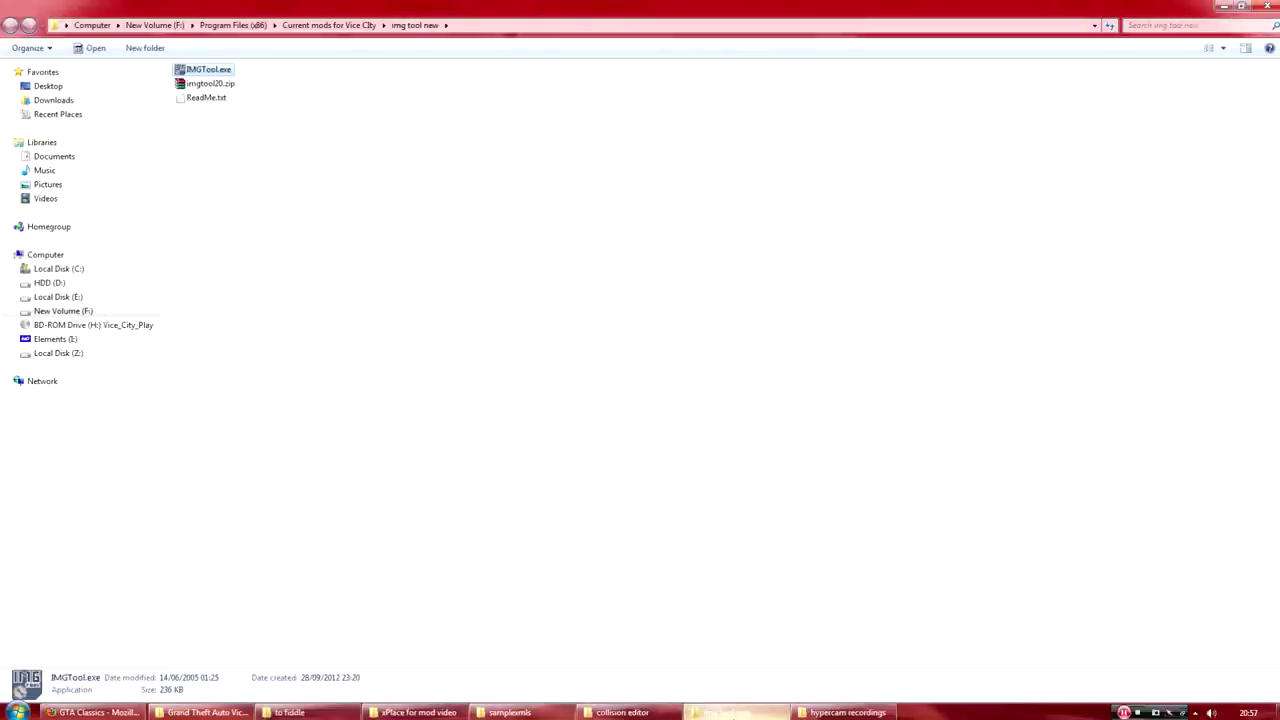
left_click(526, 451)
left_click(620, 712)
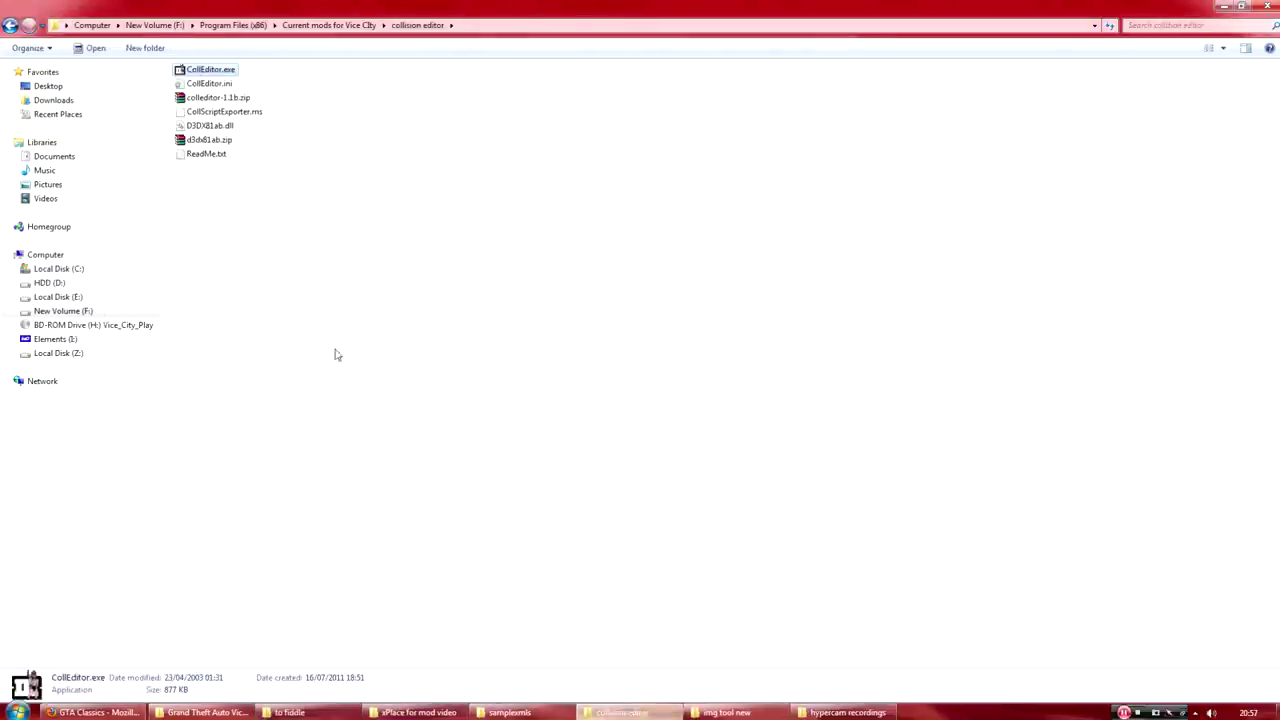
double_click(192, 72)
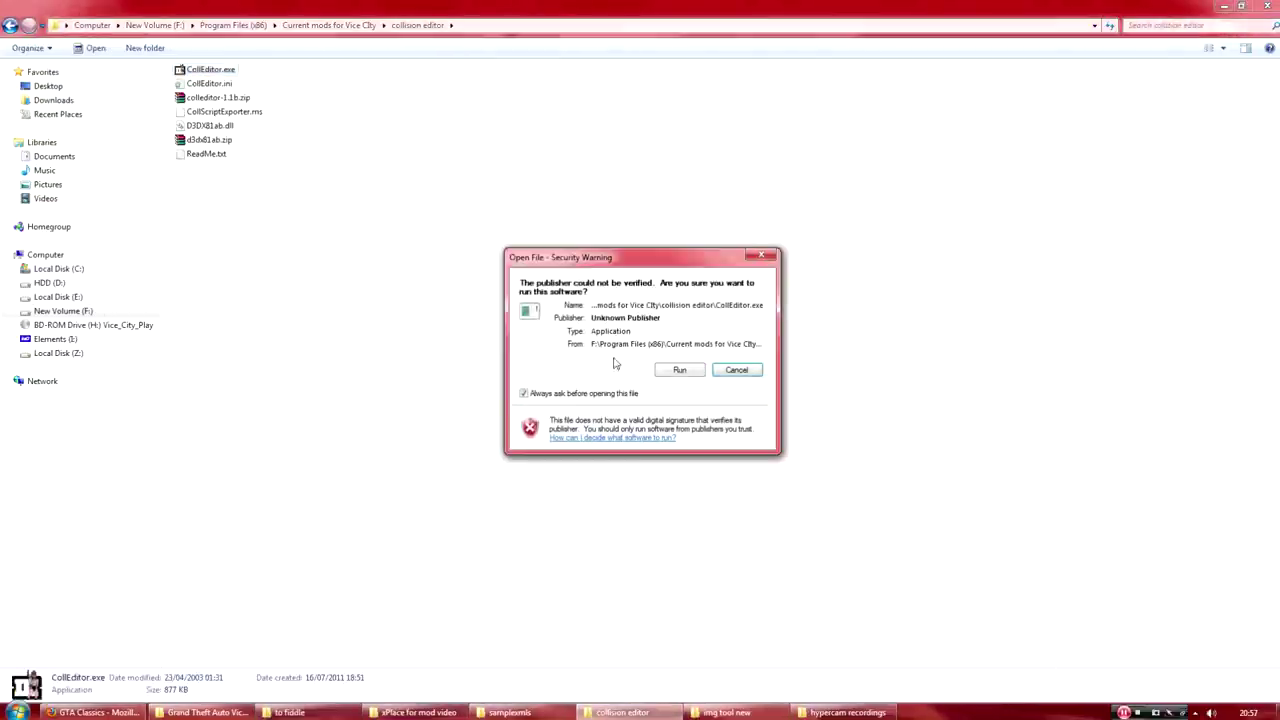
left_click(679, 370)
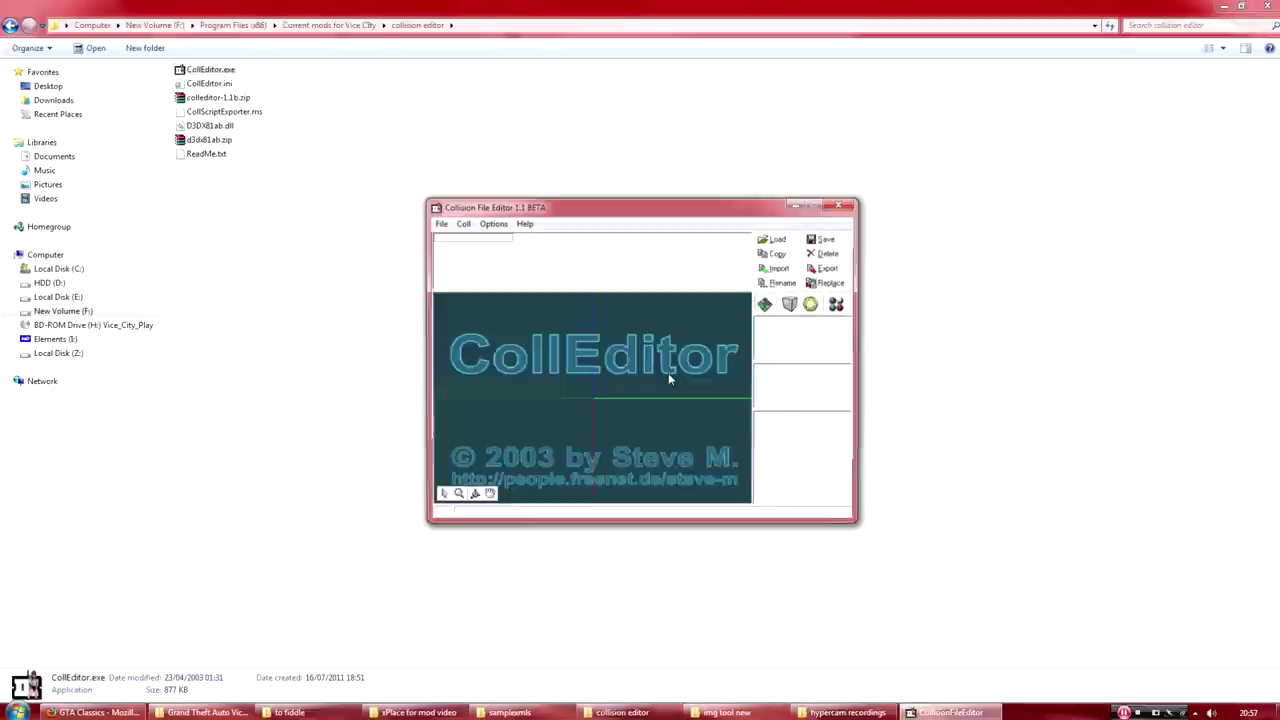
left_click(438, 223)
left_click(460, 239)
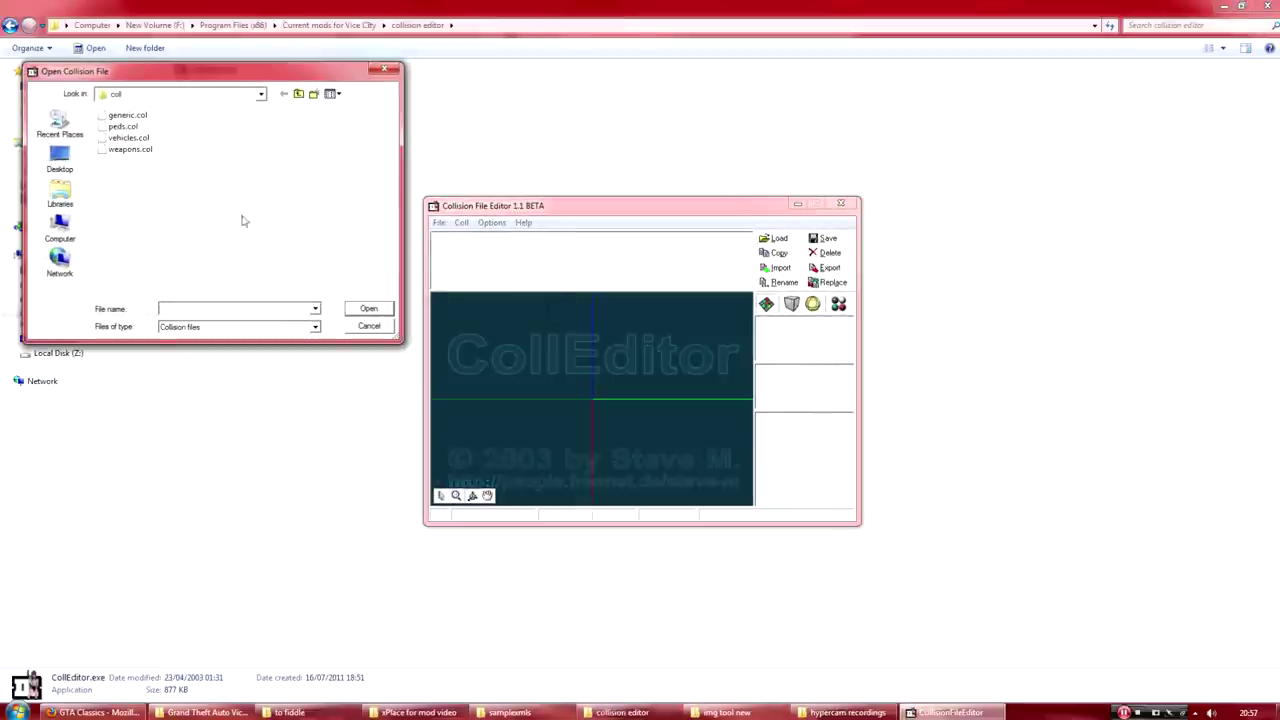
left_click(128, 138)
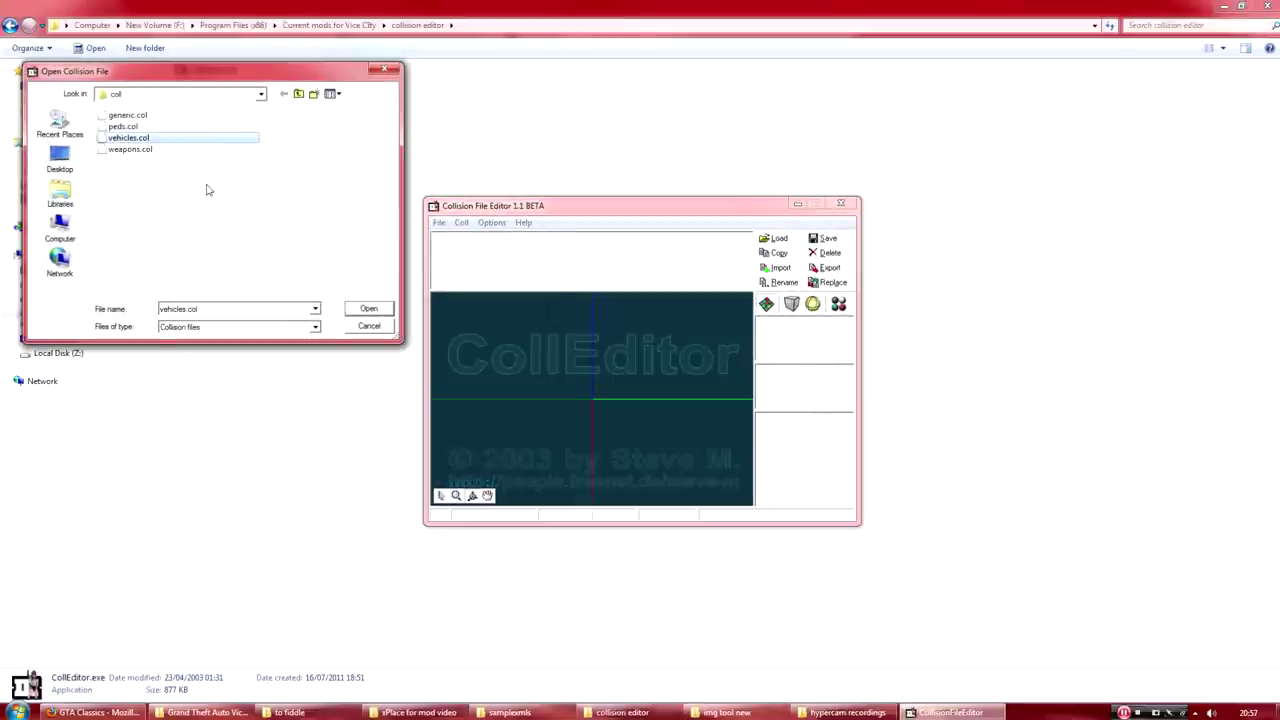
left_click(368, 310)
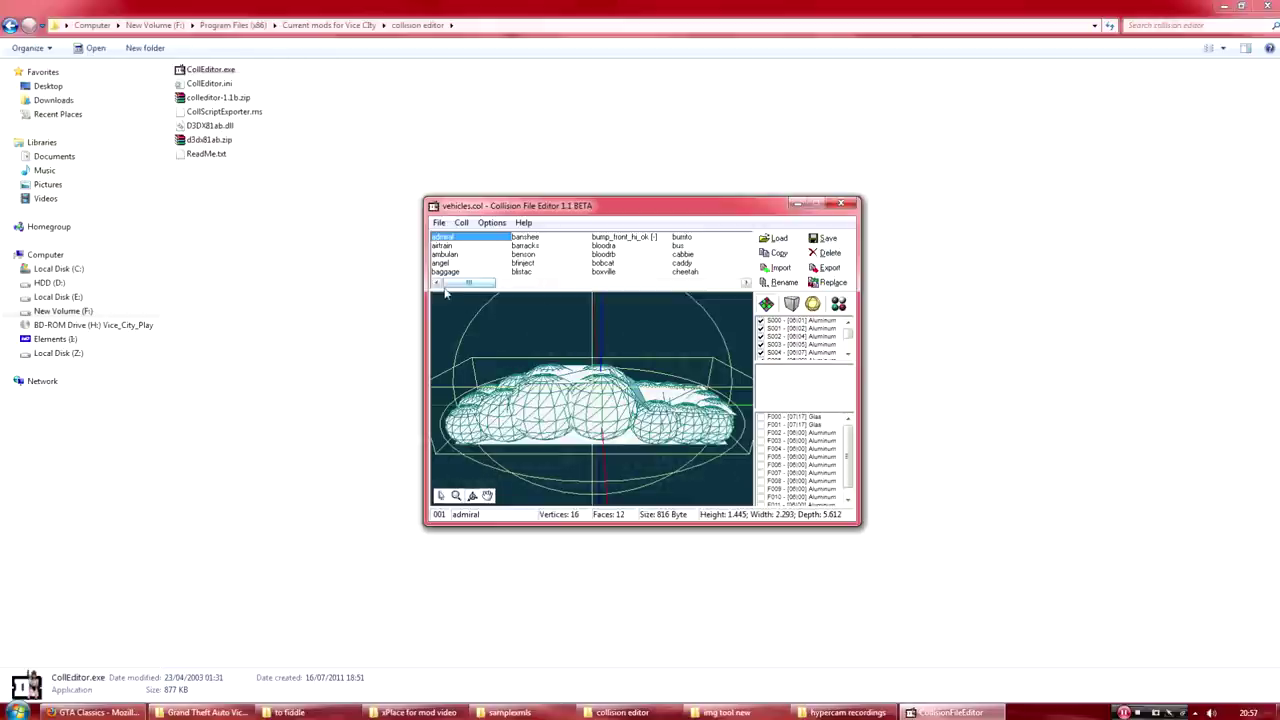
- Start exporting the sabretur collision model, with the to fiddle folder inside 5.Maxo's Vehicle Loader as the destination
left_click_drag(457, 287, 639, 291)
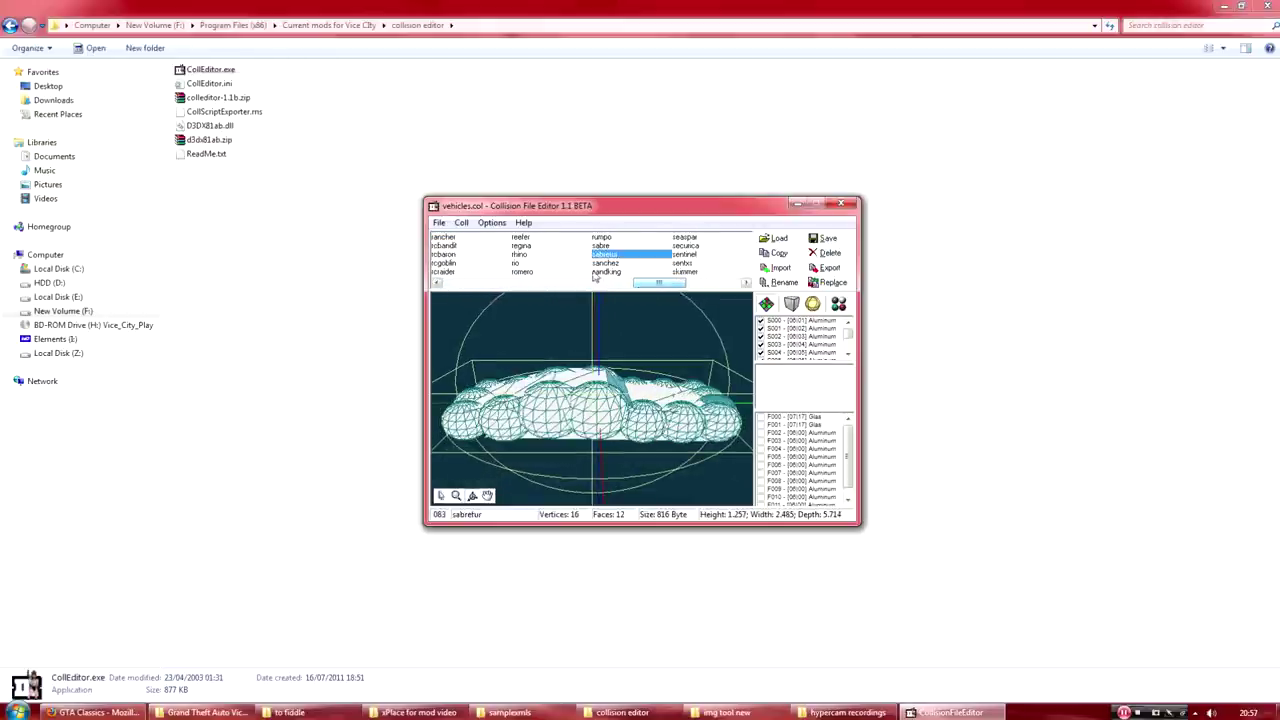
left_click(602, 246)
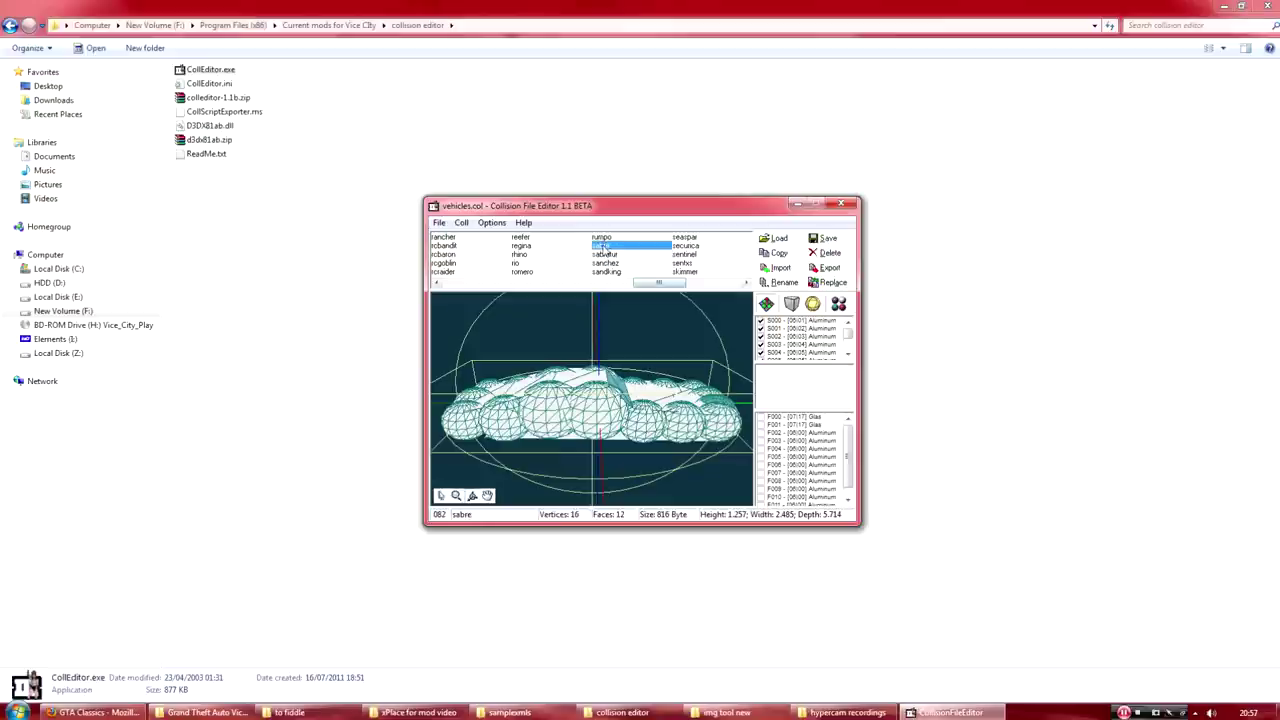
left_click(605, 254)
left_click(826, 267)
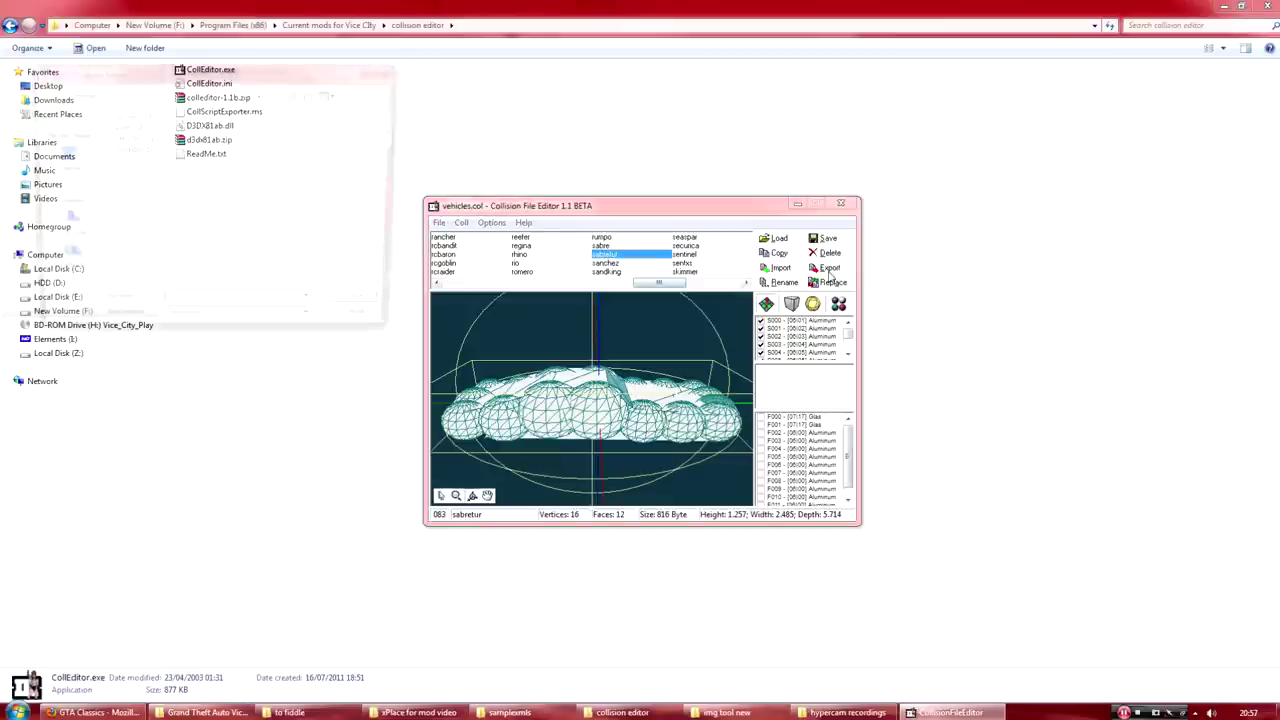
left_click(298, 94)
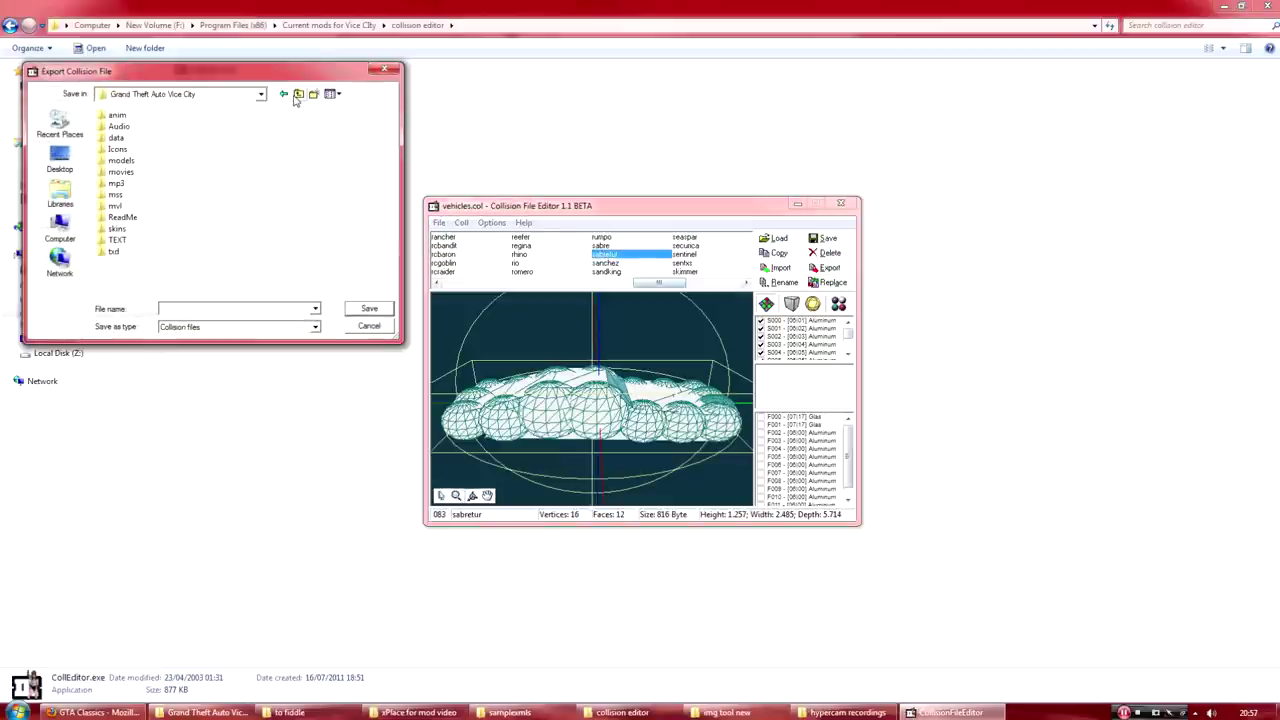
left_click(298, 94)
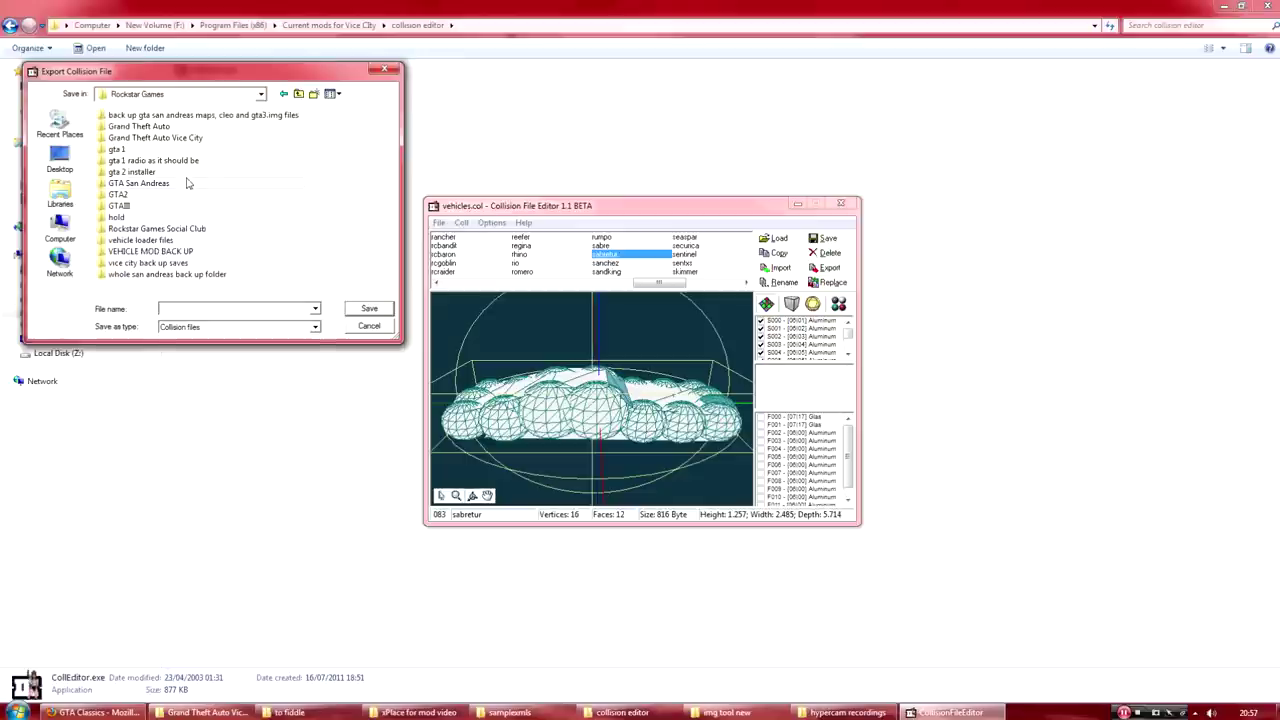
left_click(298, 94)
left_click(146, 276)
double_click(146, 278)
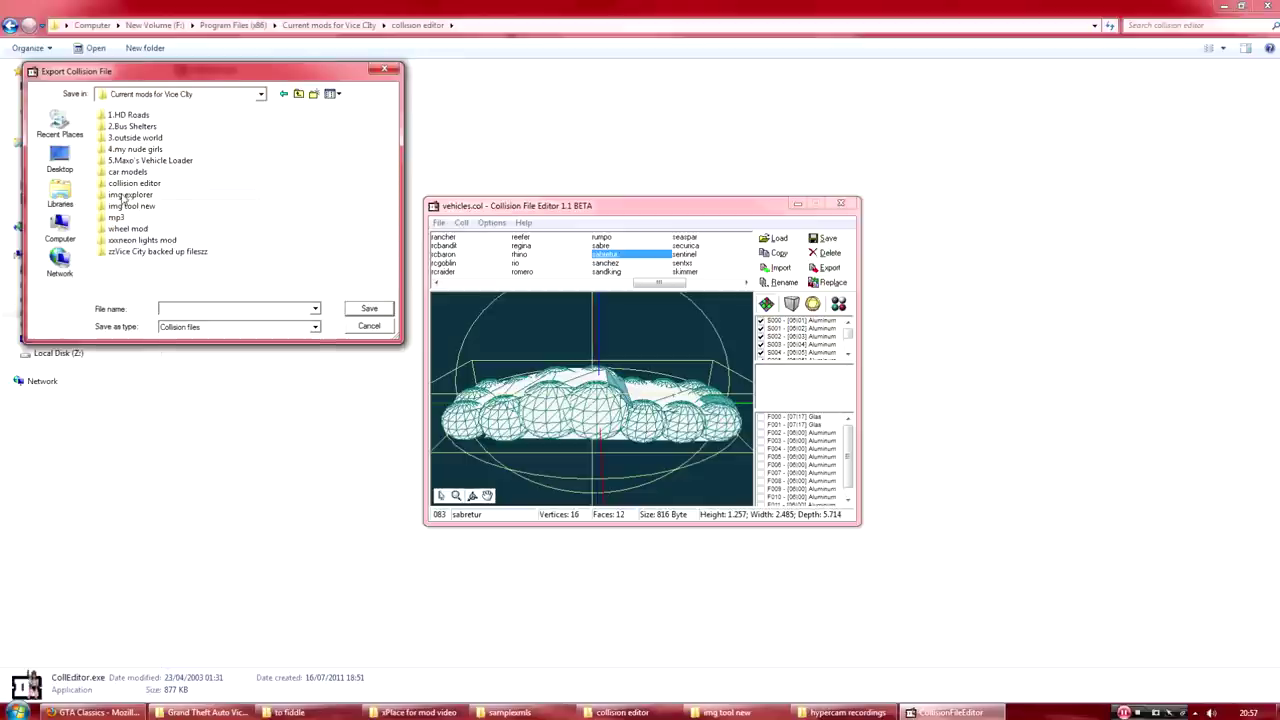
double_click(130, 160)
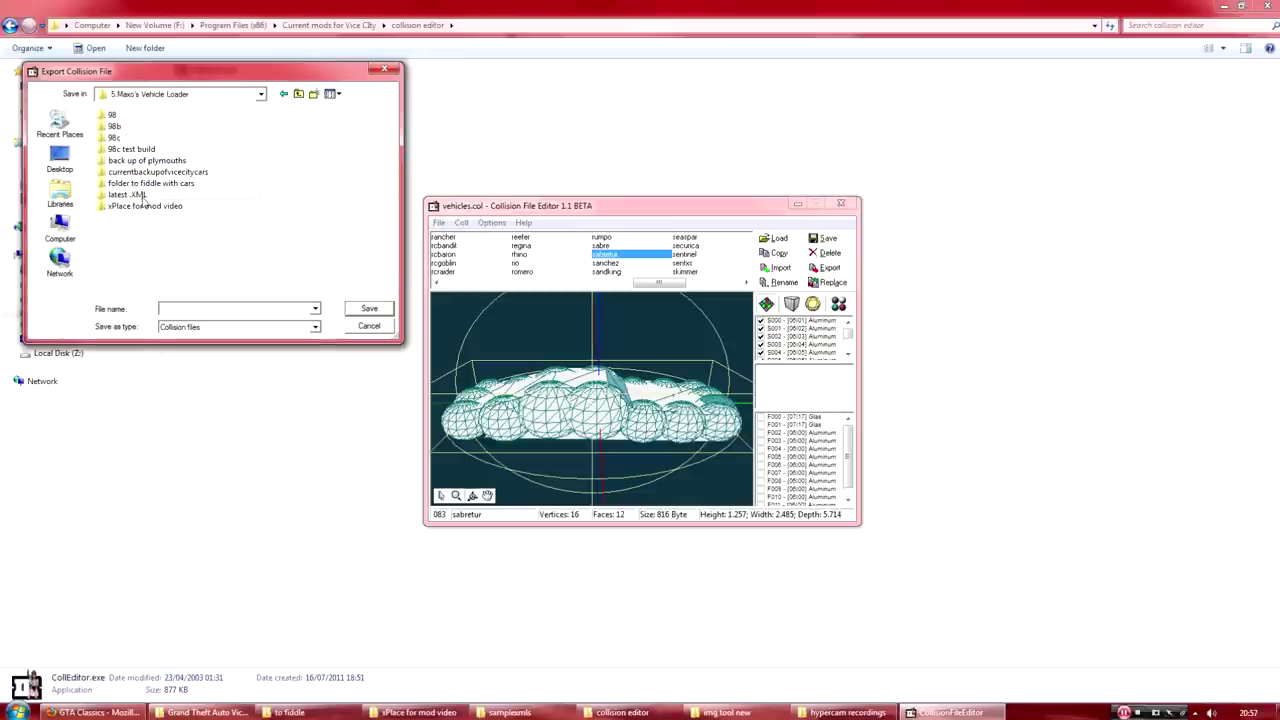
double_click(140, 183)
double_click(125, 128)
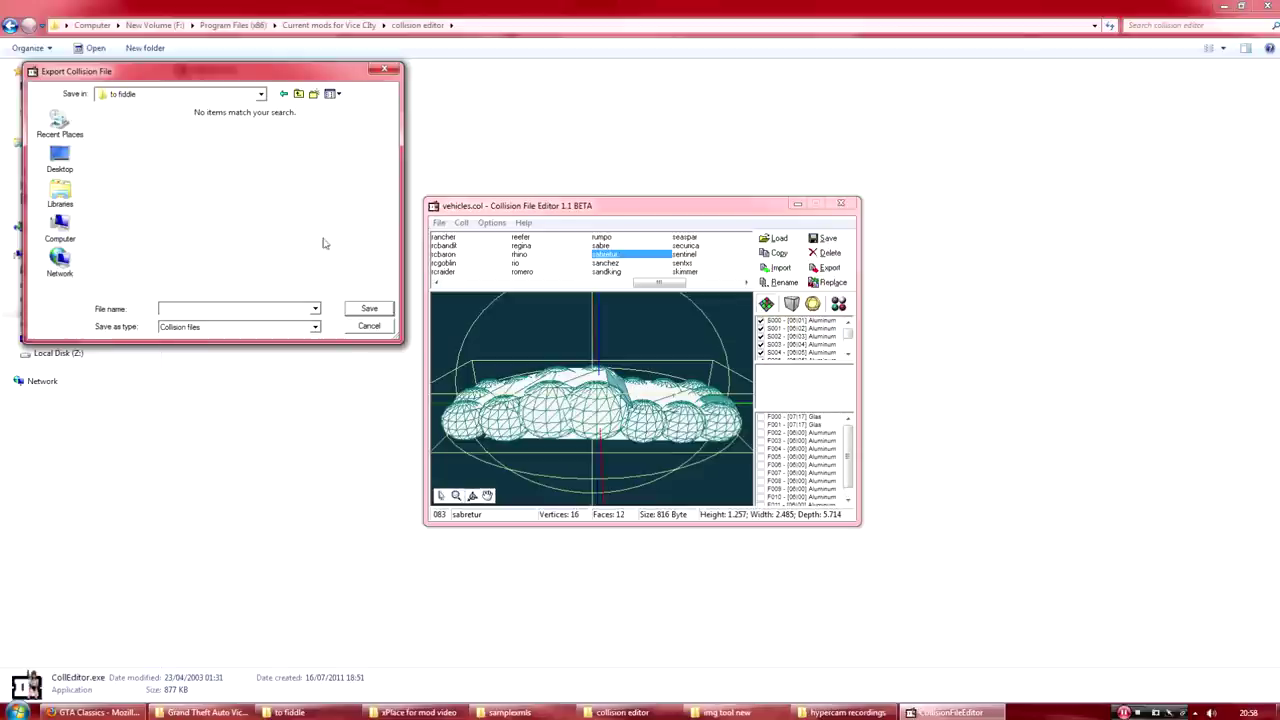
- Save the exported collision file under the name sabretur and close the collision editor
left_click(290, 310)
type("sa")
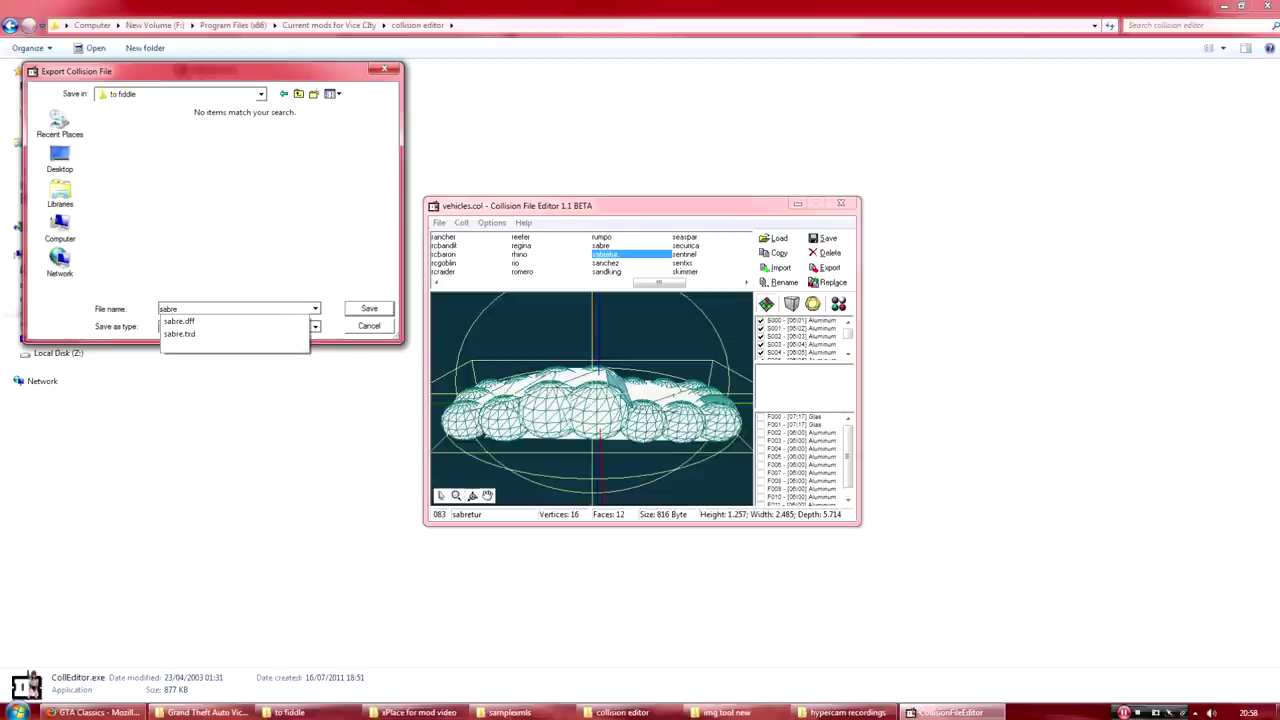
type("bretur")
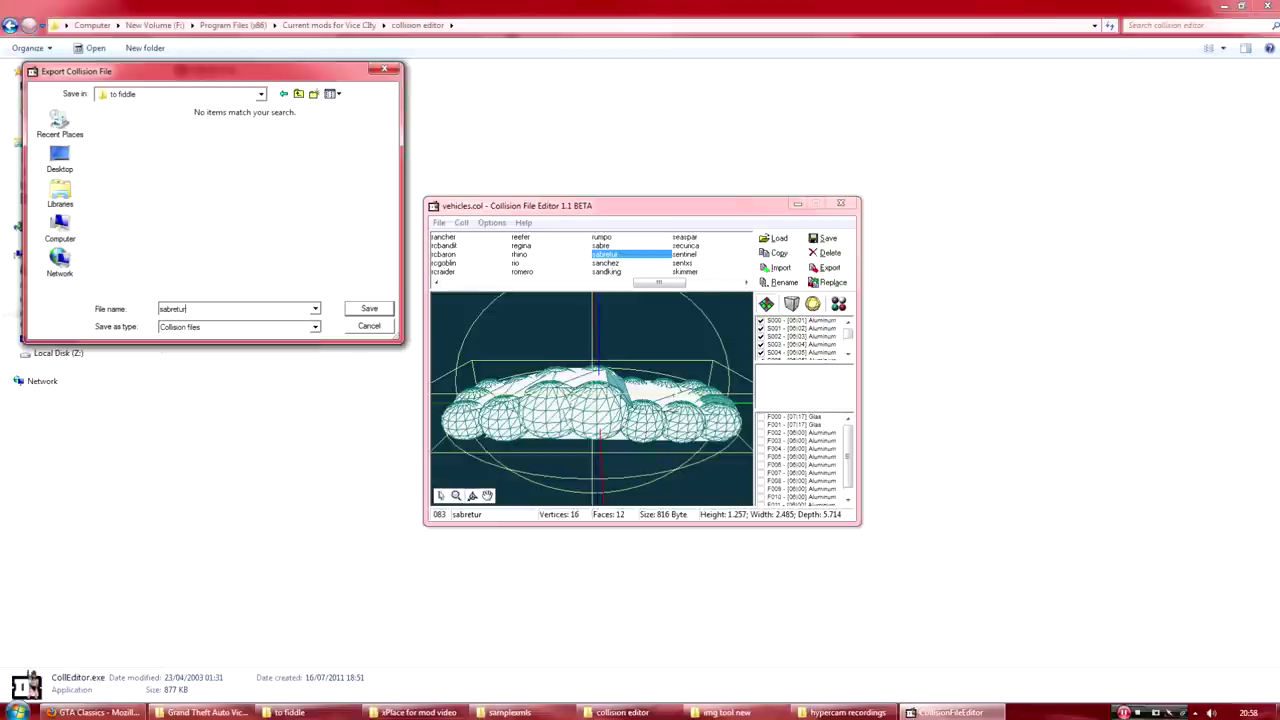
left_click(352, 314)
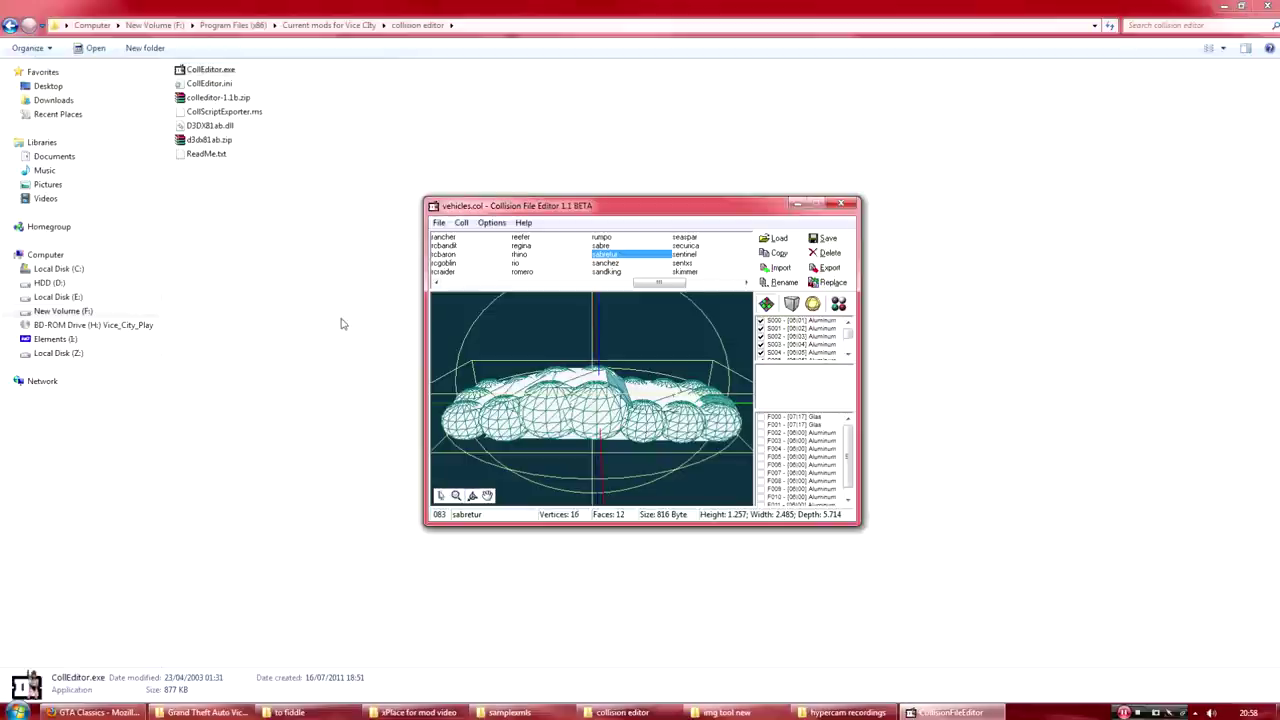
left_click(841, 204)
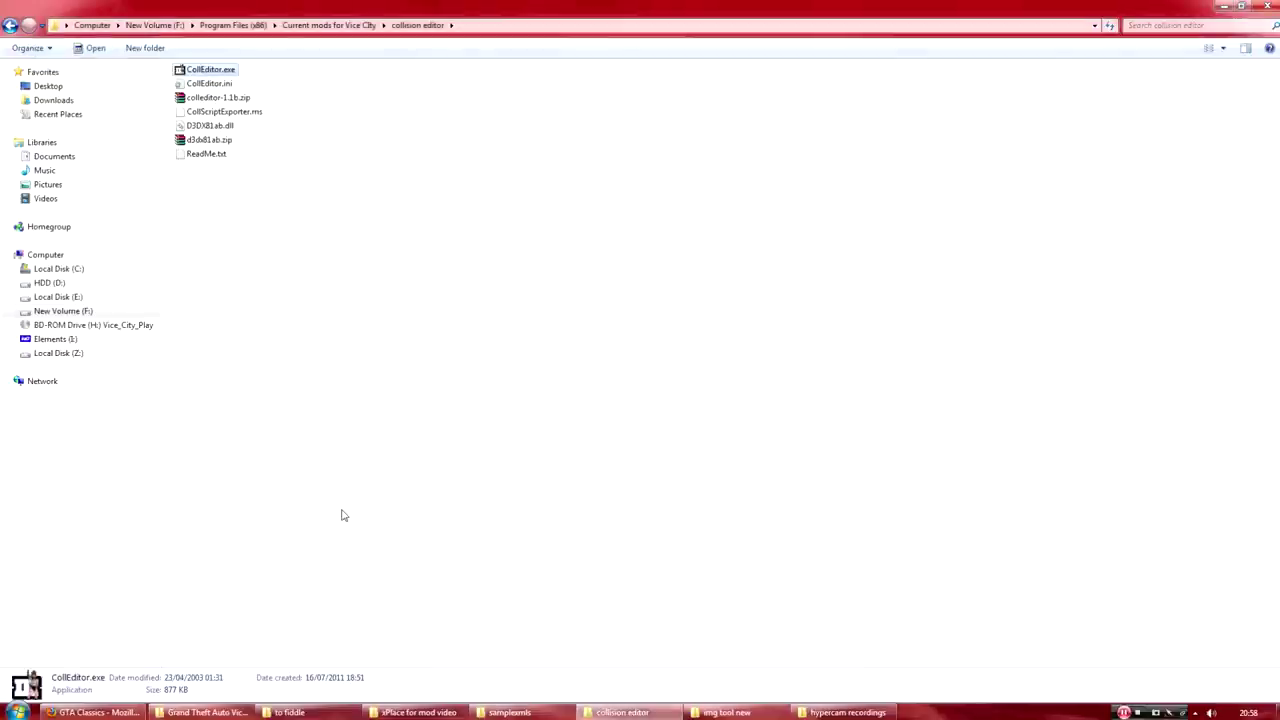
- Copy sabretu.xml from the samplexmls folder into the to fiddle folder
left_click(490, 714)
left_click(466, 342)
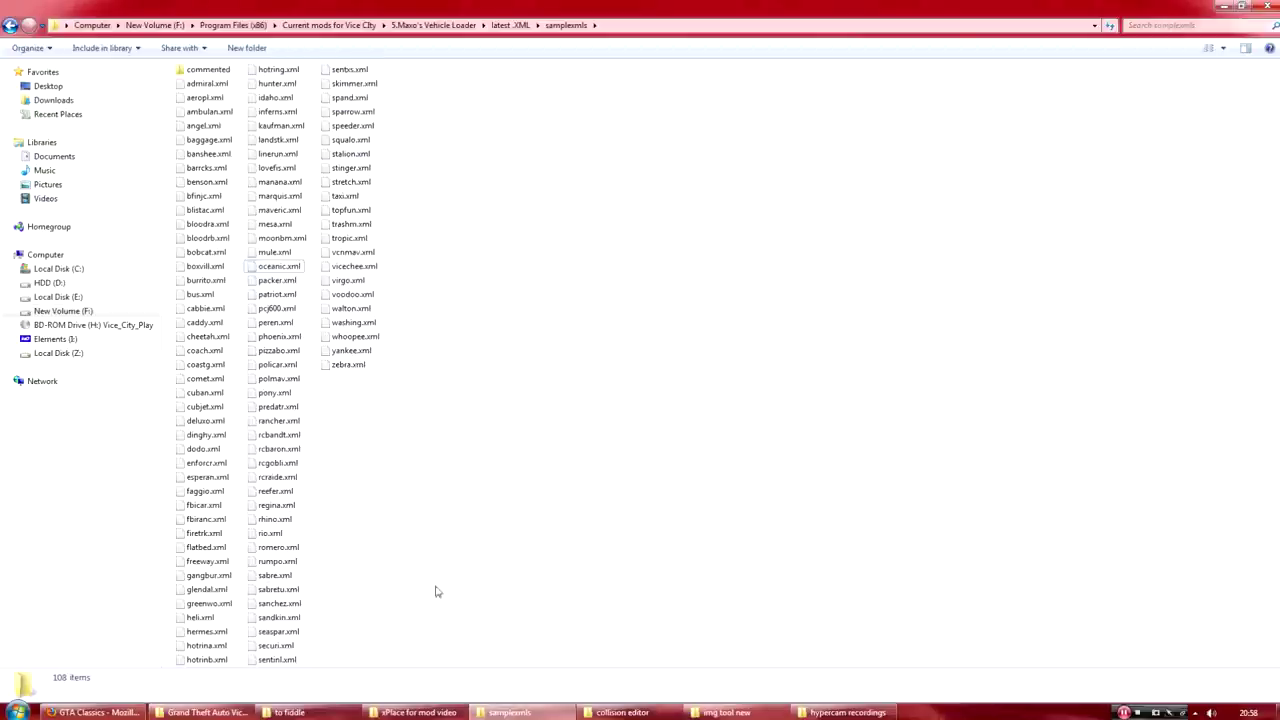
left_click(285, 592)
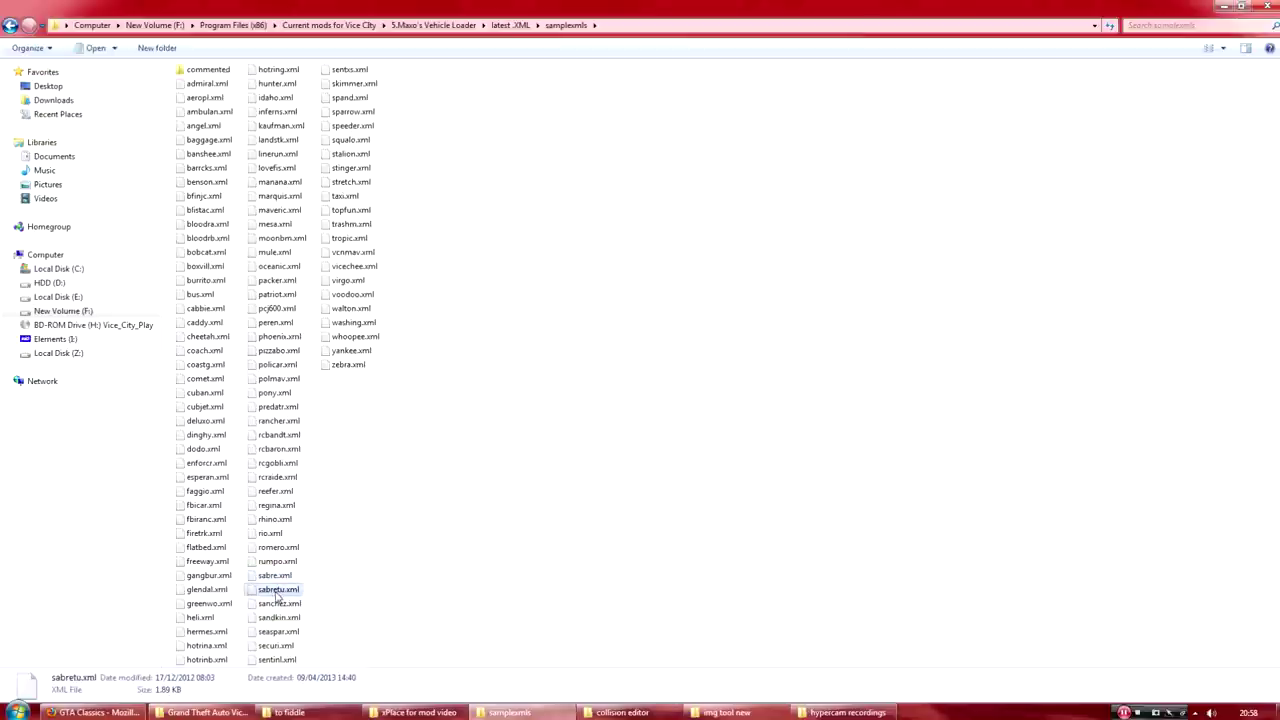
right_click(276, 598)
left_click(305, 511)
left_click(290, 712)
right_click(329, 336)
left_click(360, 442)
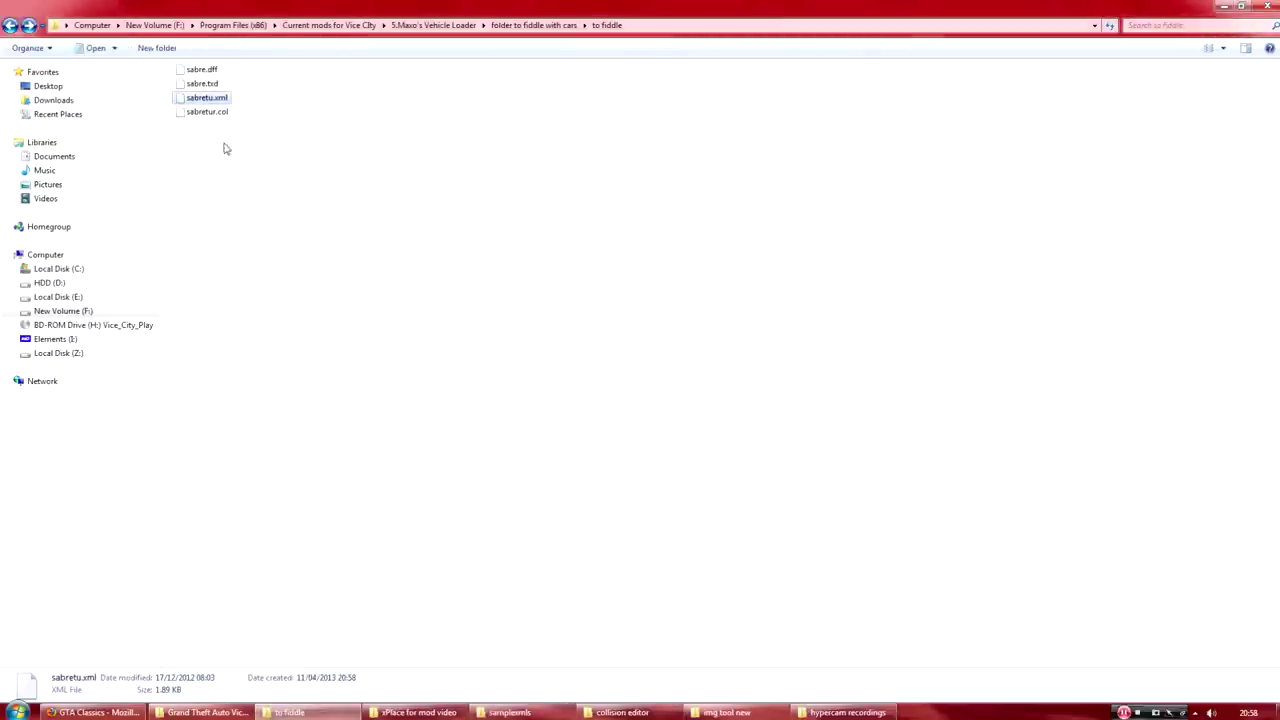
- Change the vehicle name in sabretu.xml to P CUDA, save the file and close it
double_click(204, 98)
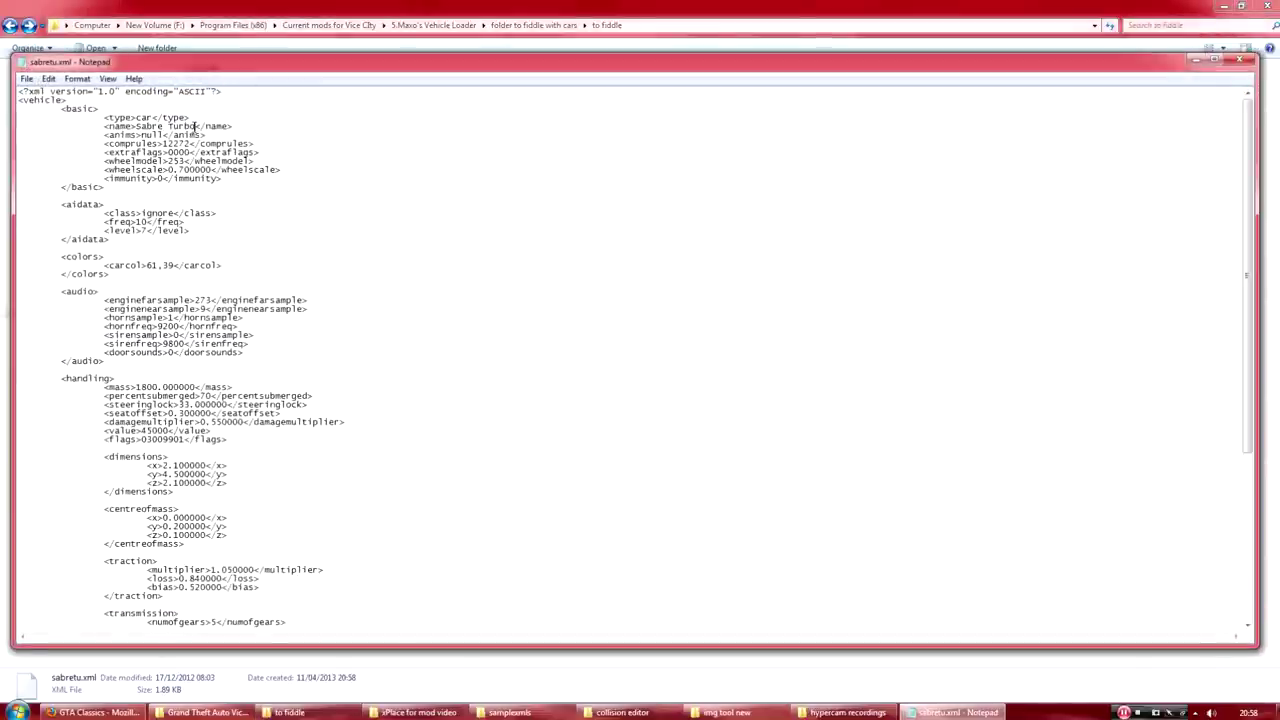
left_click_drag(197, 126, 136, 127)
type("P C")
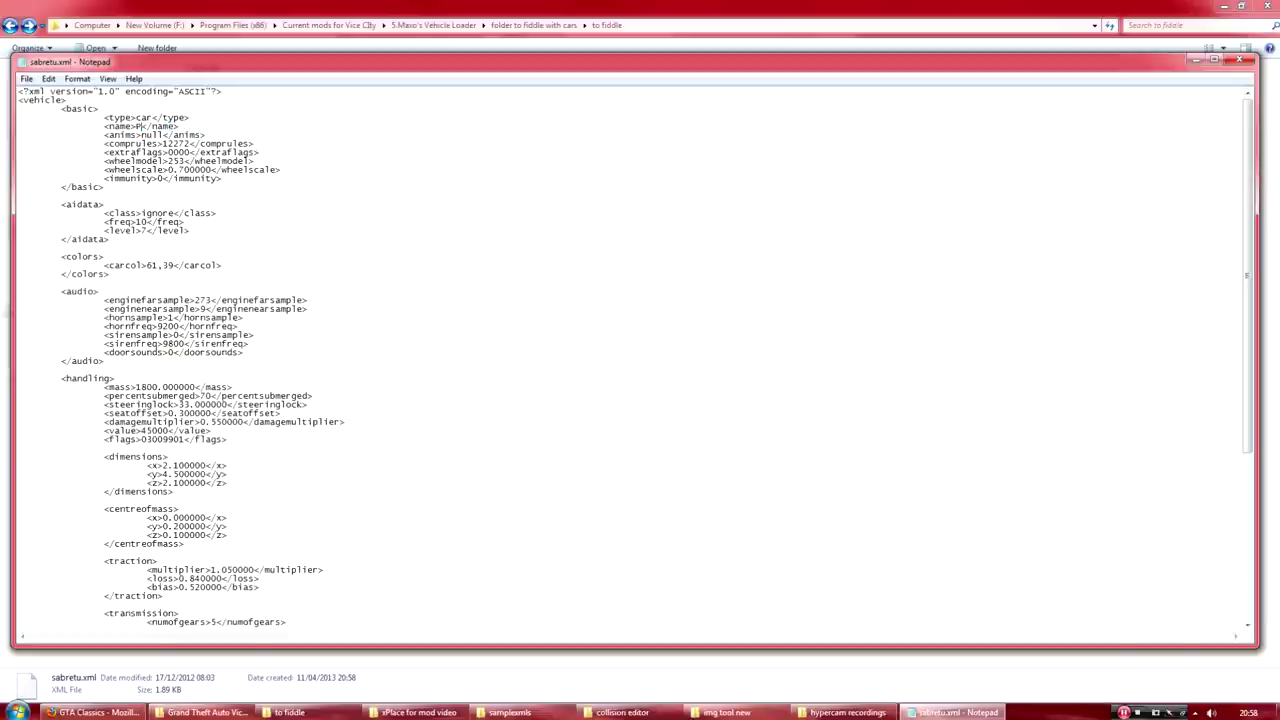
type("UDA")
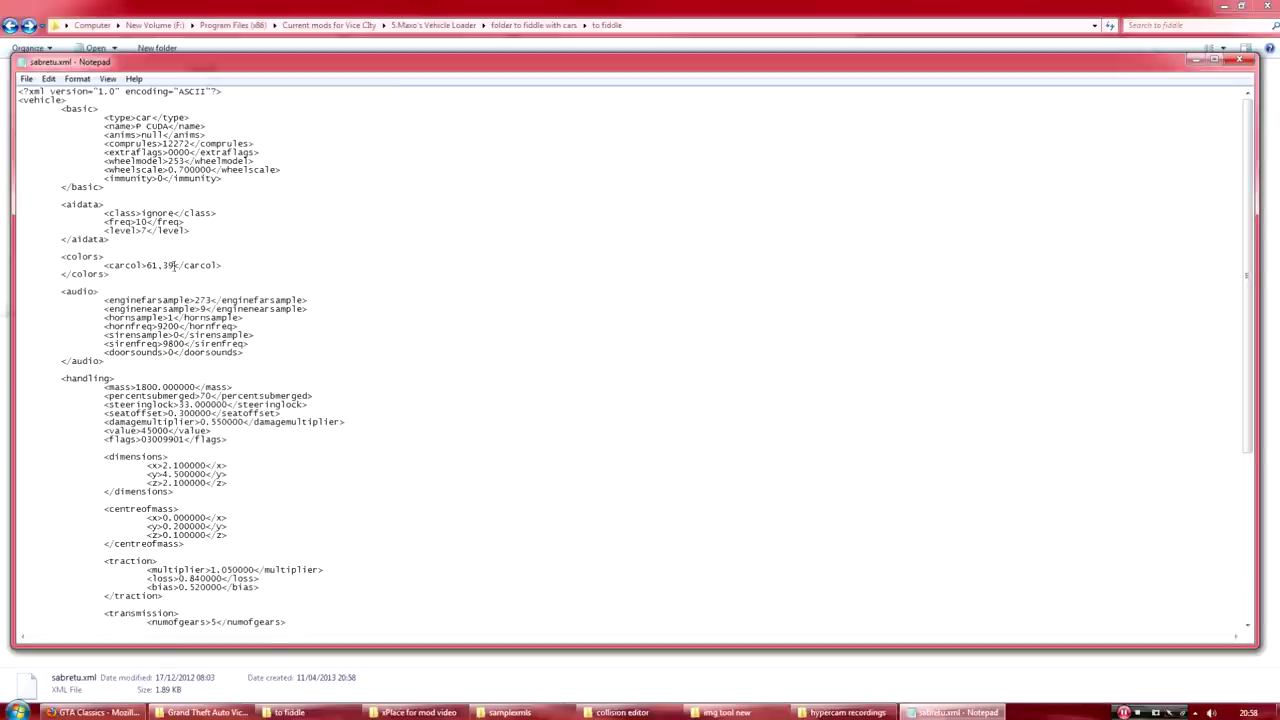
left_click(27, 80)
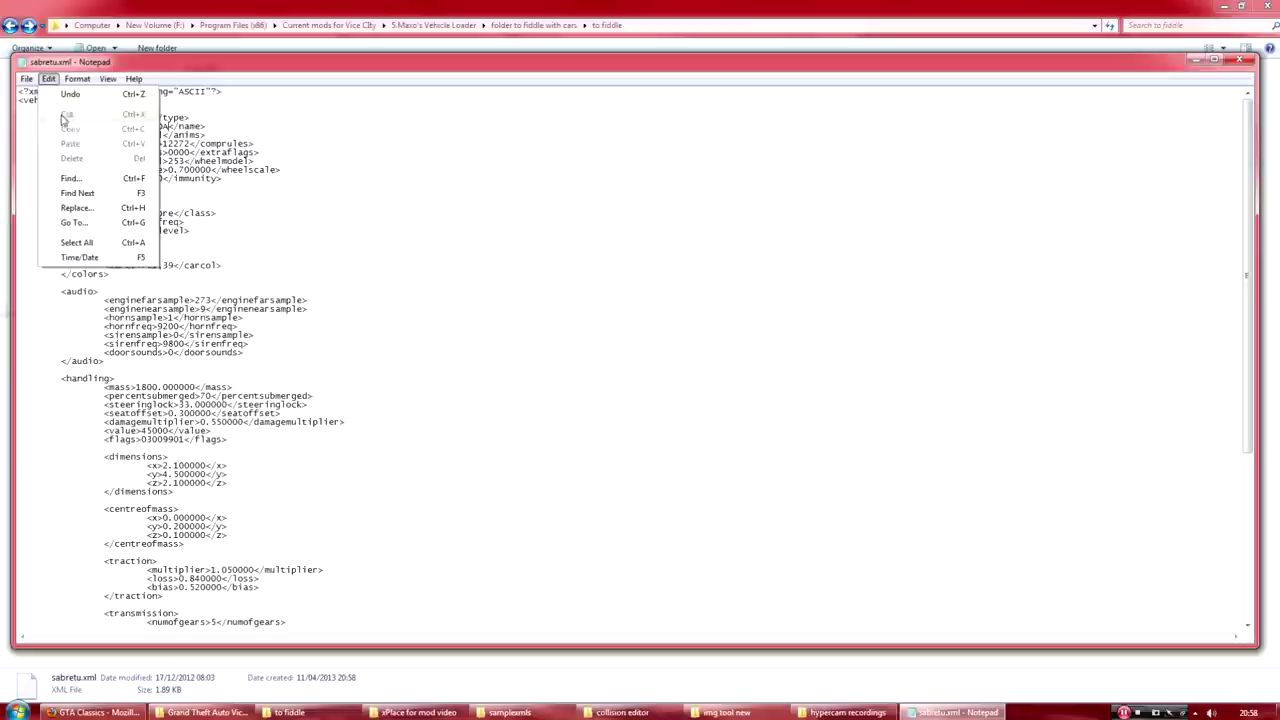
left_click(45, 123)
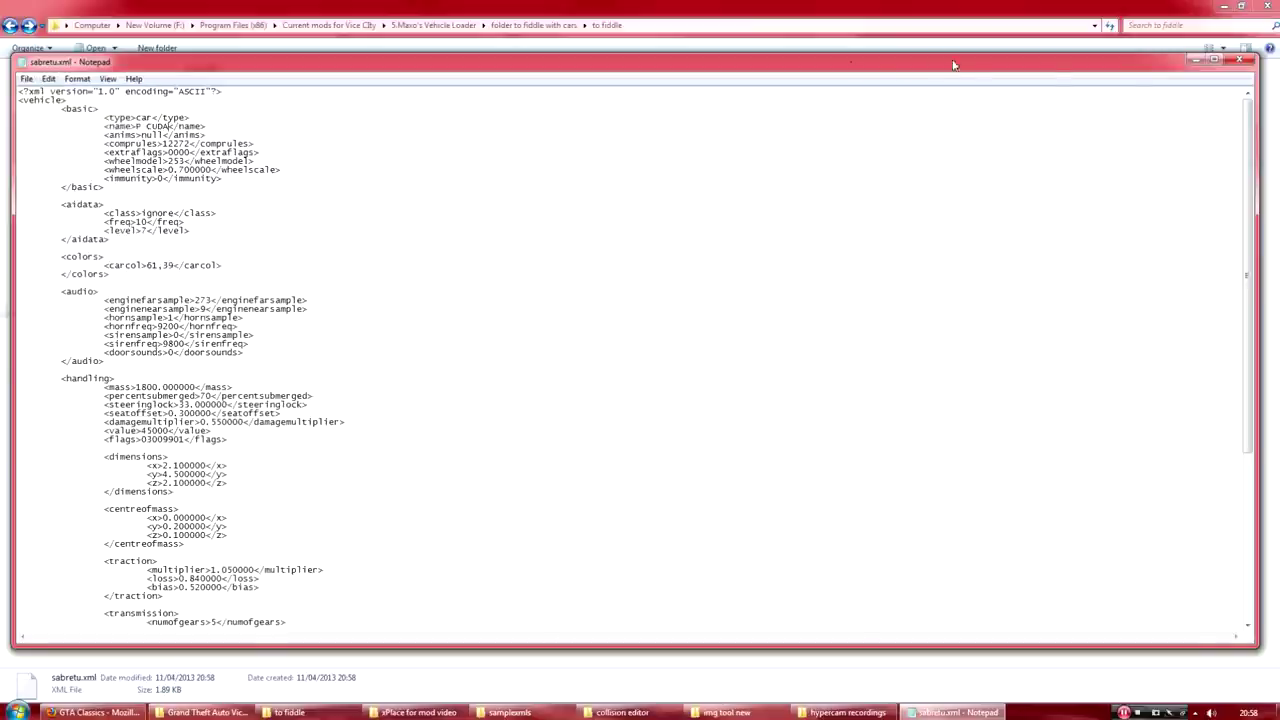
left_click(1218, 60)
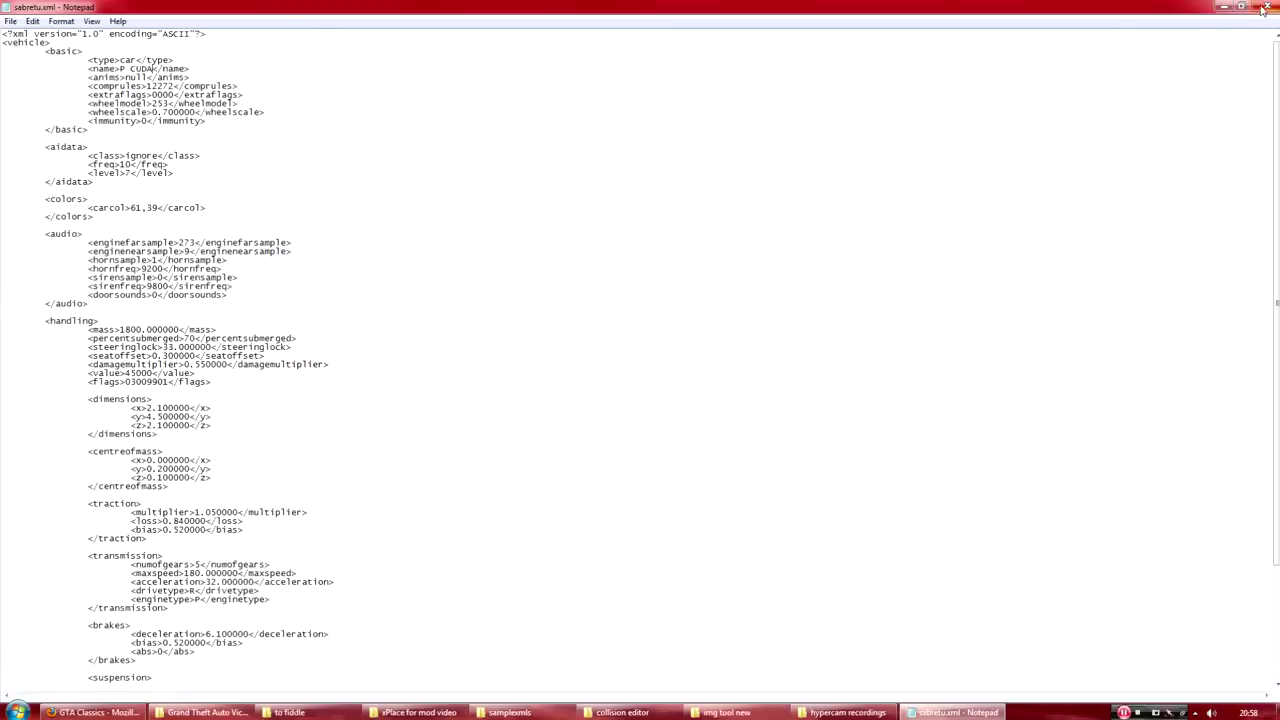
left_click(1241, 6)
left_click(1243, 60)
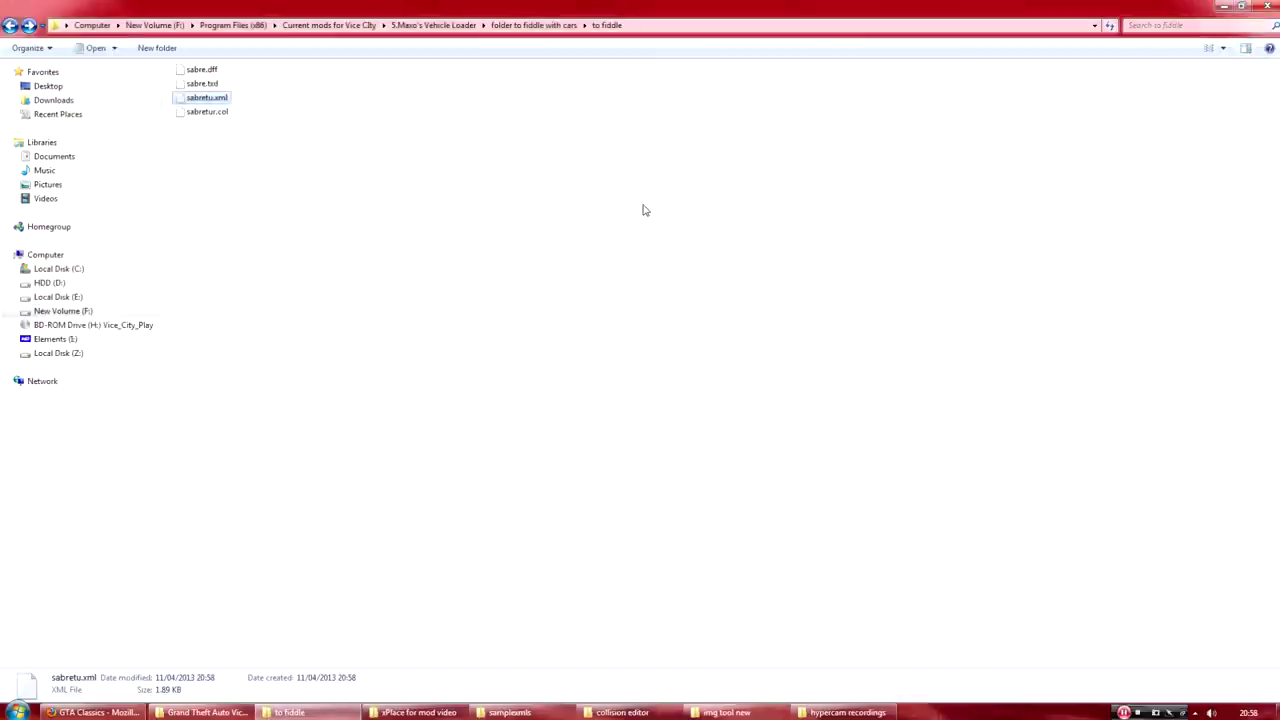
- Compress the DFF, TXD, XML and COL files in the to fiddle folder into a 7-Zip archive named CUDA
left_click(450, 250)
left_click_drag(212, 192, 185, 64)
right_click(195, 73)
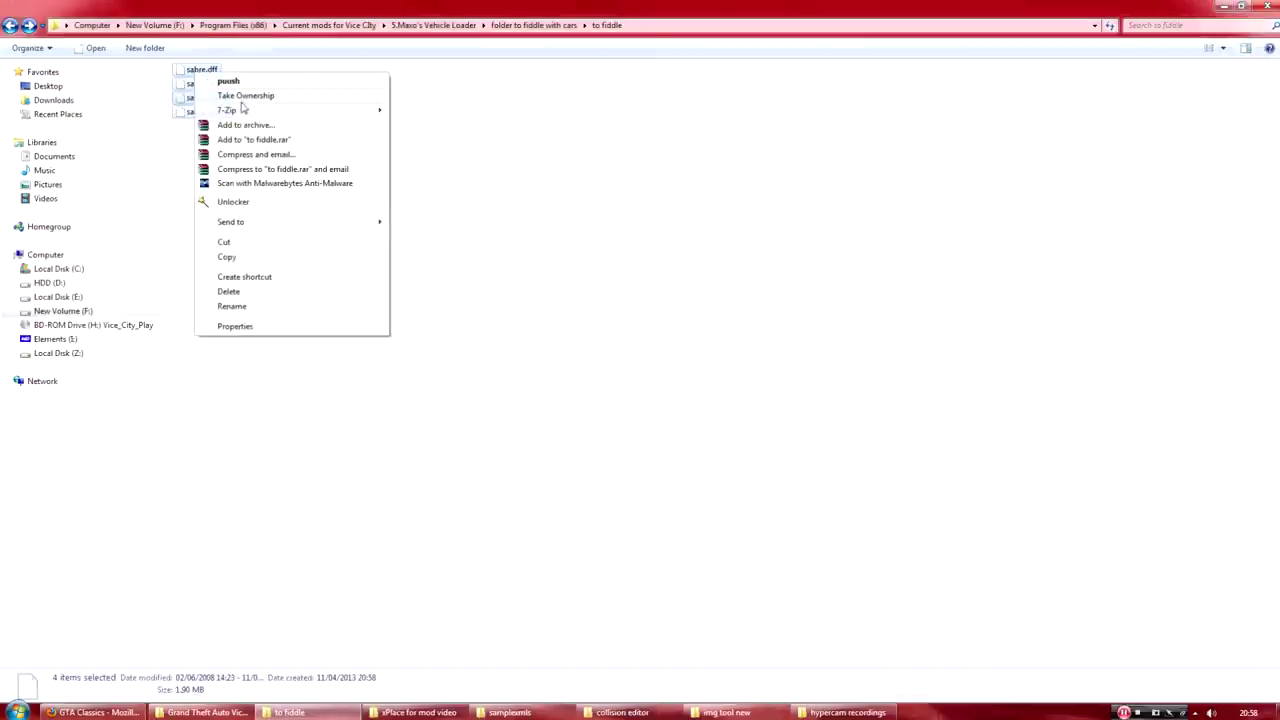
mouse_move(300, 110)
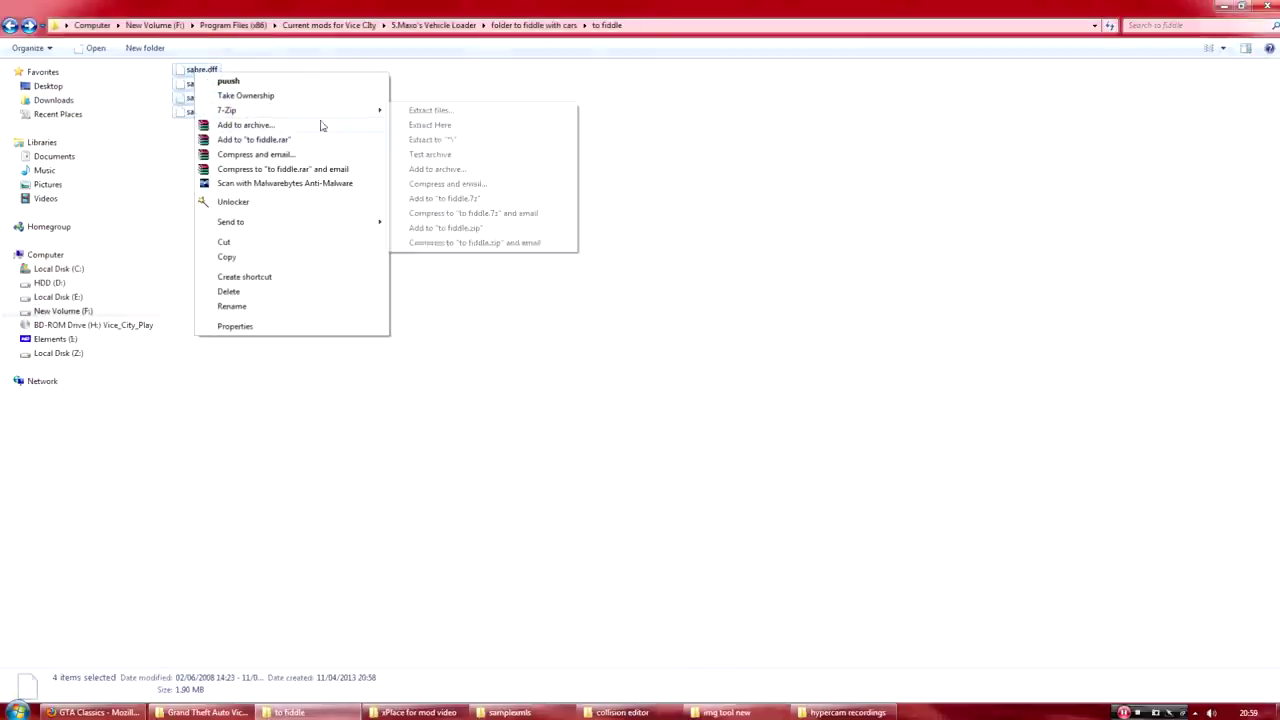
left_click(450, 170)
type("C")
key("Return")
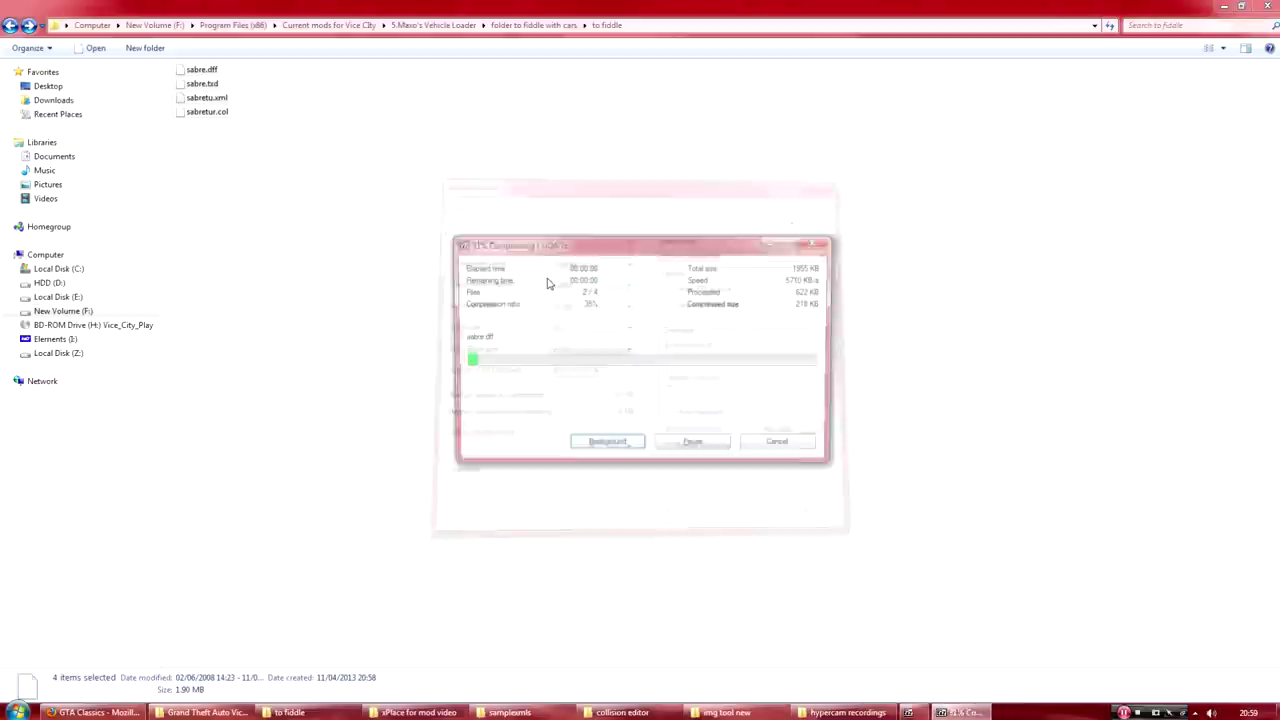
- Copy CUDA.7z from the to fiddle folder into Vice City's mvl\vehicles folder
right_click(194, 70)
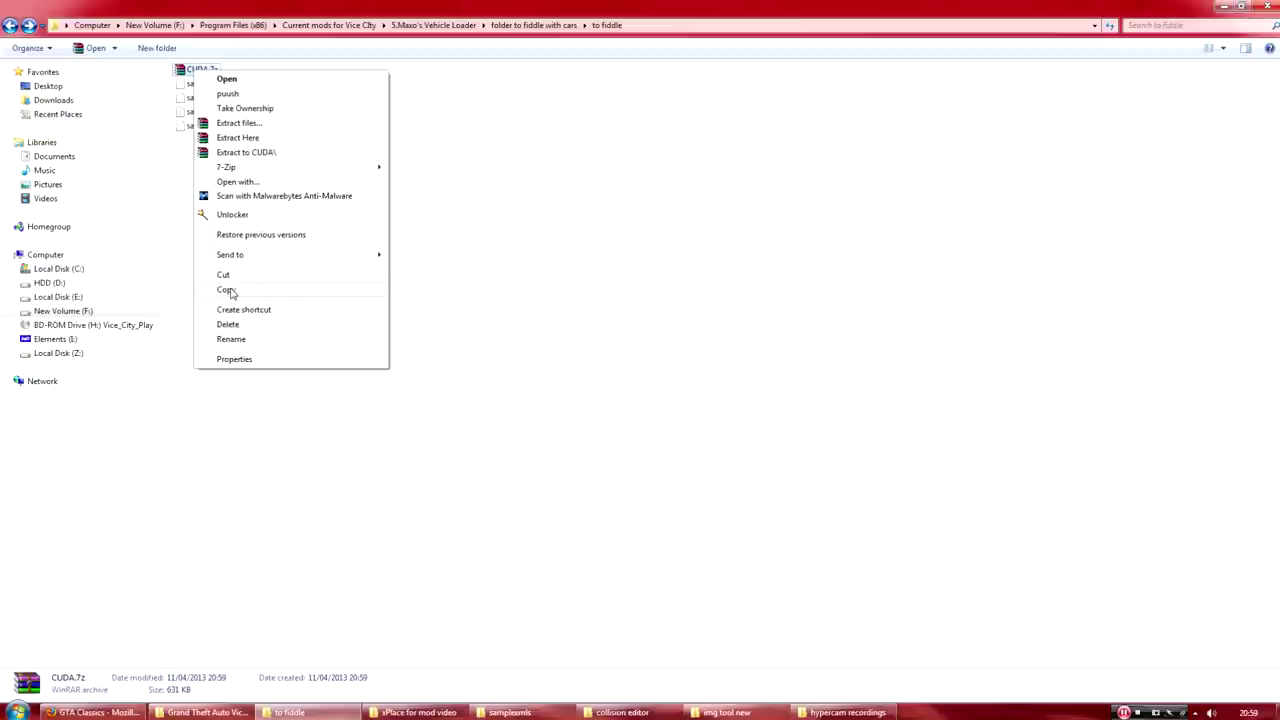
left_click(226, 289)
left_click(200, 712)
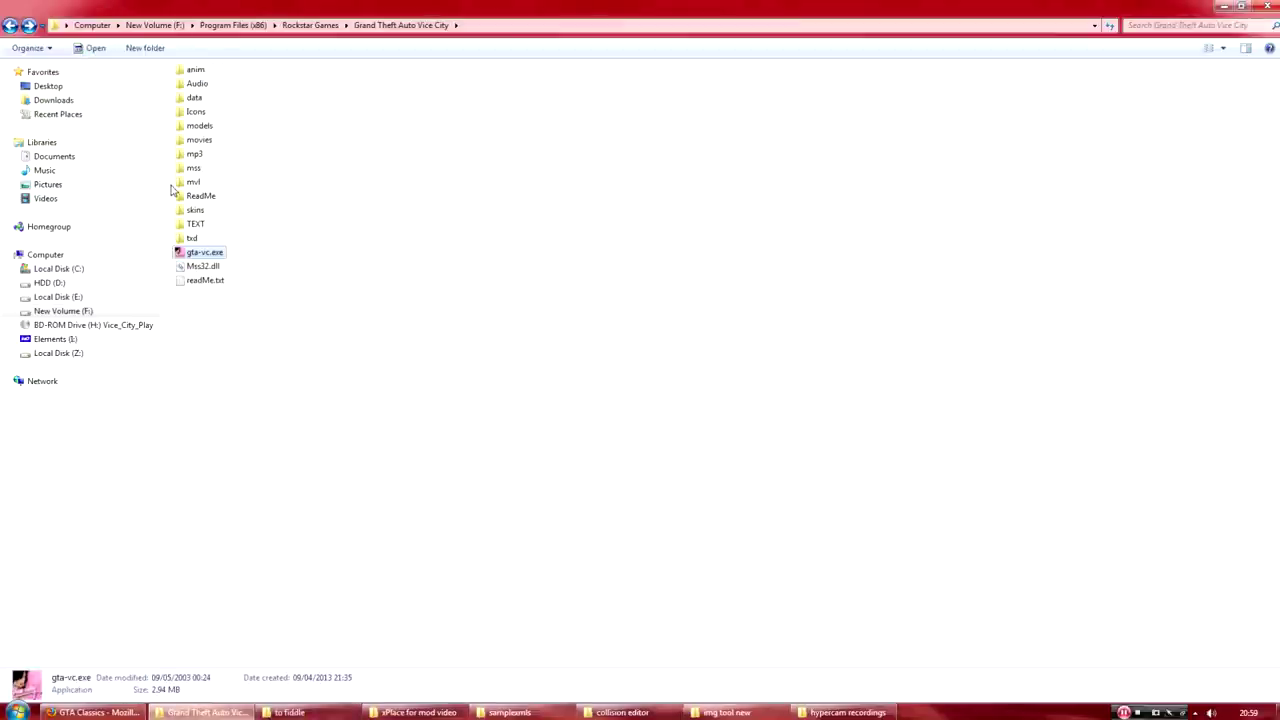
left_click(29, 25)
left_click(29, 25)
right_click(863, 280)
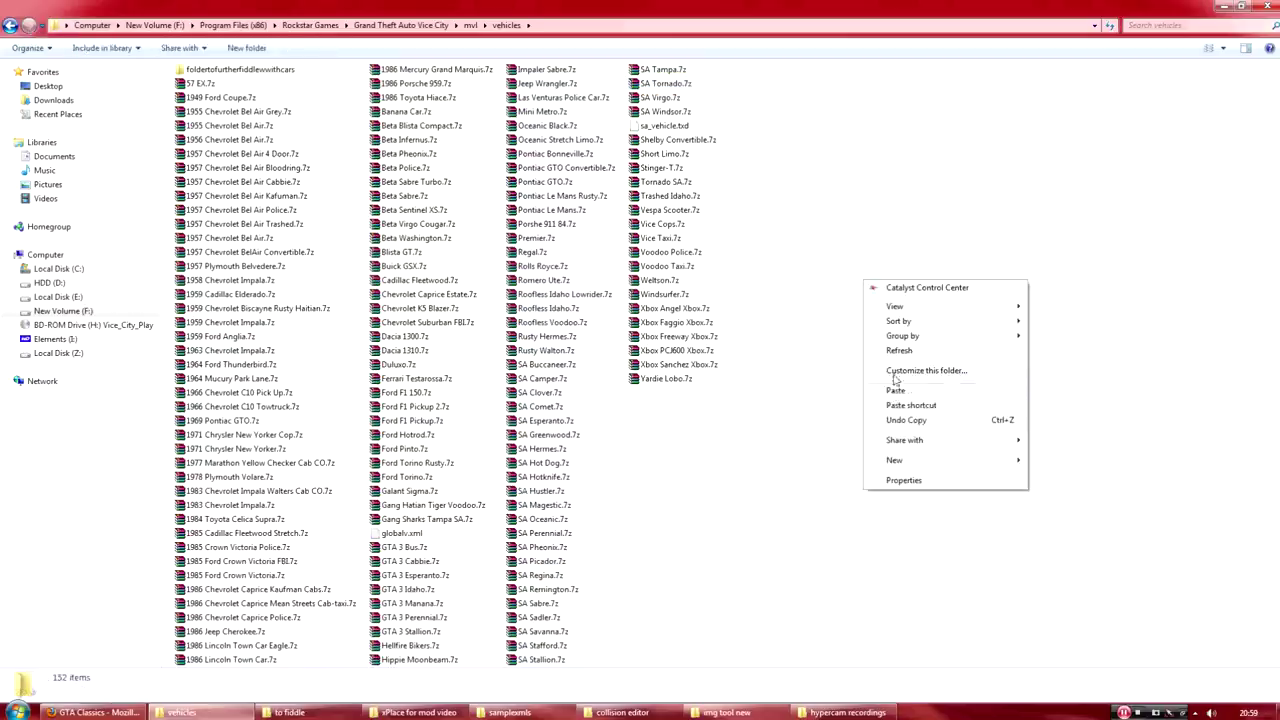
left_click(895, 390)
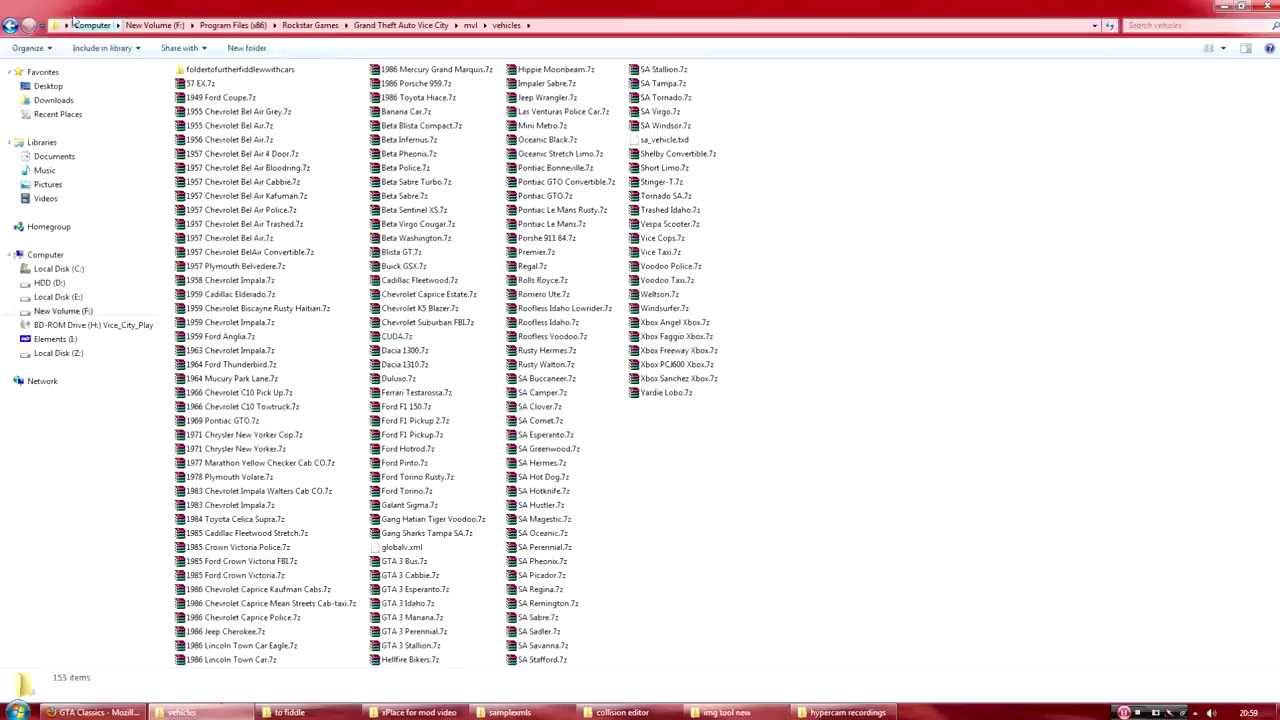
- Return to the Grand Theft Auto Vice City folder, launch the game and spawn vehicle 6061: P CUDA, resuming play
left_click(10, 26)
left_click(10, 26)
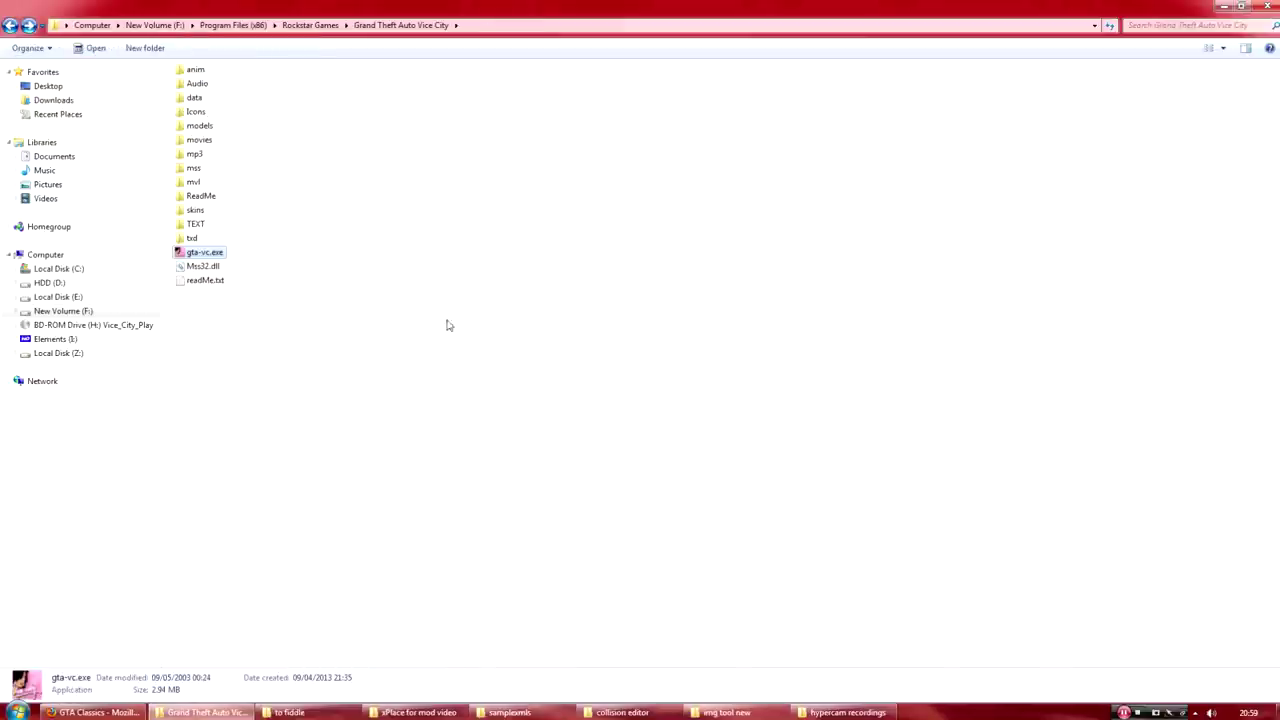
left_click(657, 430)
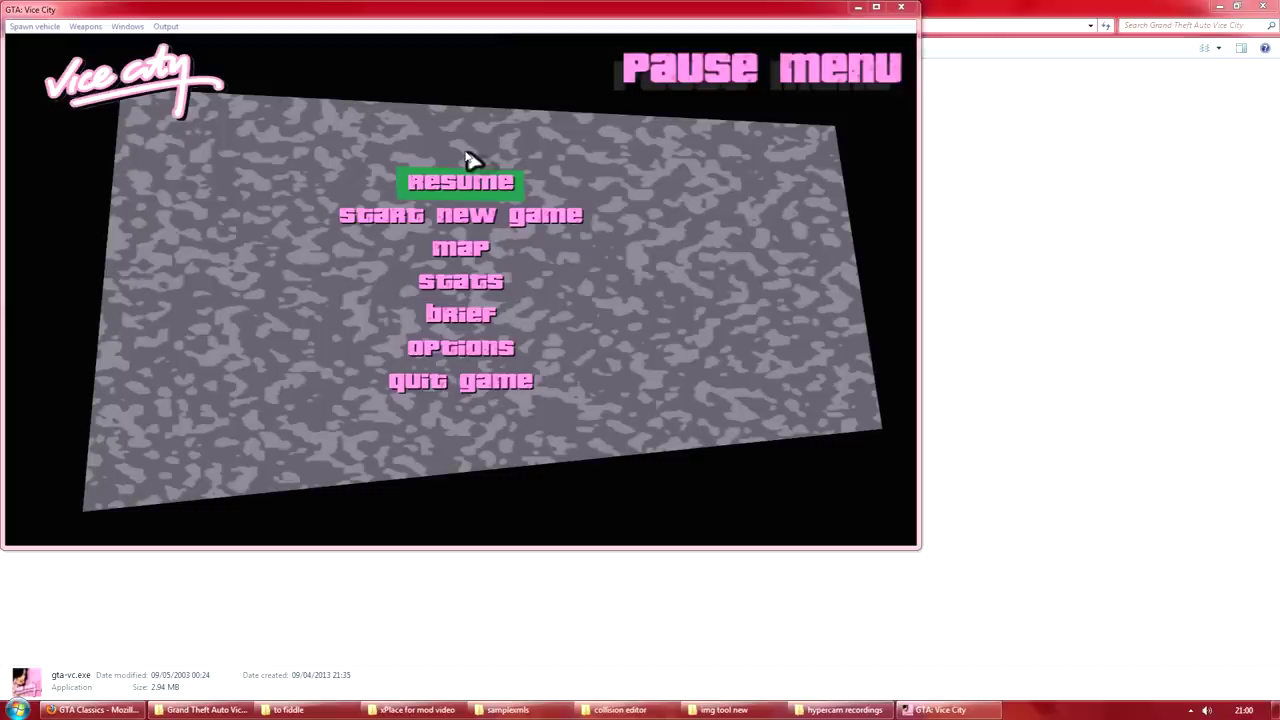
left_click(452, 40)
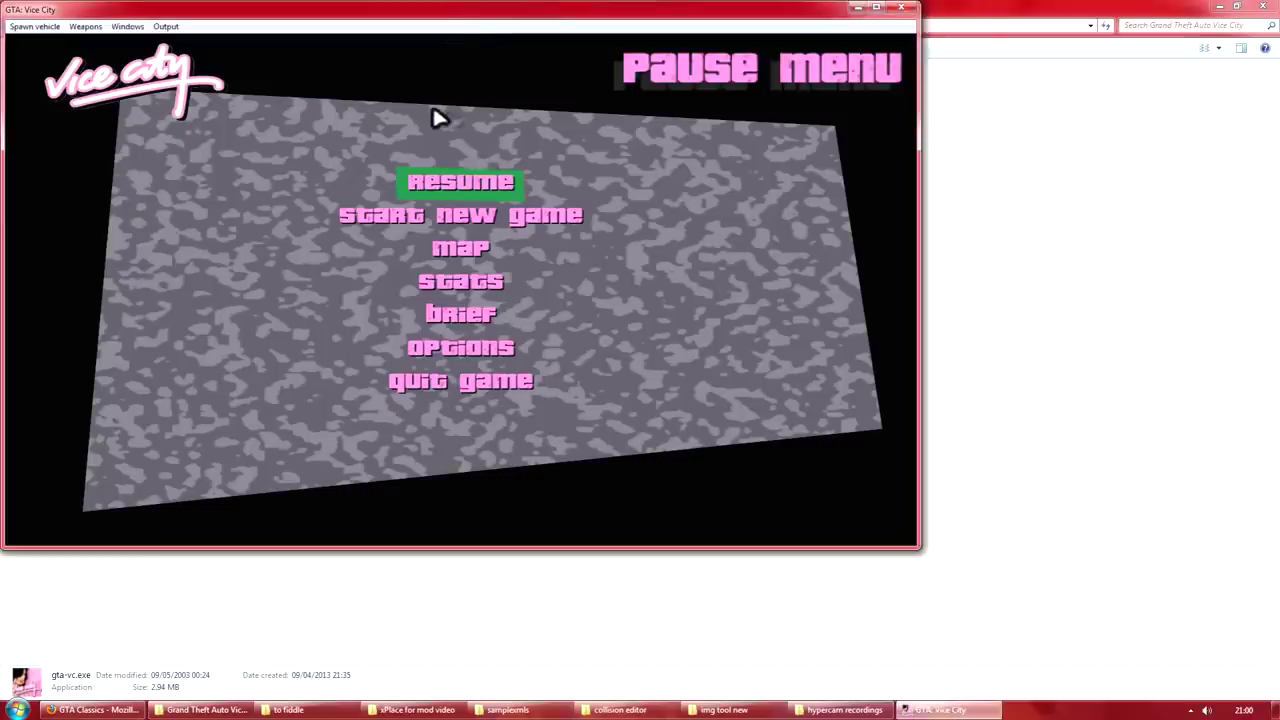
left_click(35, 27)
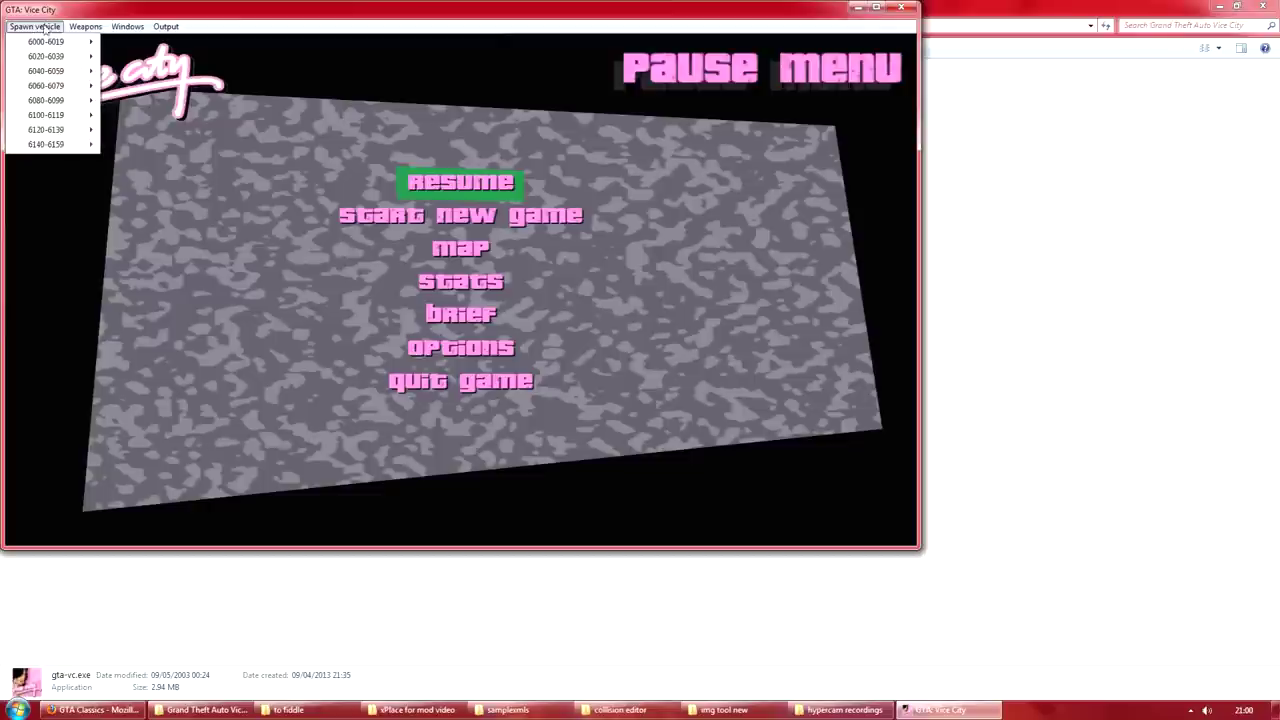
mouse_move(44, 43)
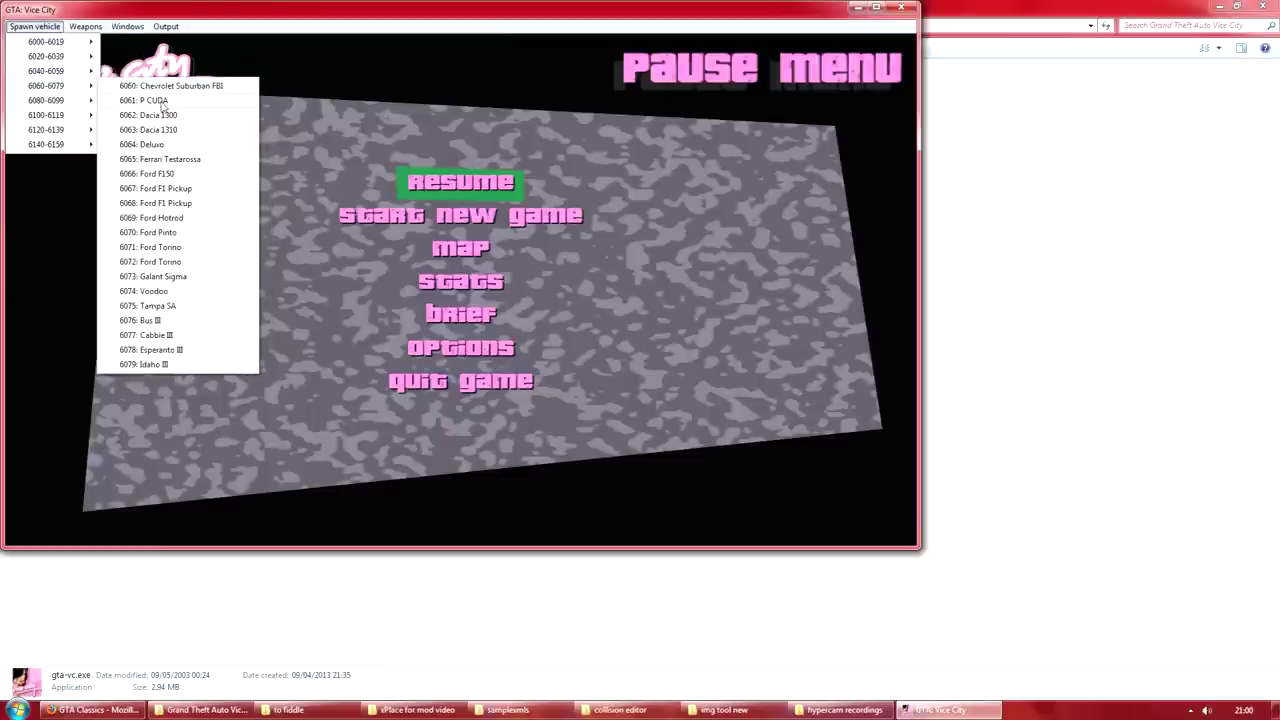
left_click(163, 101)
left_click(416, 182)
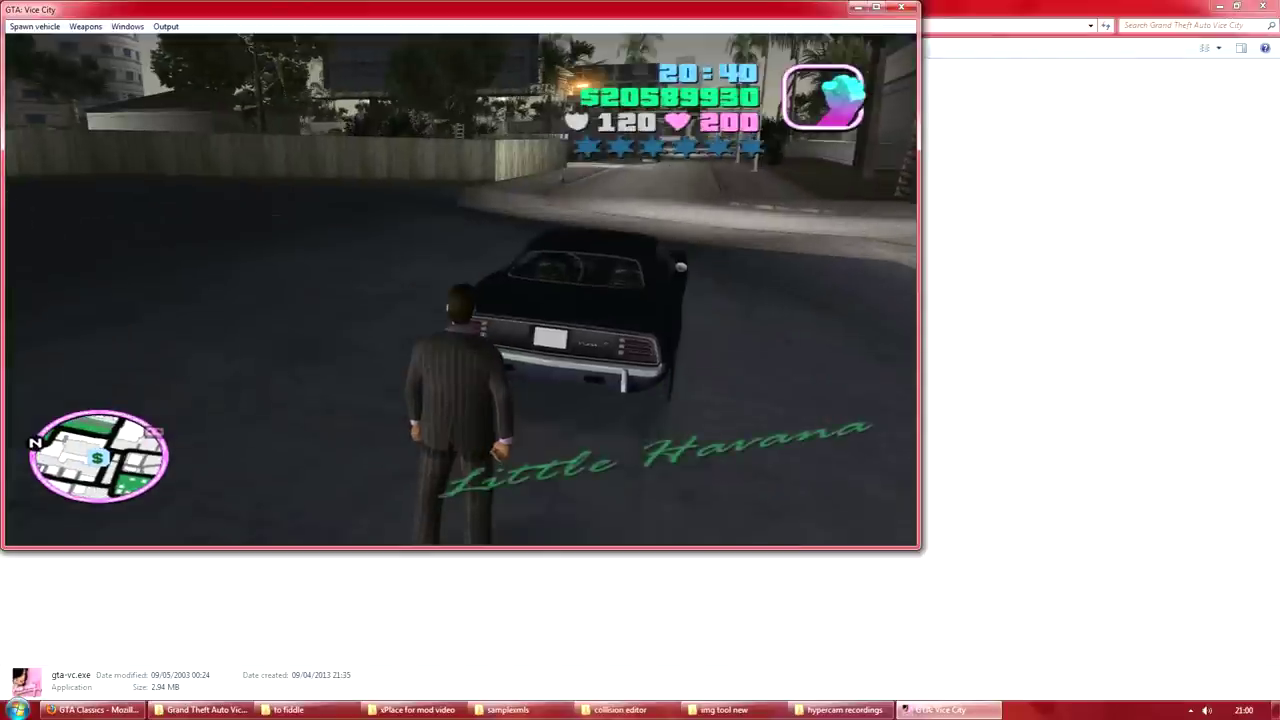
- Walk around the spawned P CUDA to examine its bodywork and wheels from all sides
key("w")
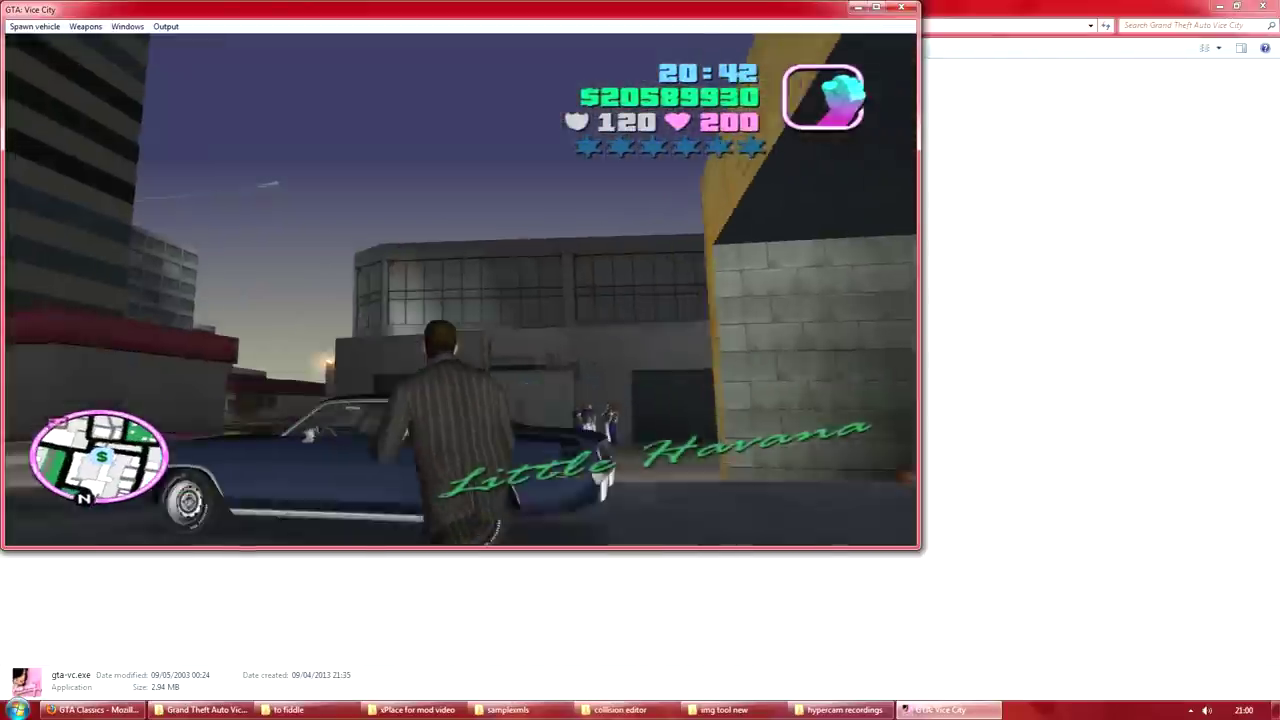
key("w")
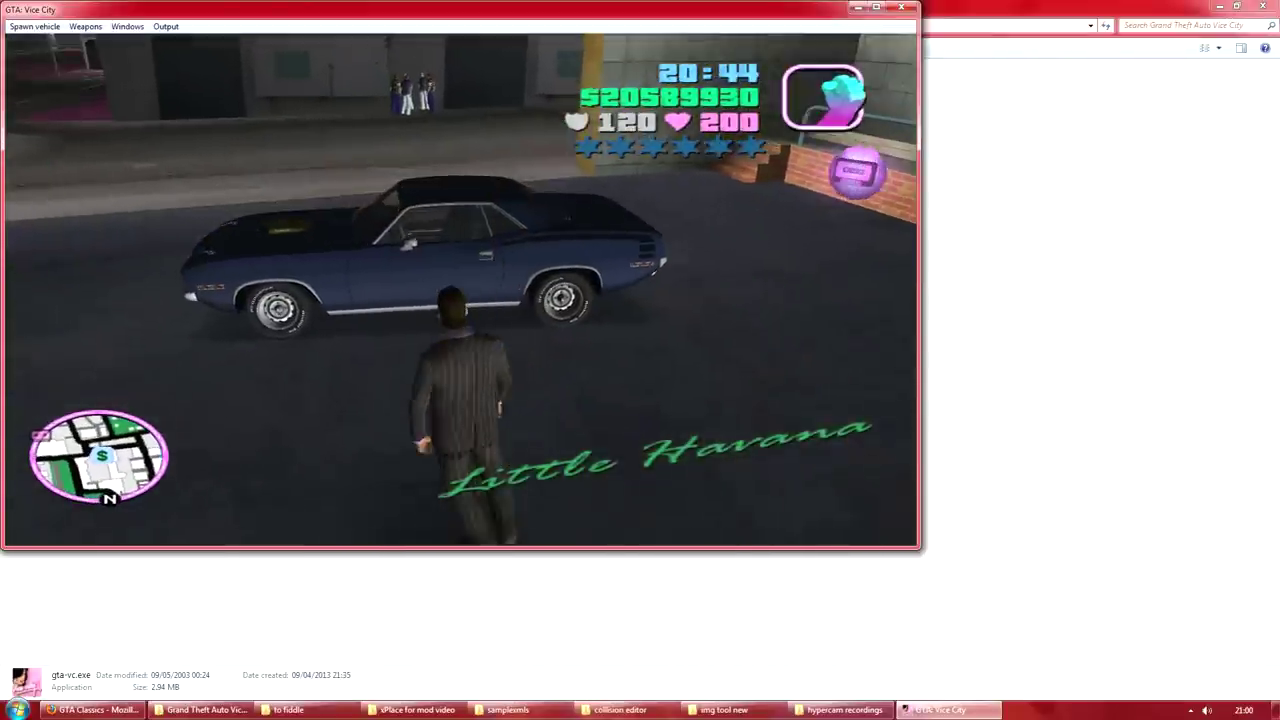
key("w")
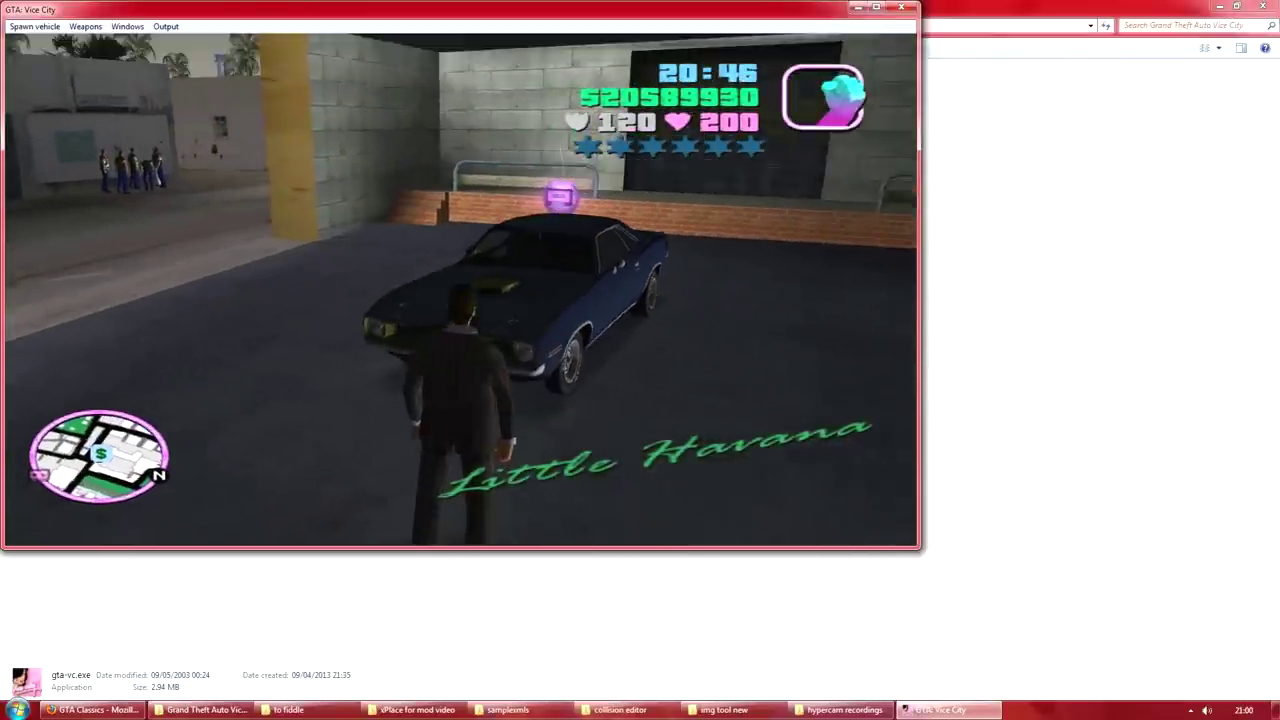
key("w")
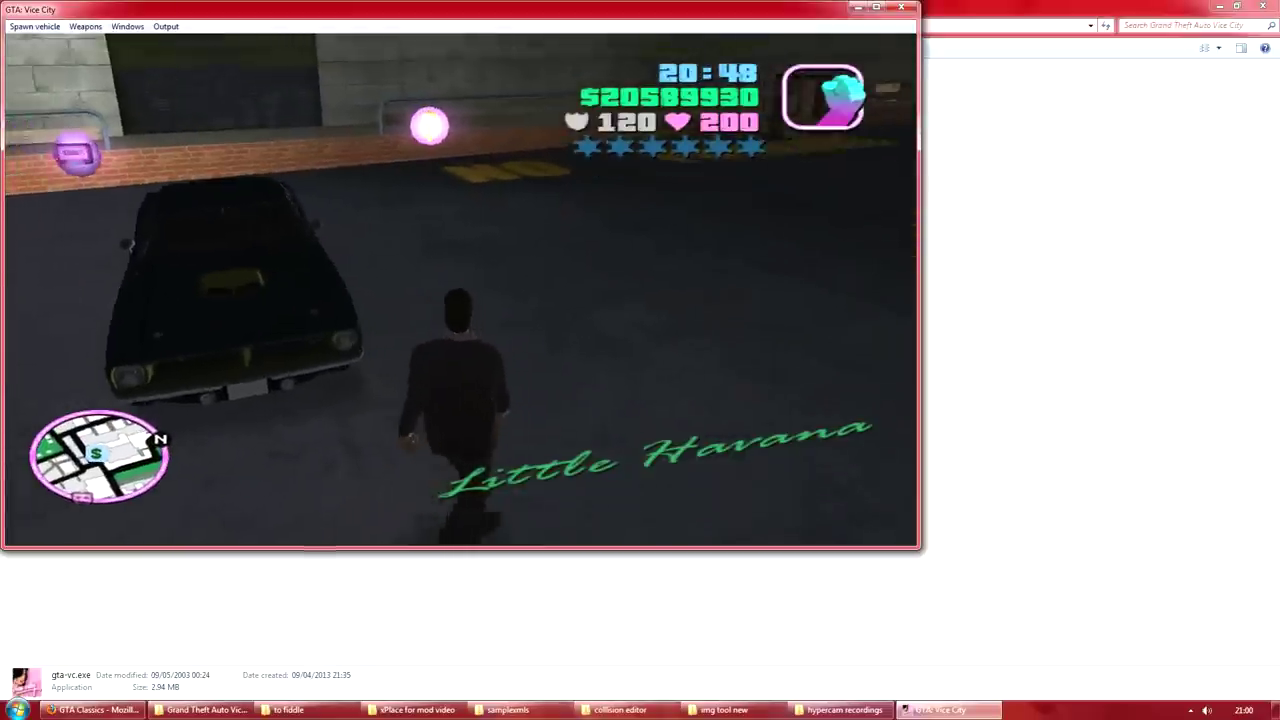
key("w")
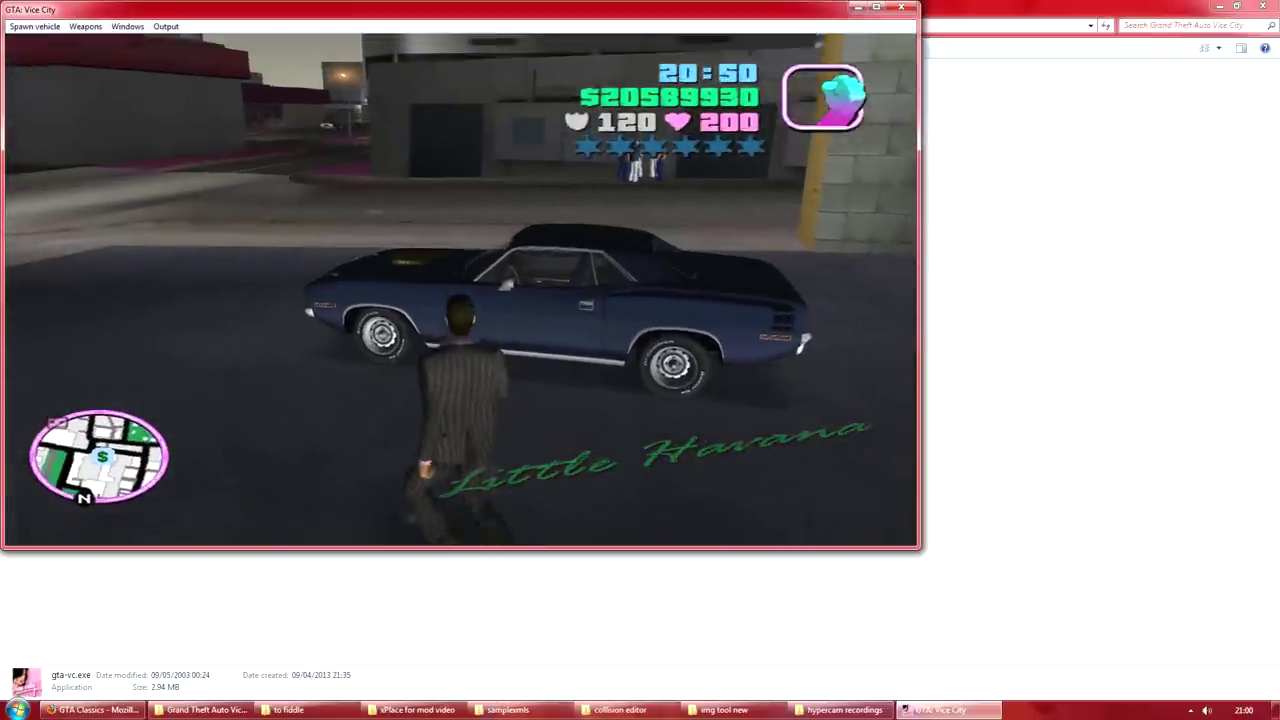
key("w")
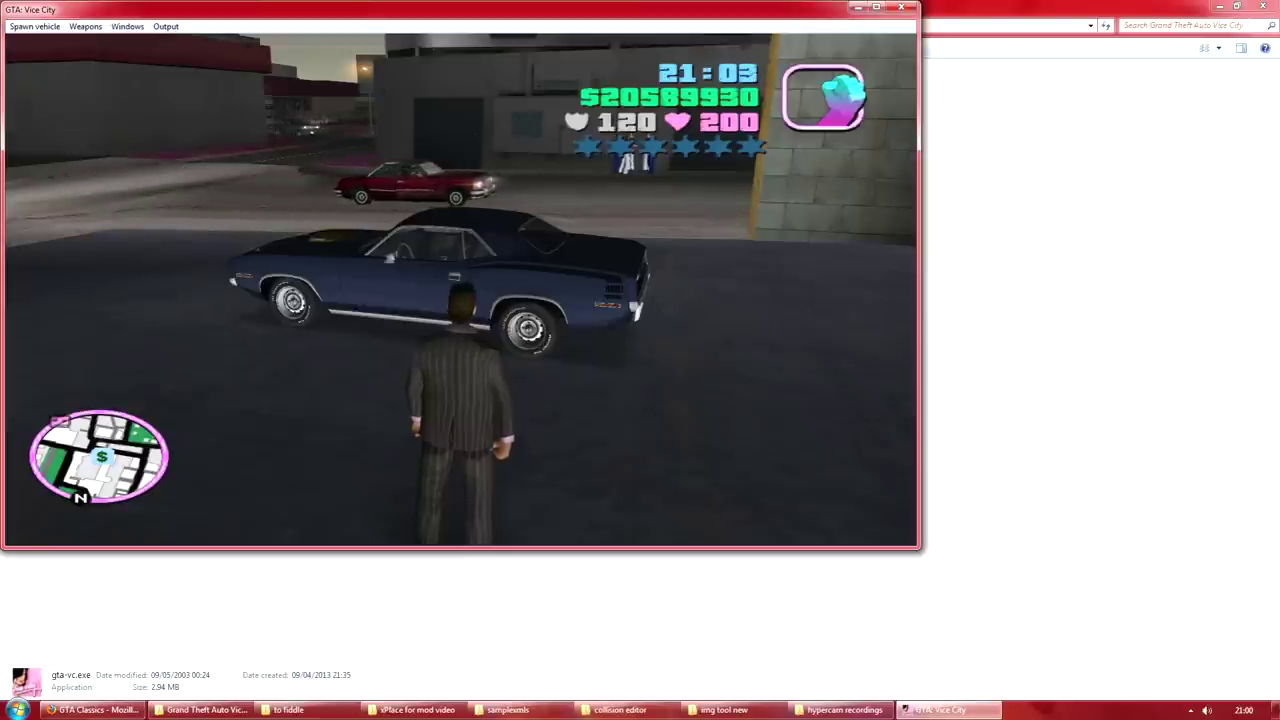
key("a")
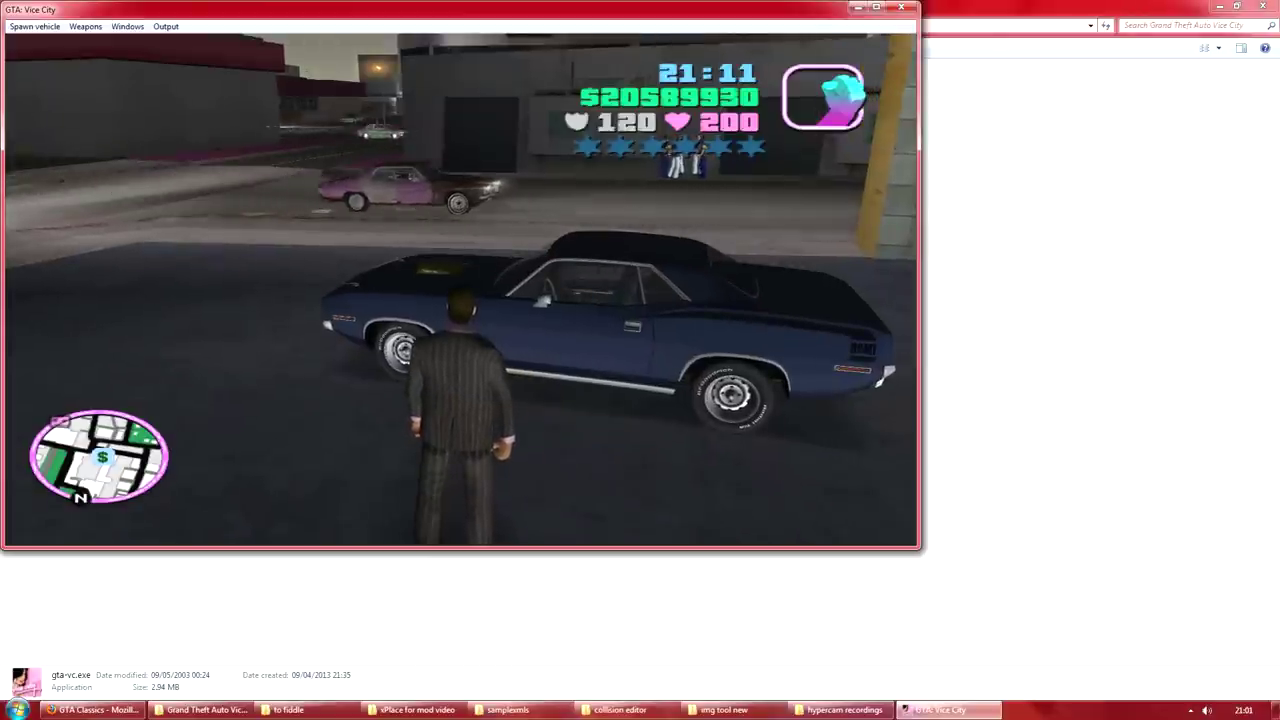
- Get into the P CUDA and test-drive it around the lot in Little Havana
key("f")
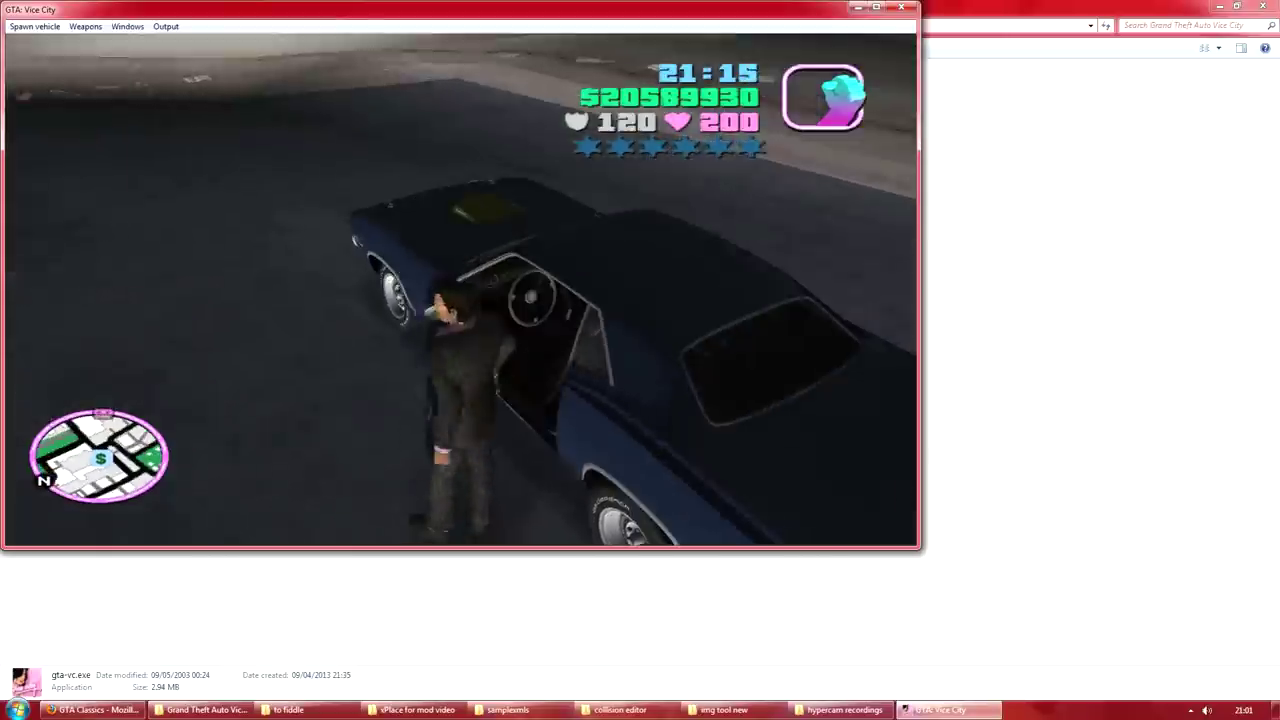
key("w")
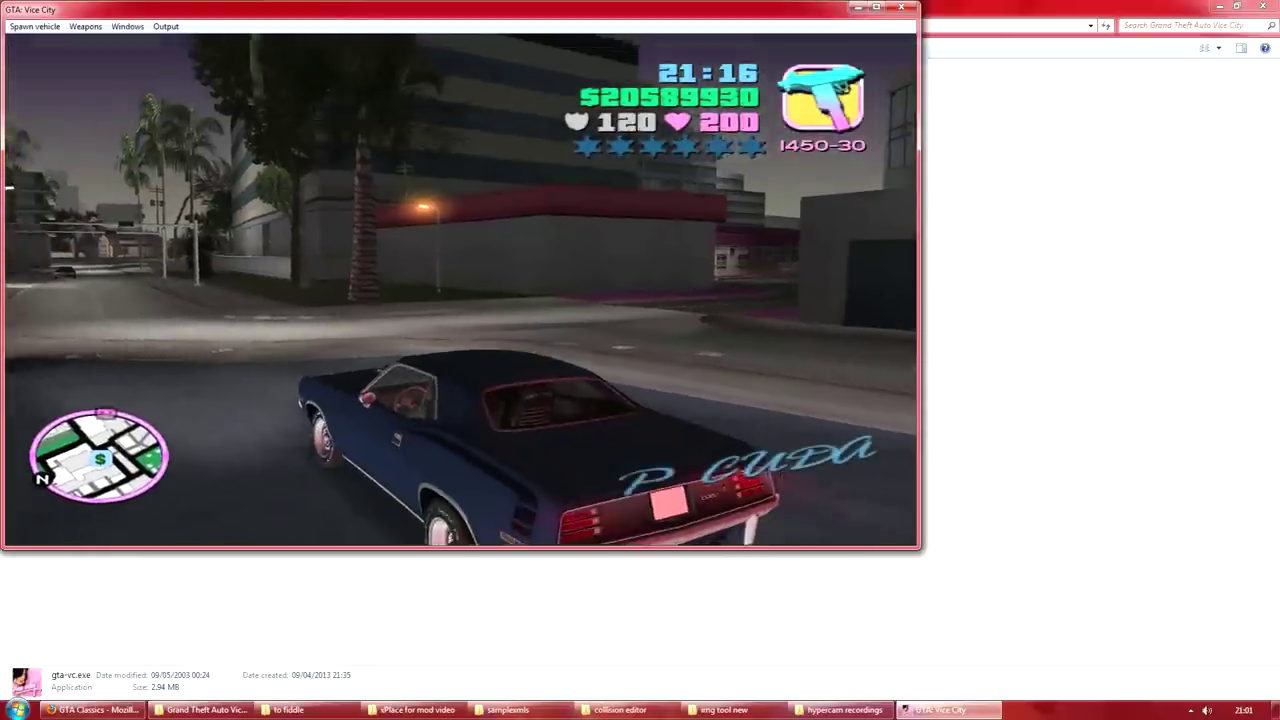
key("d")
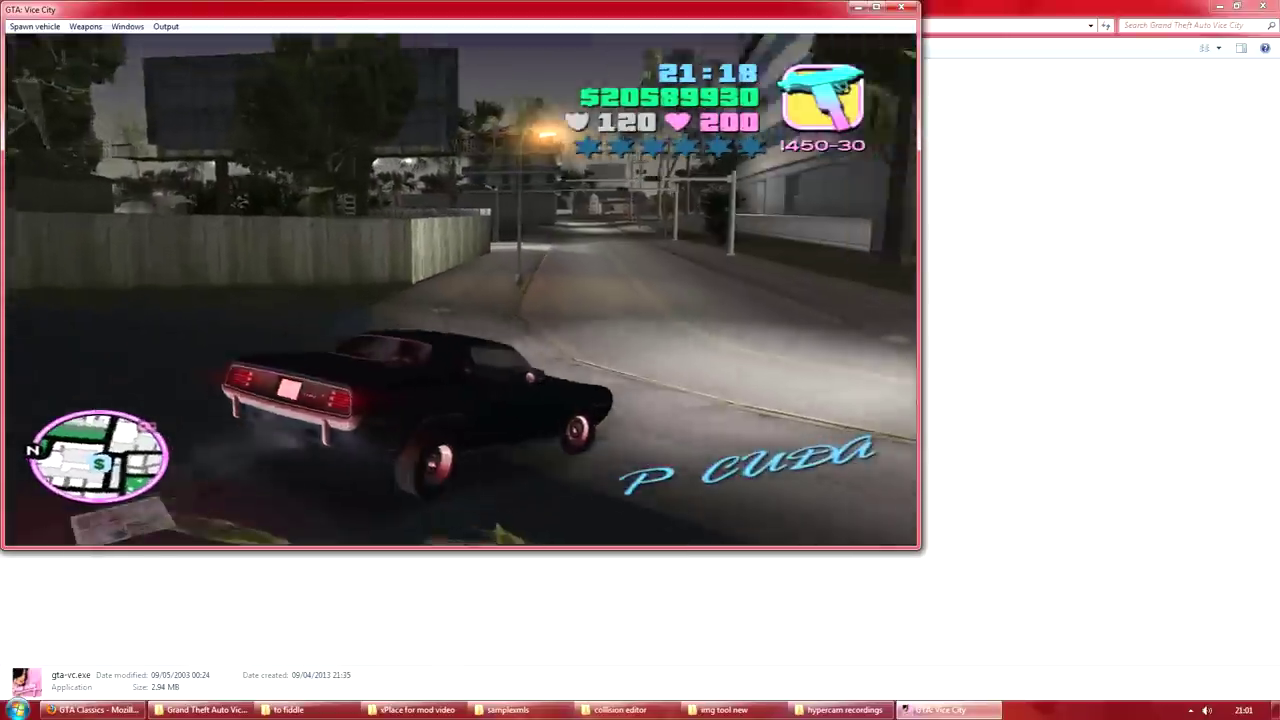
key("w")
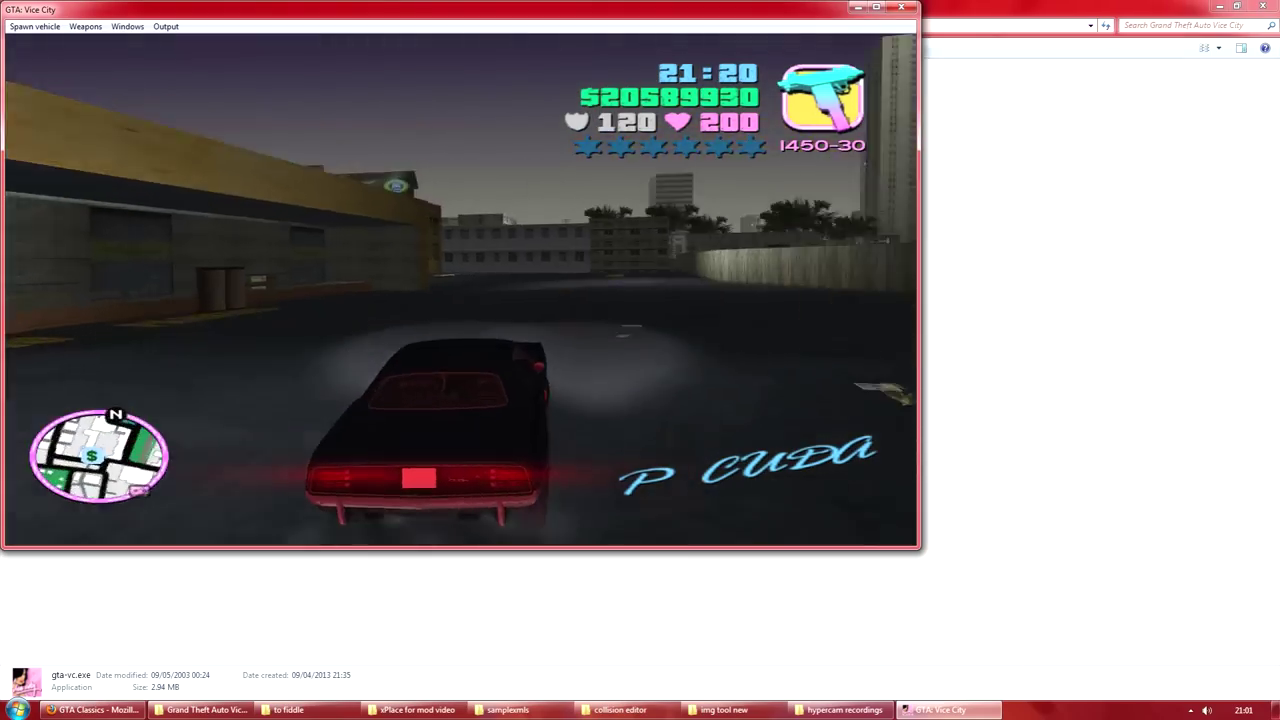